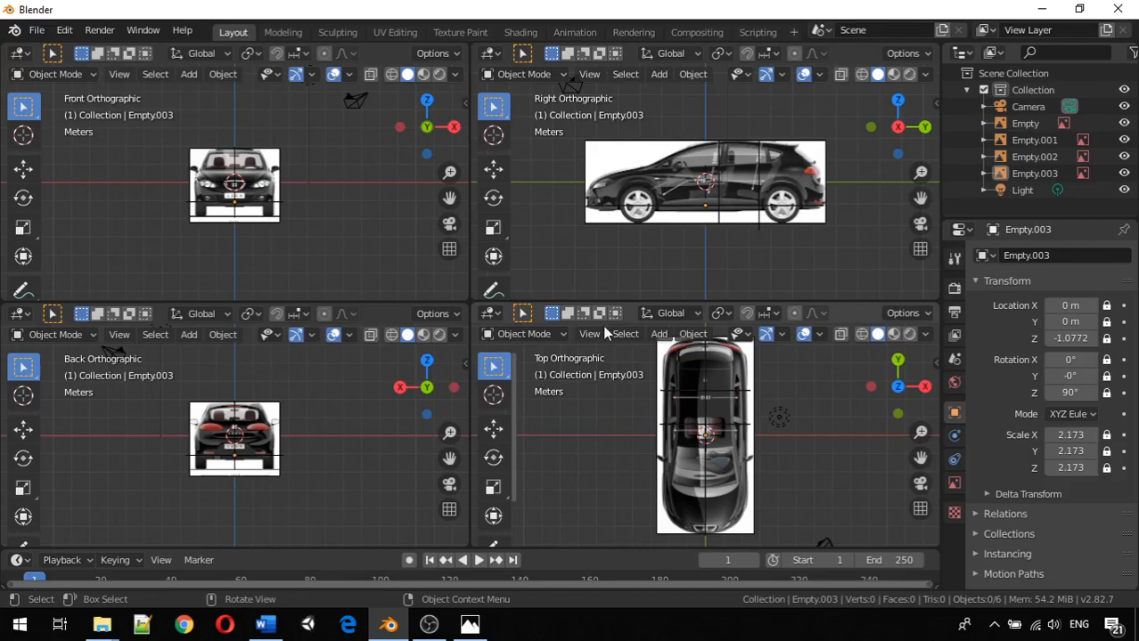
Step: Enlarge the Top Orthographic viewport by shrinking the Right Orthographic one, and fit the car's top reference image in it
drag(830, 306, 818, 187)
scroll(745, 381, up, 3)
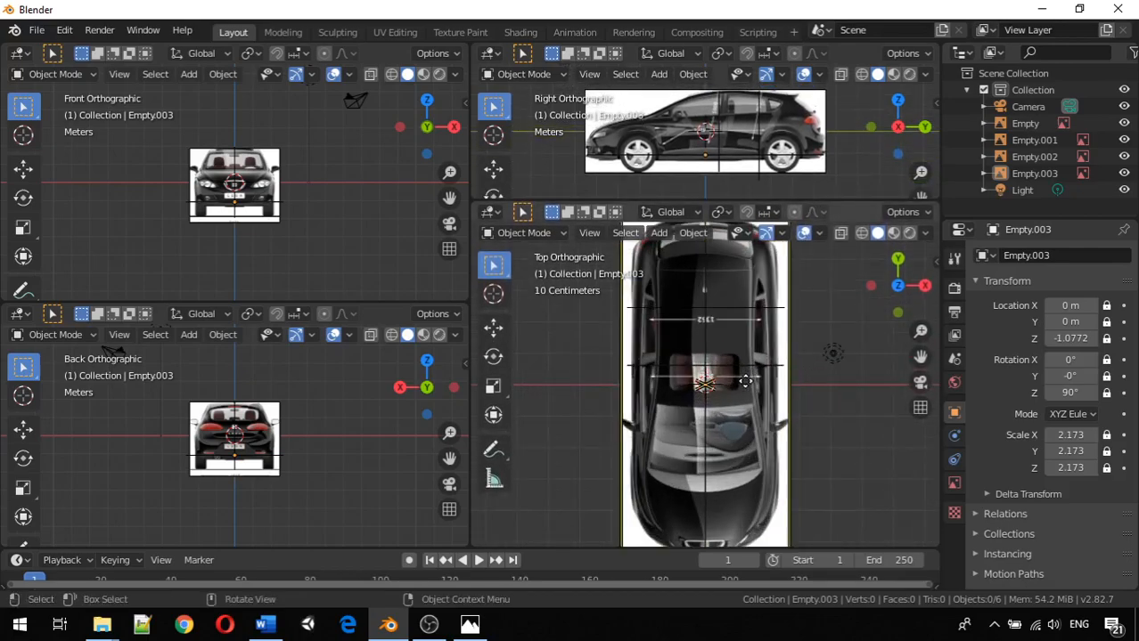
scroll(745, 381, down, 1)
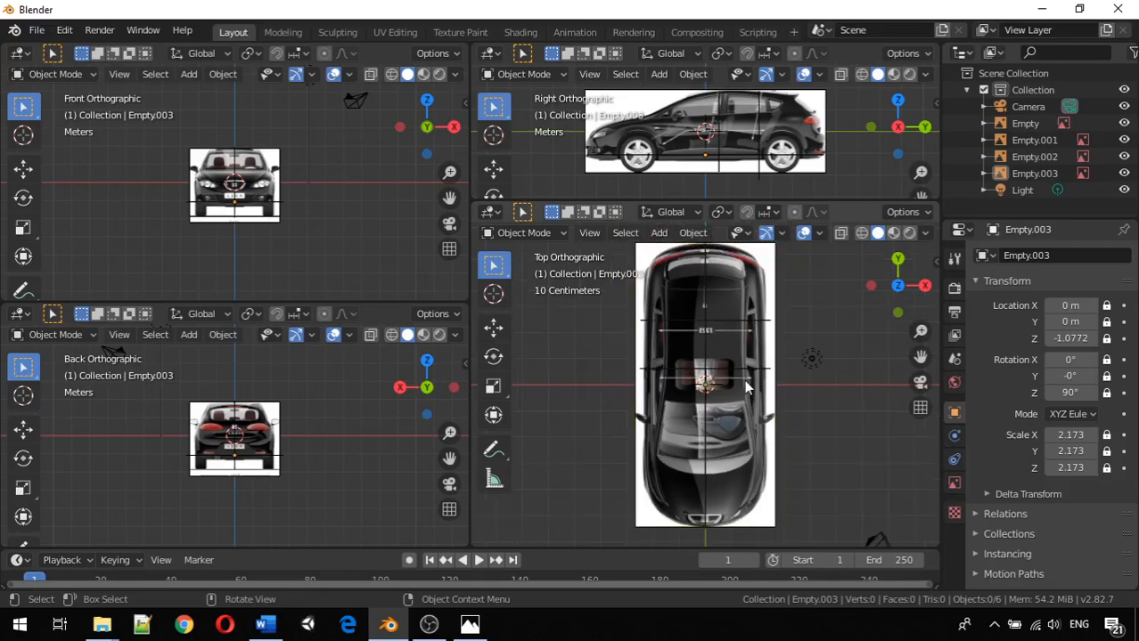
Step: Add a plane mesh at the scene origin, over the car's top-view reference image
click(820, 365)
click(846, 354)
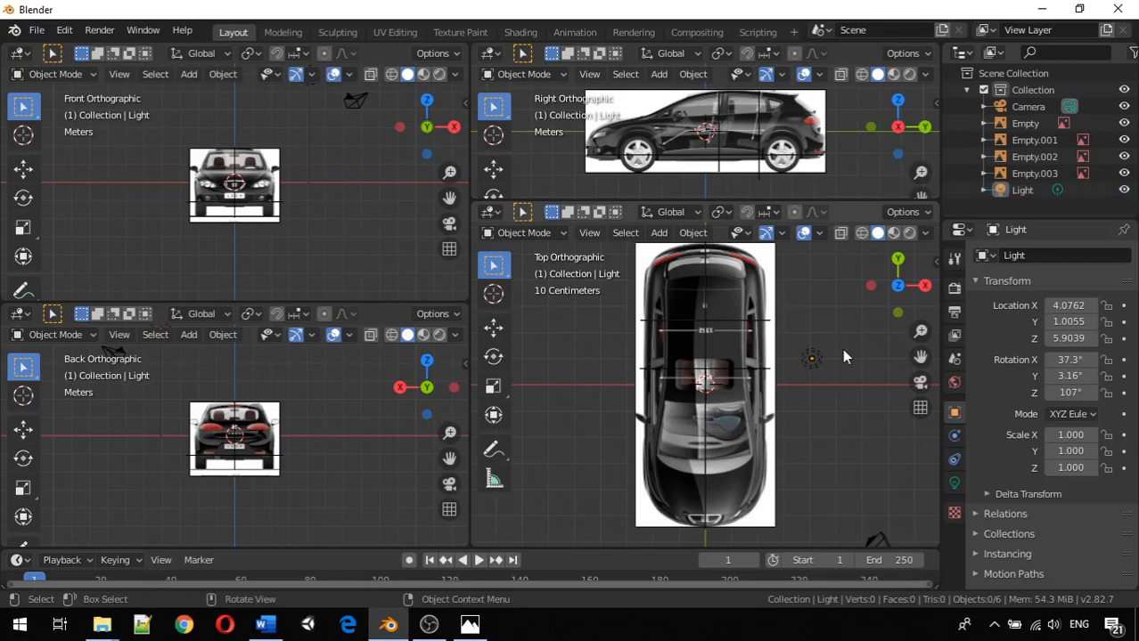
key(shift+a)
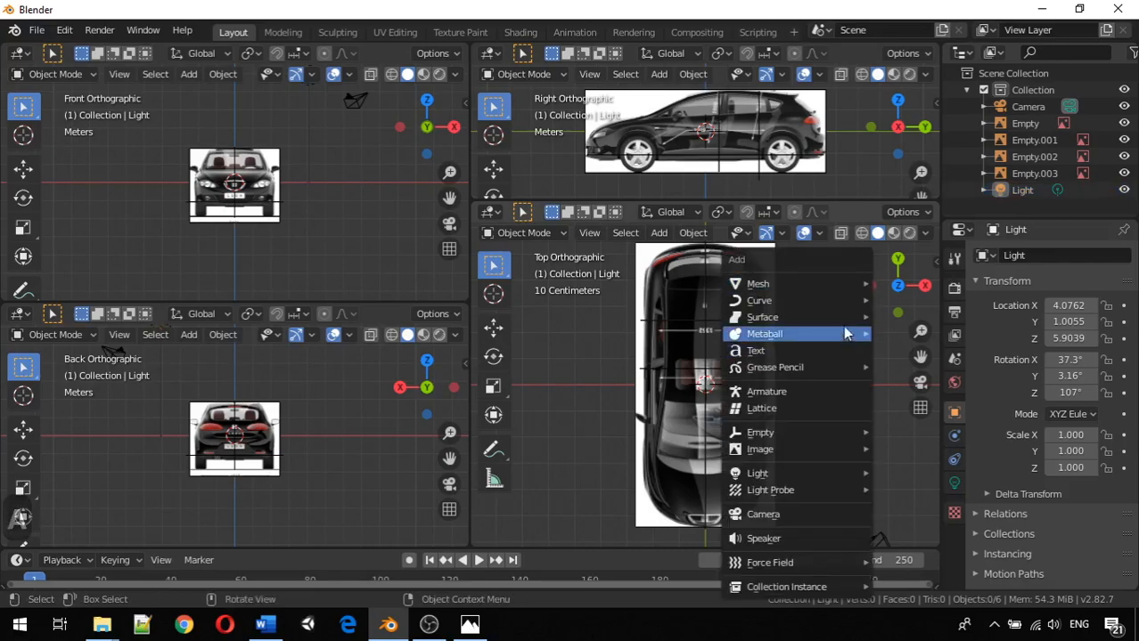
mouse_move(838, 304)
mouse_move(832, 283)
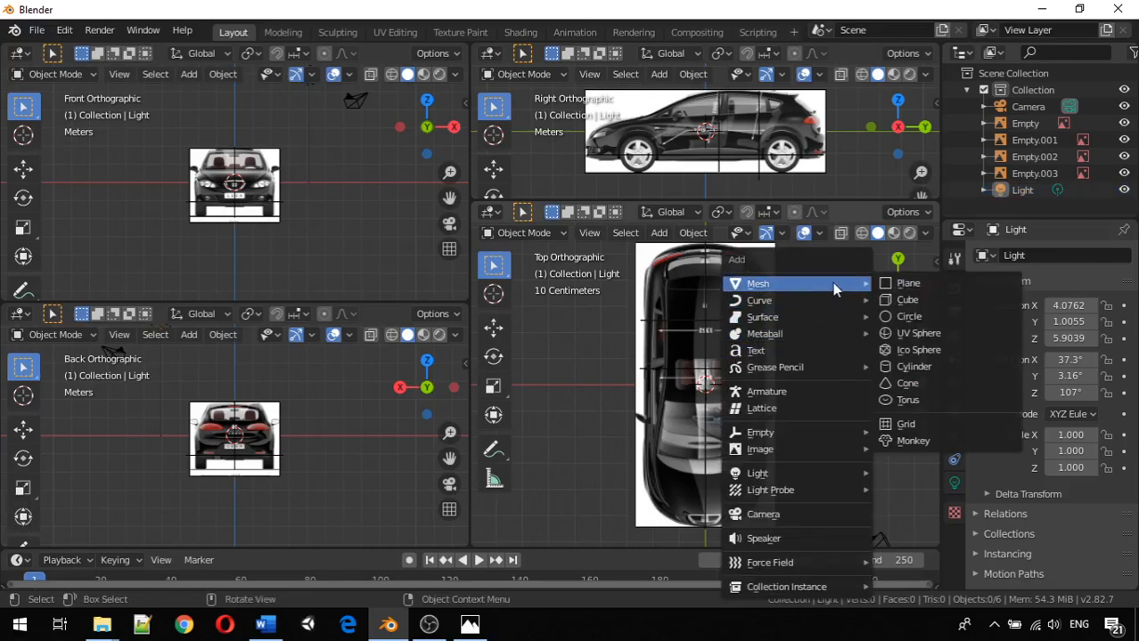
click(894, 283)
Step: Move the plane about 2.68 m along the Y axis, onto the rear part of the car's roof
middle_drag(767, 410, 725, 459)
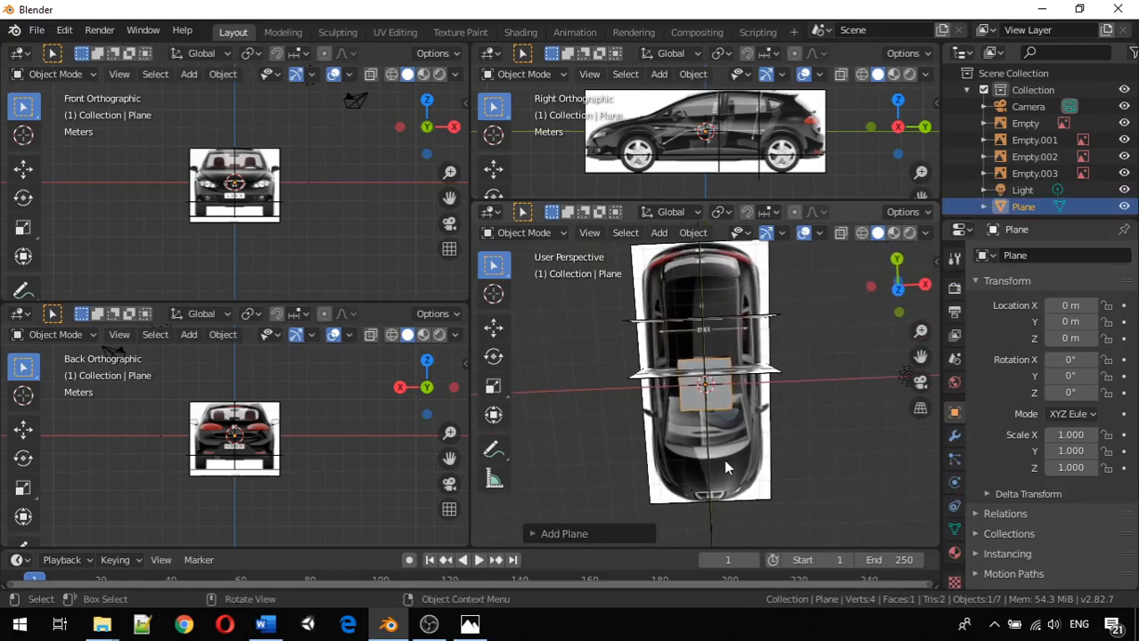
key(KP_7)
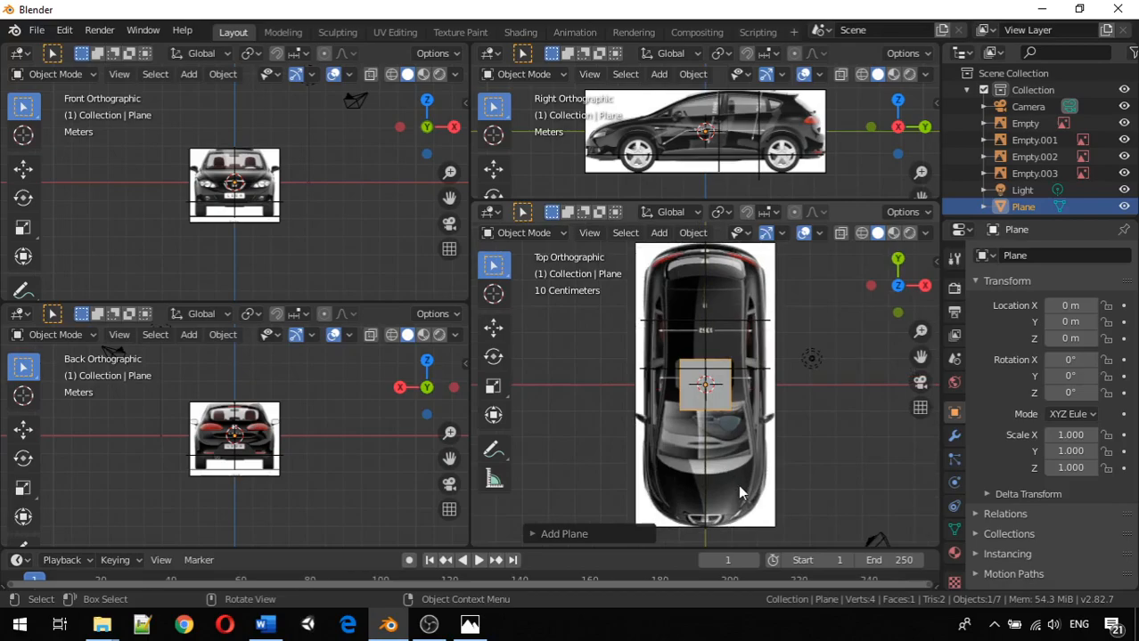
key(g)
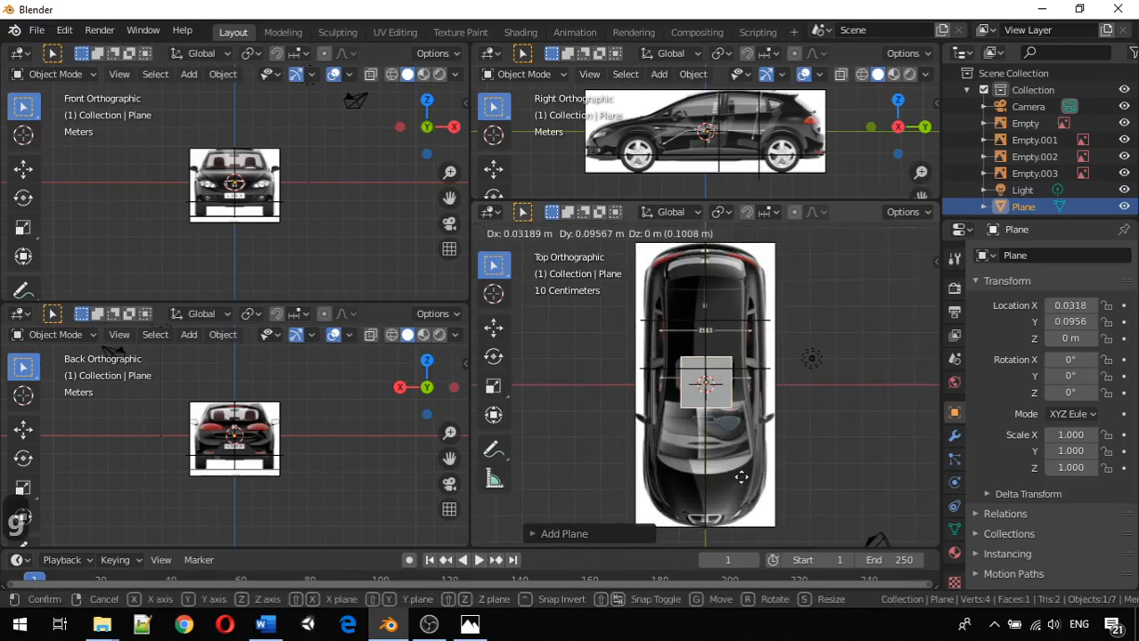
key(x)
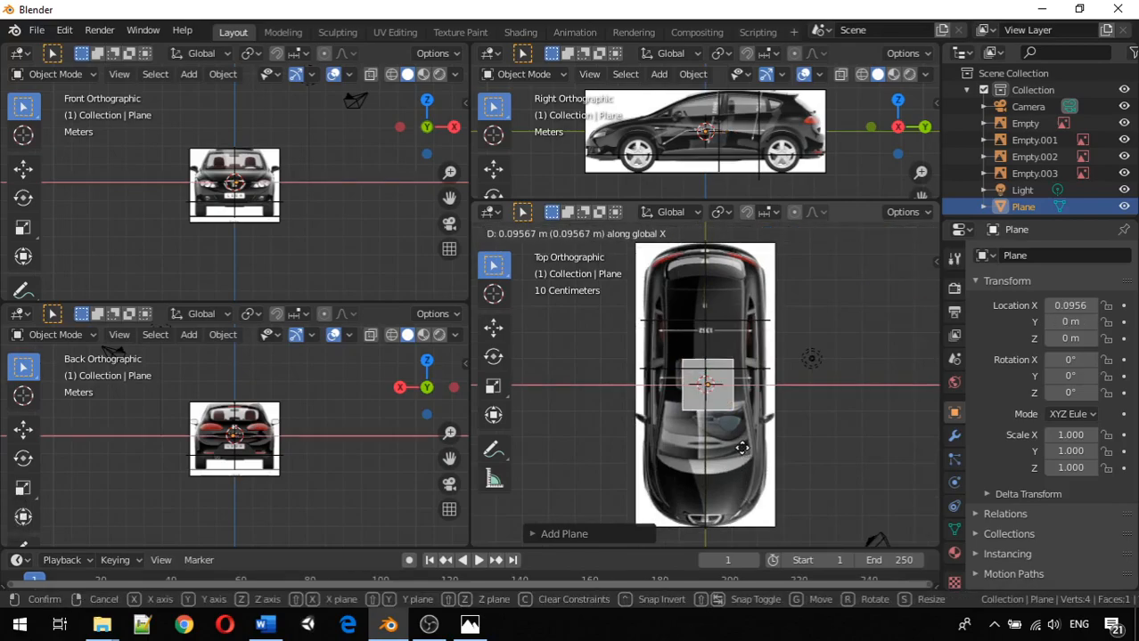
key(z)
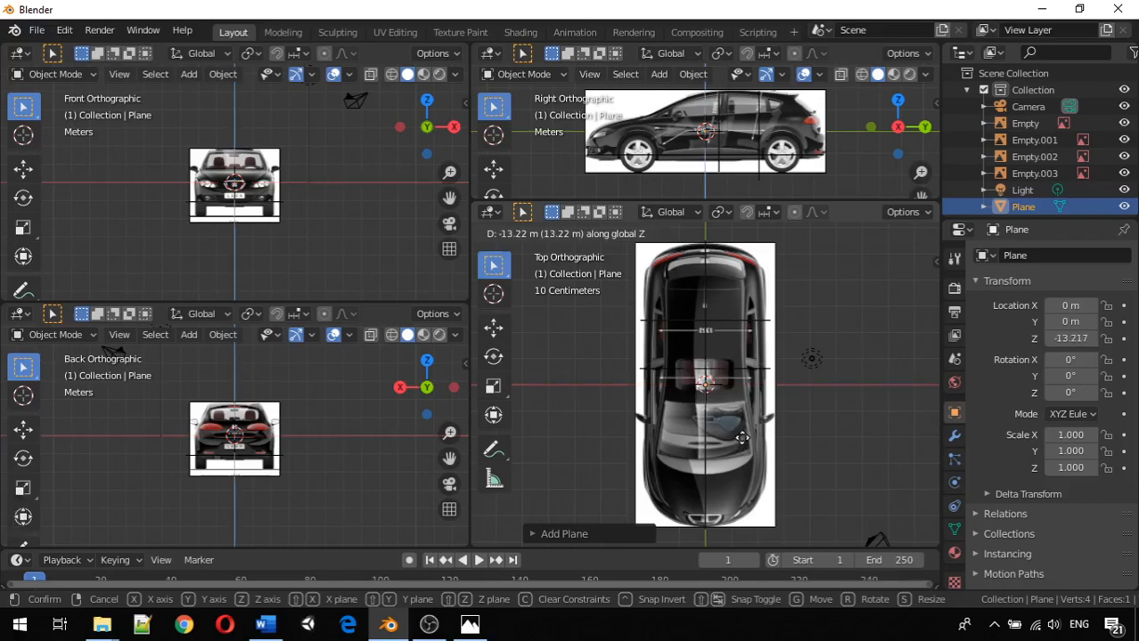
key(y)
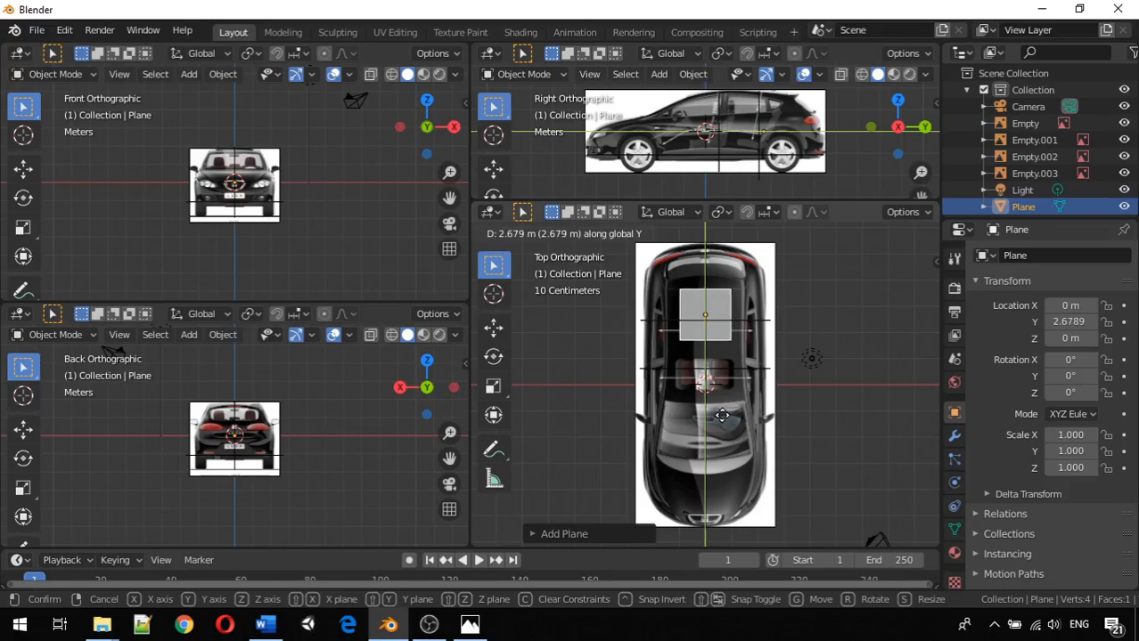
click(722, 415)
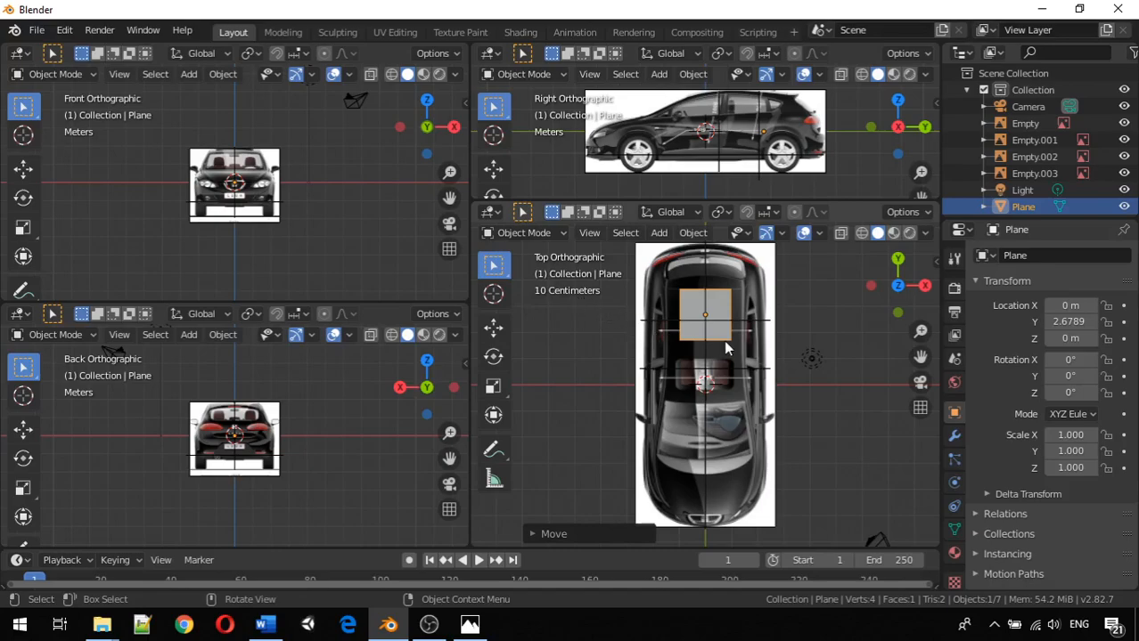
key(Tab)
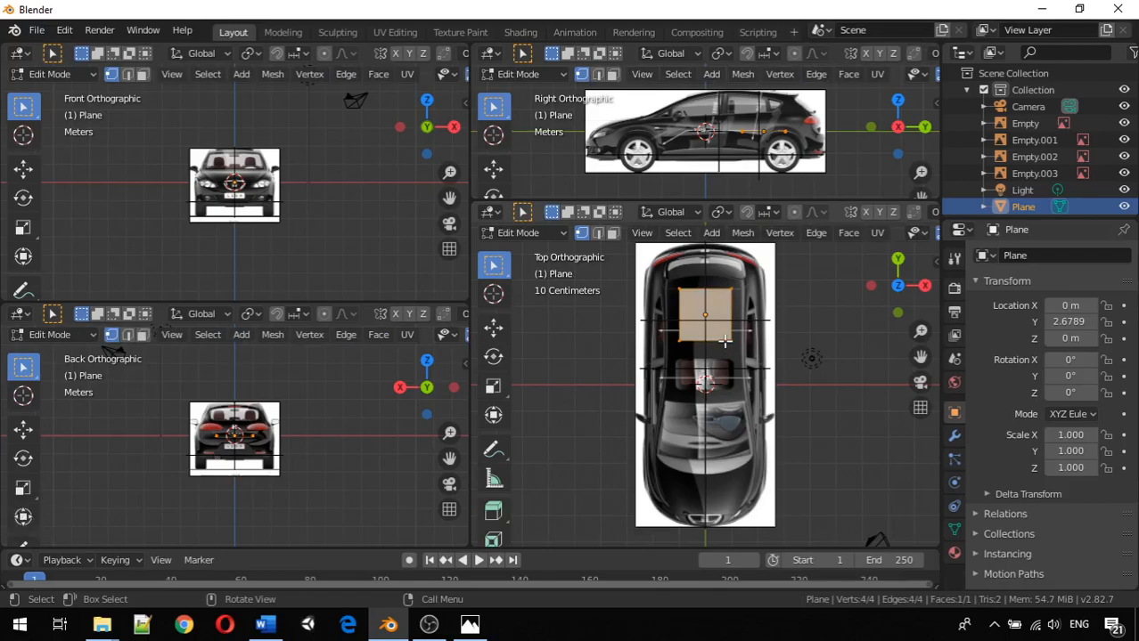
key(Tab)
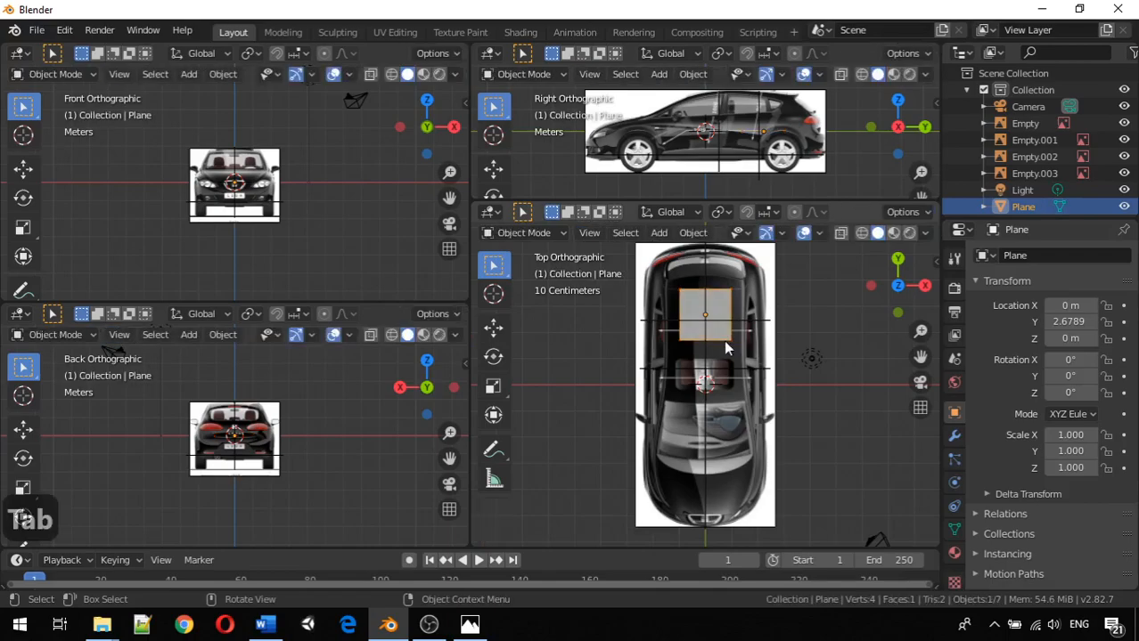
key(Tab)
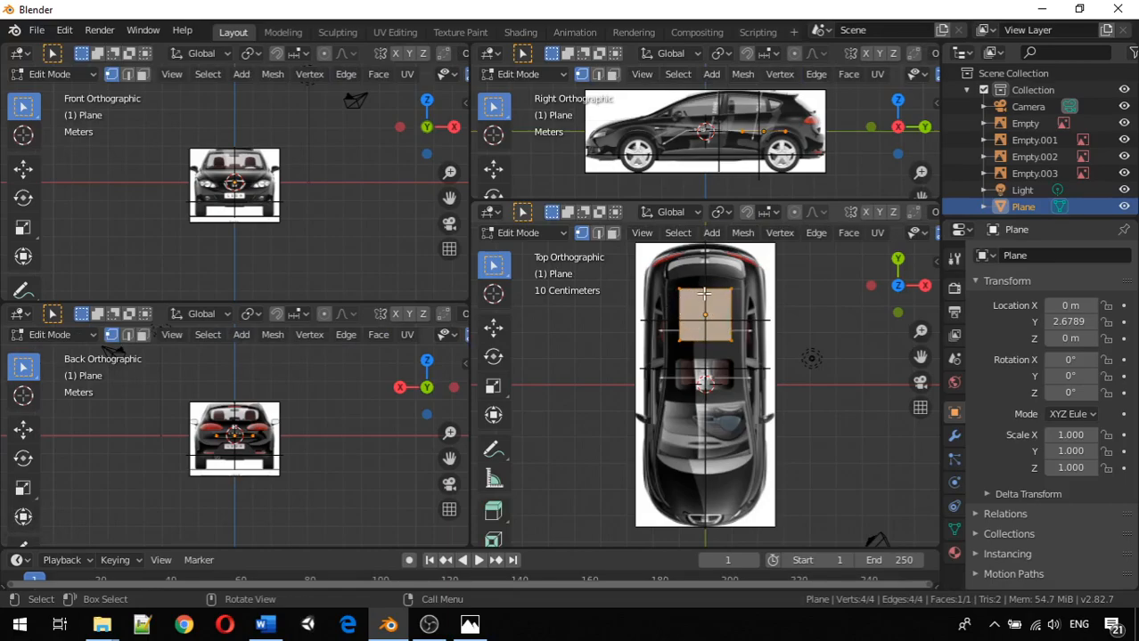
key(Tab)
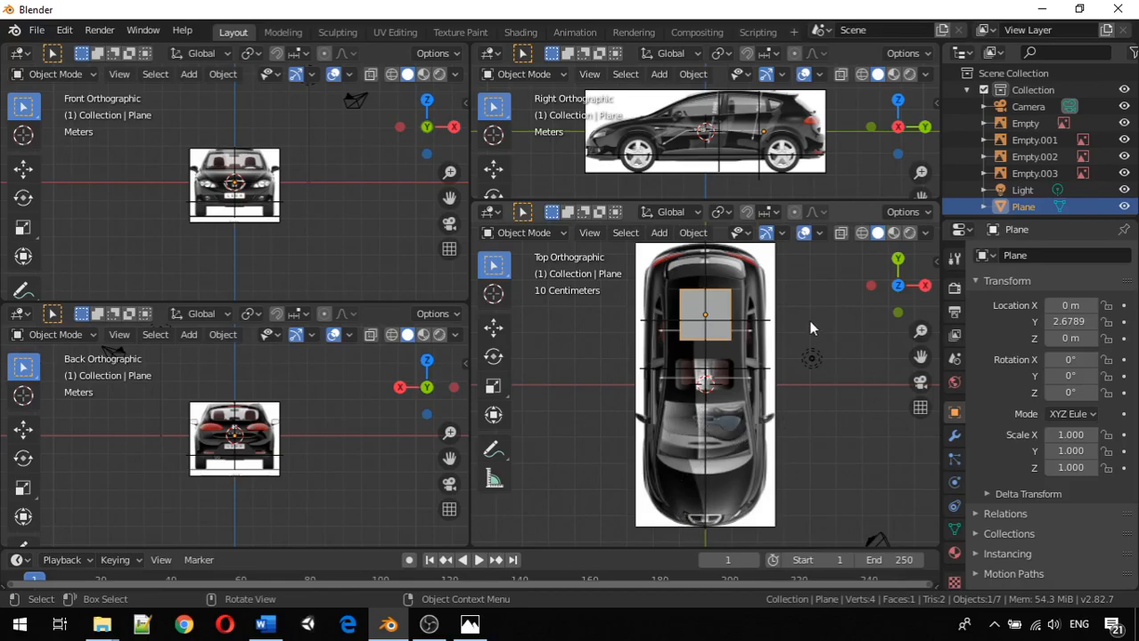
Step: Add a Mirror modifier on the X axis to the plane and switch the plane to Edit Mode
click(954, 435)
click(1025, 257)
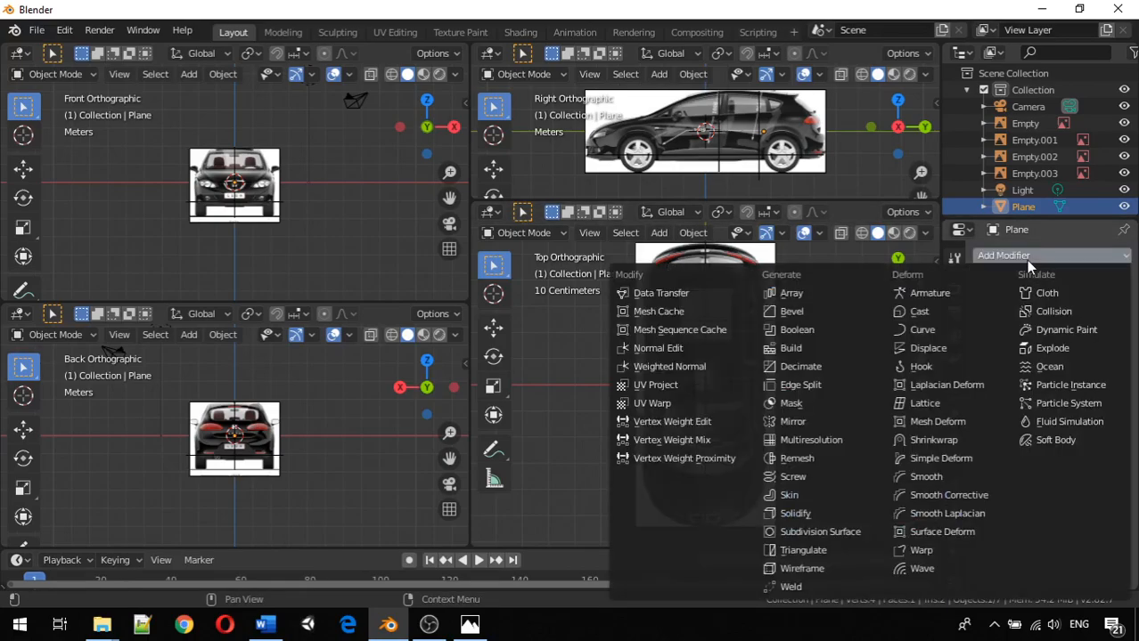
click(845, 421)
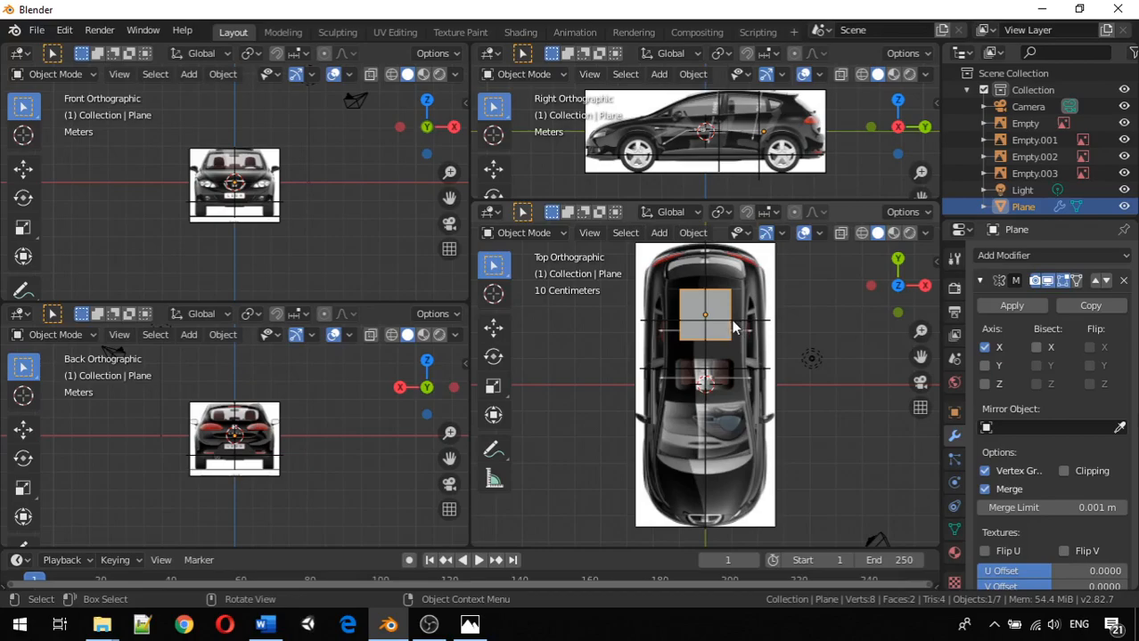
key(Tab)
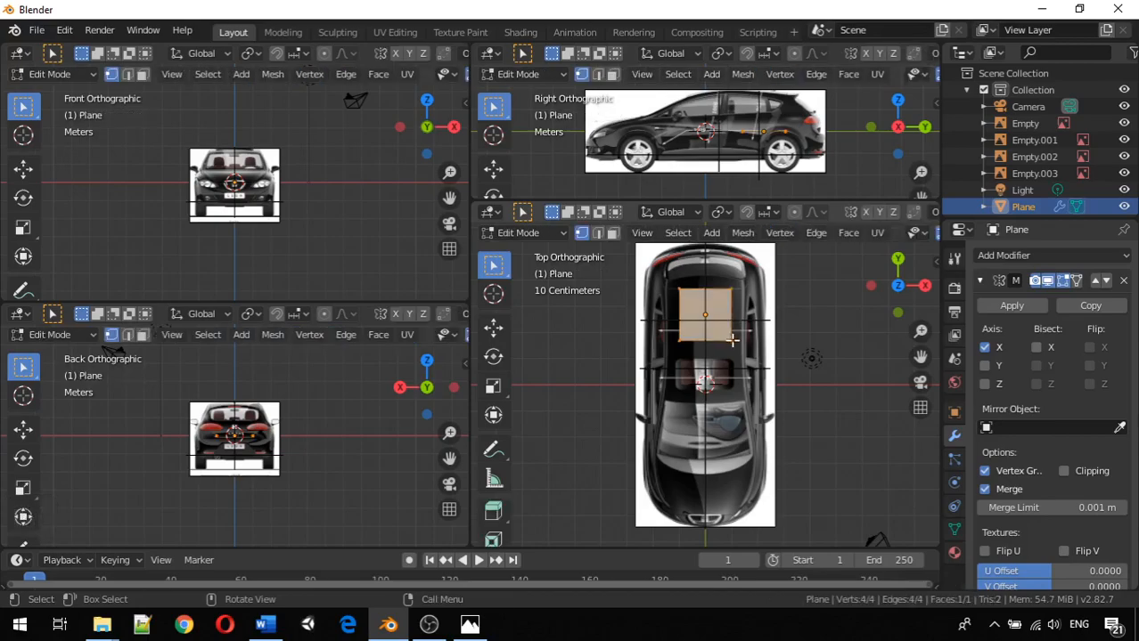
Step: Try to move the plane's front vertex on the positive X side across the centre line along X, and undo the move
click(731, 339)
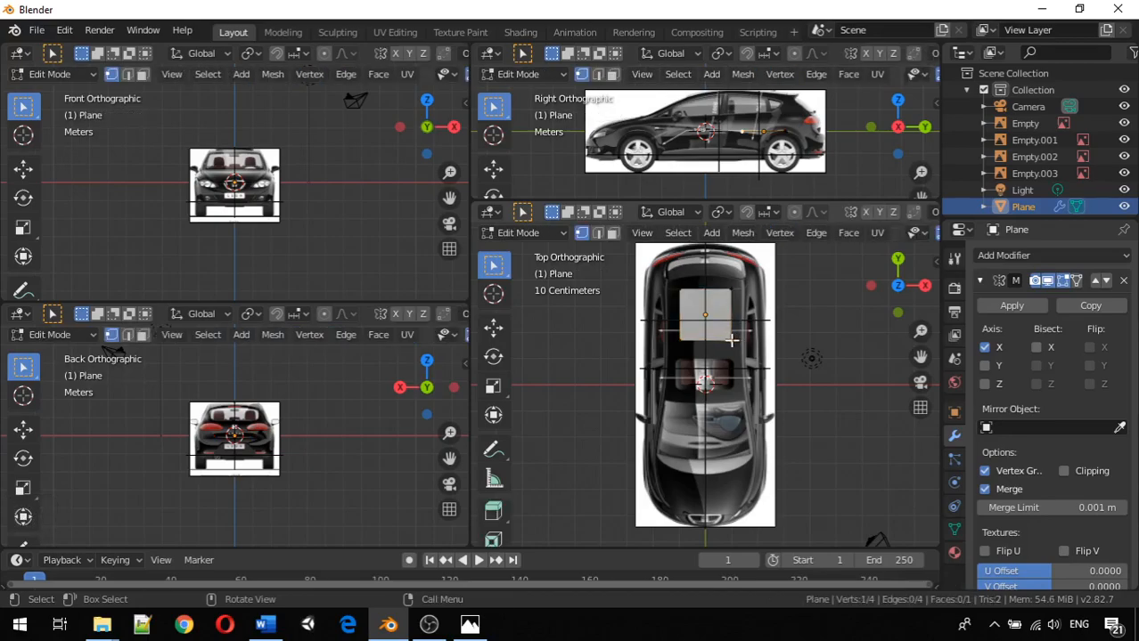
key(g)
key(x)
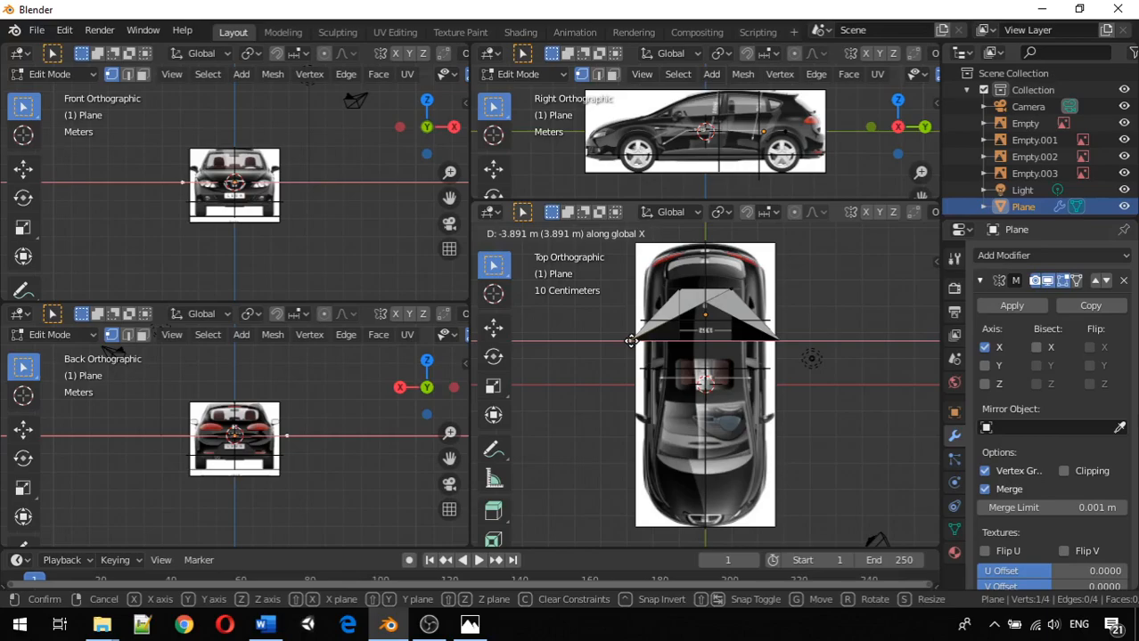
click(631, 341)
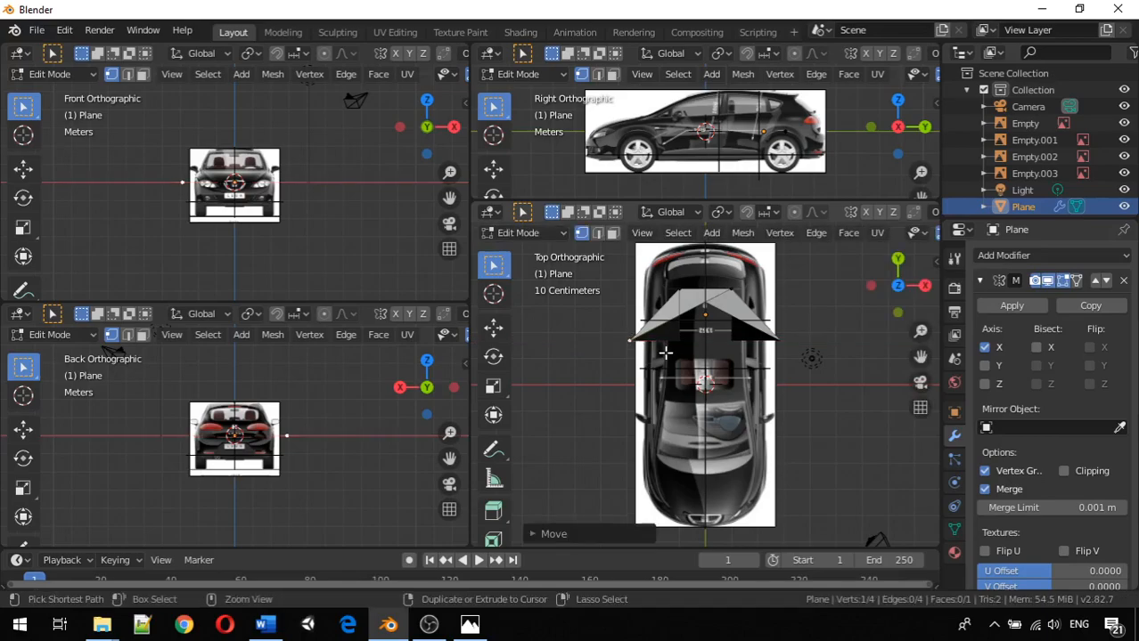
key(ctrl+z)
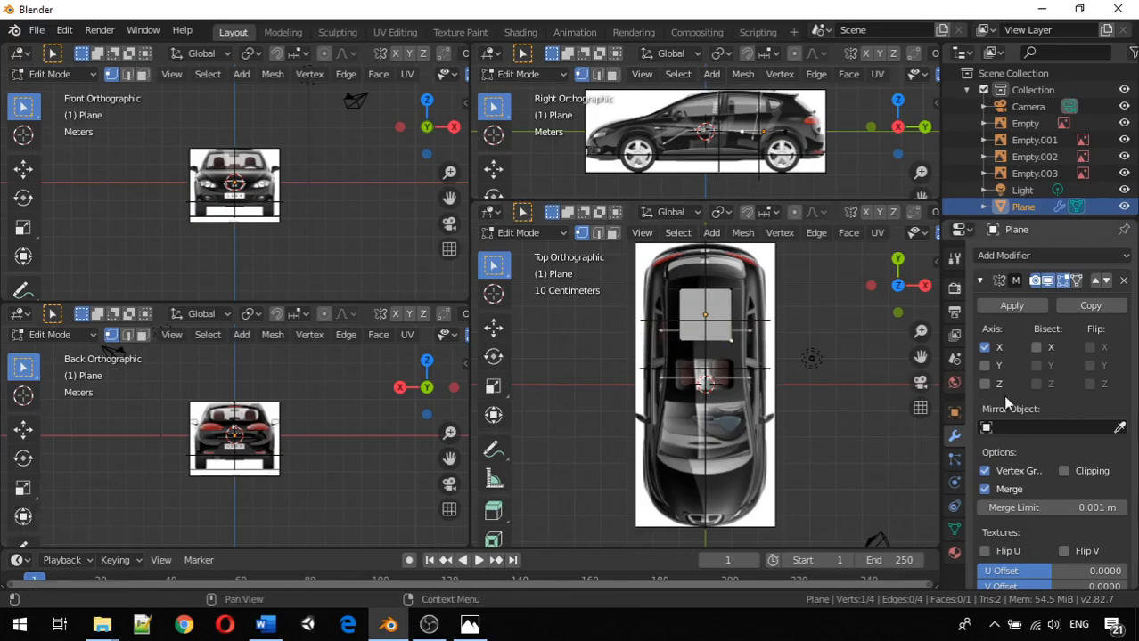
Step: Enable Clipping in the plane's Mirror modifier
click(1064, 471)
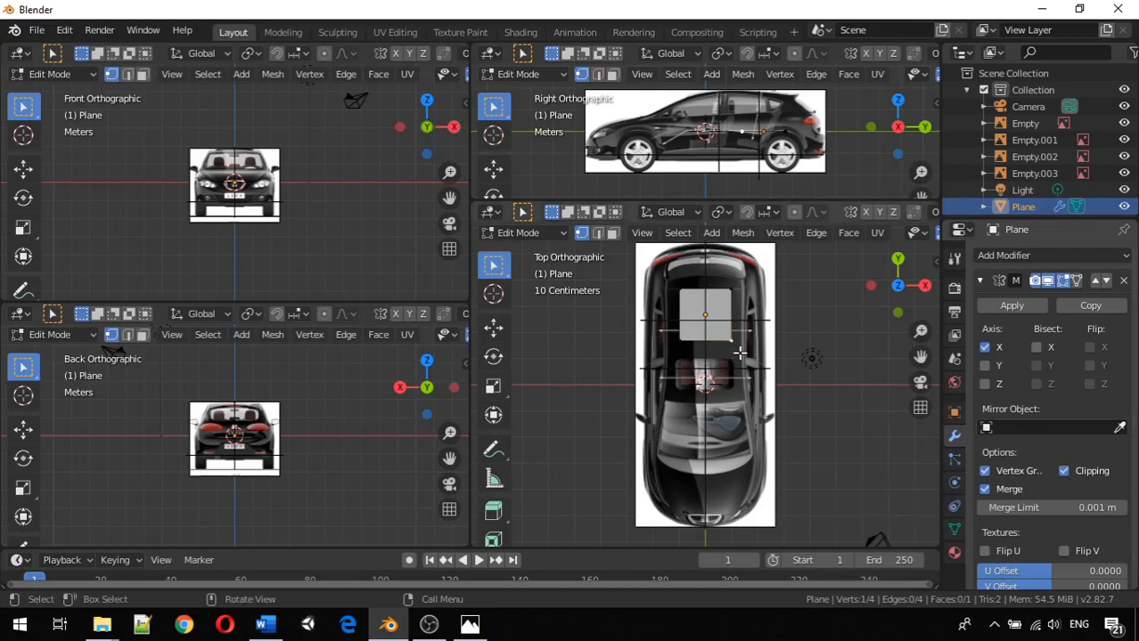
Step: Try to move each of the plane's two front vertices freely with clipping on, undoing each move
key(g)
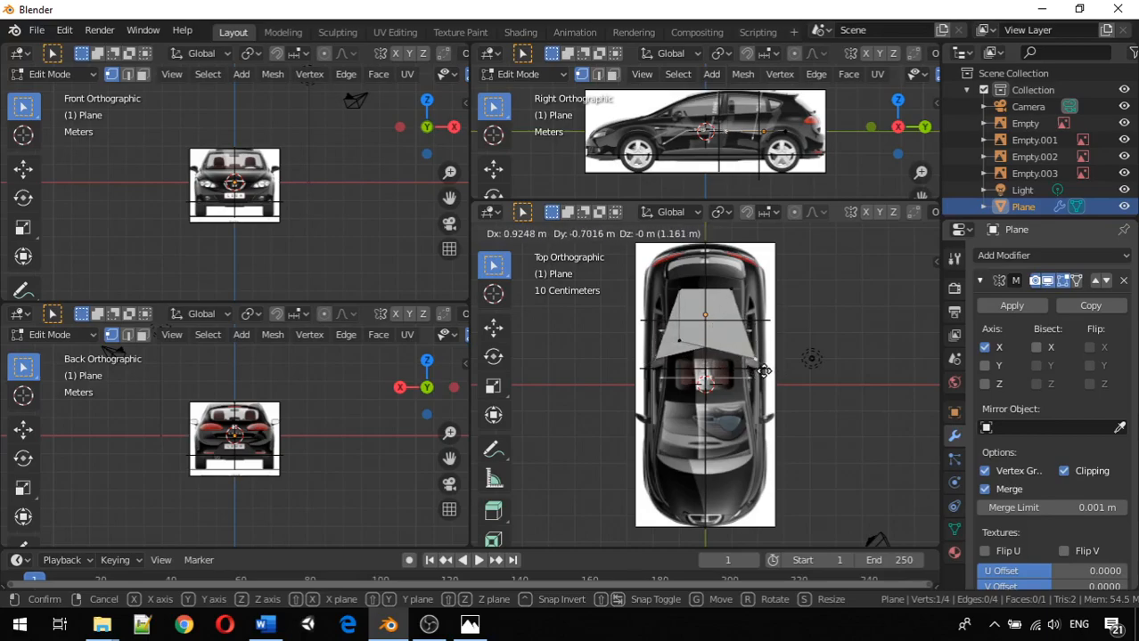
click(762, 371)
key(ctrl)
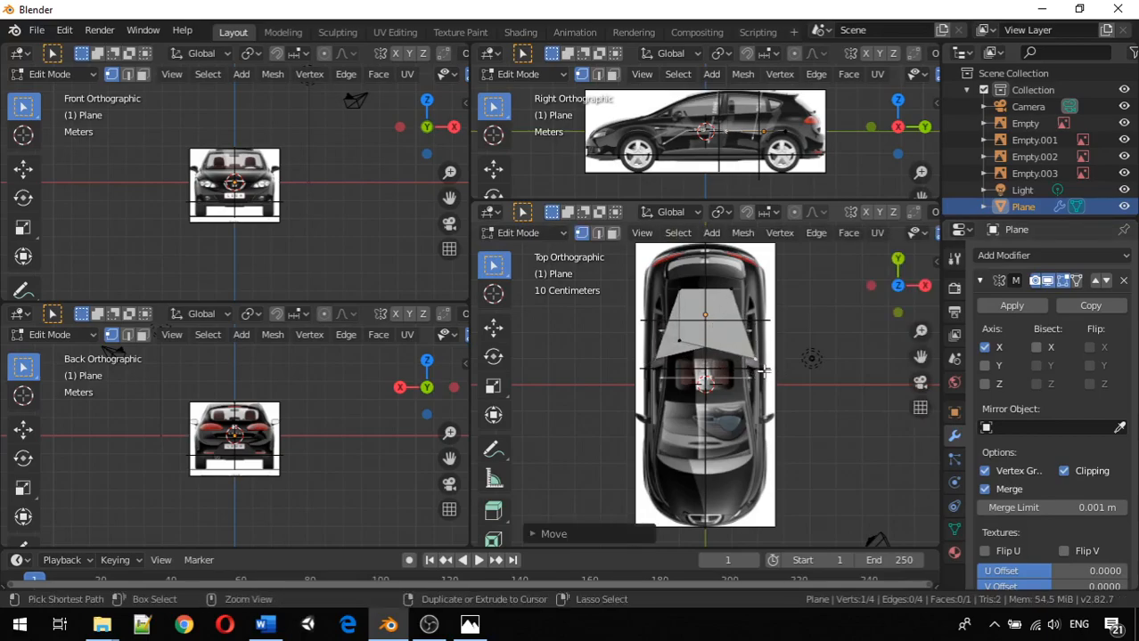
key(ctrl+z)
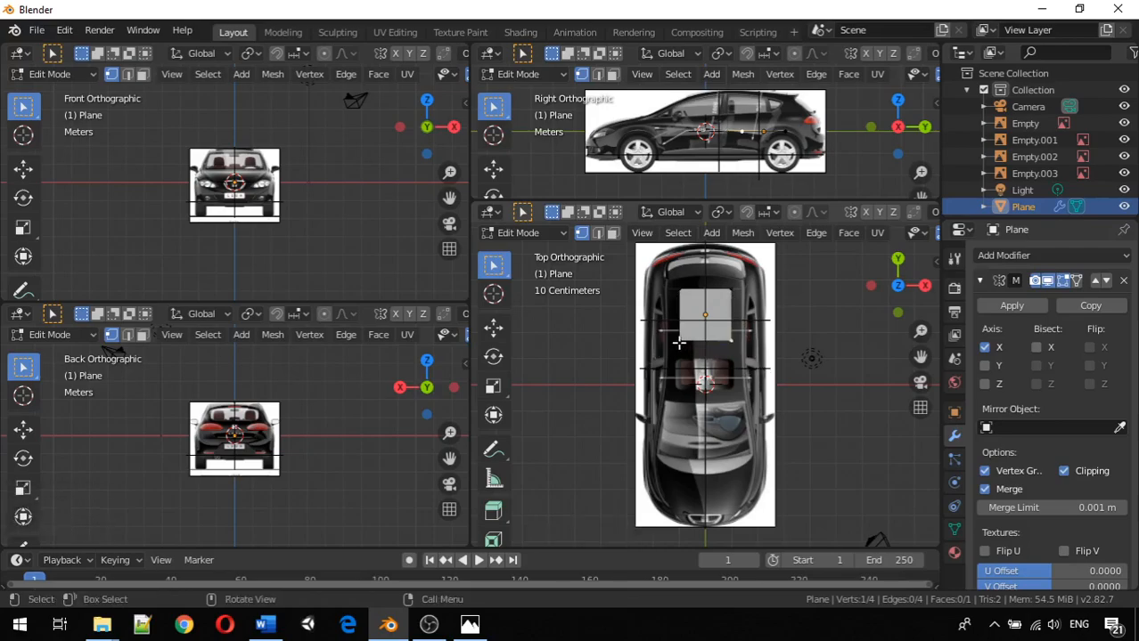
key(g)
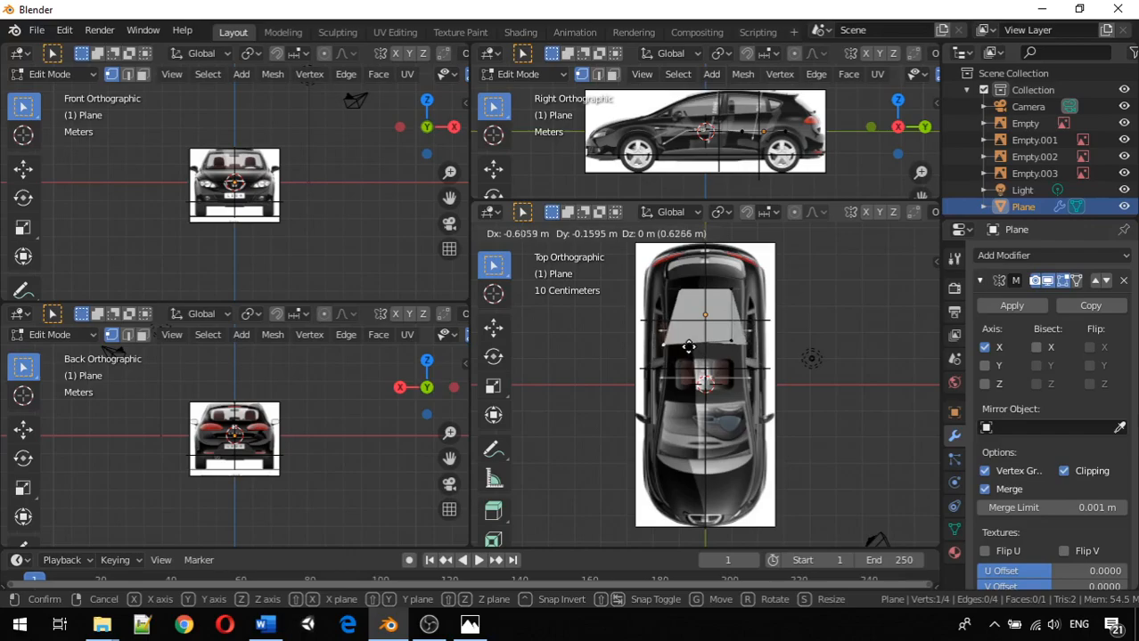
click(693, 349)
key(ctrl+z)
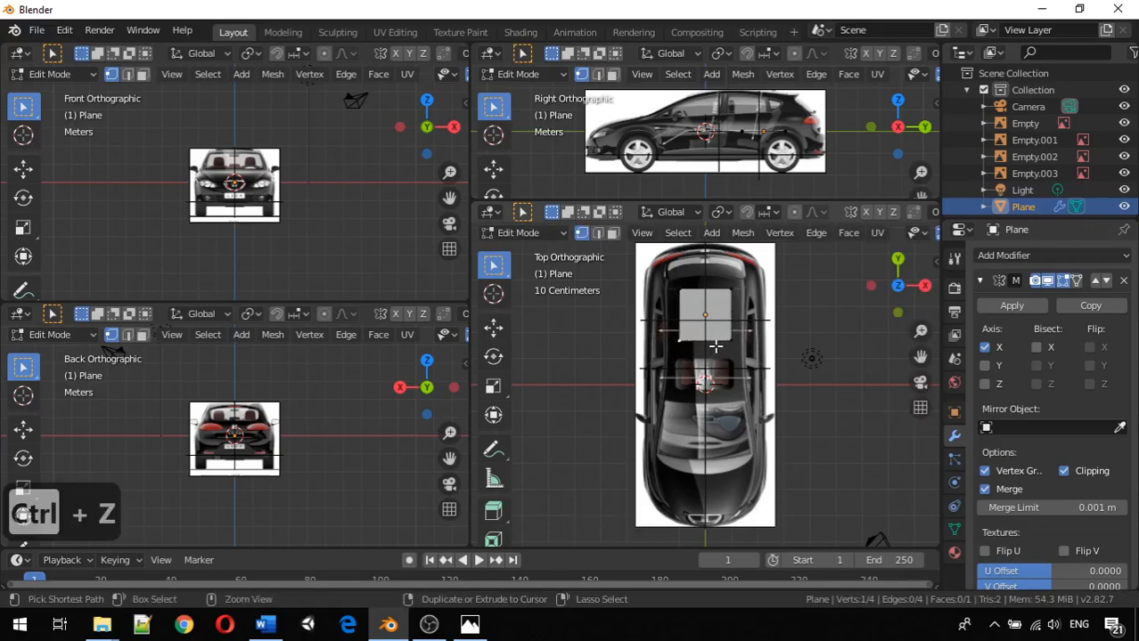
Step: Move the plane's rear and front vertices on the negative X side along X onto the mirror centre line
click(679, 290)
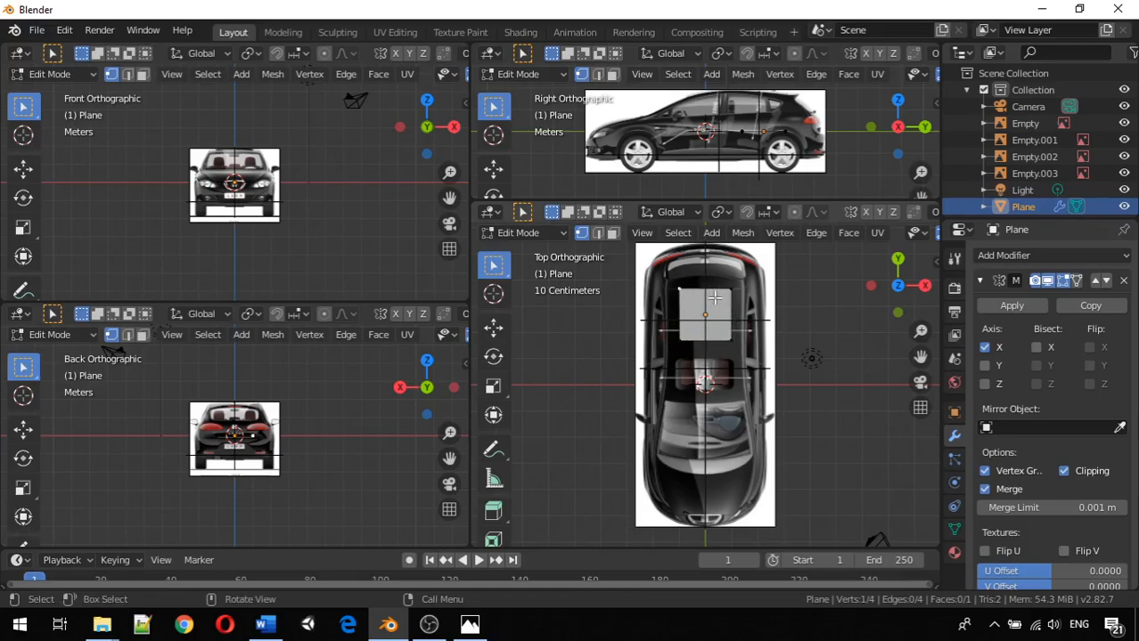
key(g)
key(x)
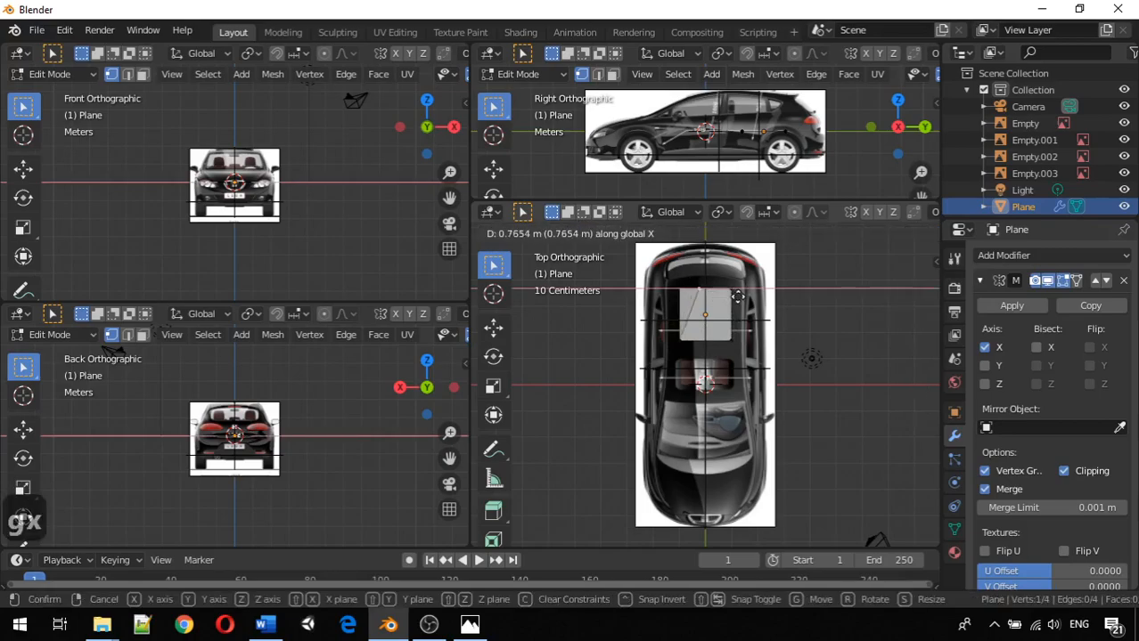
click(746, 297)
click(681, 340)
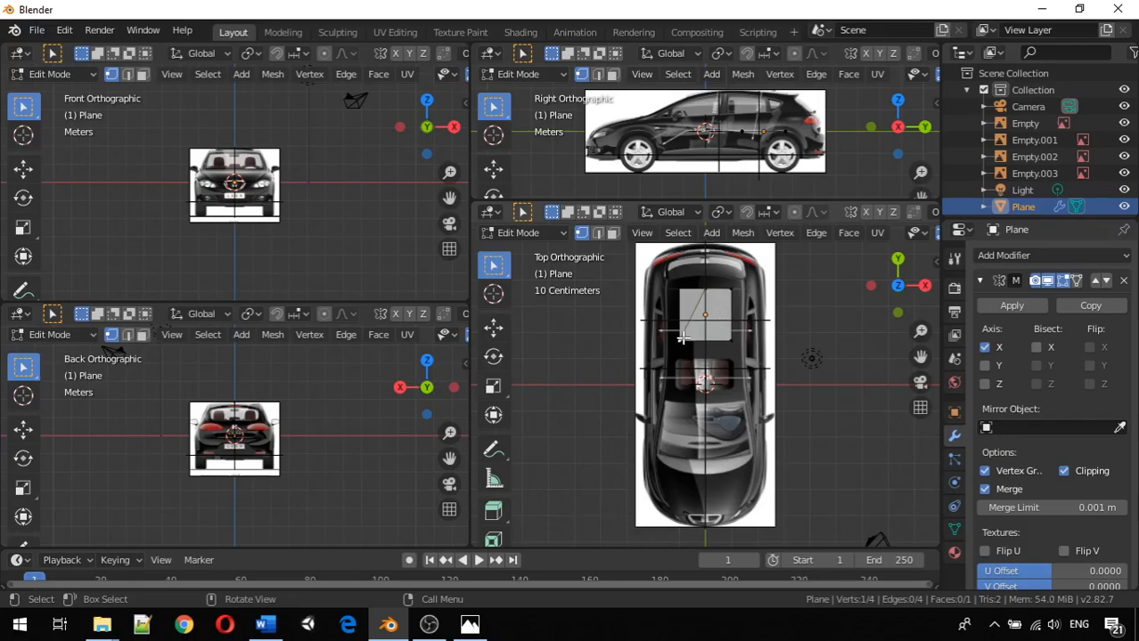
key(g)
key(x)
click(764, 342)
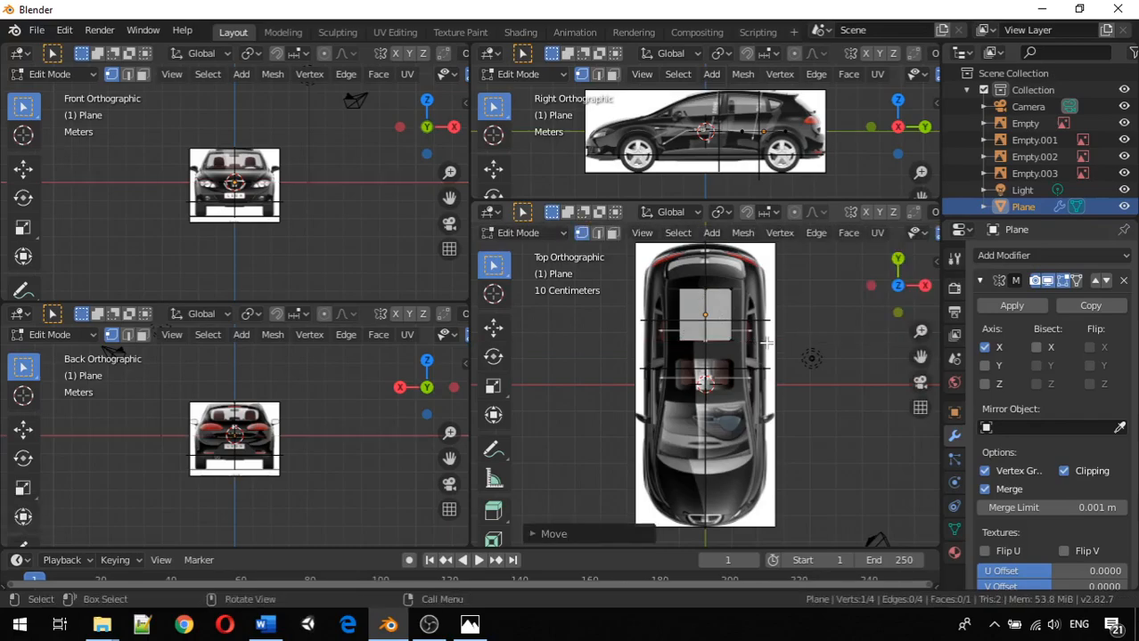
click(730, 322)
click(684, 289)
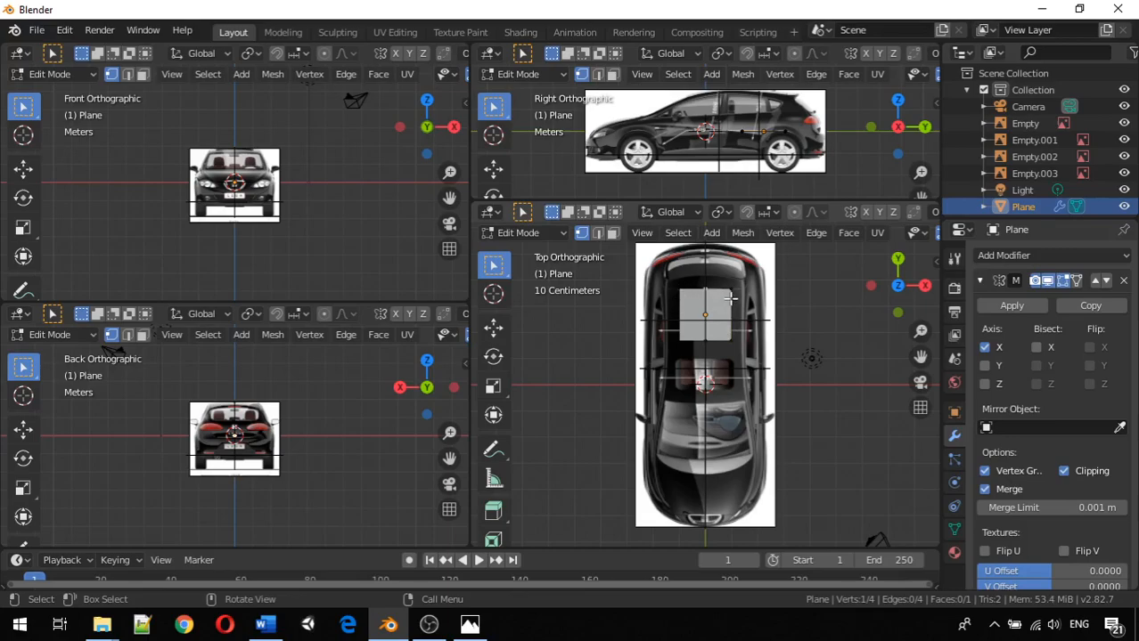
key(Tab)
key(Tab)
key(Tab)
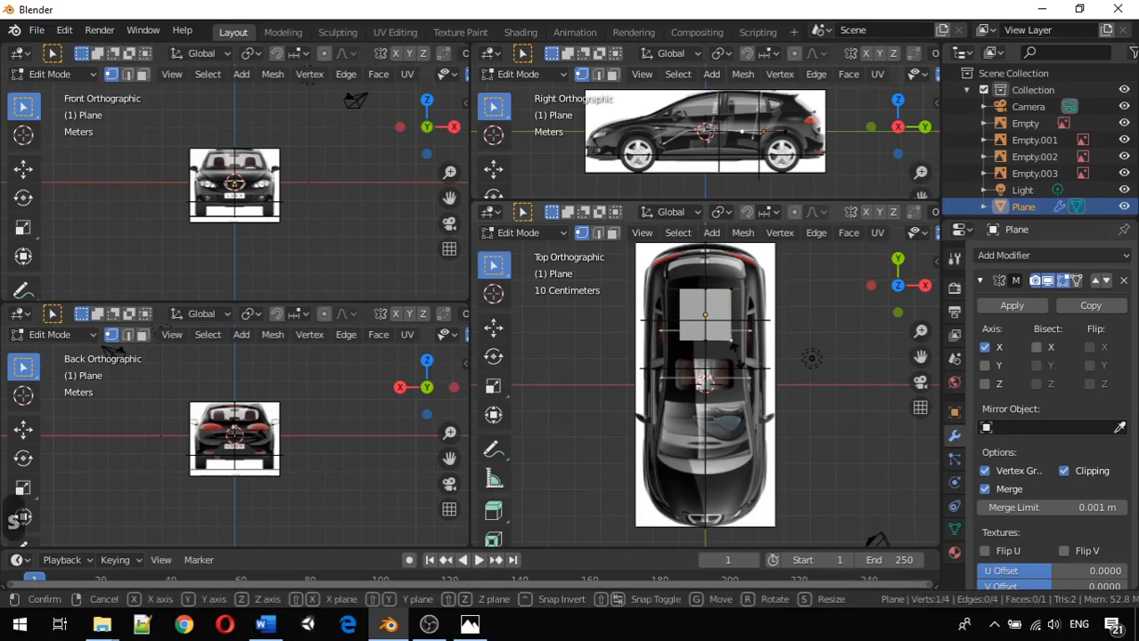
Step: Select both front vertices of the roof plane and scale that edge along X by about 1.75
key(s)
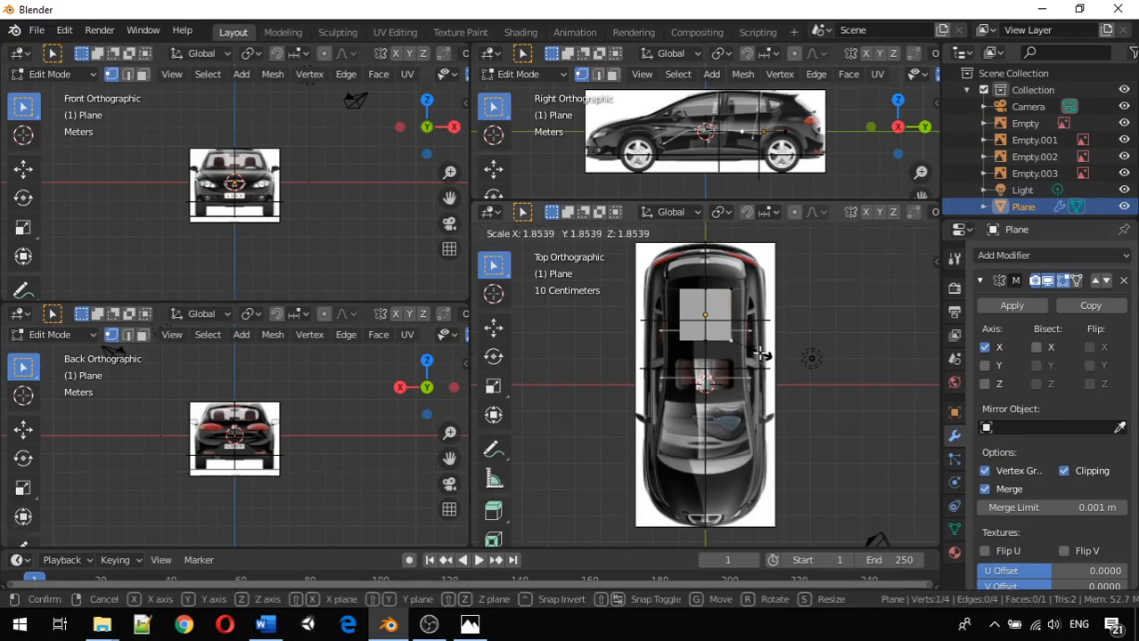
click(759, 356)
shift+click(725, 339)
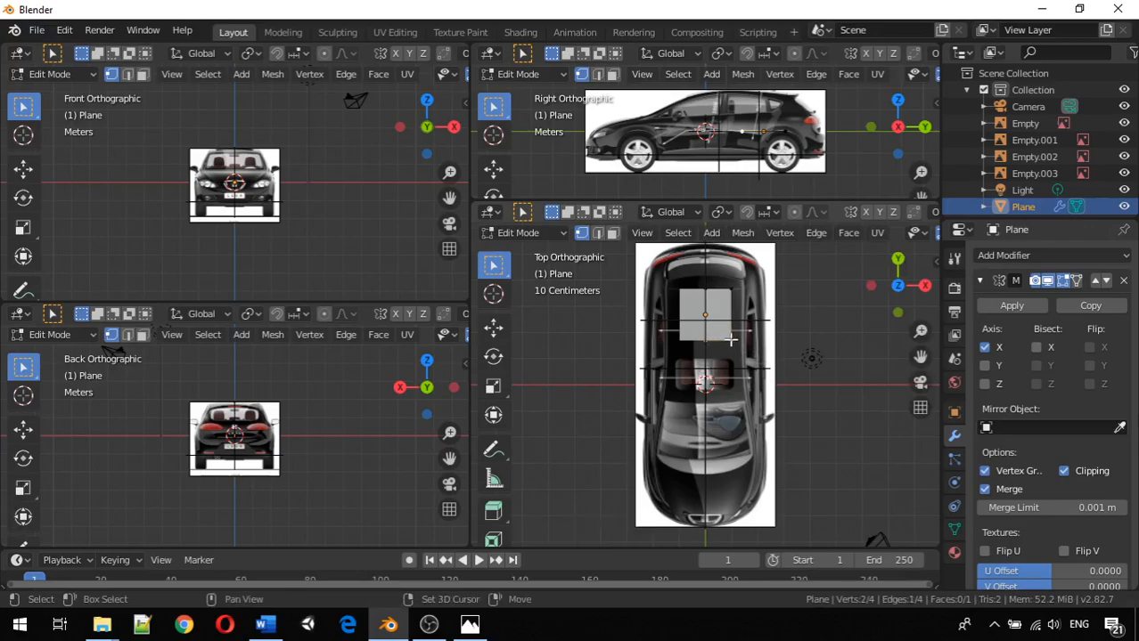
key(s)
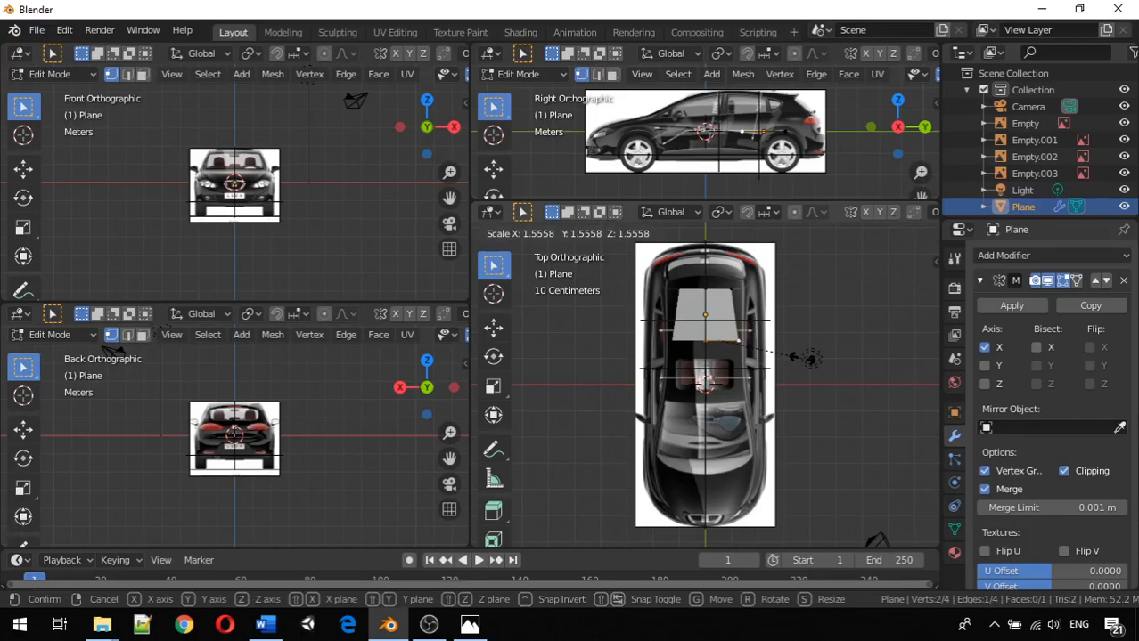
key(x)
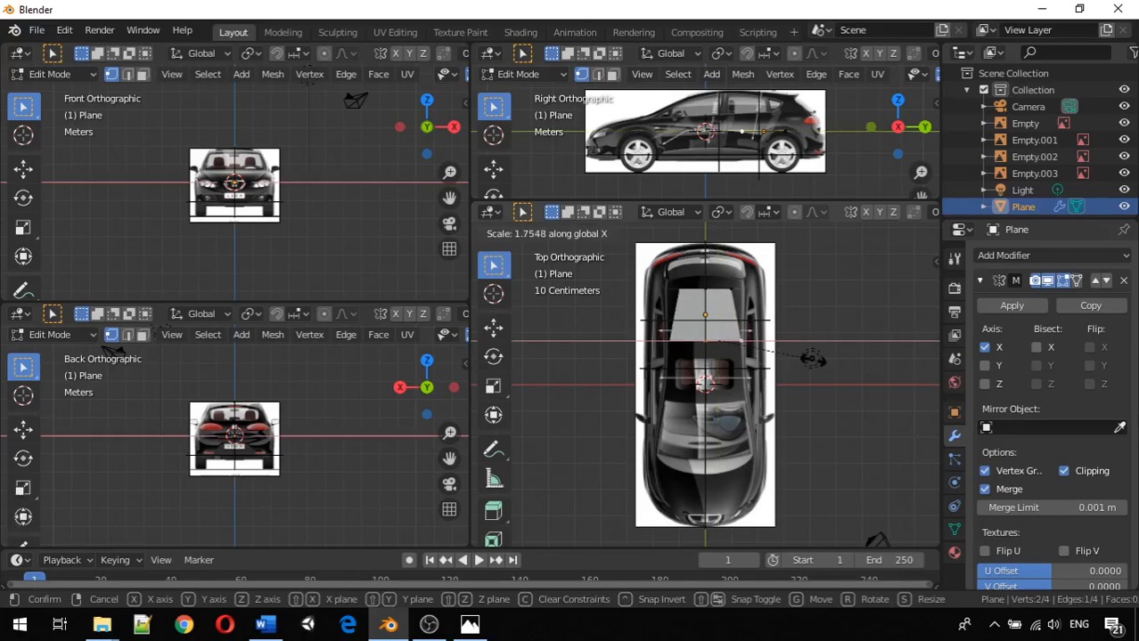
click(812, 359)
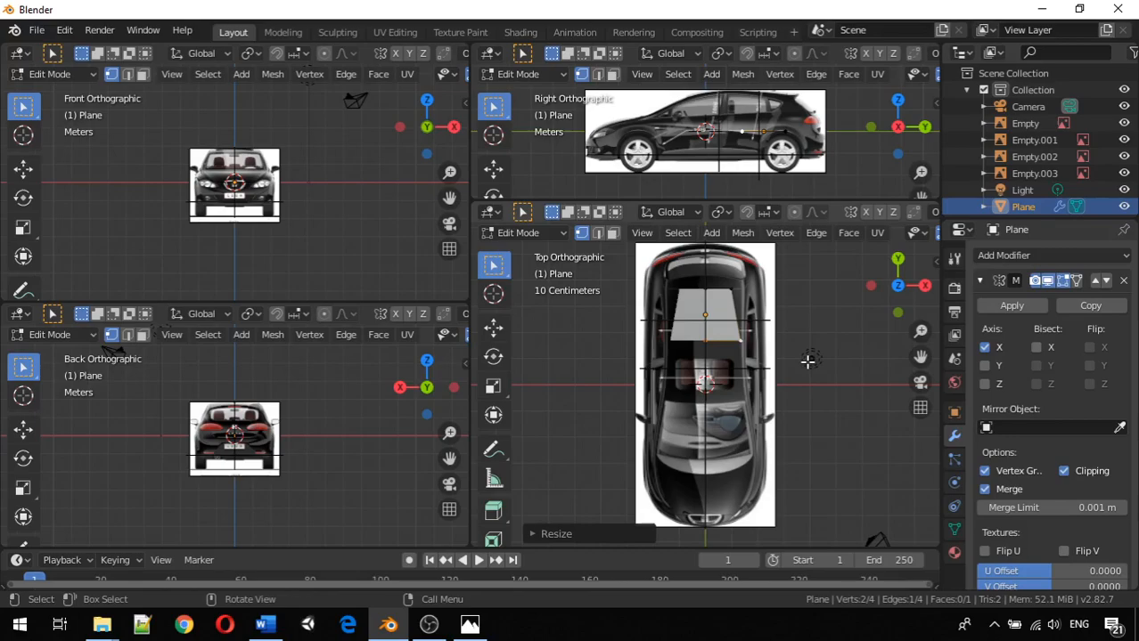
Step: Move the plane's front edge forward along Y by about 2.2 m to the top of the windshield
key(g)
key(x)
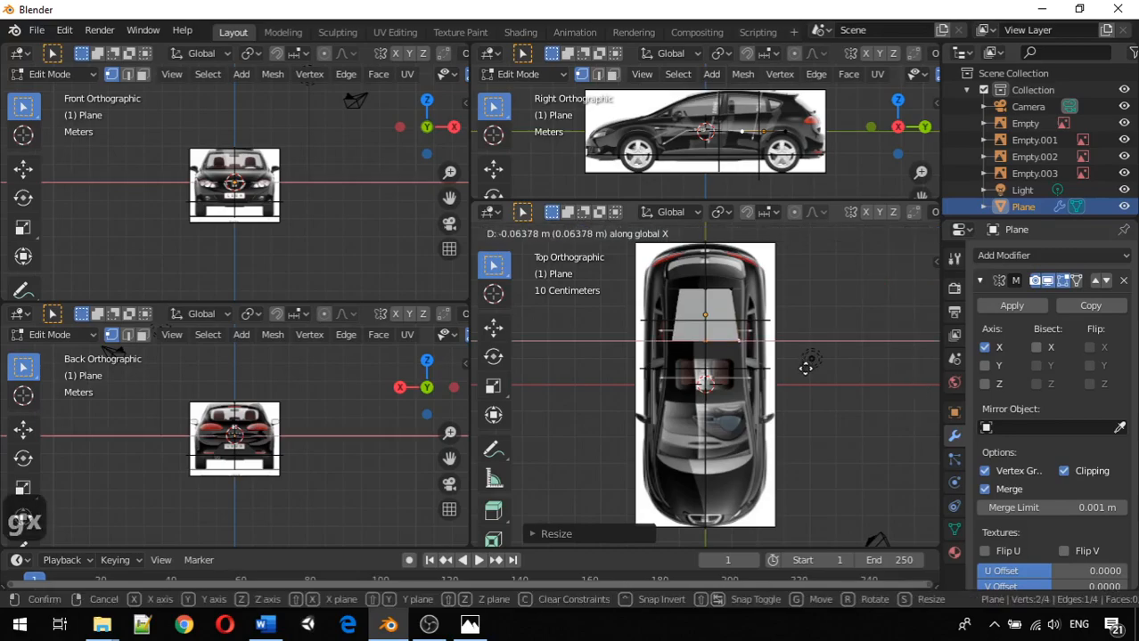
key(y)
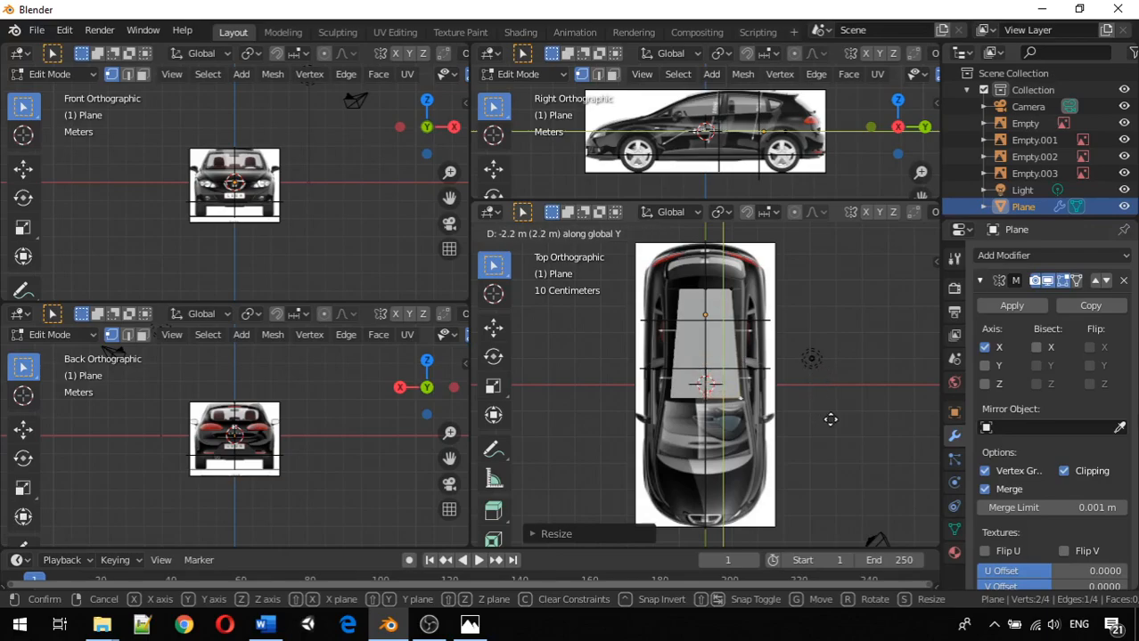
click(828, 416)
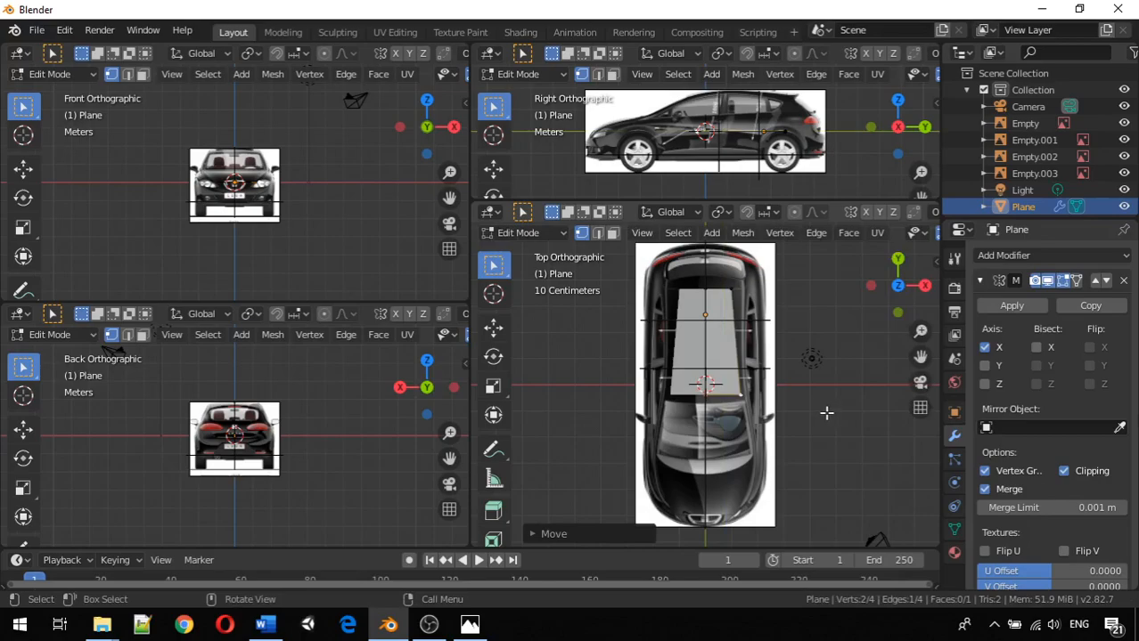
Step: Scale the plane's front edge along X by about 1.14 and move it about 0.16 m further forward along Y
key(s)
key(x)
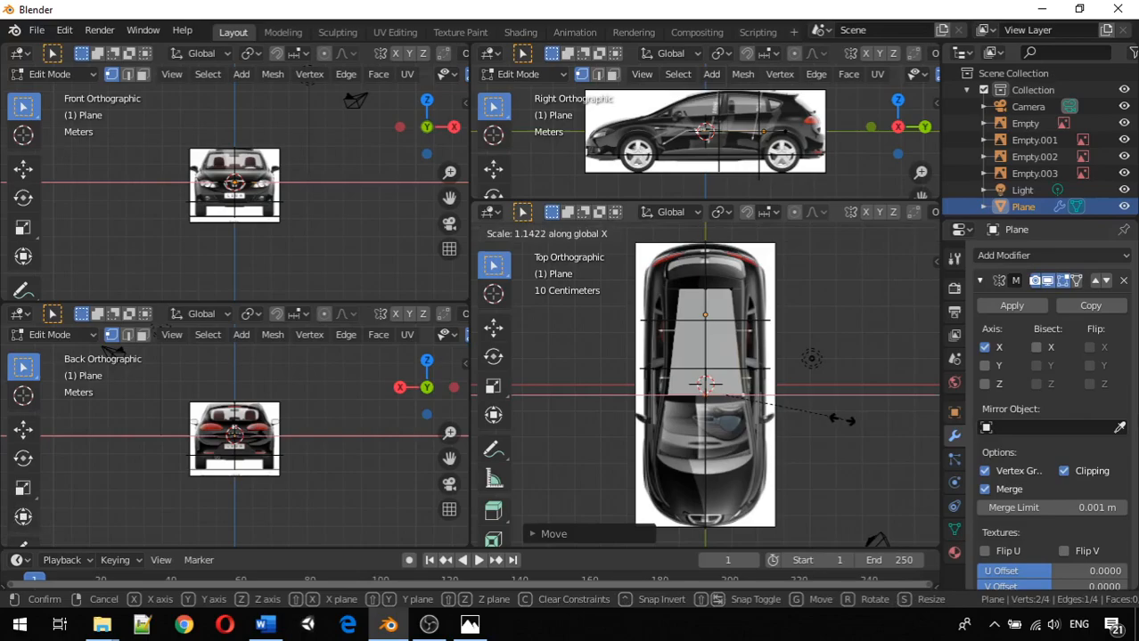
click(844, 422)
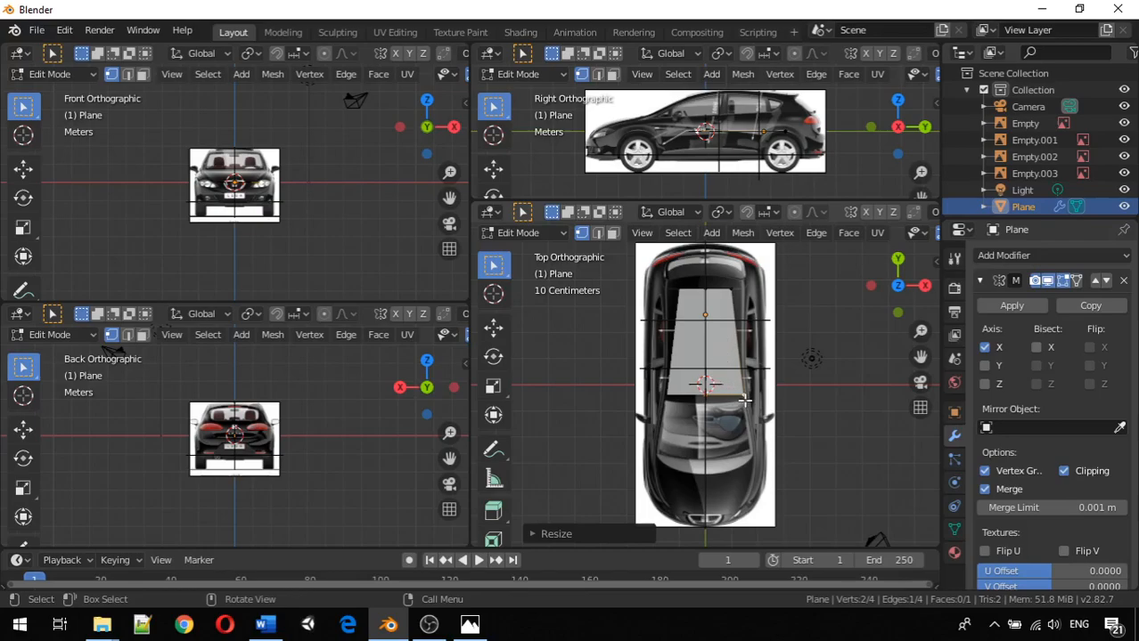
key(g)
key(y)
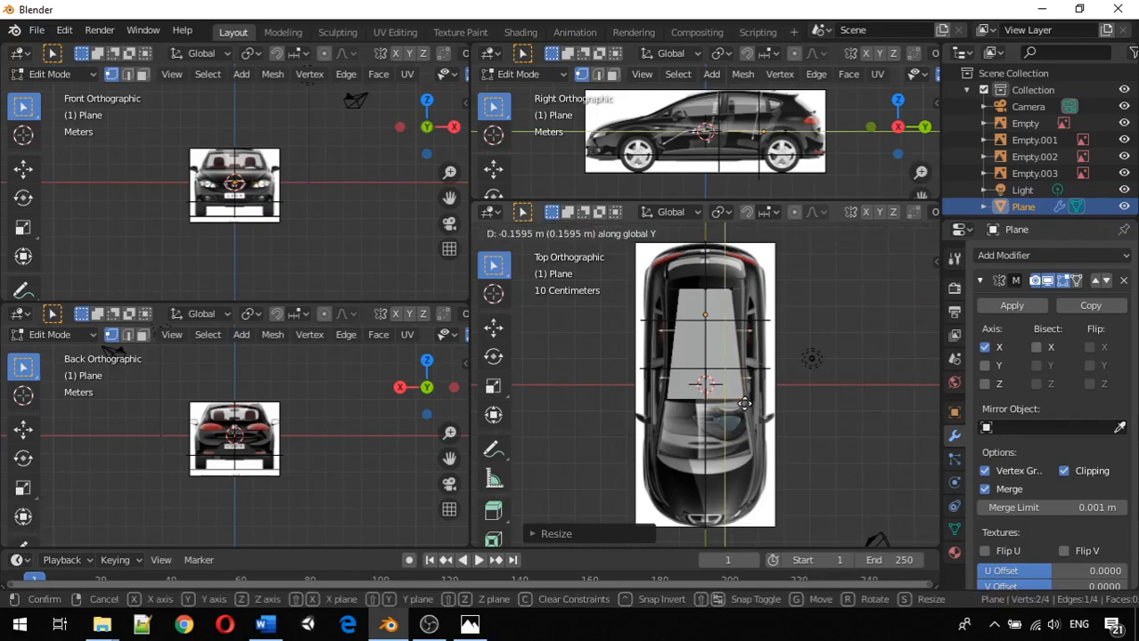
click(744, 403)
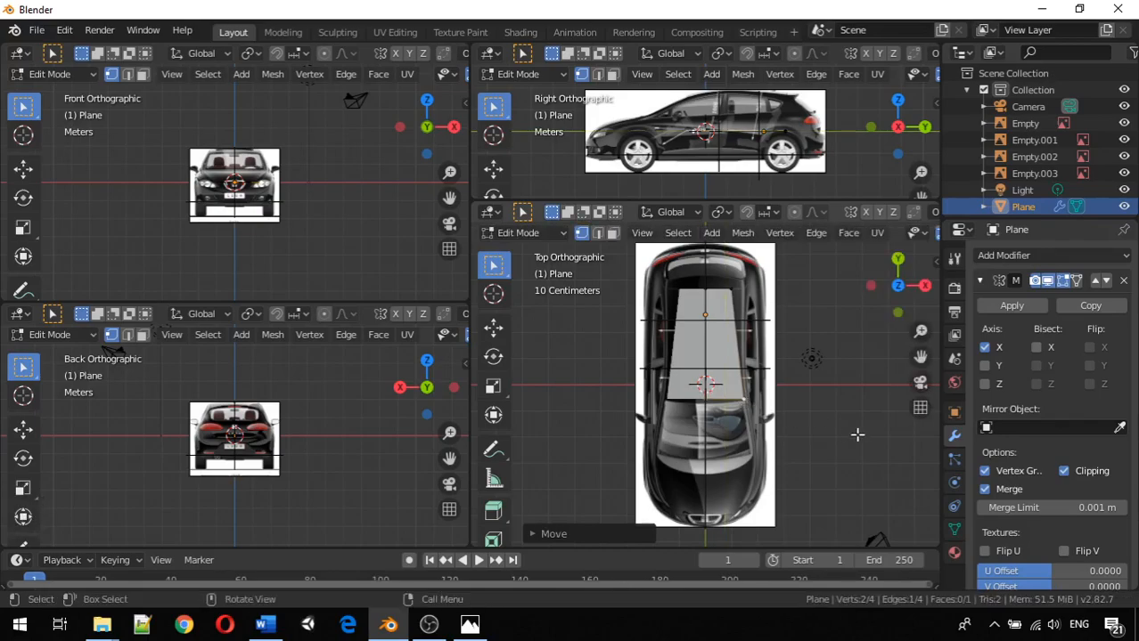
Step: Move the plane's front centre vertex about 0.1 m forward along Y to follow the windshield's curved upper edge
click(738, 397)
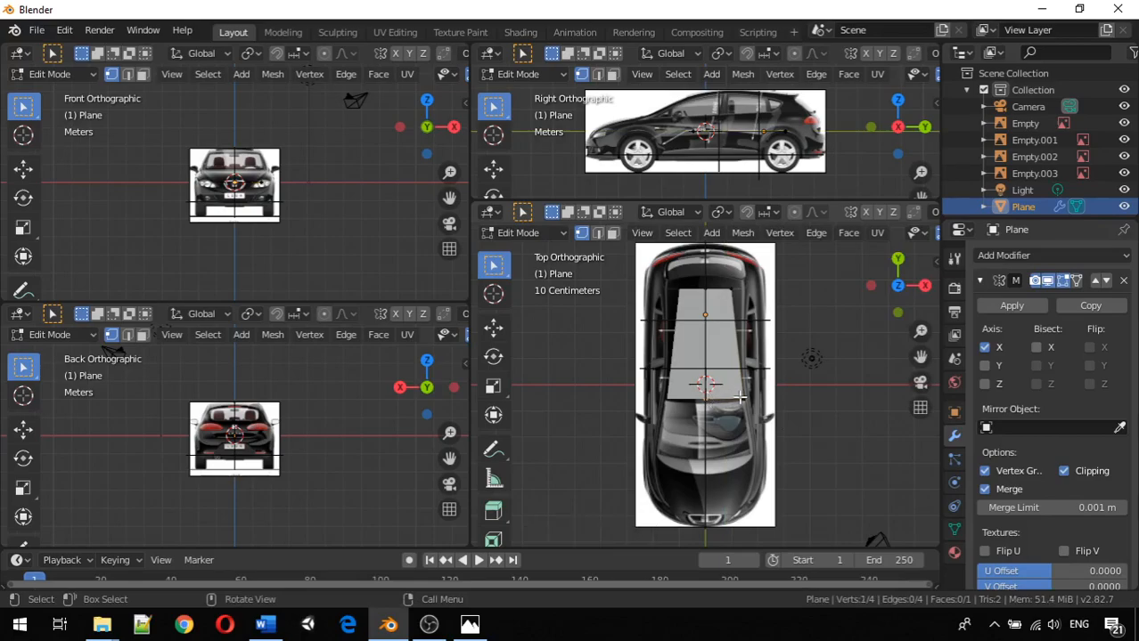
key(g)
key(y)
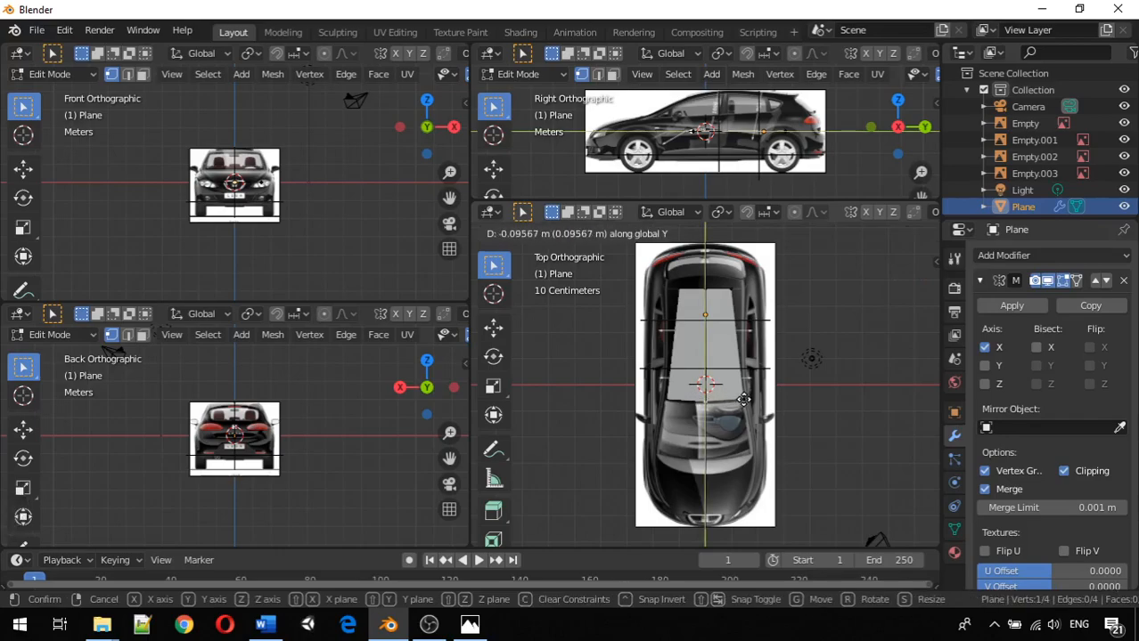
click(744, 401)
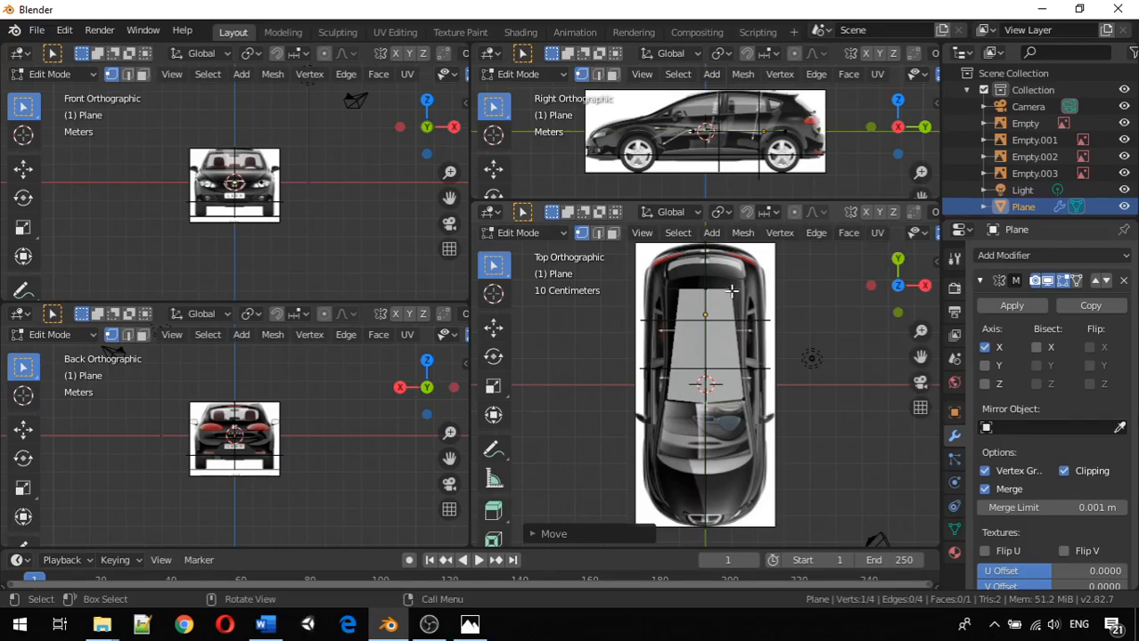
Step: Move the plane's rear outer vertex on the positive X side about 0.31 m backward along Y toward the rear window
scroll(730, 291, up, 2)
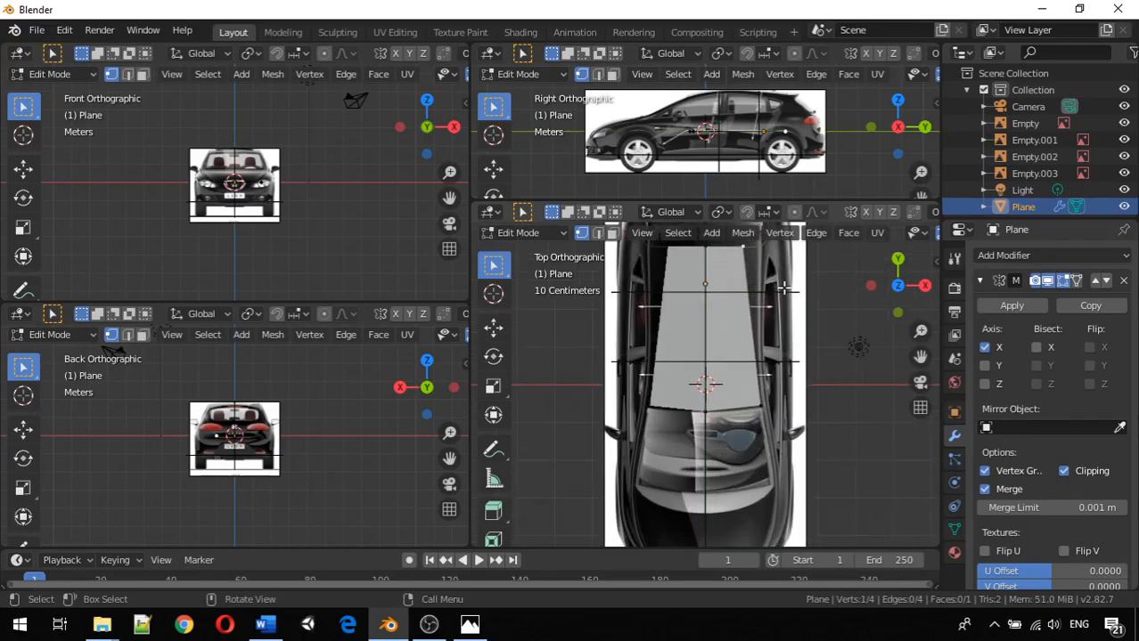
mouse_move(783, 290)
middle_down()
mouse_move(815, 305)
mouse_move(789, 294)
middle_up()
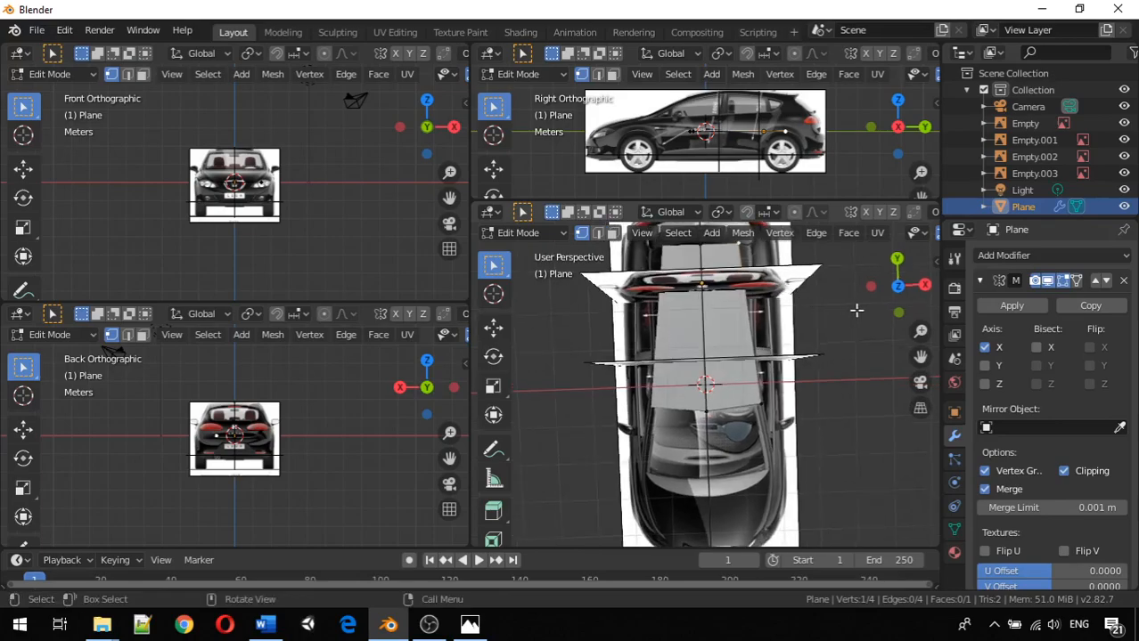
key(KP_7)
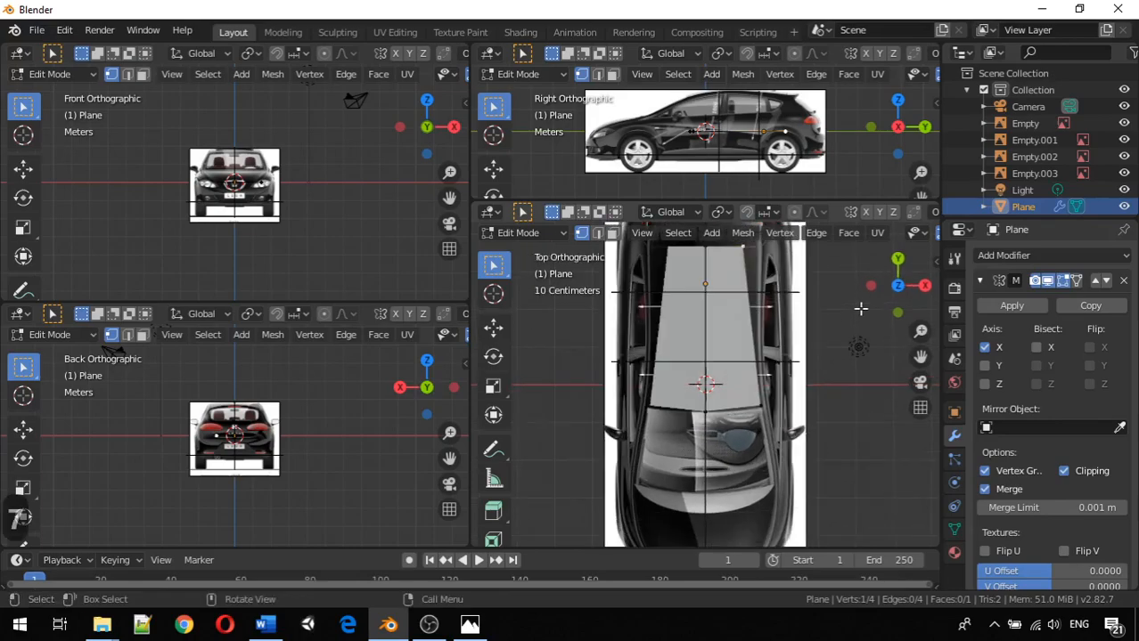
scroll(866, 308, up, 1)
shift+middle_drag(866, 309, 885, 397)
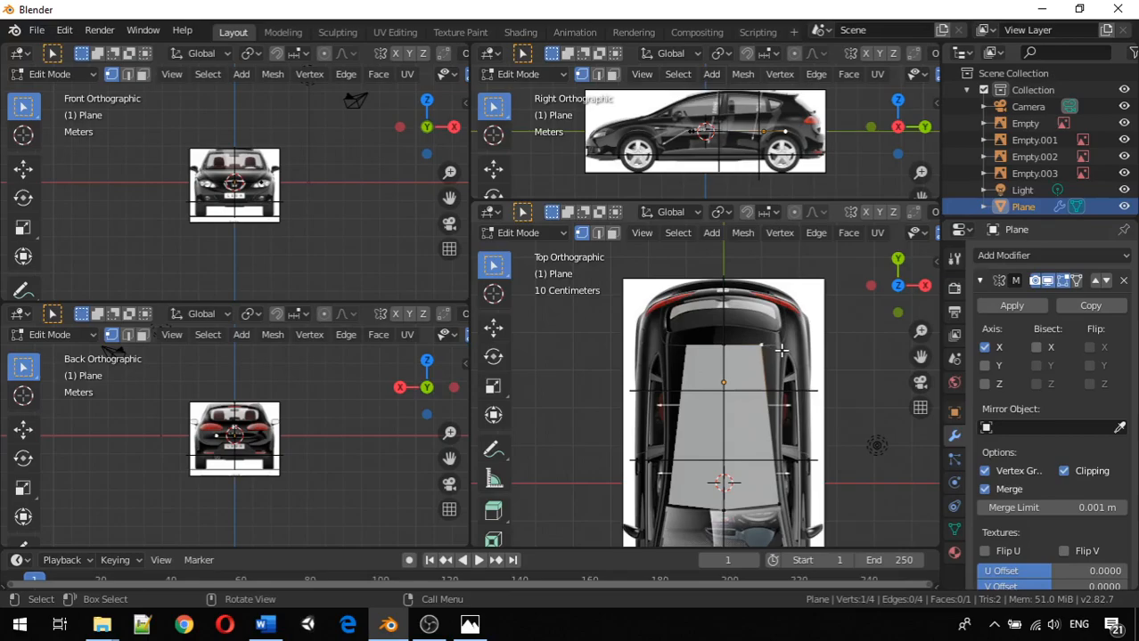
key(g)
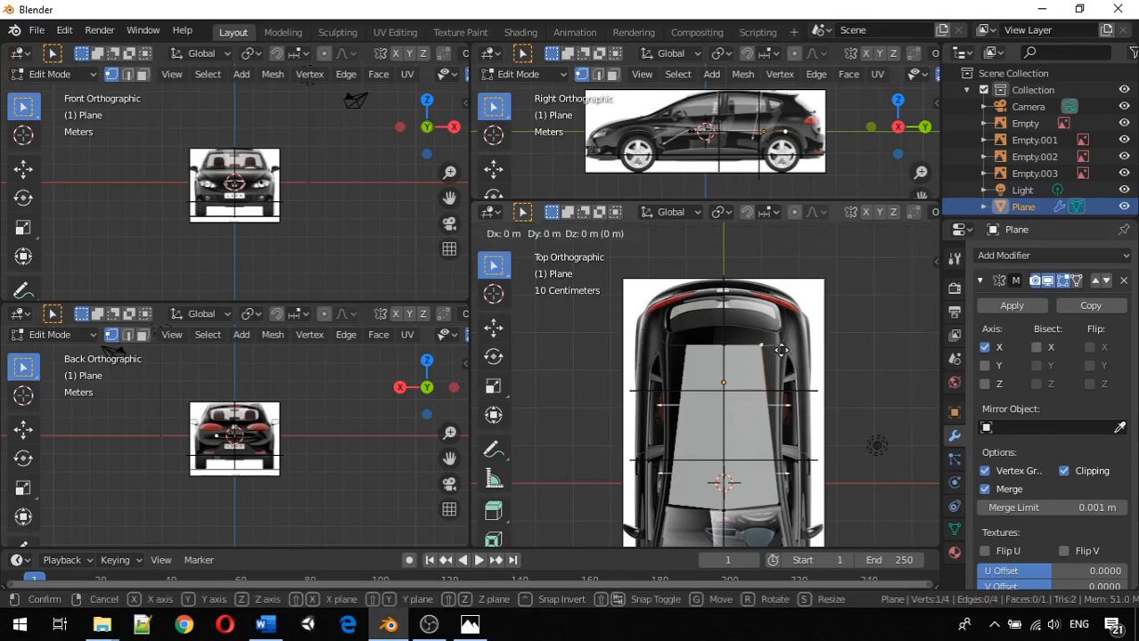
key(y)
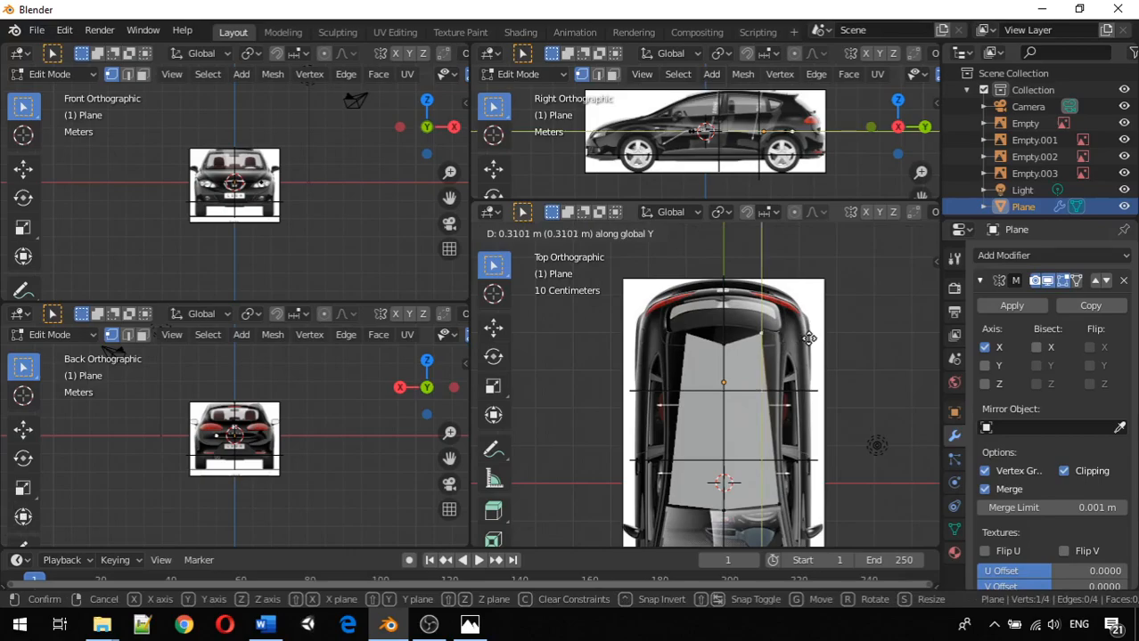
click(808, 338)
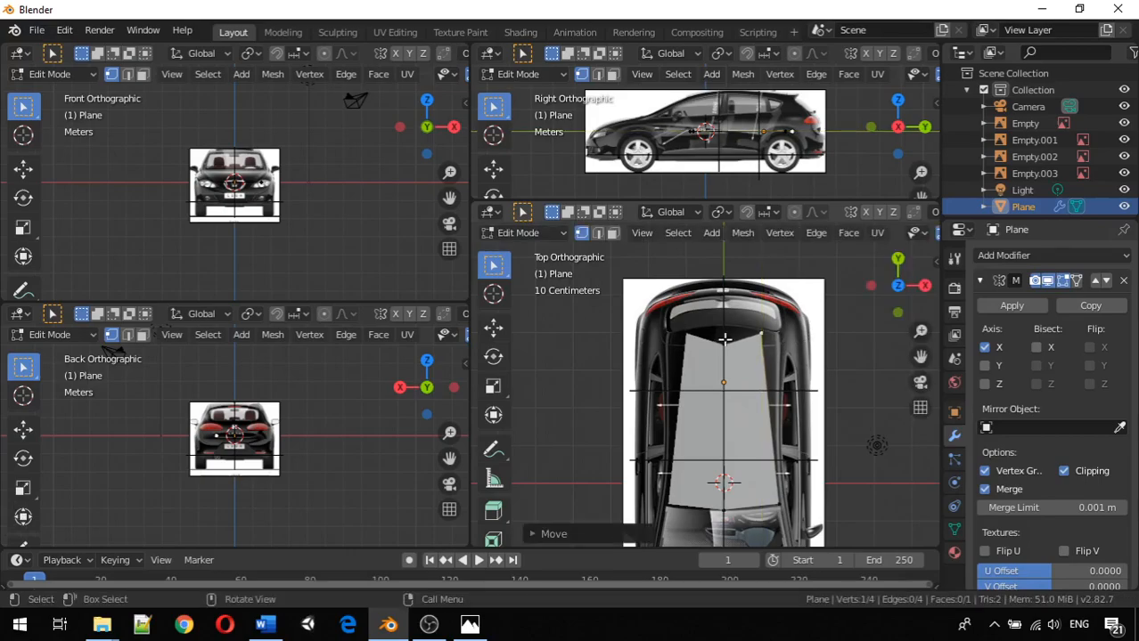
Step: Select both rear vertices of the plane and scale that edge along X to reach the roof's outer edge
click(724, 340)
shift+click(762, 335)
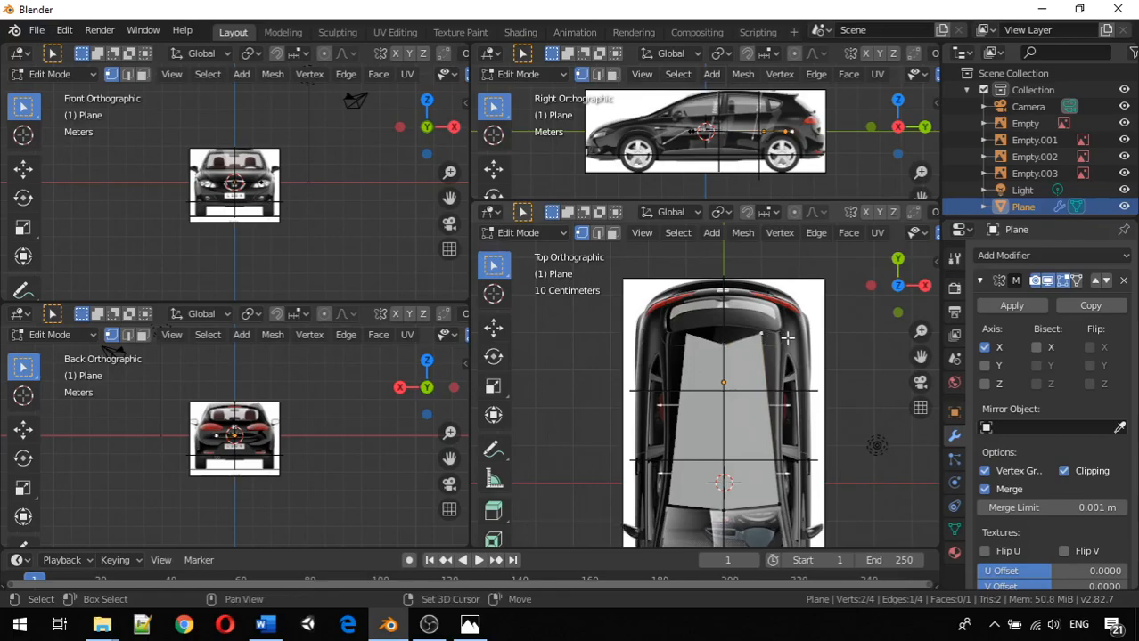
key(s)
key(x)
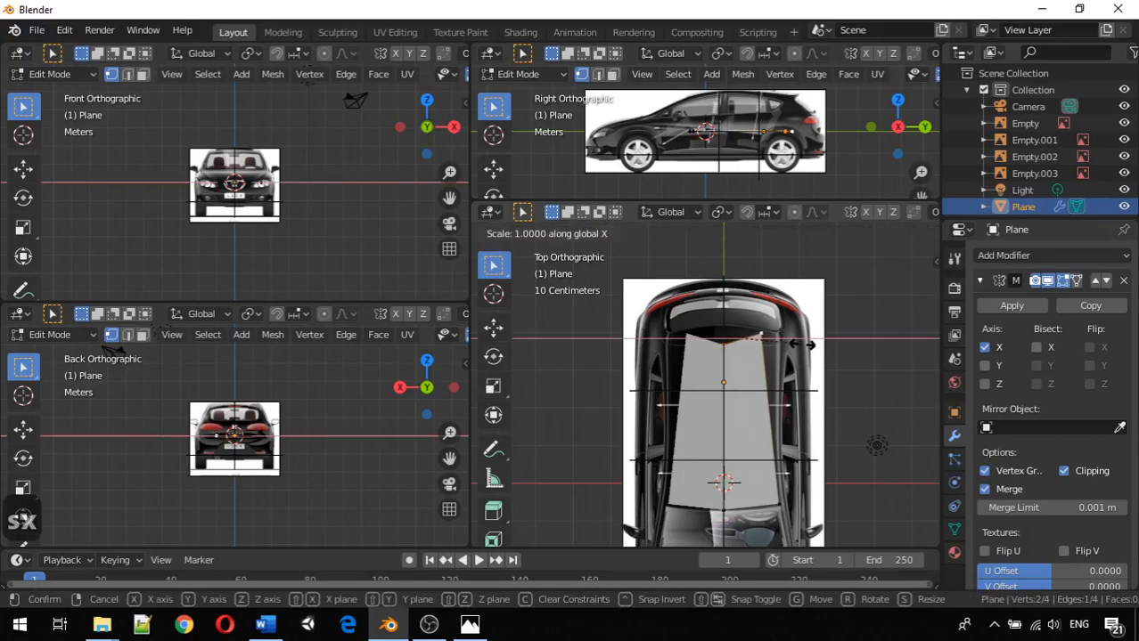
click(851, 354)
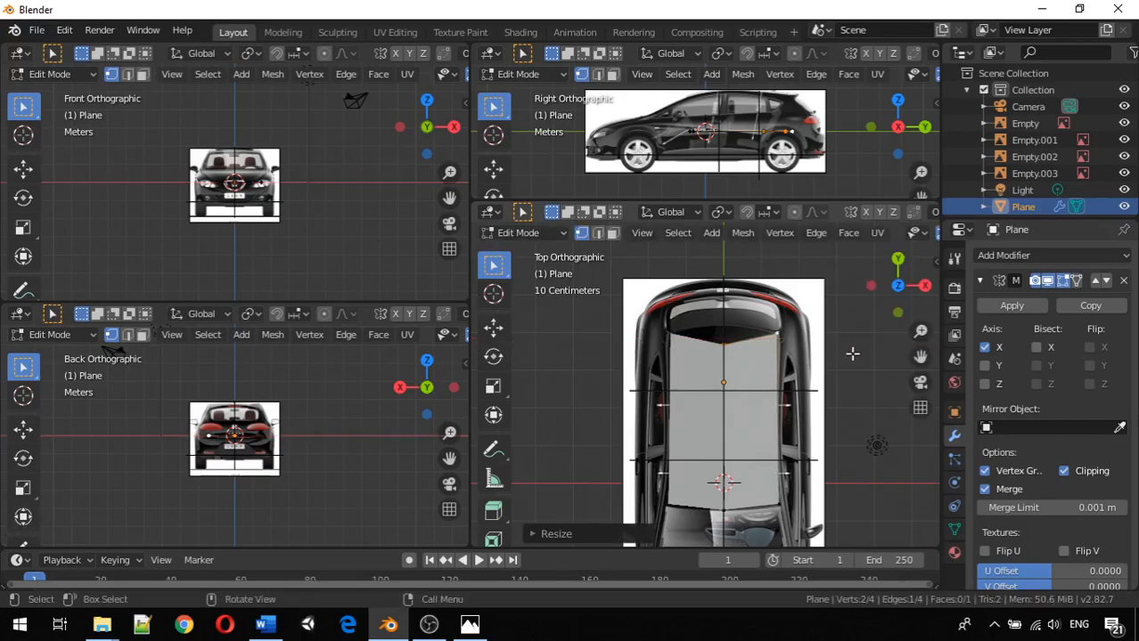
Step: Move the plane's rear centre vertex about 0.44 m backward along Y to follow the rear window's curved edge
click(726, 345)
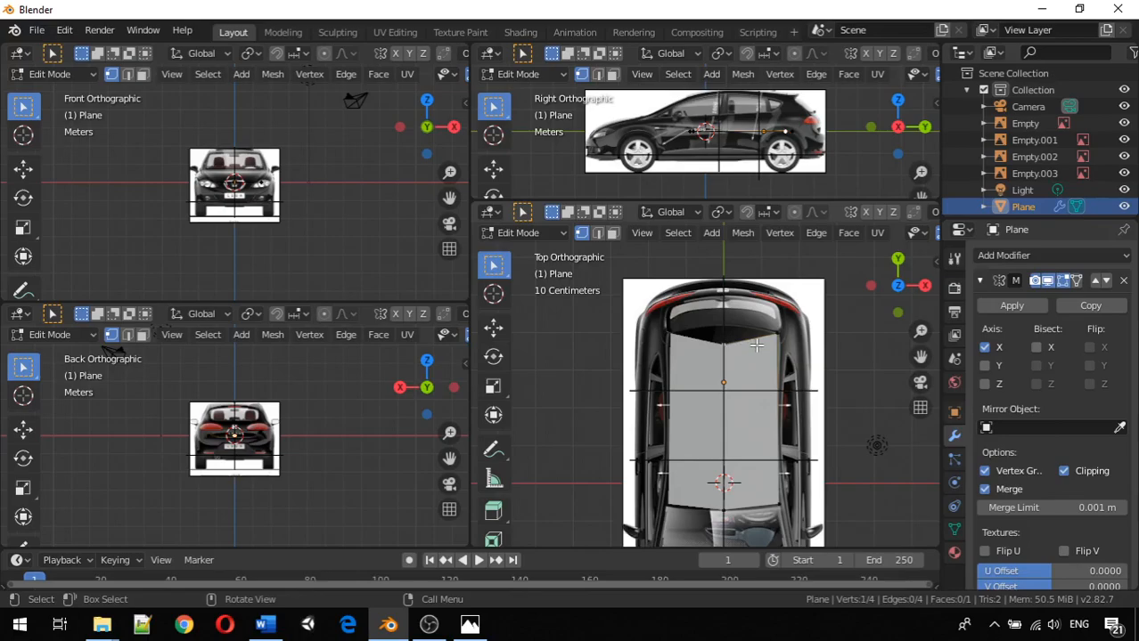
key(g)
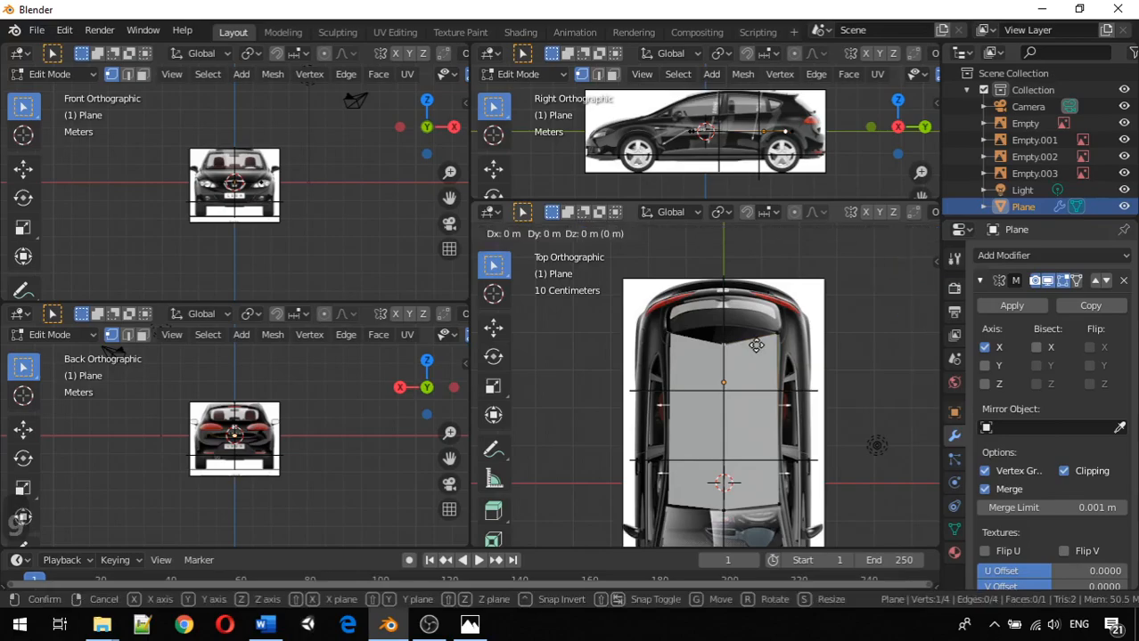
key(y)
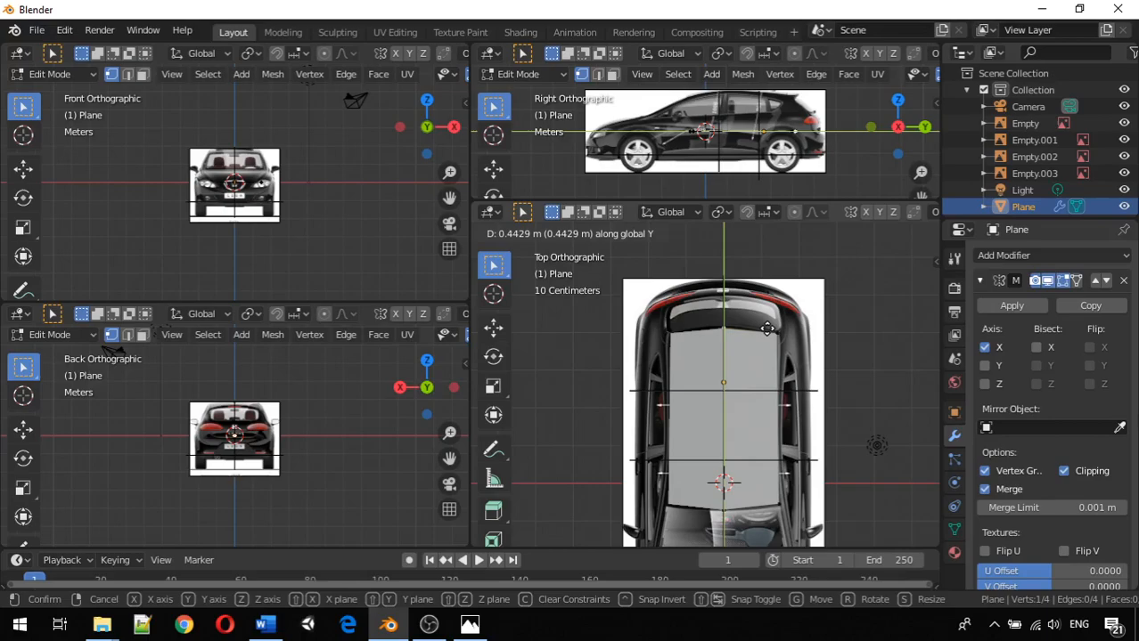
click(766, 329)
mouse_move(783, 346)
middle_down()
mouse_move(763, 336)
mouse_move(783, 233)
mouse_move(780, 353)
middle_up()
key(KP_7)
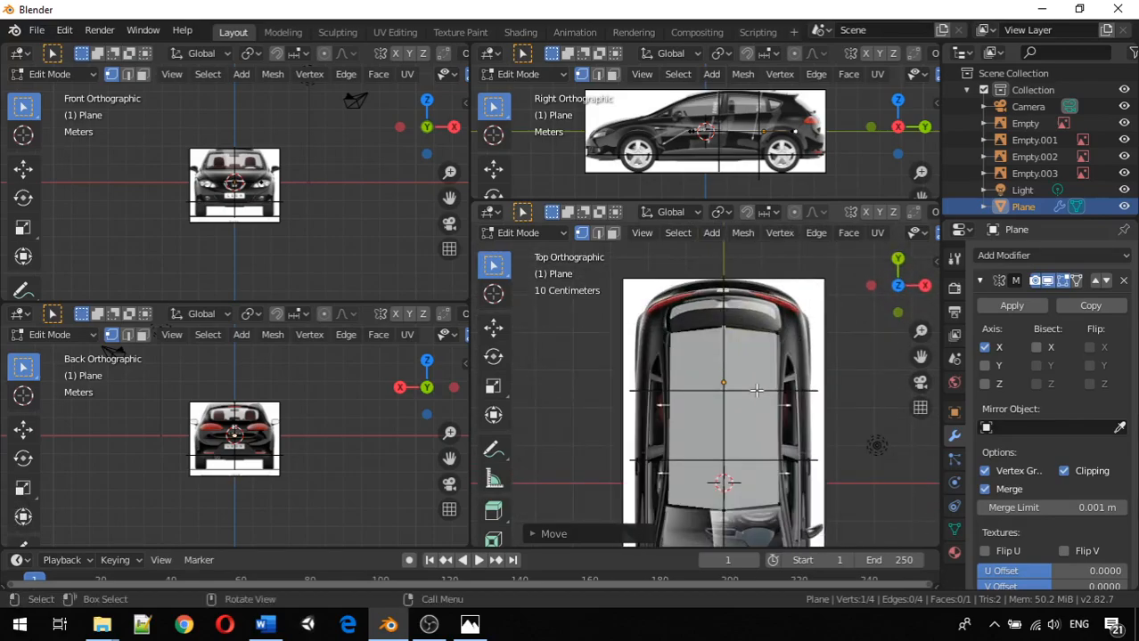
Step: Add five evenly spaced crosswise loop cuts to the roof plane without sliding them
key(ctrl+r)
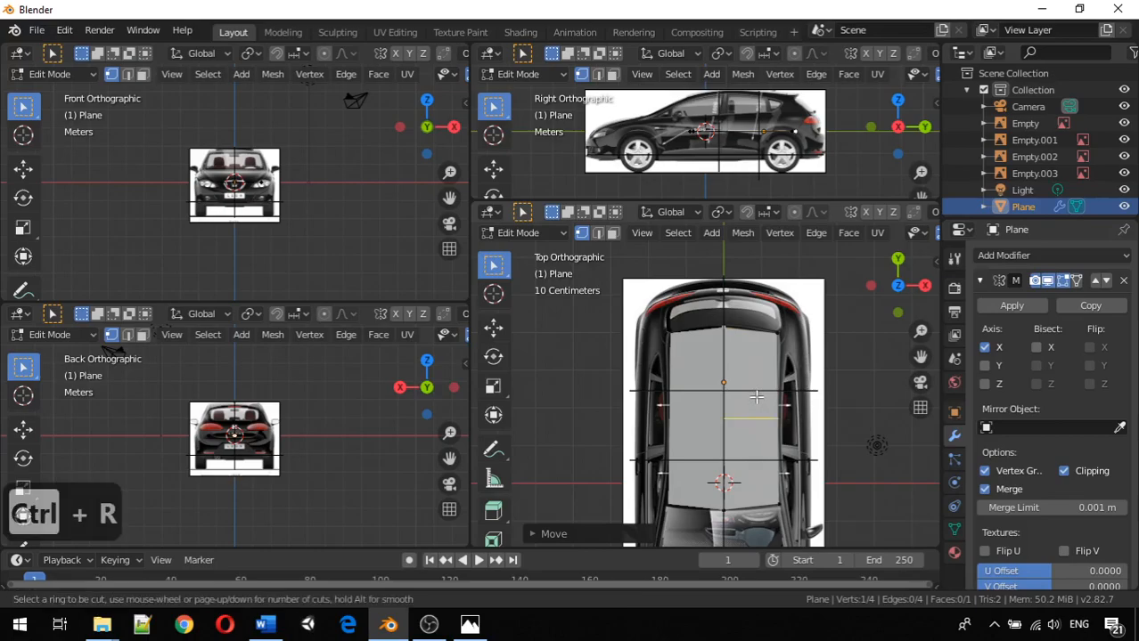
scroll(740, 417, up, 3)
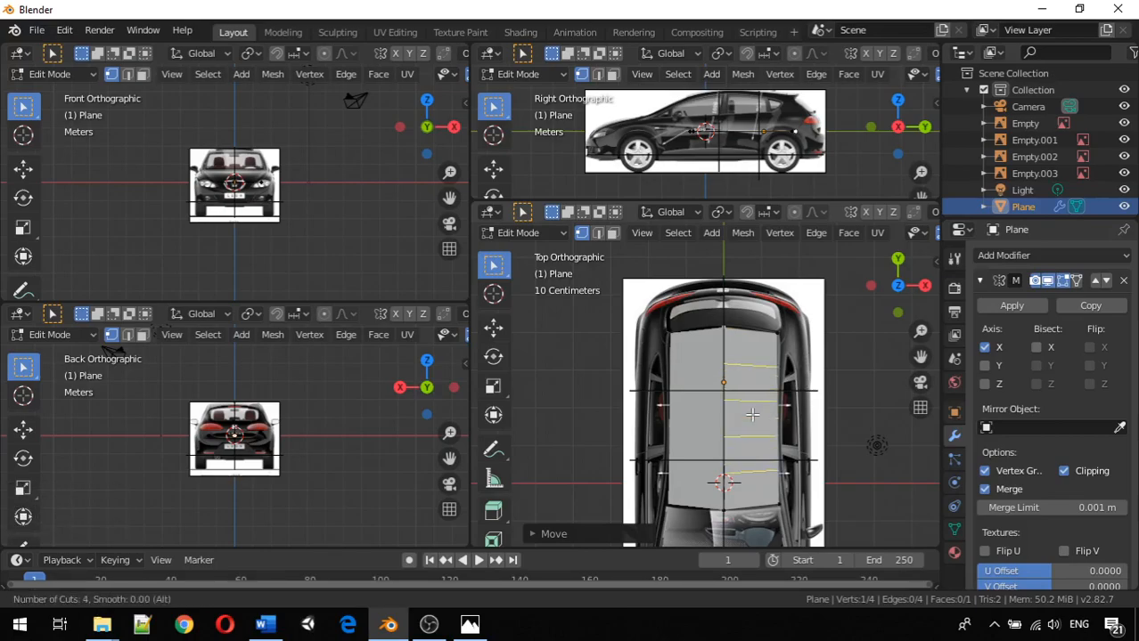
scroll(752, 415, up, 1)
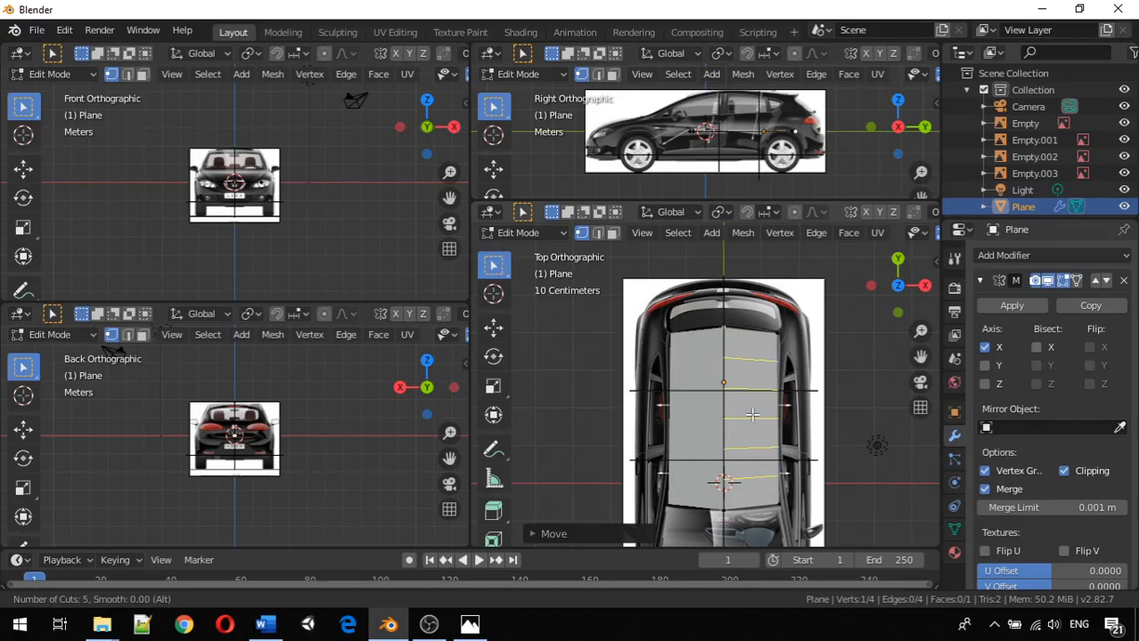
click(752, 415)
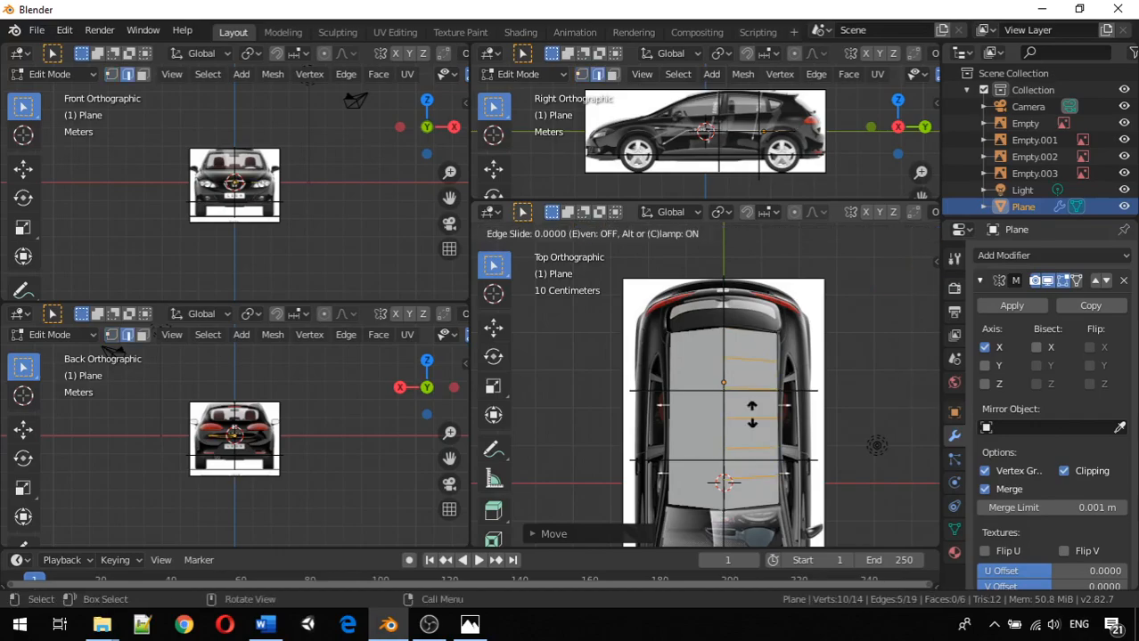
right_click(752, 416)
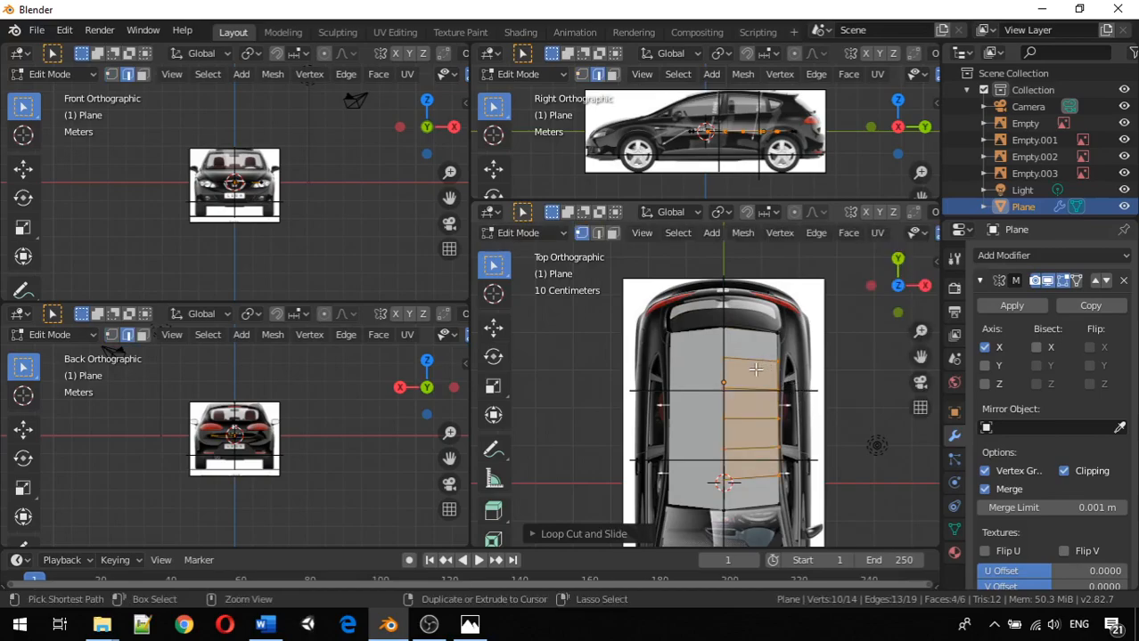
Step: Add two evenly spaced lengthwise loop cuts to the roof plane without sliding them
key(ctrl+r)
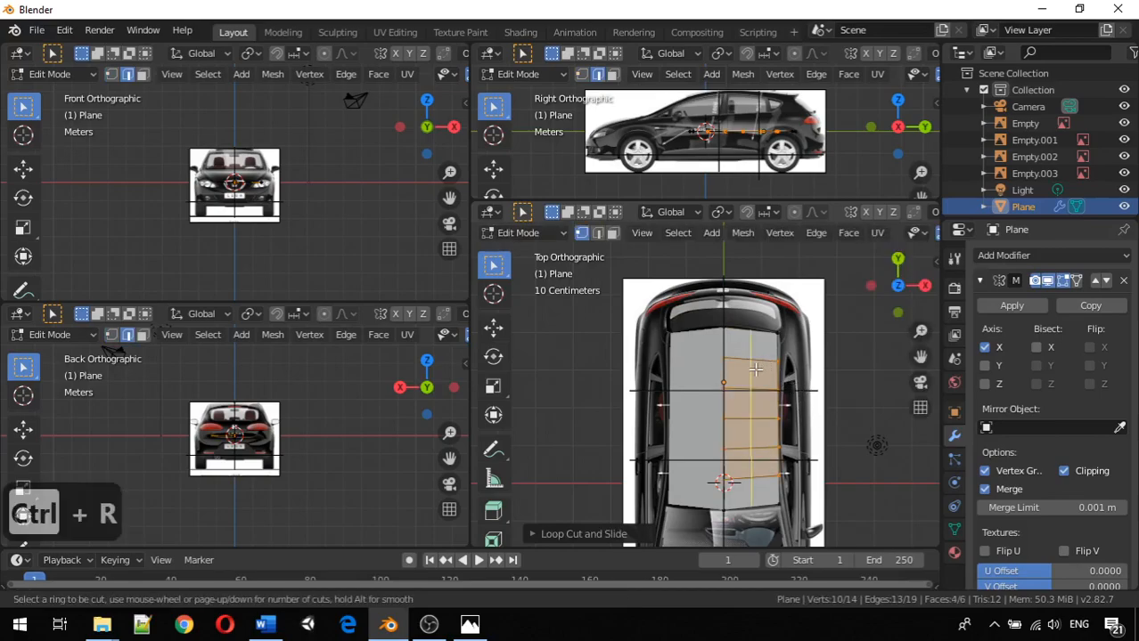
scroll(755, 368, up, 1)
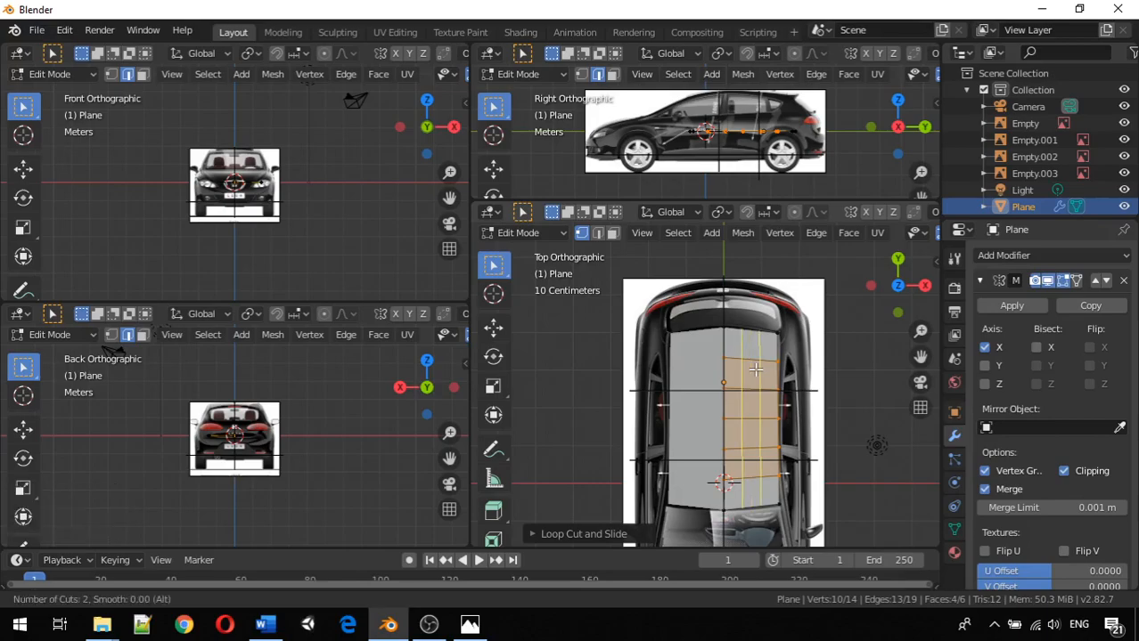
click(755, 369)
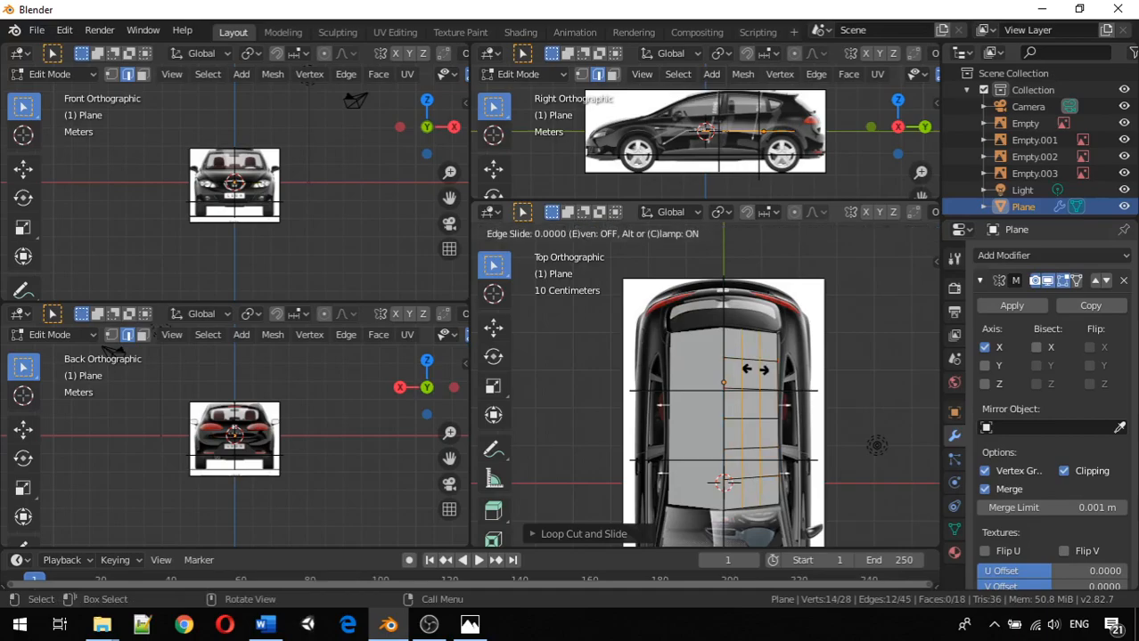
right_click(754, 369)
middle_drag(790, 375, 776, 387)
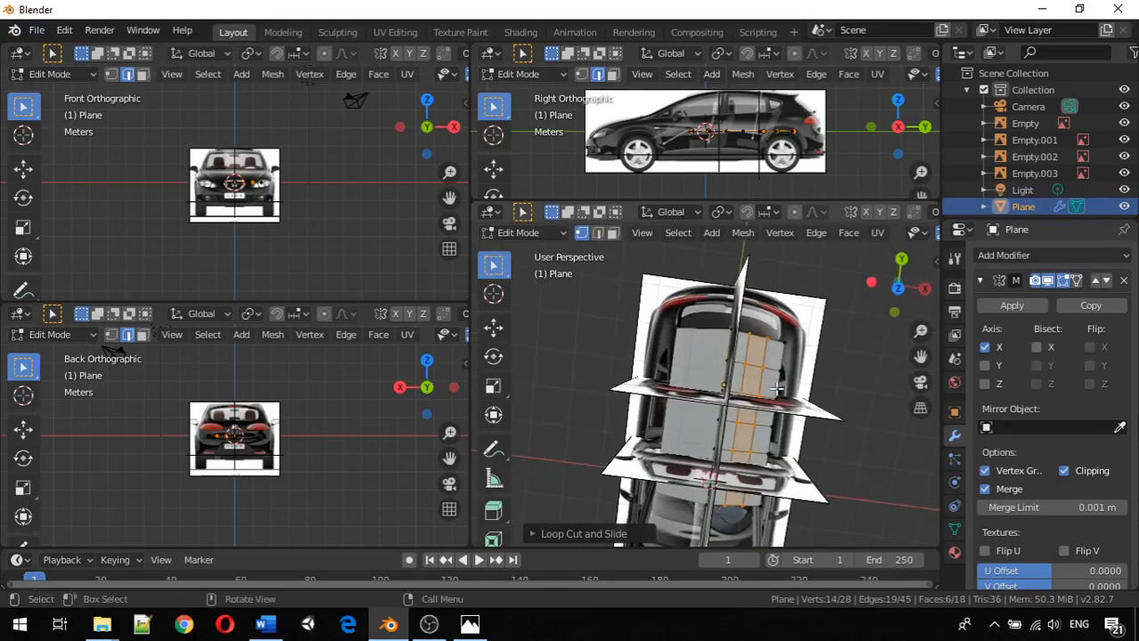
key(KP_7)
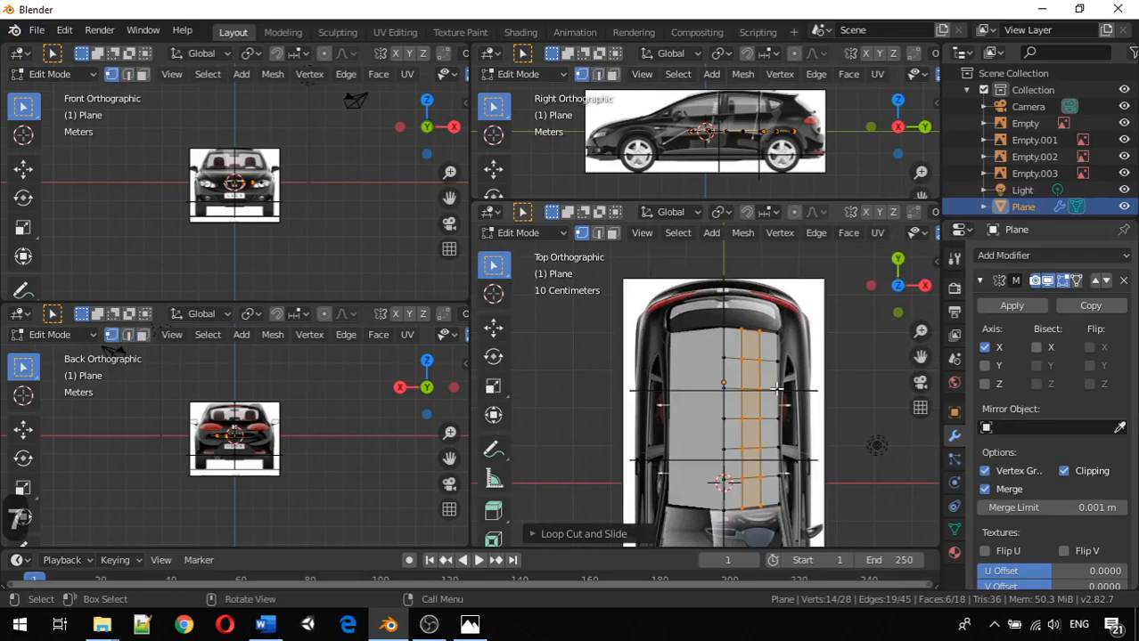
Step: Select each of the two lengthwise edge loops in turn and scale it up very slightly to extend it toward the roof's curved ends
click(742, 328)
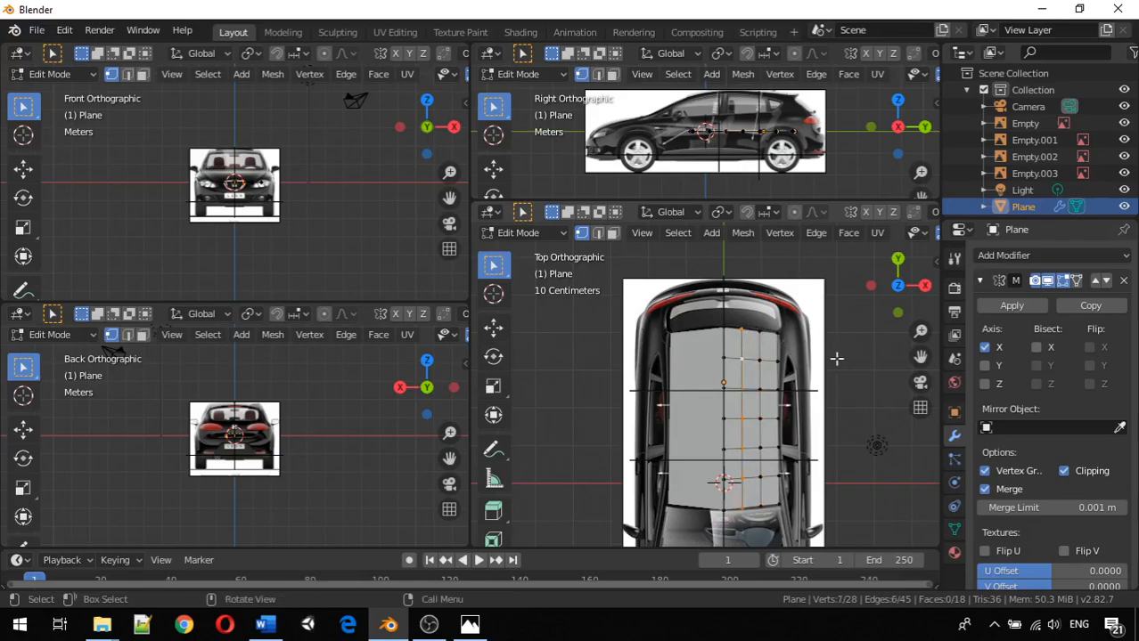
key(s)
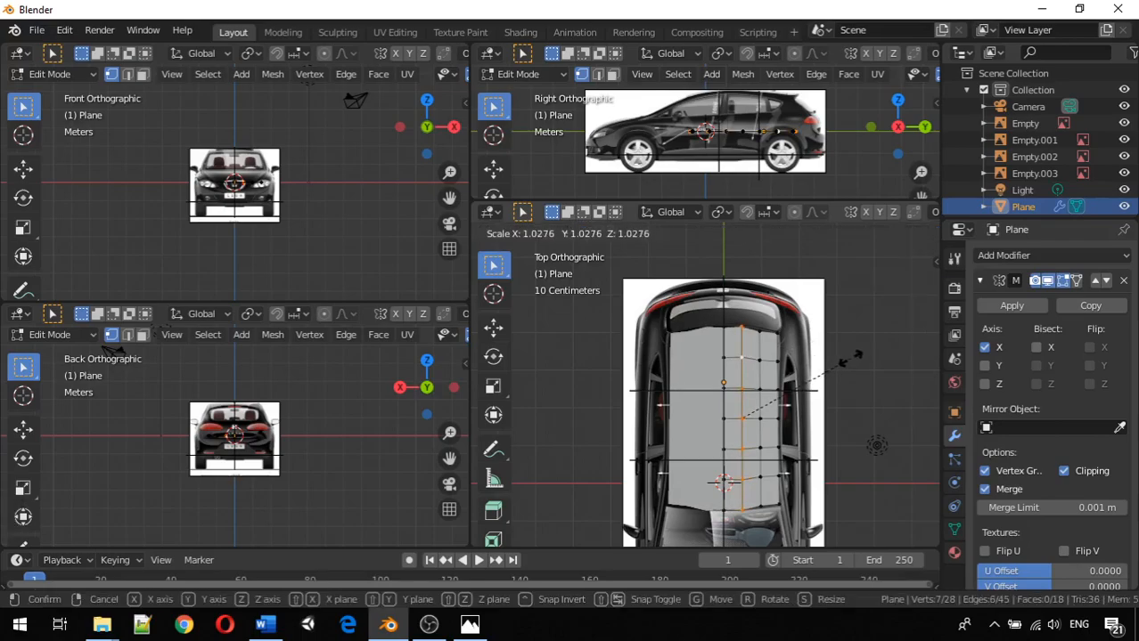
click(848, 359)
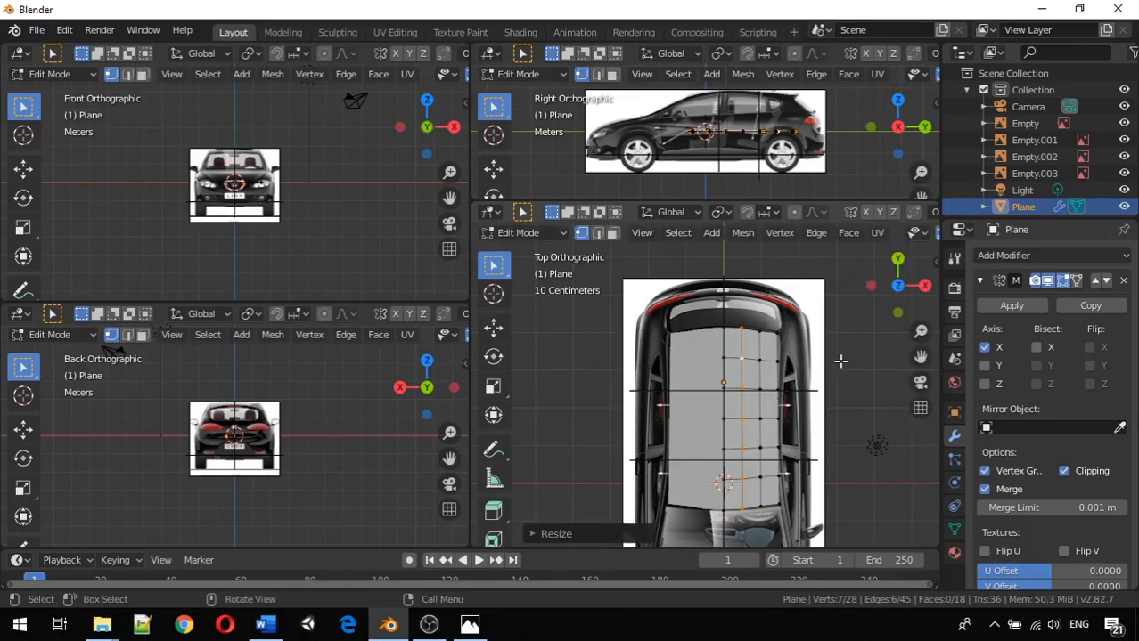
key(alt)
alt+click(762, 407)
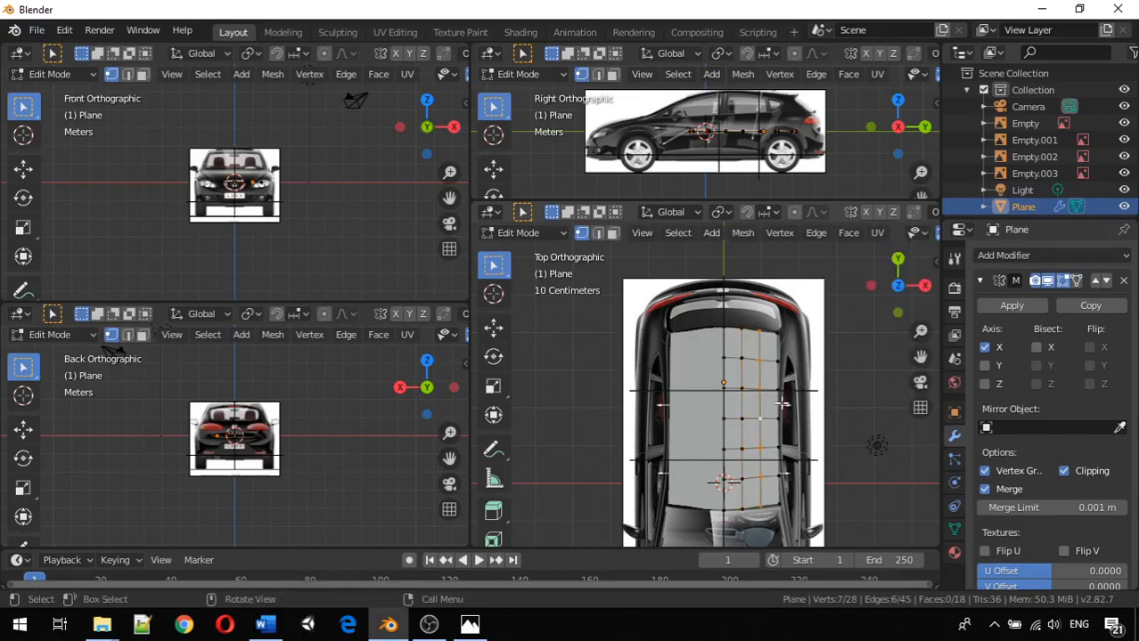
key(s)
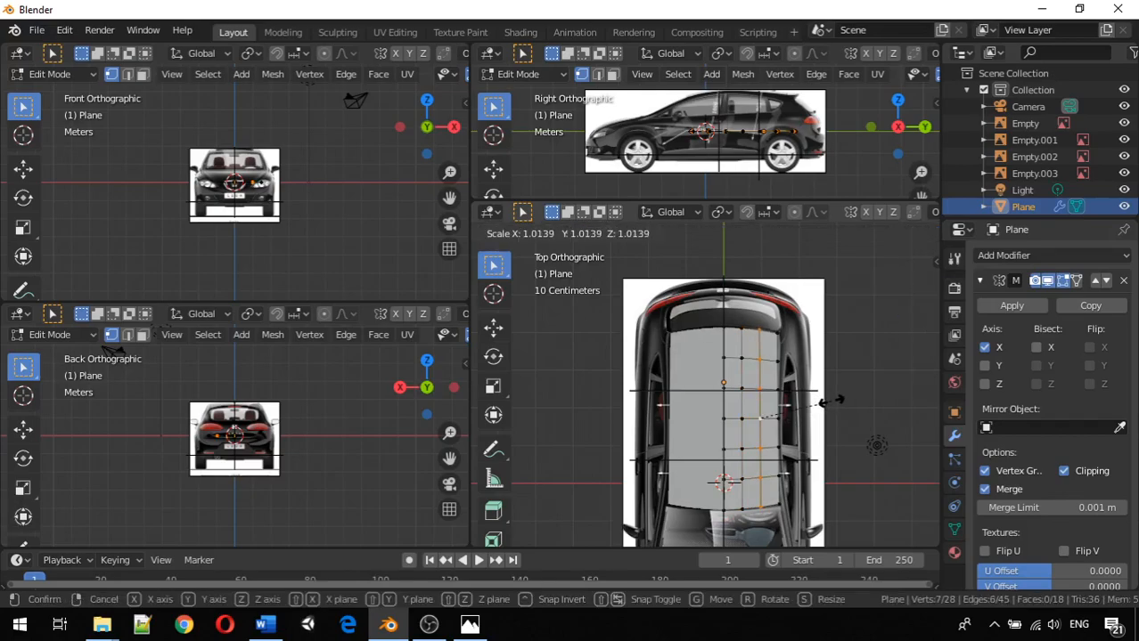
click(830, 401)
Step: Narrow the first two interior crosswise loops from the rear window, scaling the second to about 0.89, to follow the roof's side edge
scroll(806, 389, up, 2)
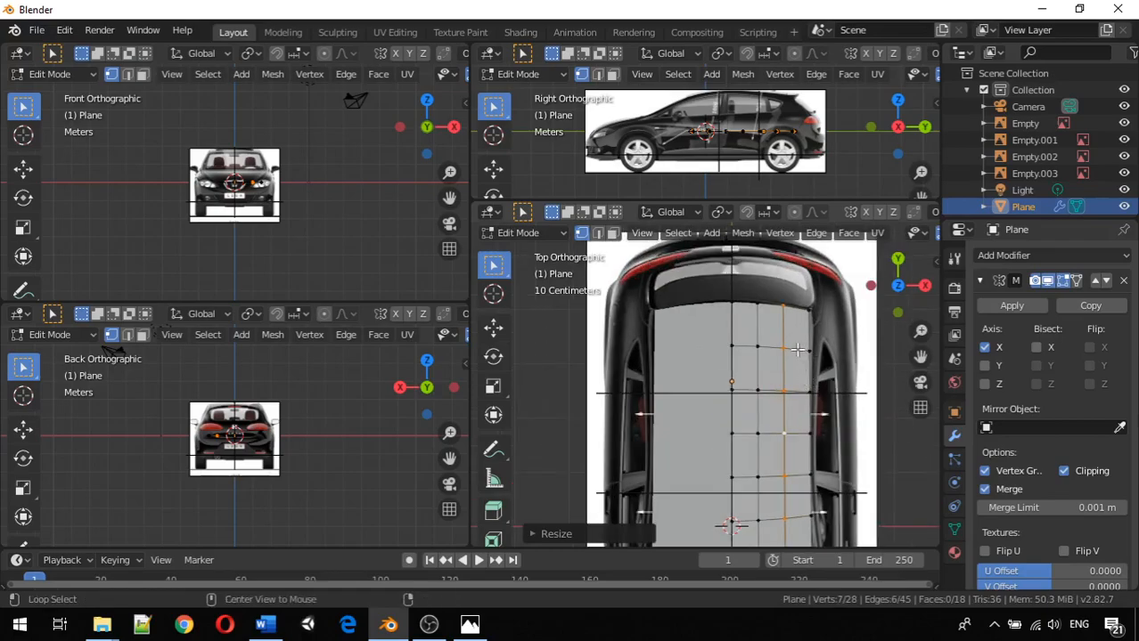
alt+click(799, 349)
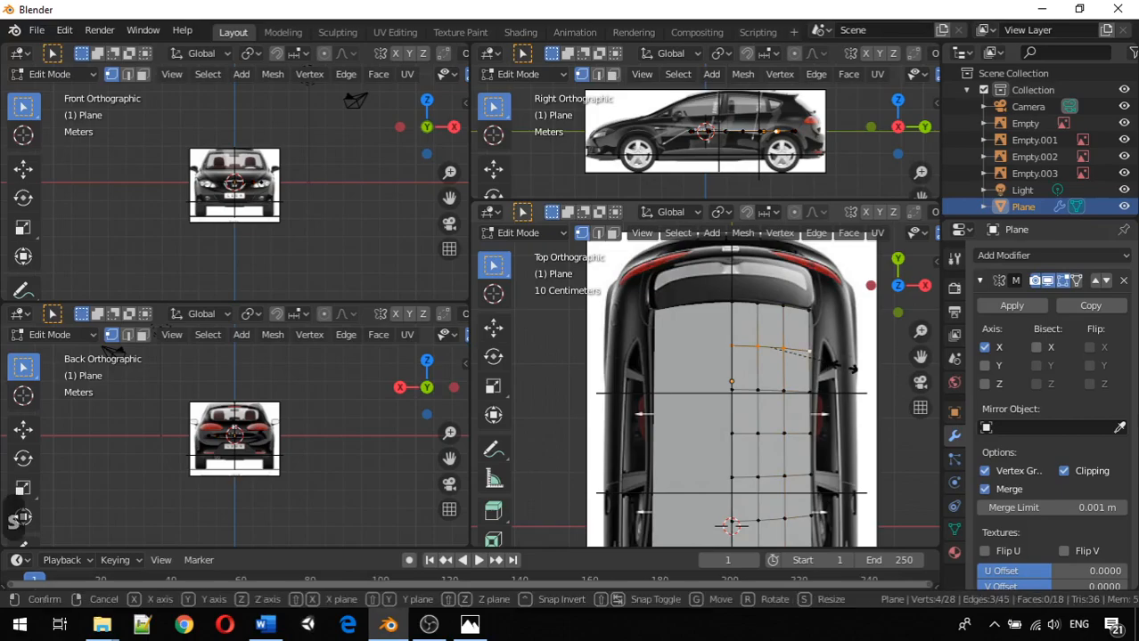
key(s)
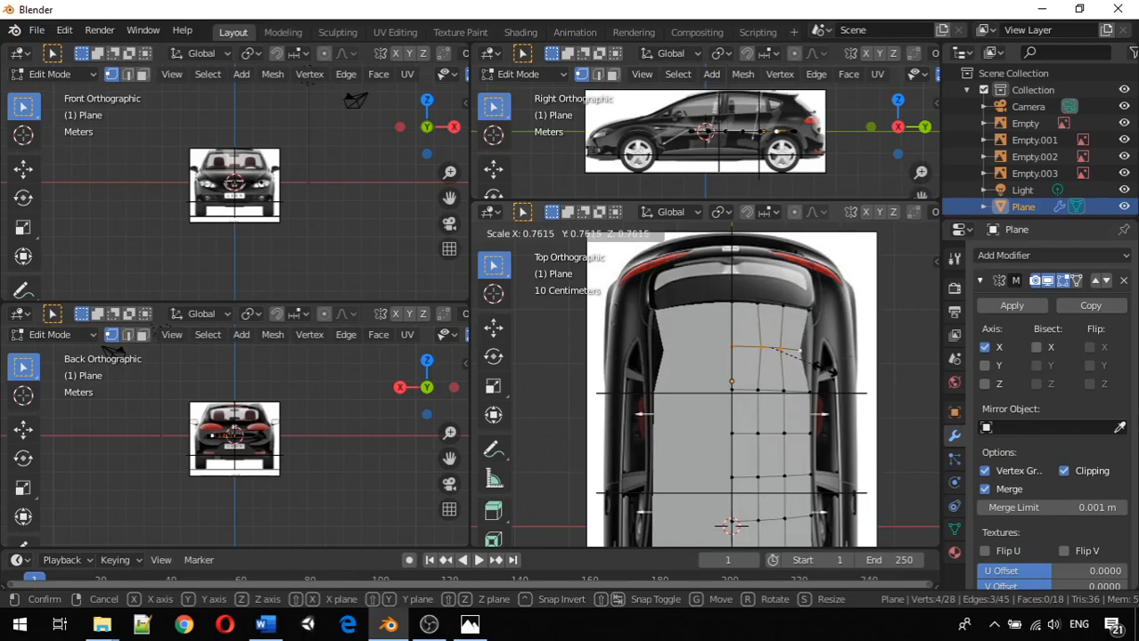
click(845, 375)
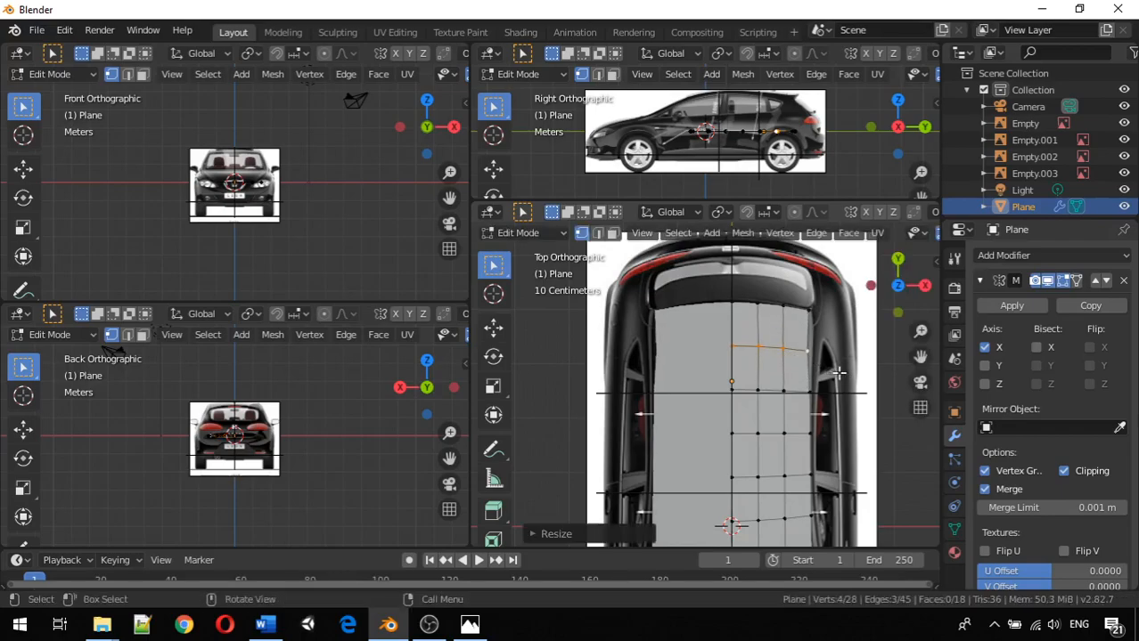
key(alt)
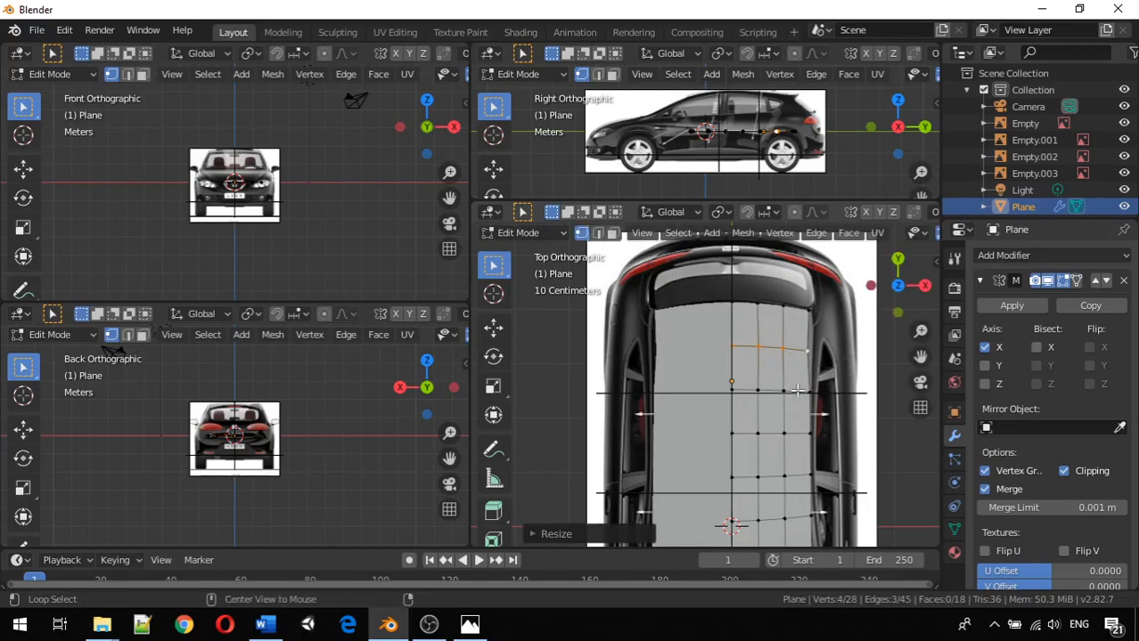
alt+click(797, 390)
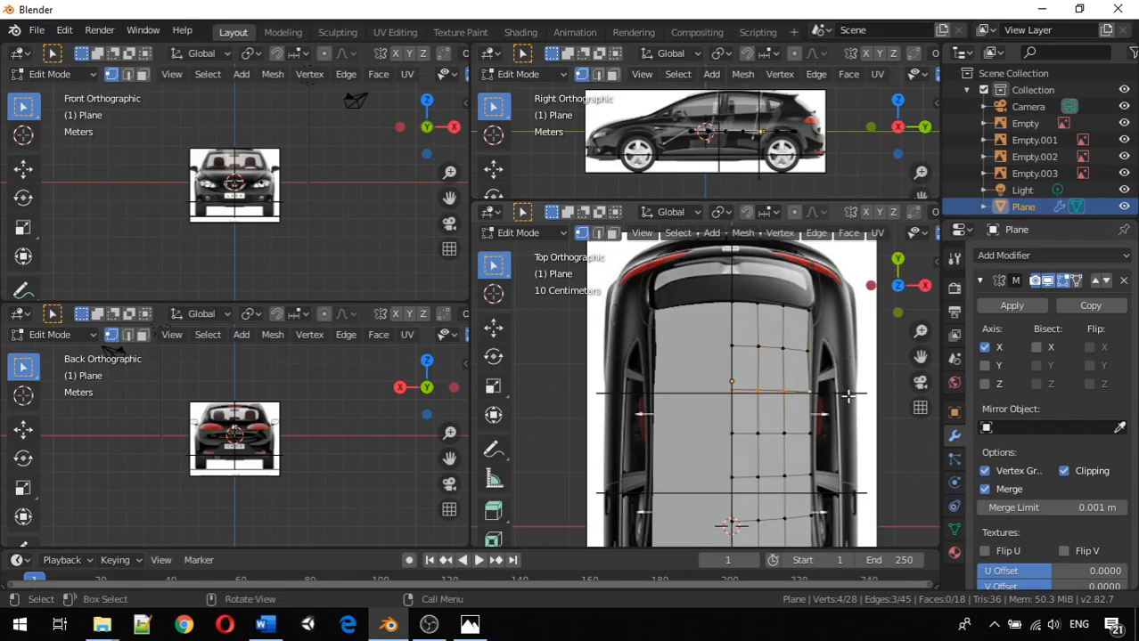
key(s)
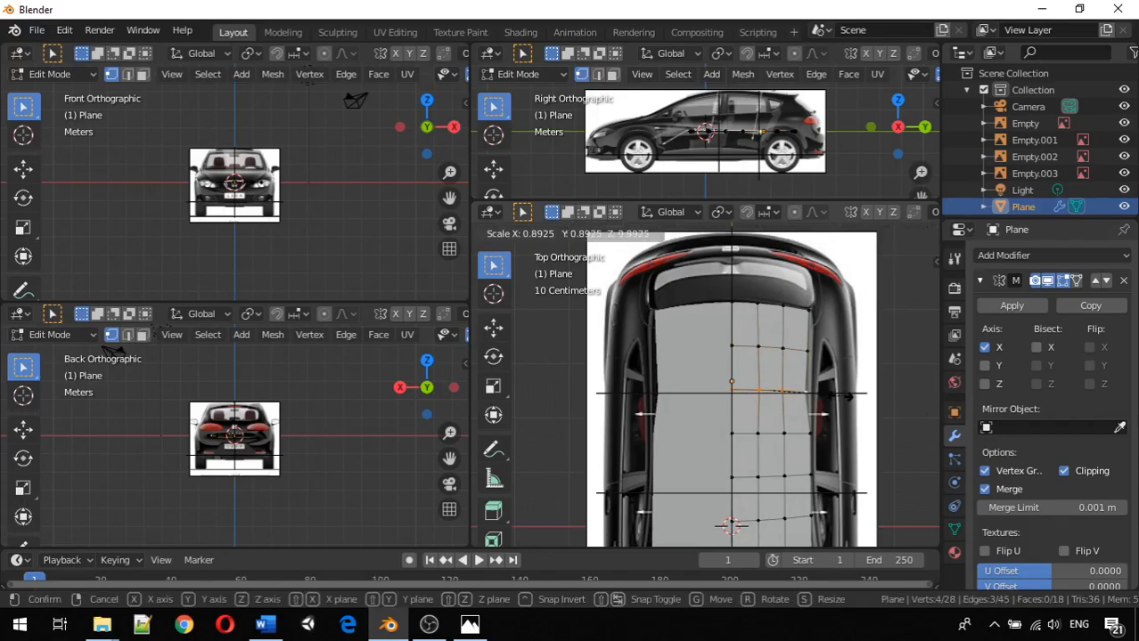
click(829, 400)
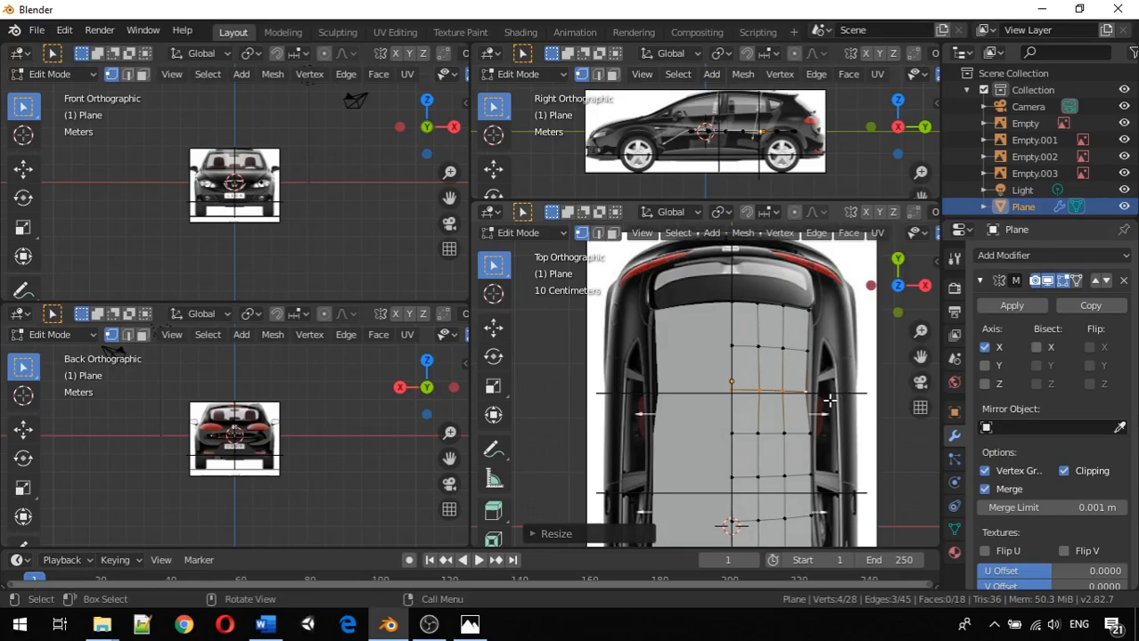
key(s)
key(Escape)
right_click(795, 434)
key(Escape)
Step: Scale the middle crosswise loop to about 0.93 and the adjacent loop toward the windshield to about 0.92 to match the roof's side edge
alt+click(794, 434)
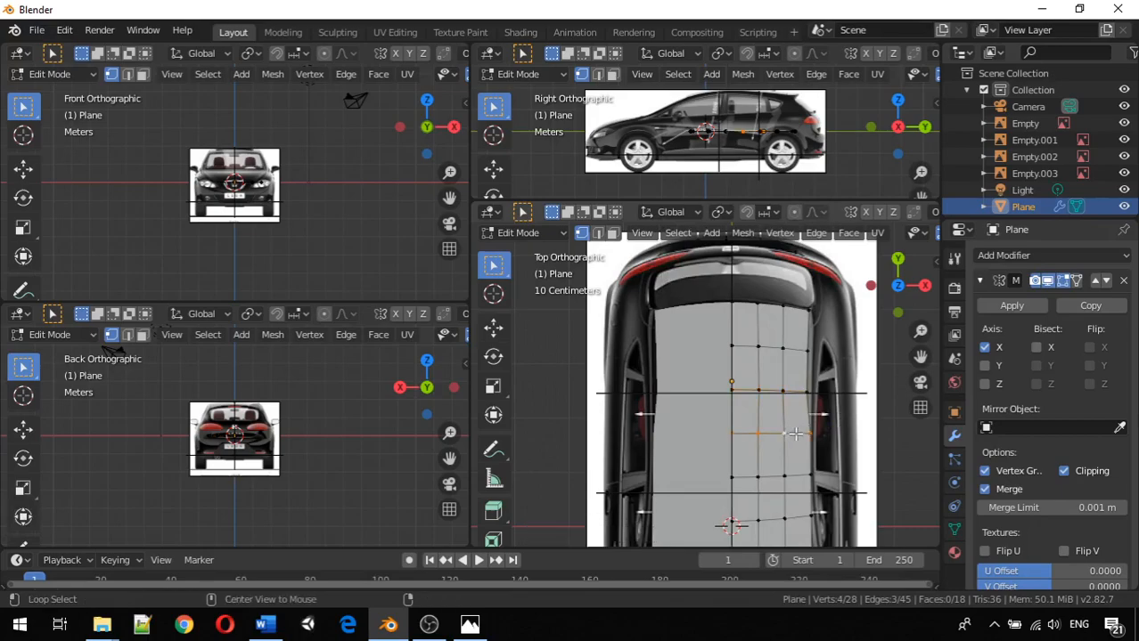
key(s)
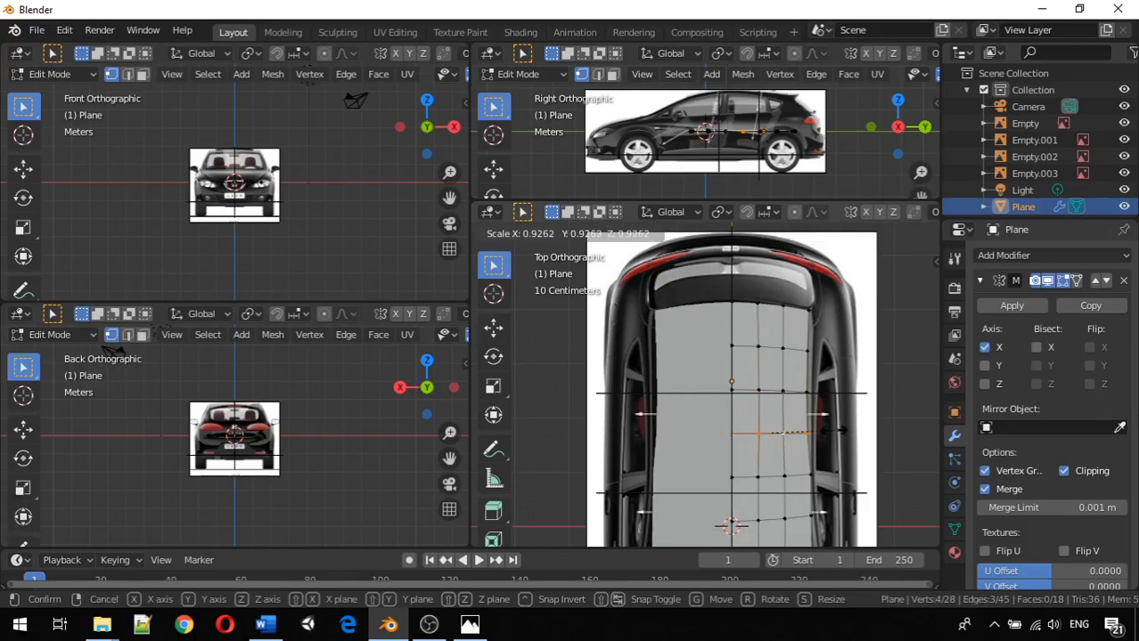
click(835, 431)
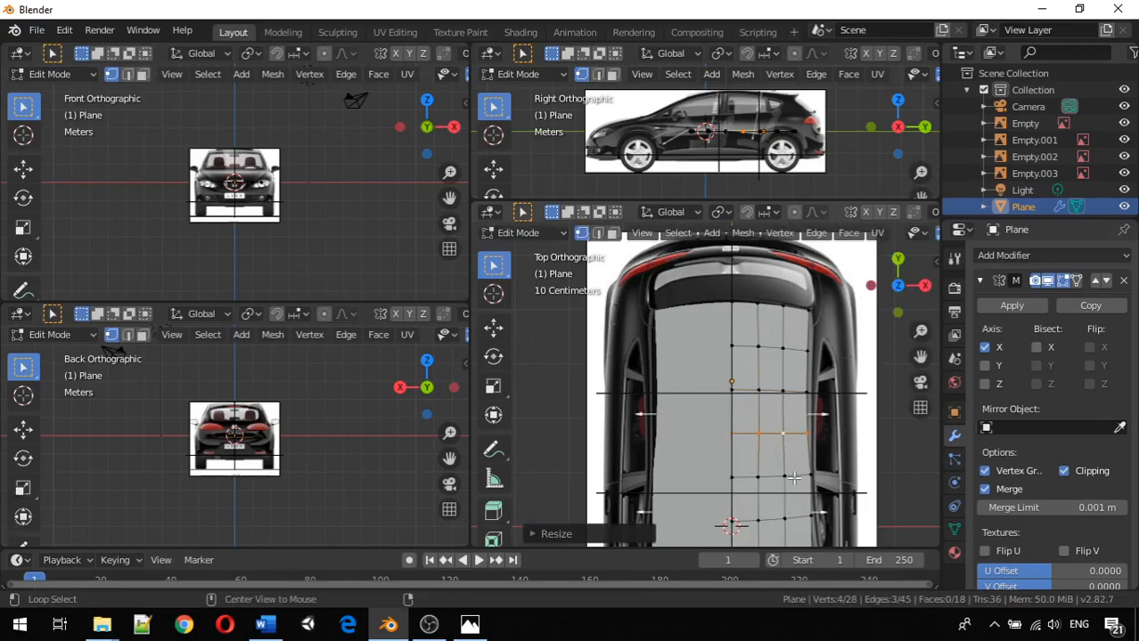
alt+click(793, 476)
key(s)
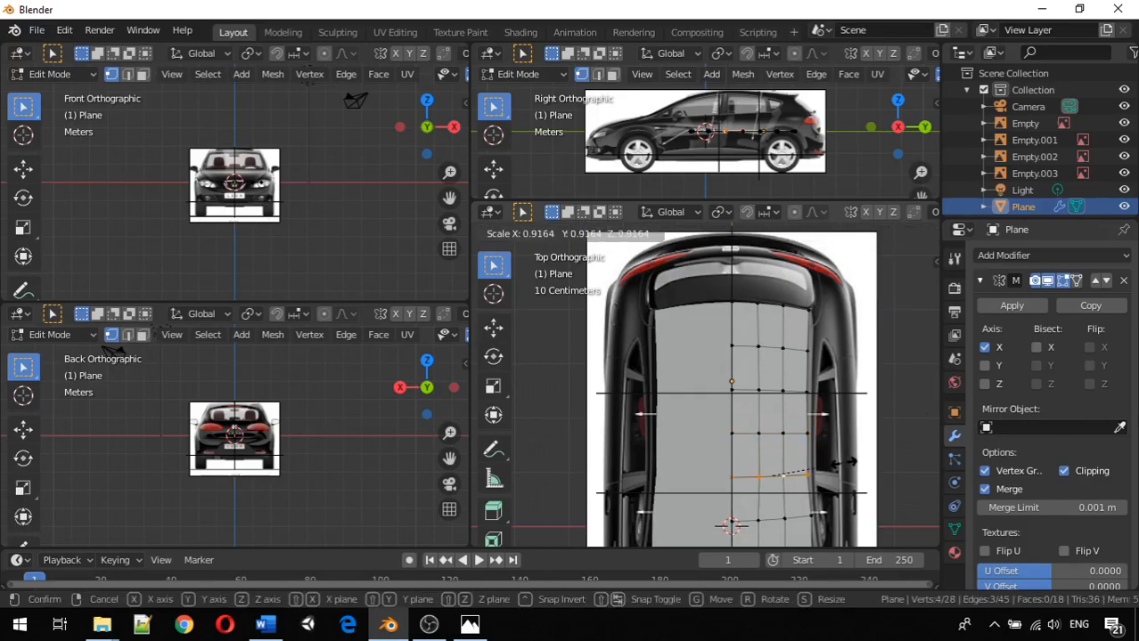
click(842, 461)
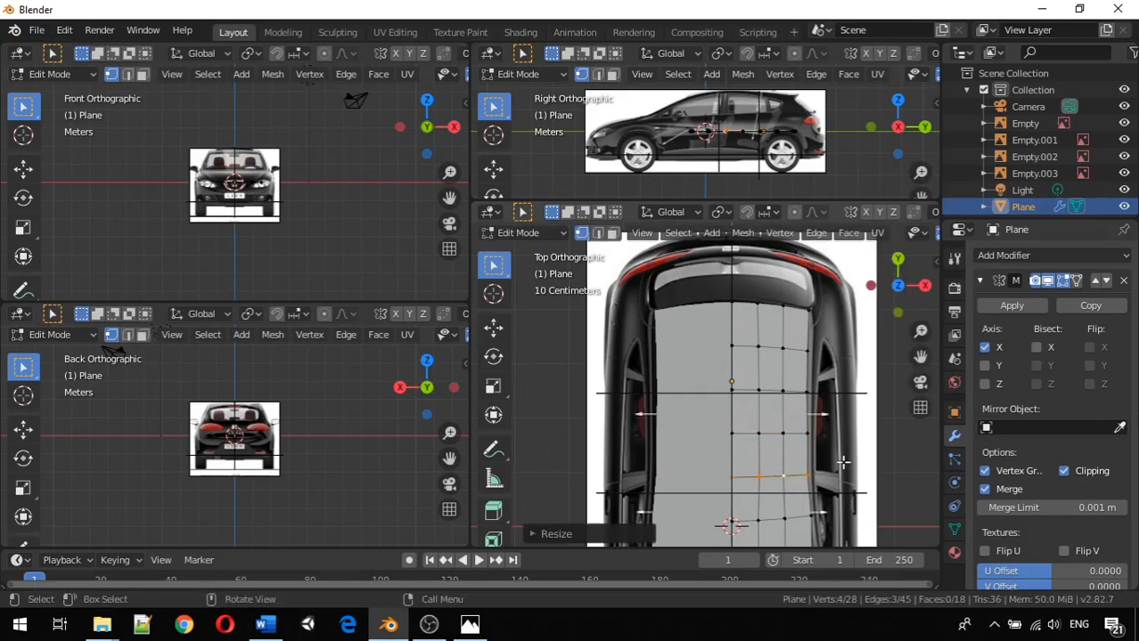
Step: Scale down the interior crosswise loop nearest the windshield slightly to fit the roof's side edge
alt+click(795, 516)
key(s)
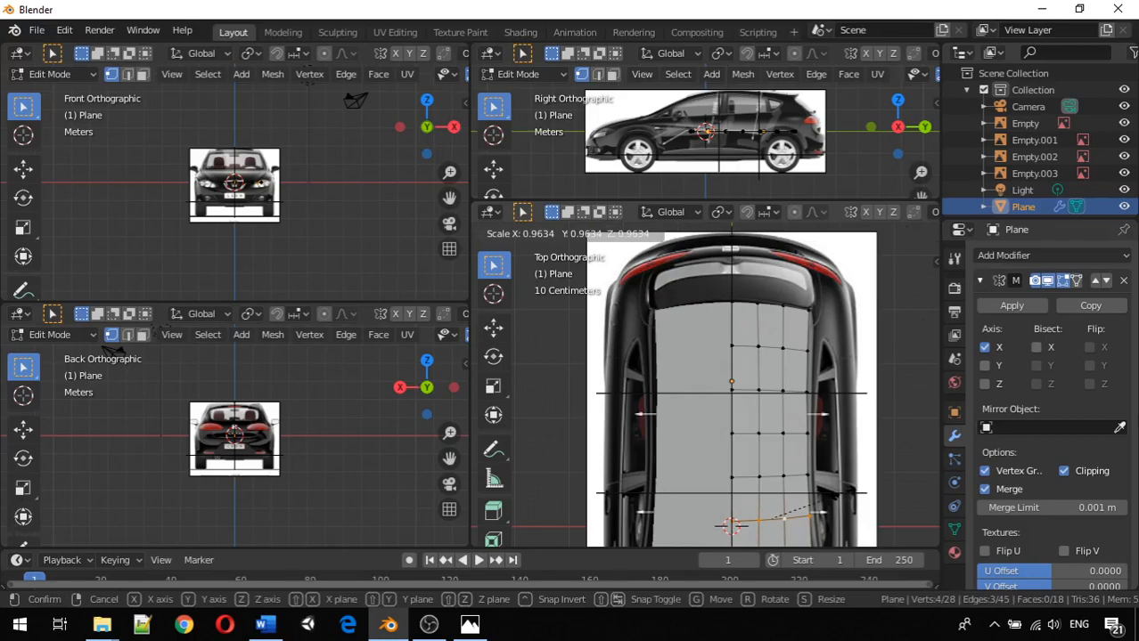
click(813, 506)
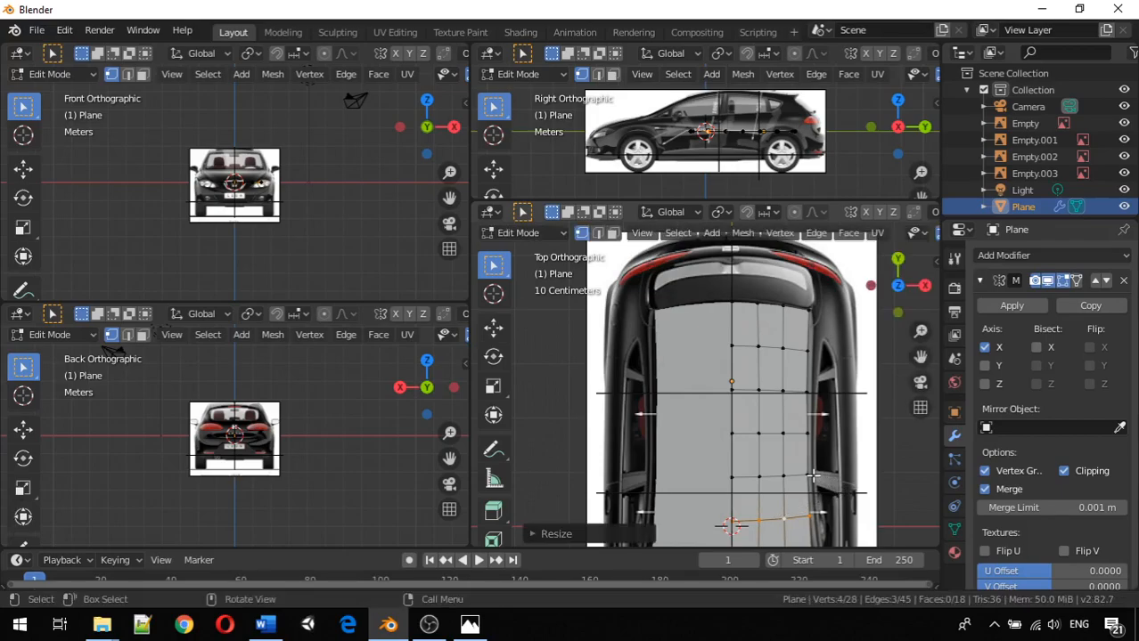
Step: Scale the fourth crosswise loop from the rear by a further 0.98 or so and the middle loop by about 0.96
click(808, 477)
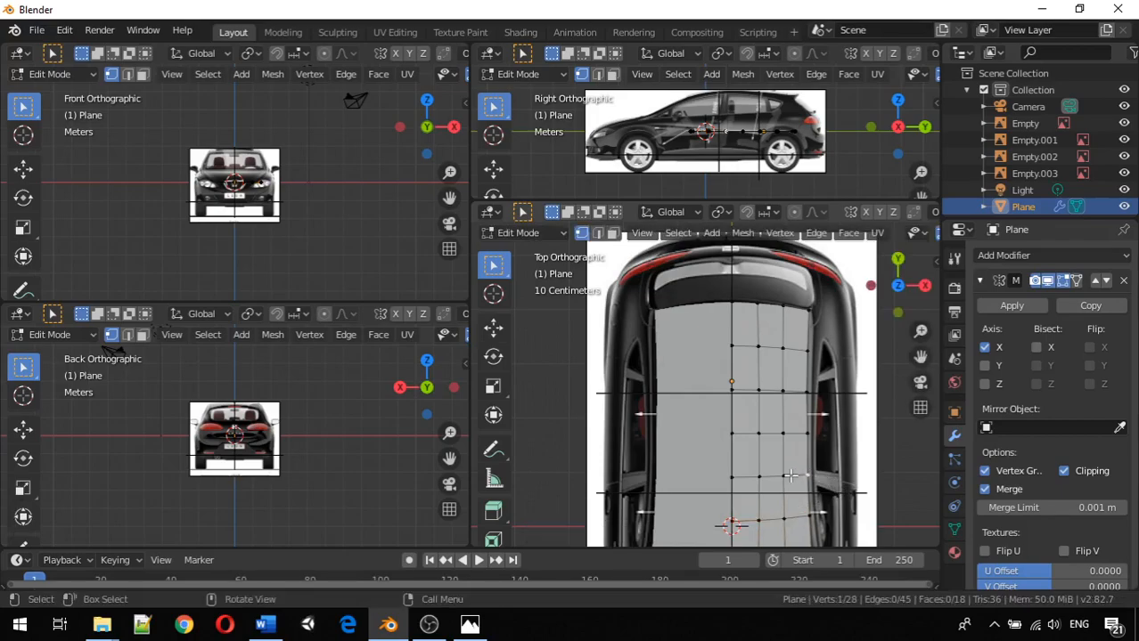
alt+click(790, 477)
key(s)
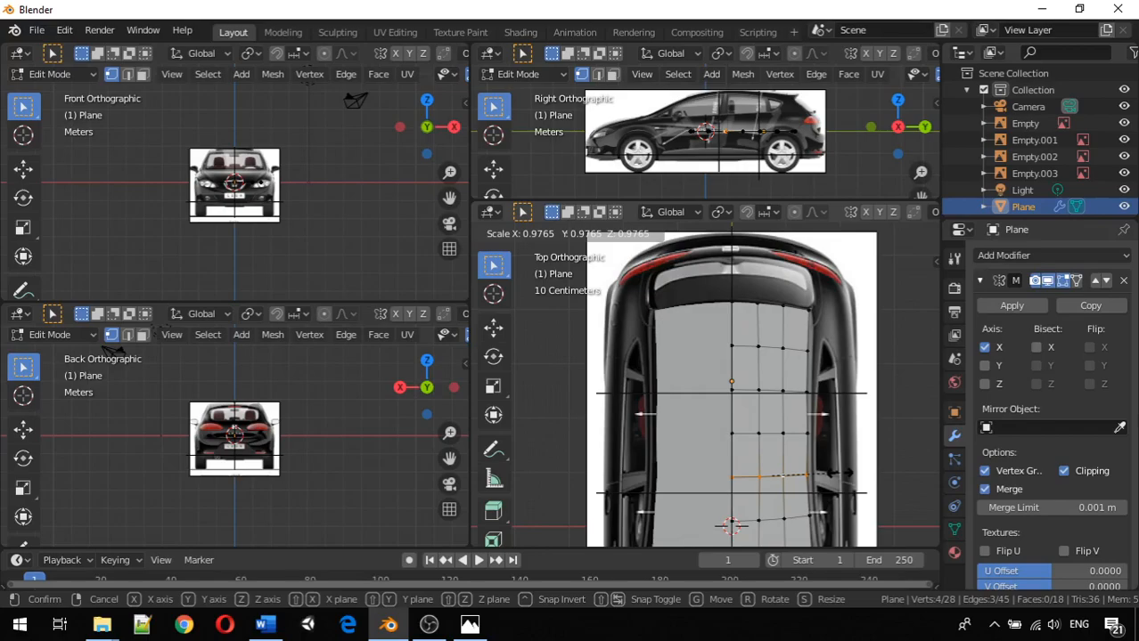
click(841, 473)
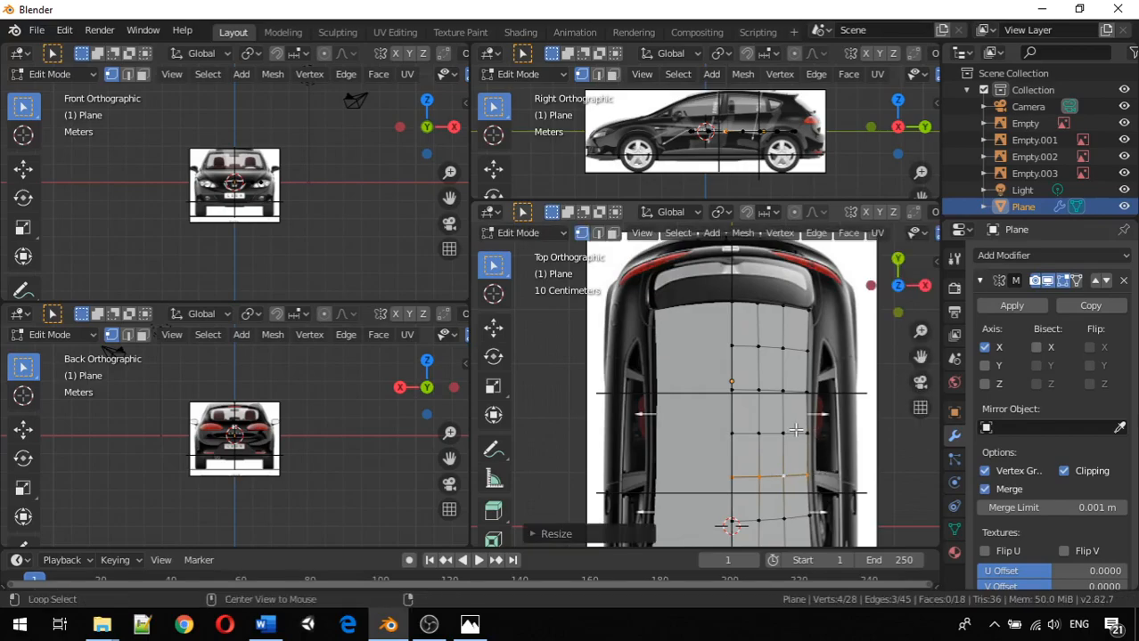
alt+click(795, 433)
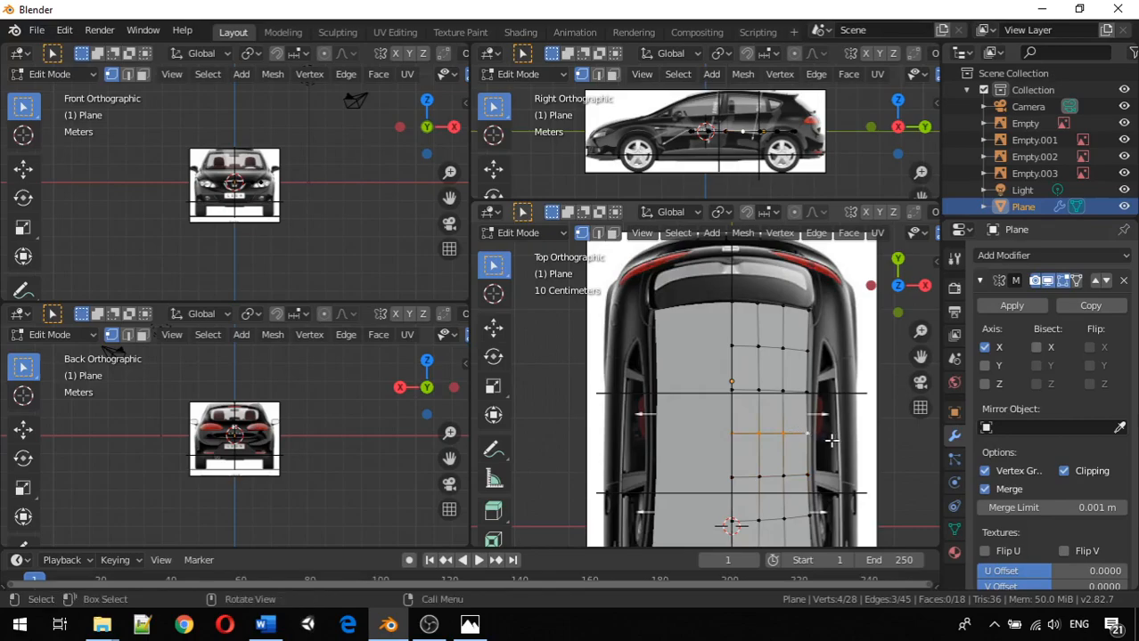
key(s)
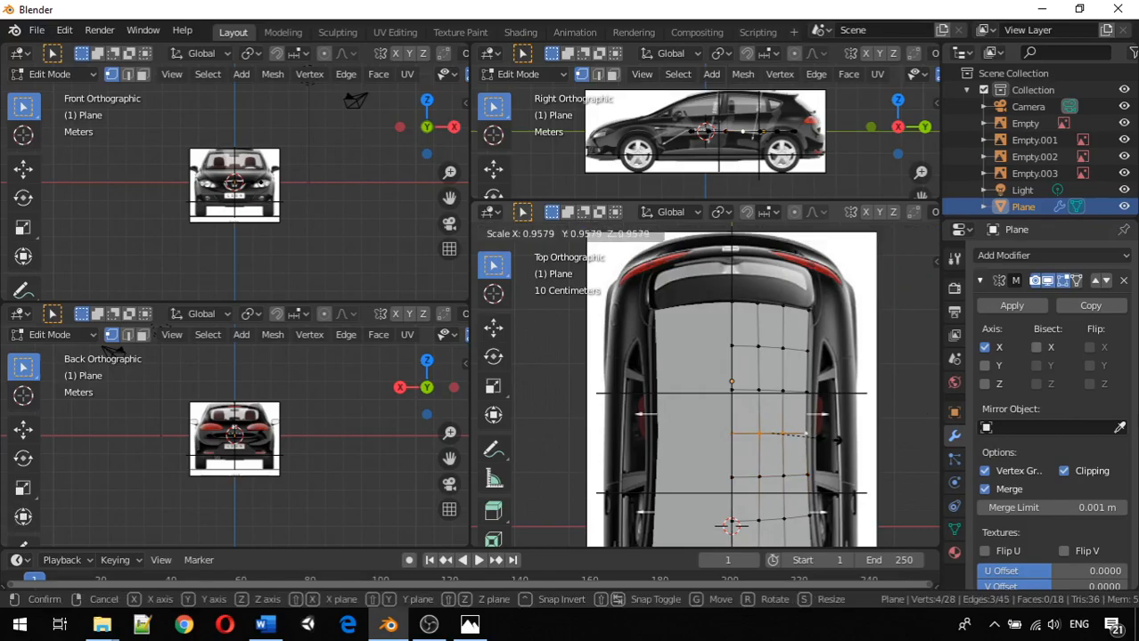
click(829, 439)
middle_drag(826, 457, 777, 426)
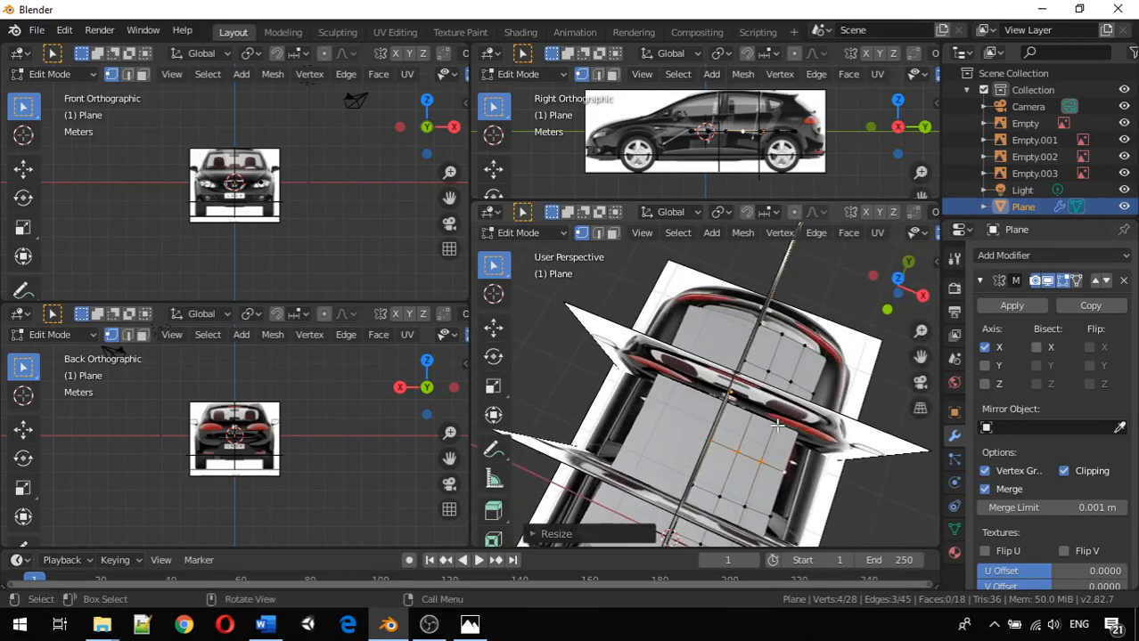
key(KP_7)
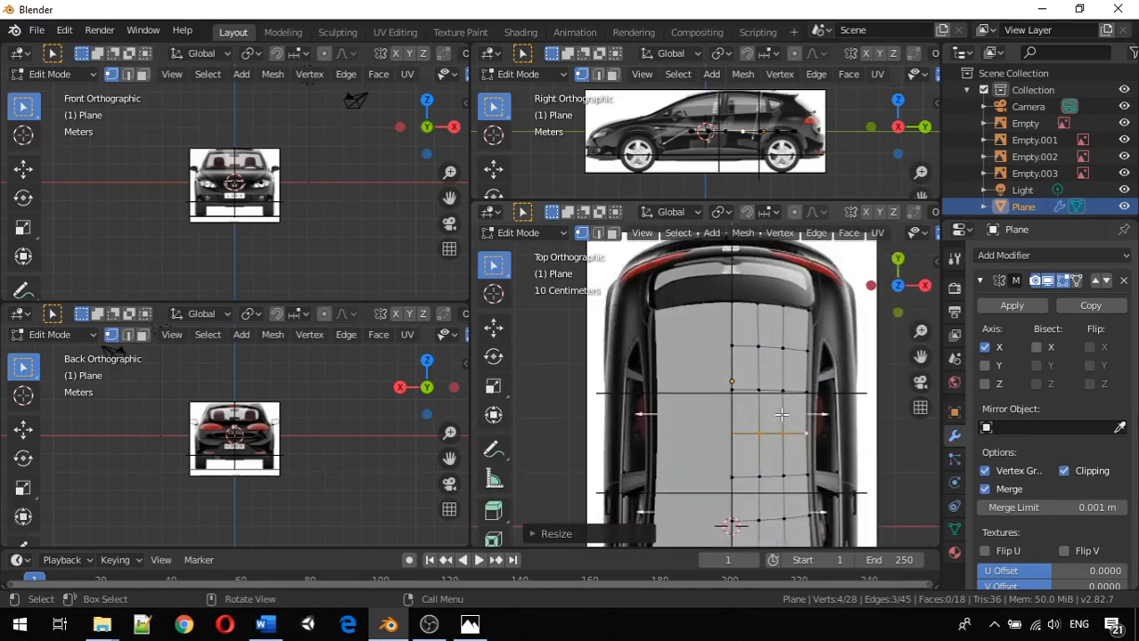
Step: Return the roof plane to Object Mode and inspect its outline against the reference images in perspective
click(762, 347)
scroll(832, 444, down, 2)
scroll(831, 444, up, 1)
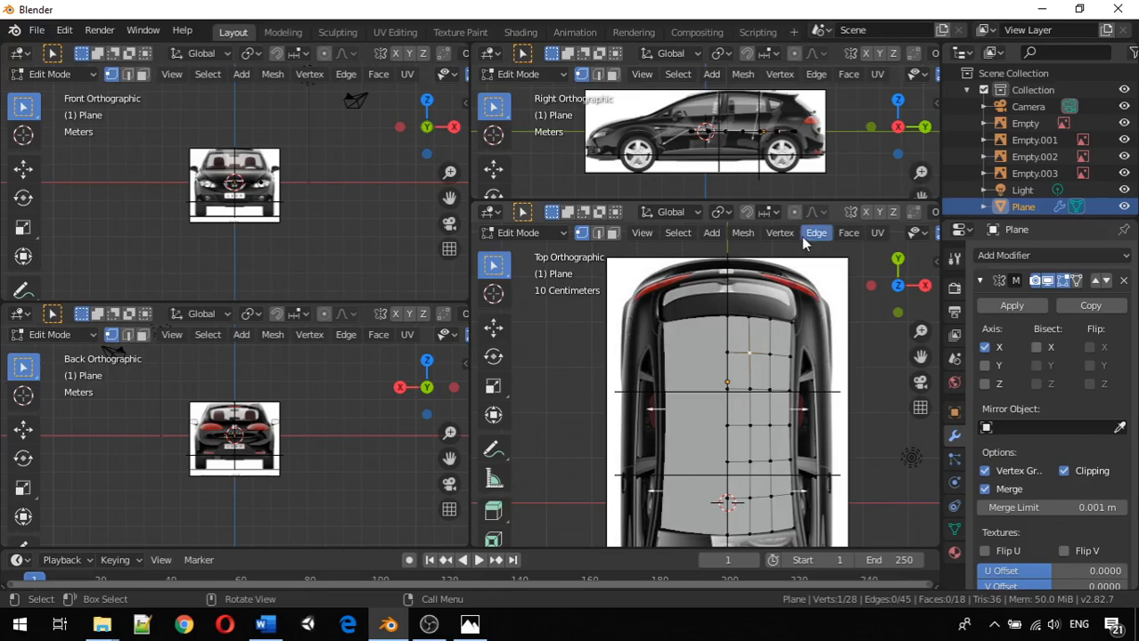
click(793, 212)
key(Tab)
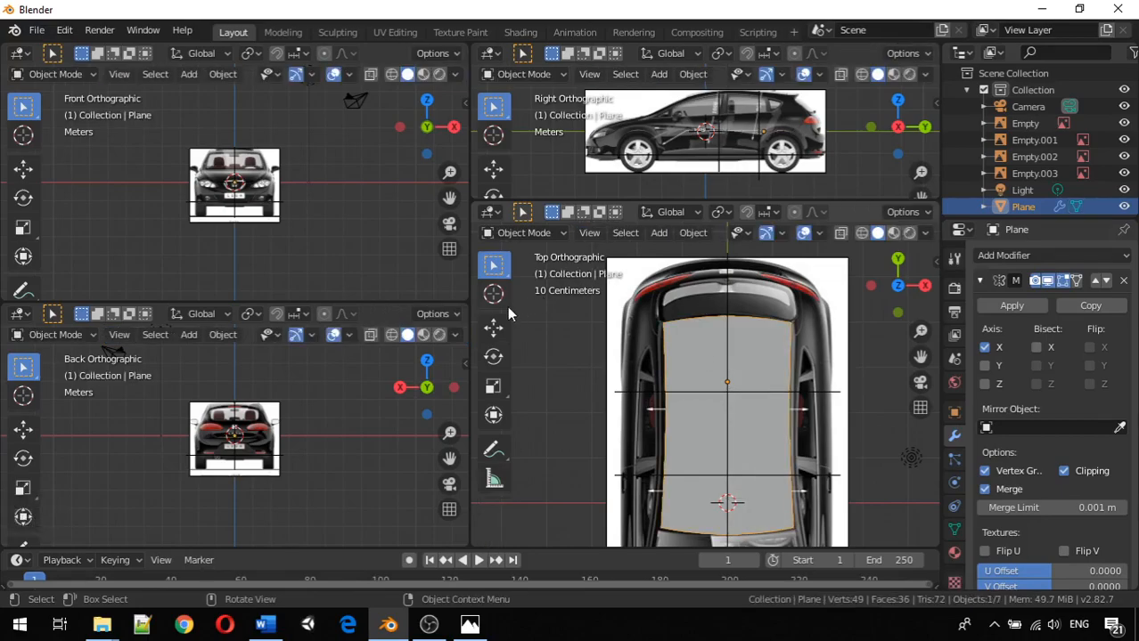
middle_drag(713, 374, 647, 288)
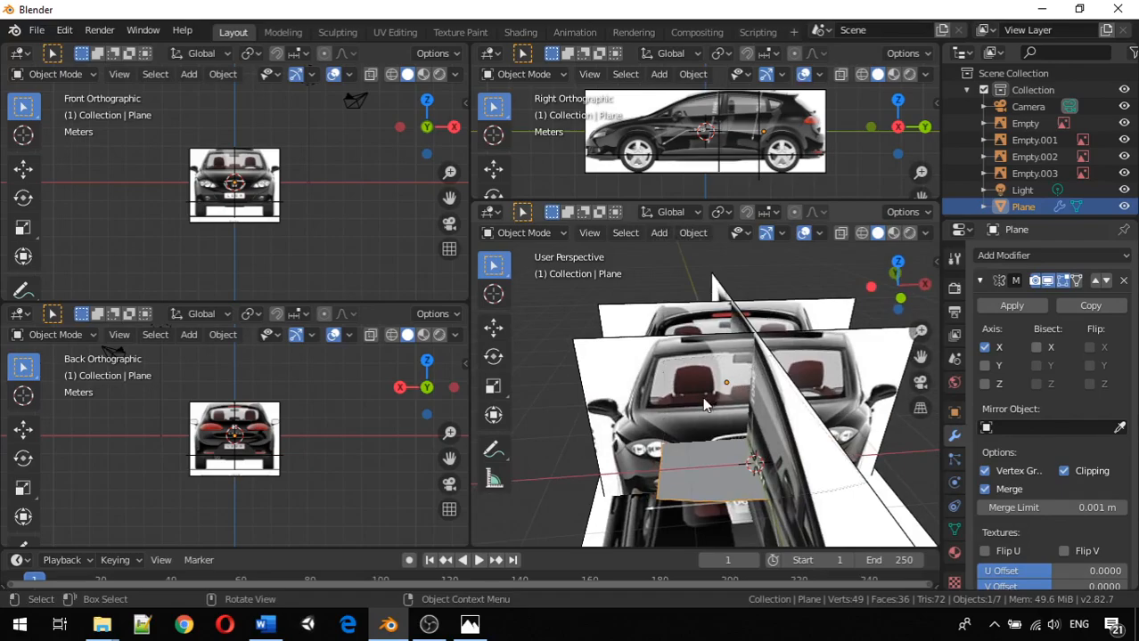
Step: Raise the roof plane about 1.83 m along the Z axis to the top of the car
scroll(723, 438, down, 3)
scroll(724, 438, up, 2)
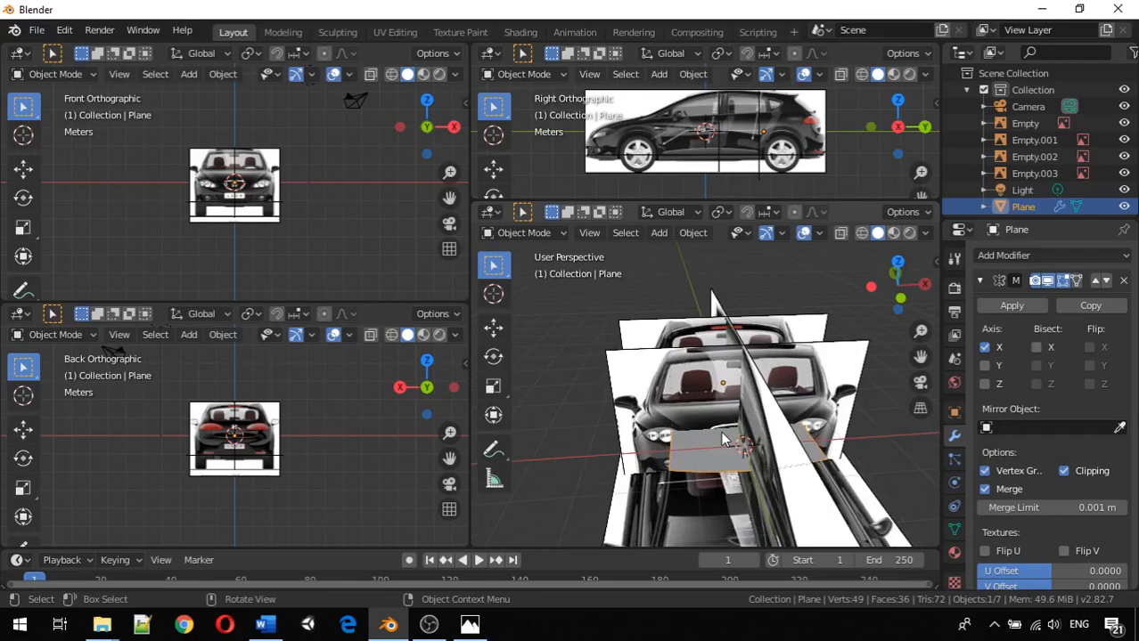
key(g)
key(z)
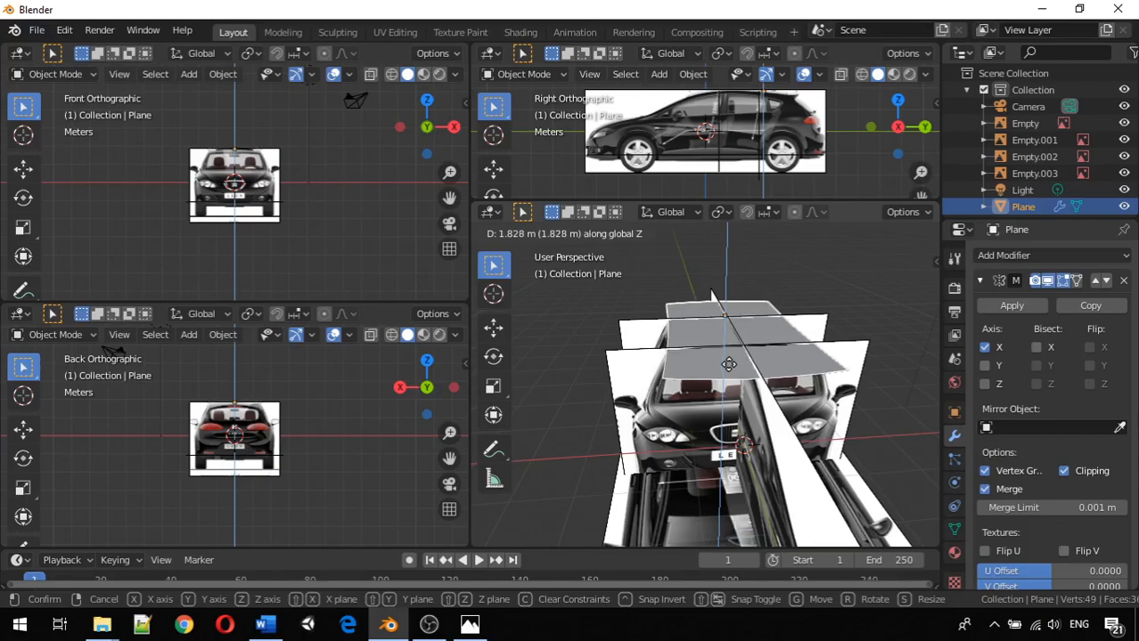
click(731, 367)
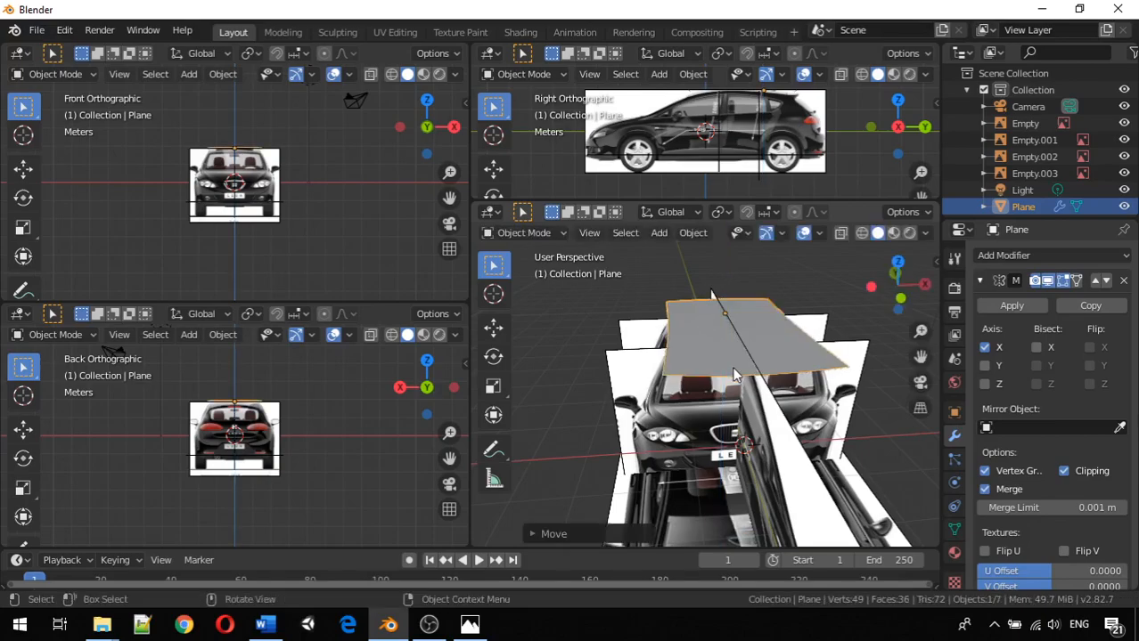
Step: Switch the perspective viewport to top view and join the four 3D viewports into two side-by-side ones
key(KP_7)
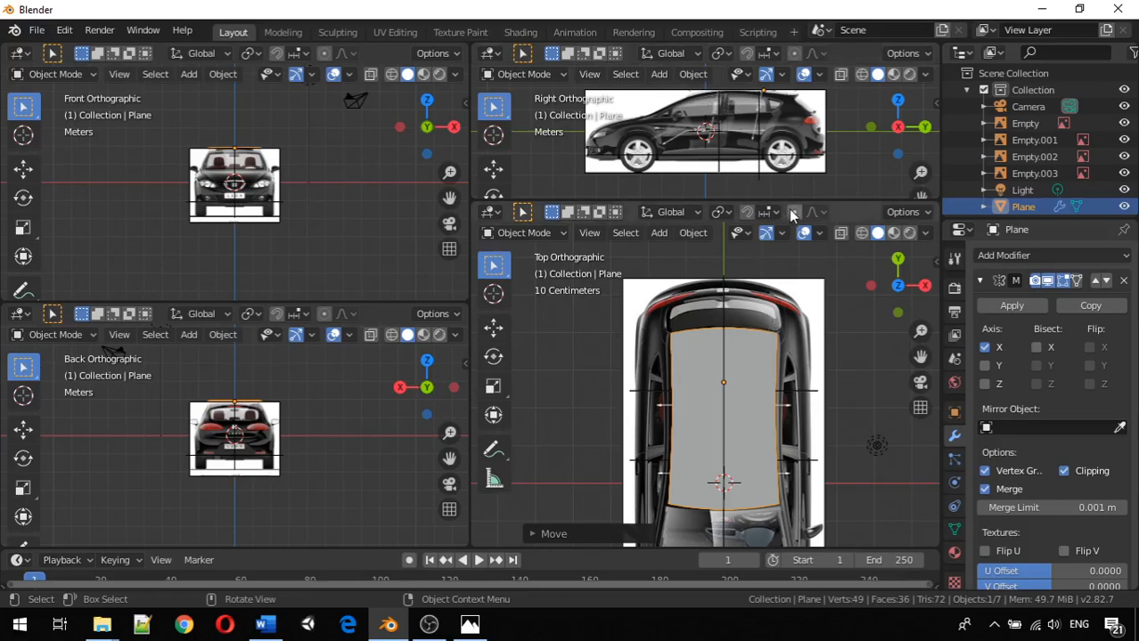
drag(782, 200, 776, 286)
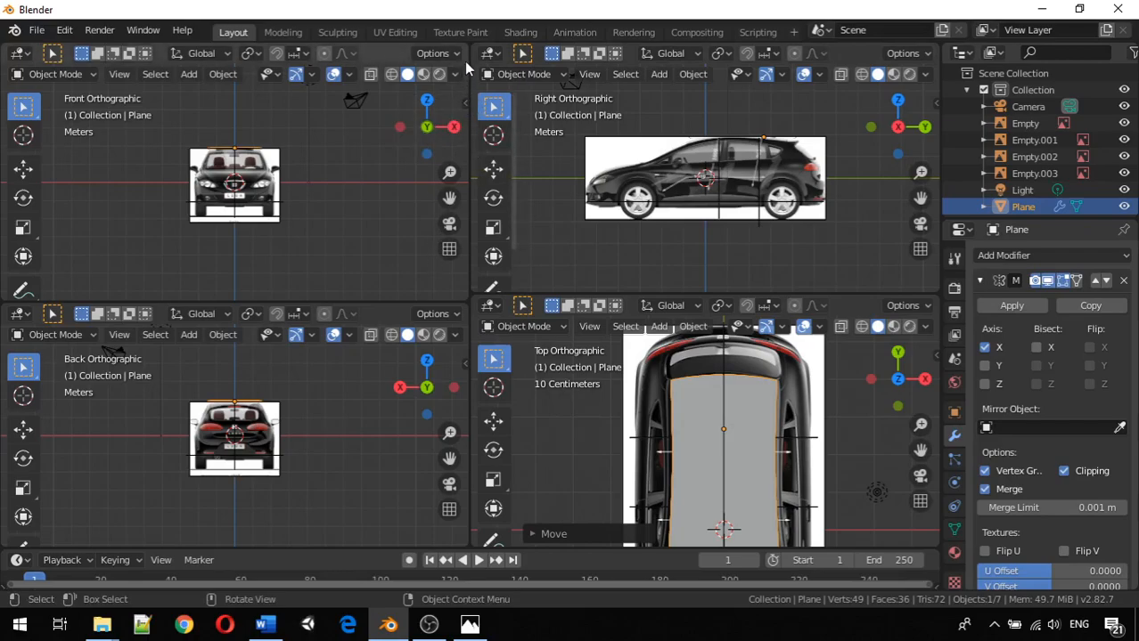
mouse_move(465, 44)
mouse_down()
mouse_move(469, 107)
mouse_move(470, 52)
mouse_move(460, 55)
mouse_up()
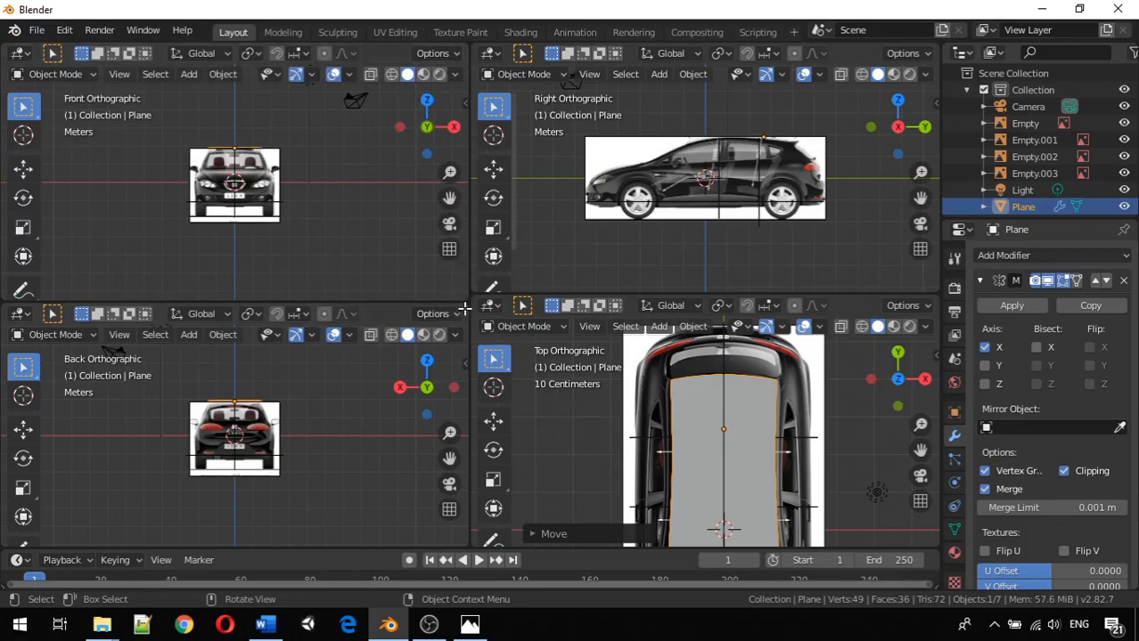
drag(465, 307, 456, 277)
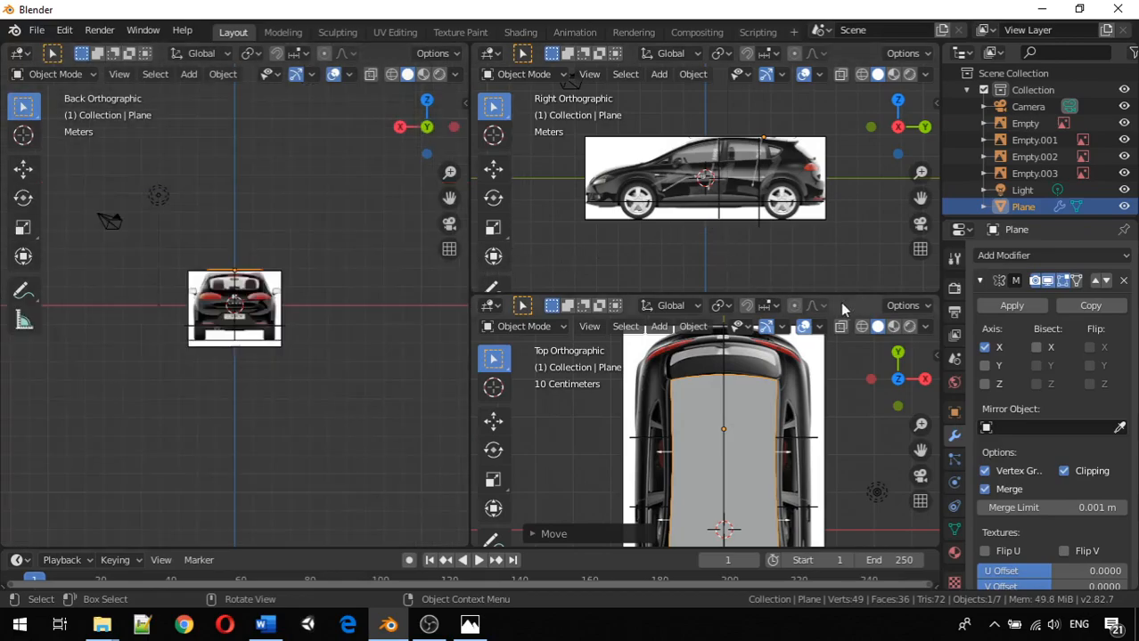
drag(932, 301, 927, 272)
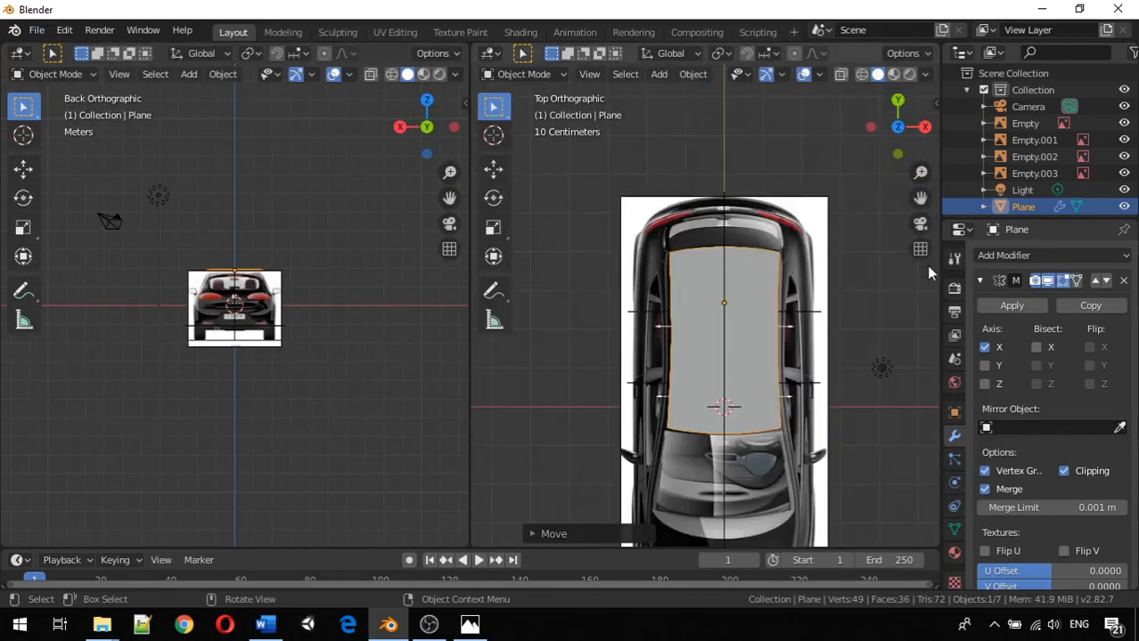
Step: Frame the whole car in the top view and switch the back-view viewport to the right side view
scroll(557, 241, down, 2)
scroll(683, 374, up, 1)
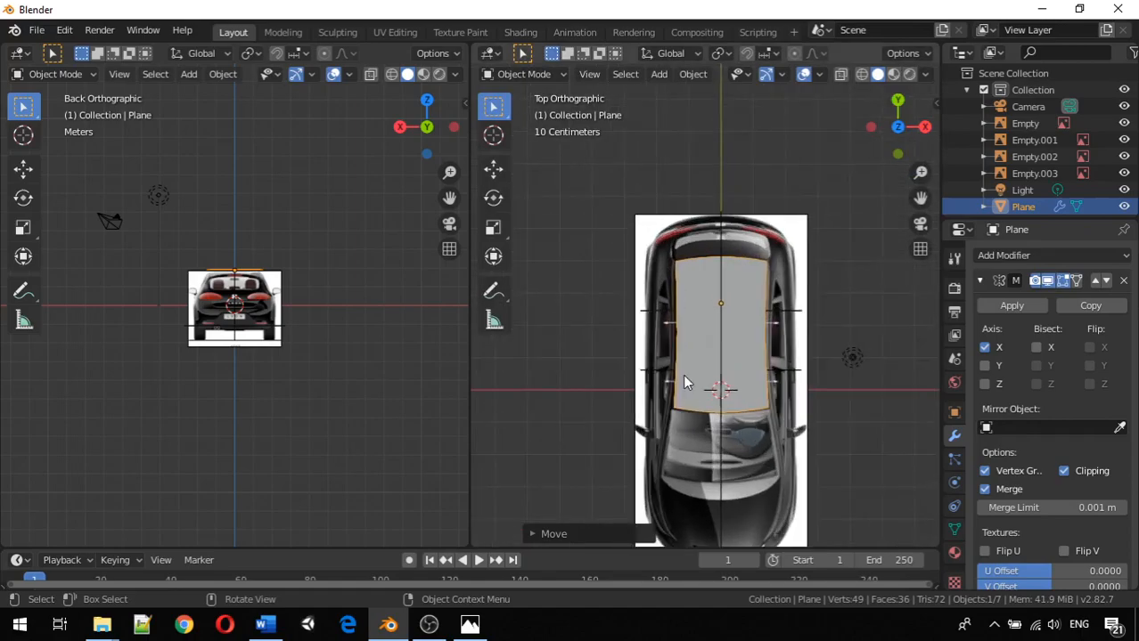
shift+middle_drag(682, 374, 674, 275)
scroll(273, 339, up, 2)
scroll(274, 339, up, 1)
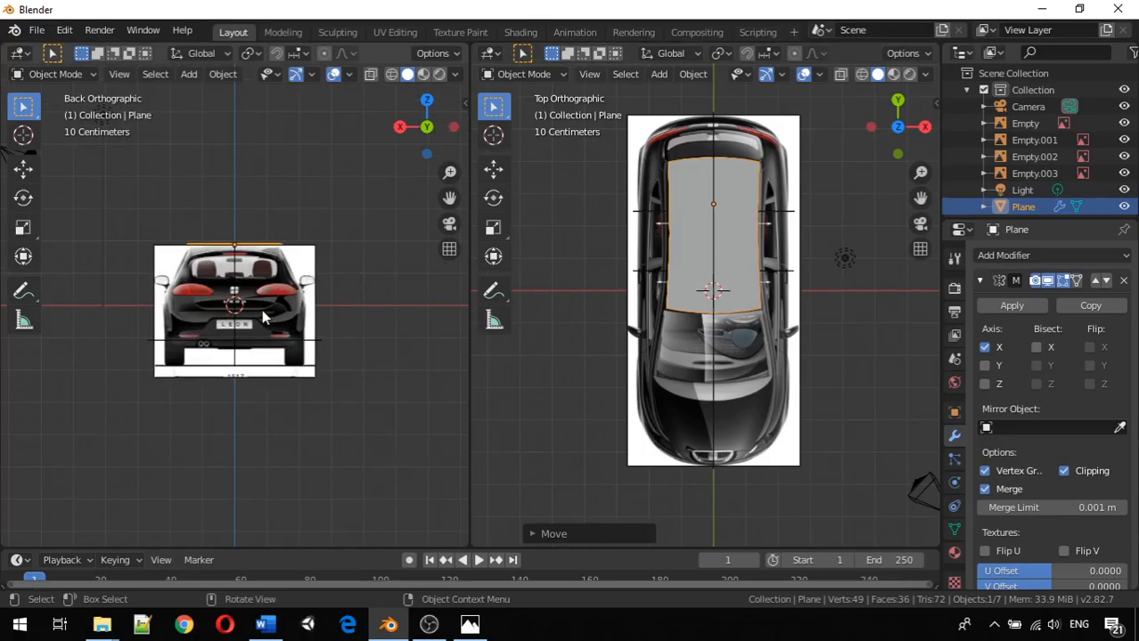
key(ctrl+3)
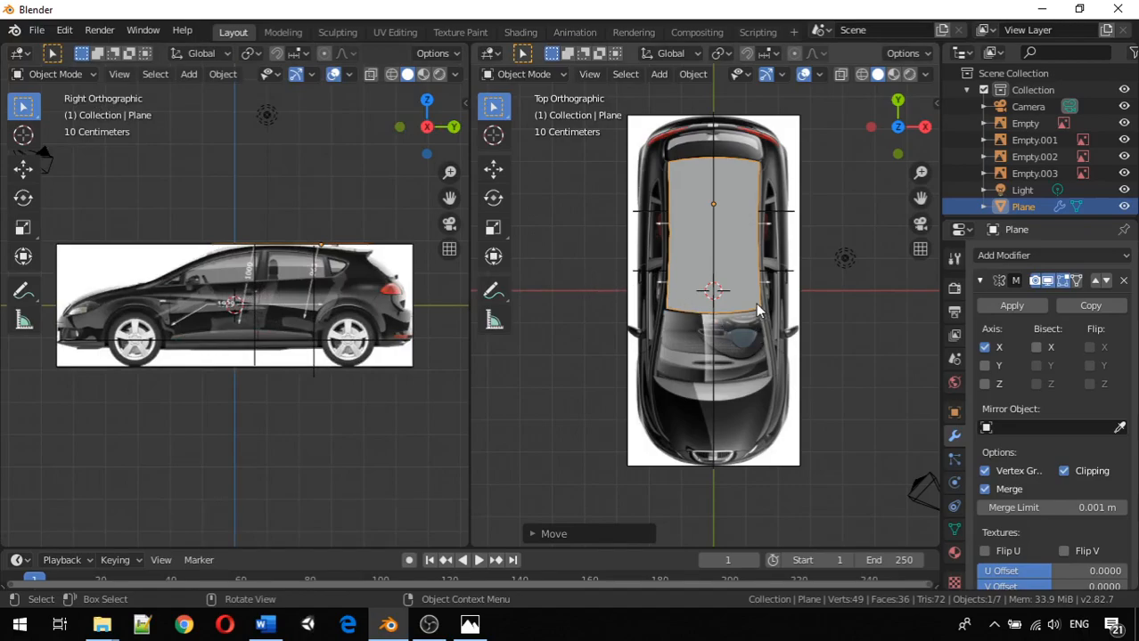
Step: In Edit Mode, lower the roof plane's selected outer side edge about 0.075 m along Z in the side view
key(Tab)
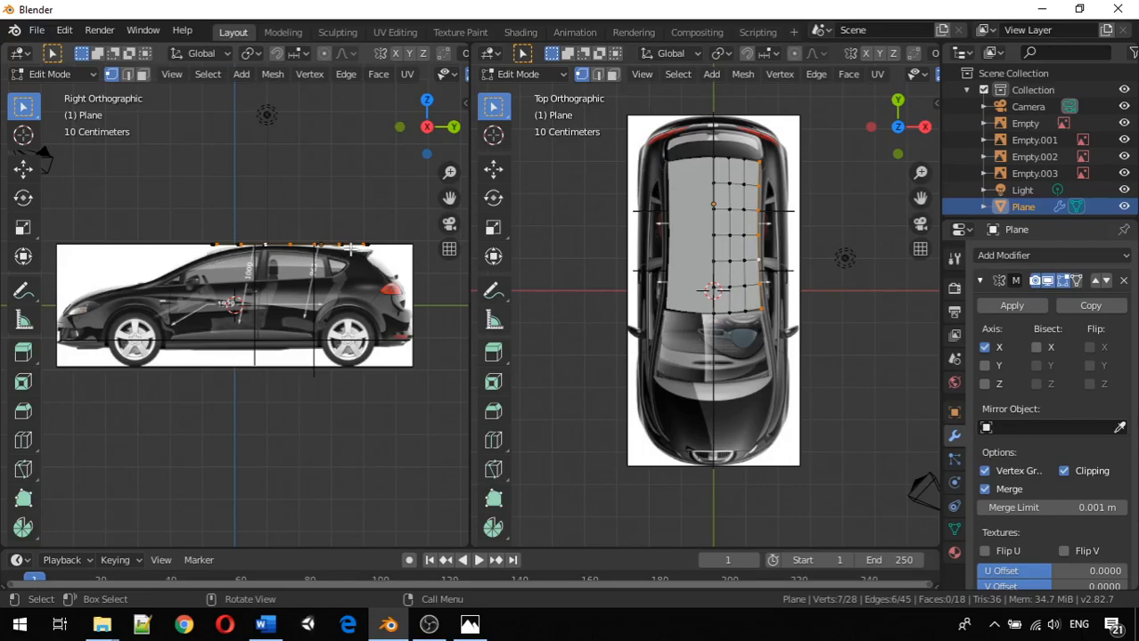
scroll(282, 247, up, 5)
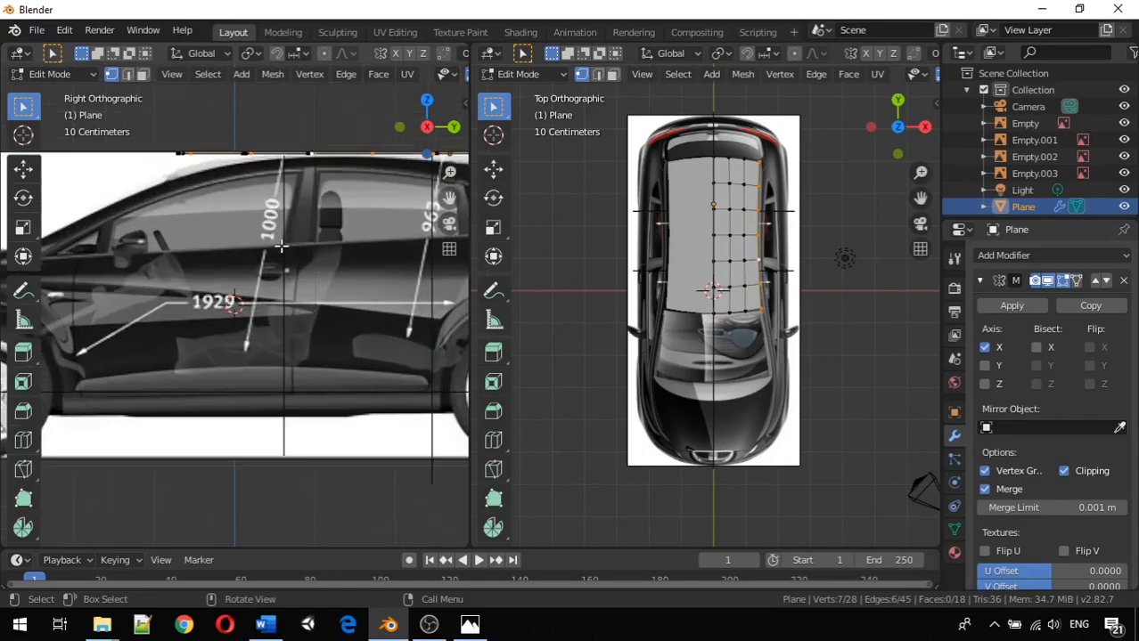
shift+middle_drag(282, 247, 303, 365)
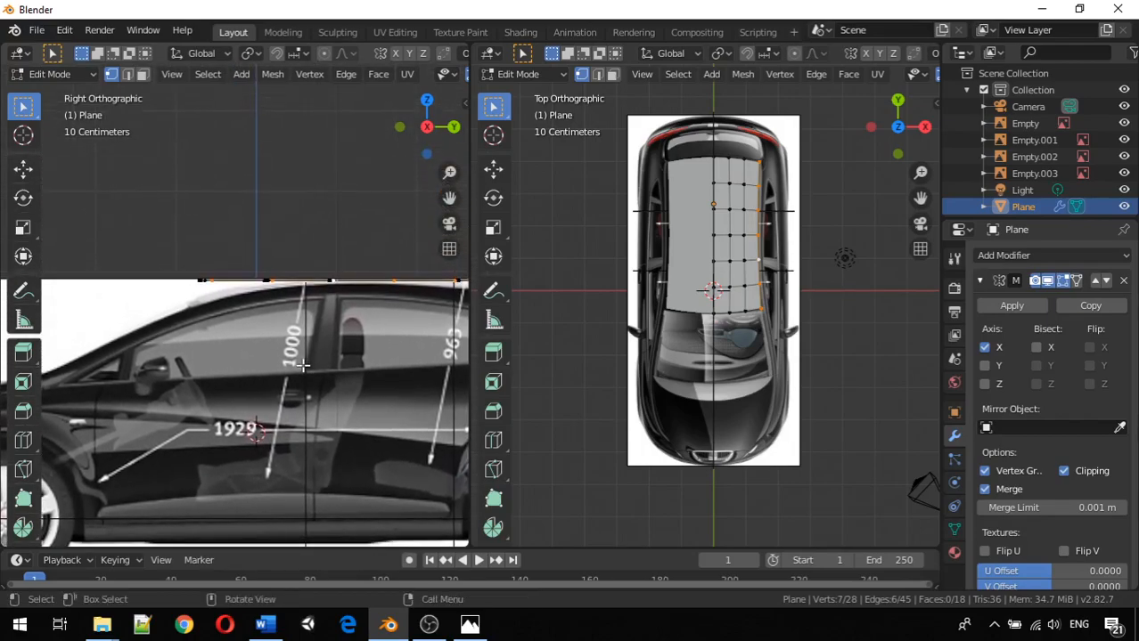
scroll(302, 363, down, 1)
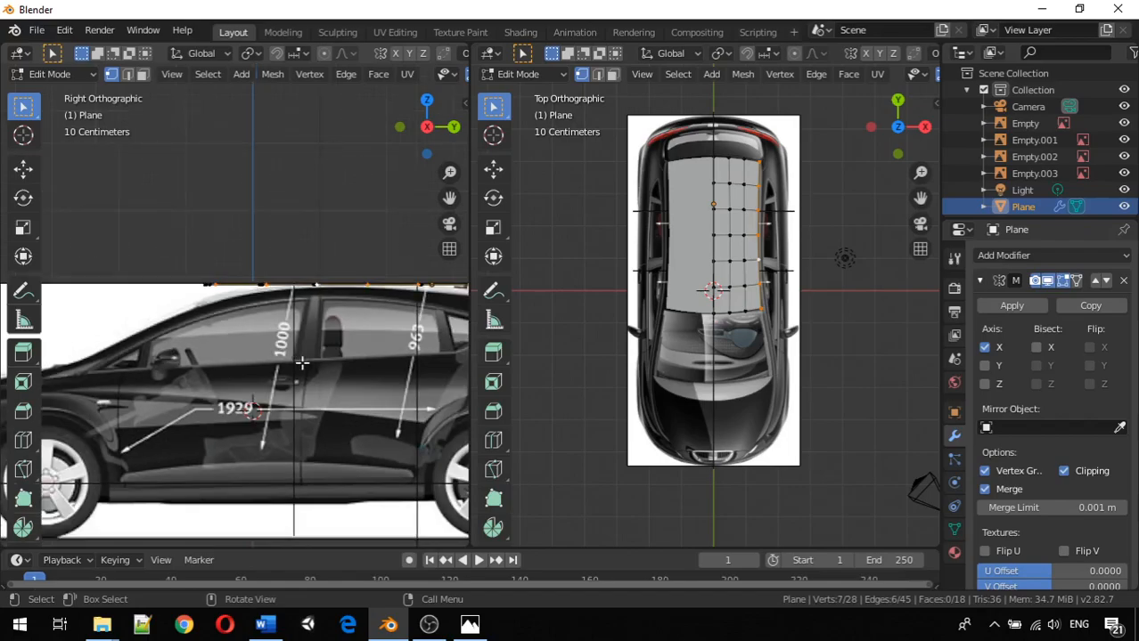
key(g)
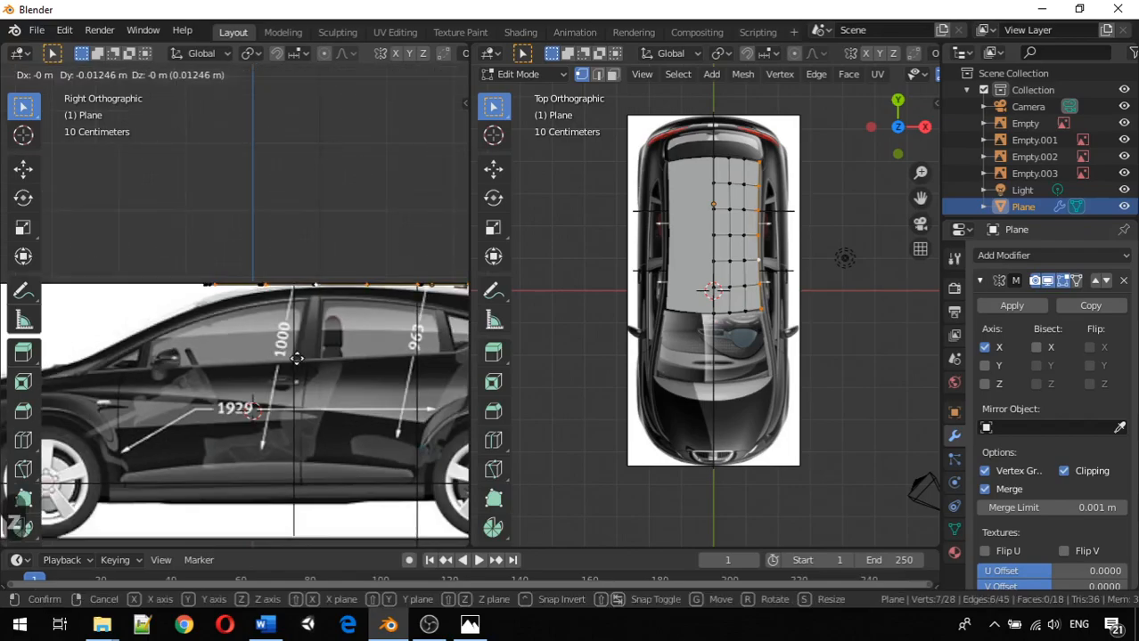
key(z)
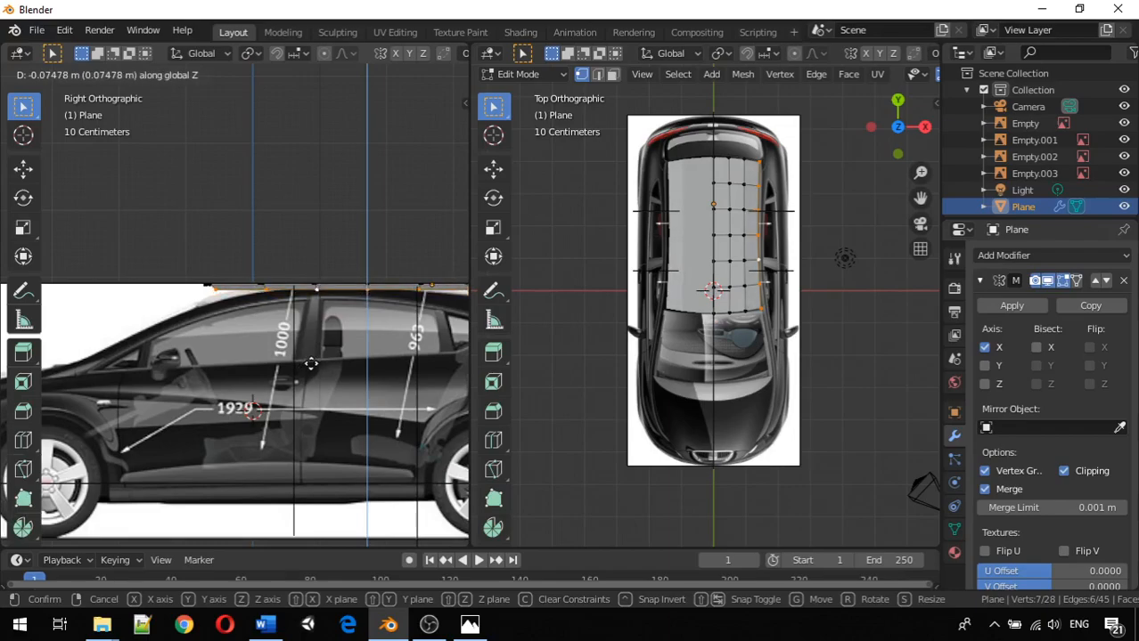
click(311, 363)
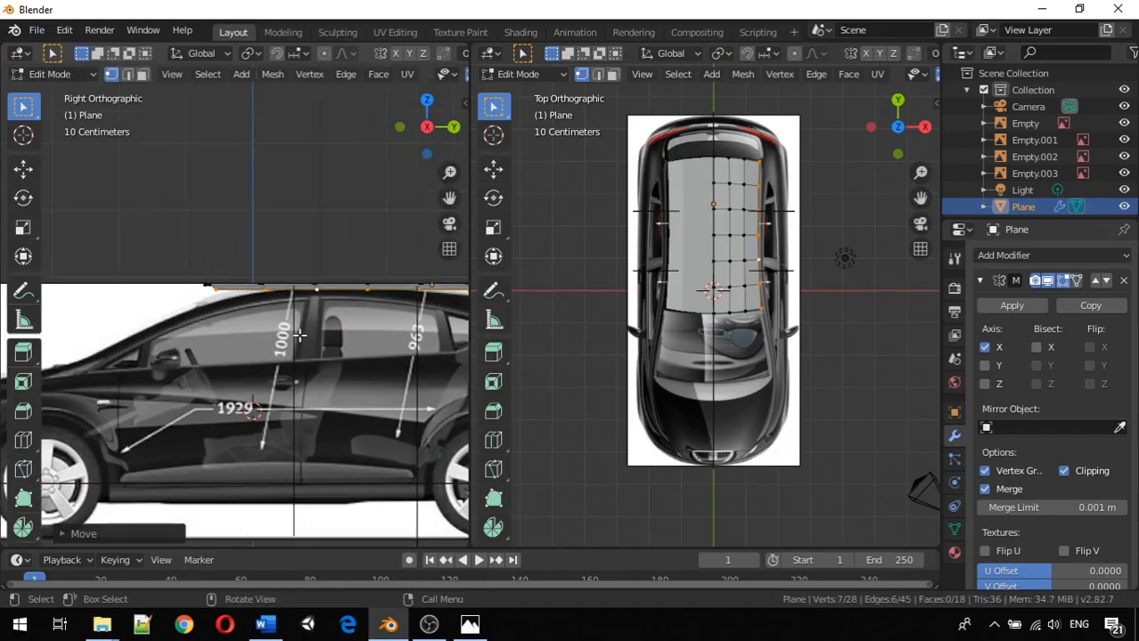
Step: Lower the side edge's front corner vertex at the windshield about 0.17 m along Z to follow the roofline
click(265, 292)
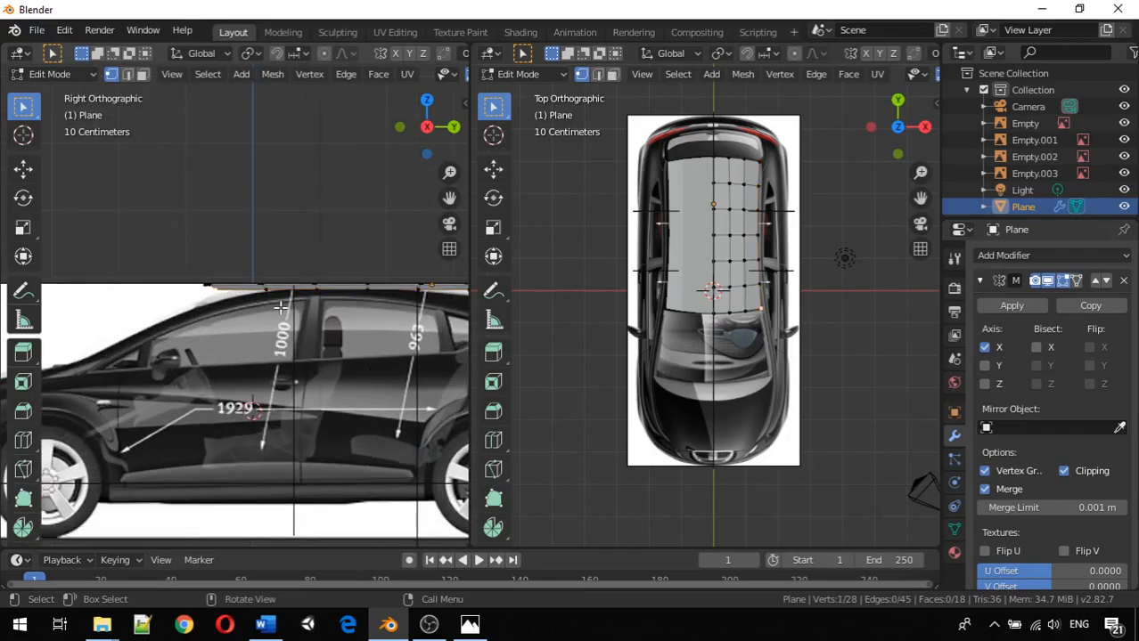
key(g)
key(z)
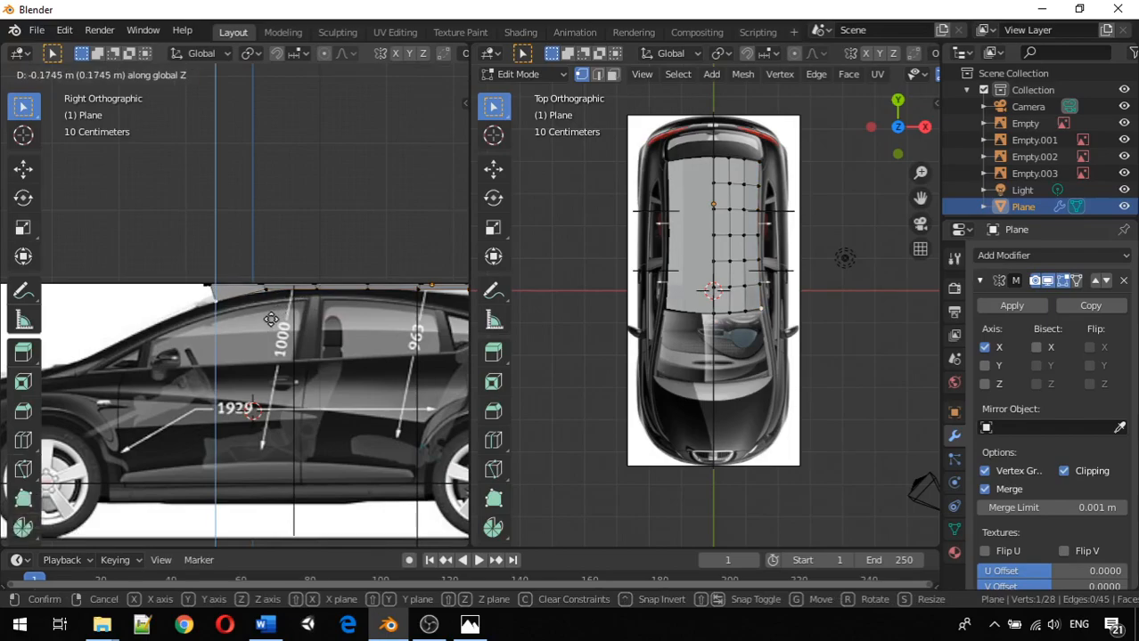
click(271, 318)
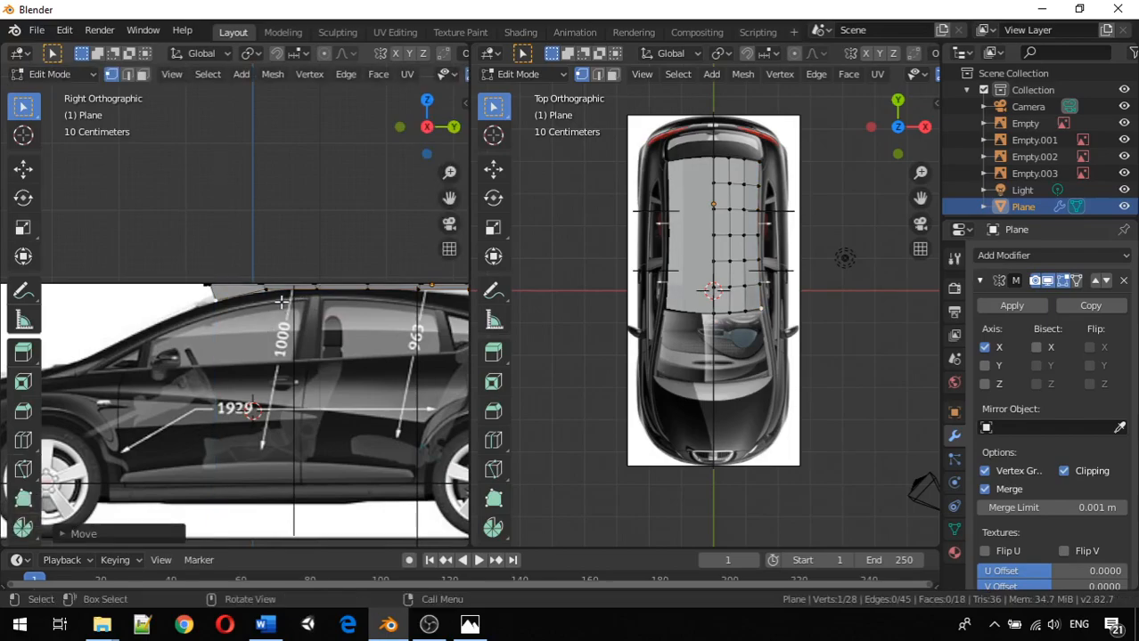
Step: Adjust the heights of the second and third side-edge vertices from the windshield along Z to fit the roofline
click(268, 292)
key(g)
key(z)
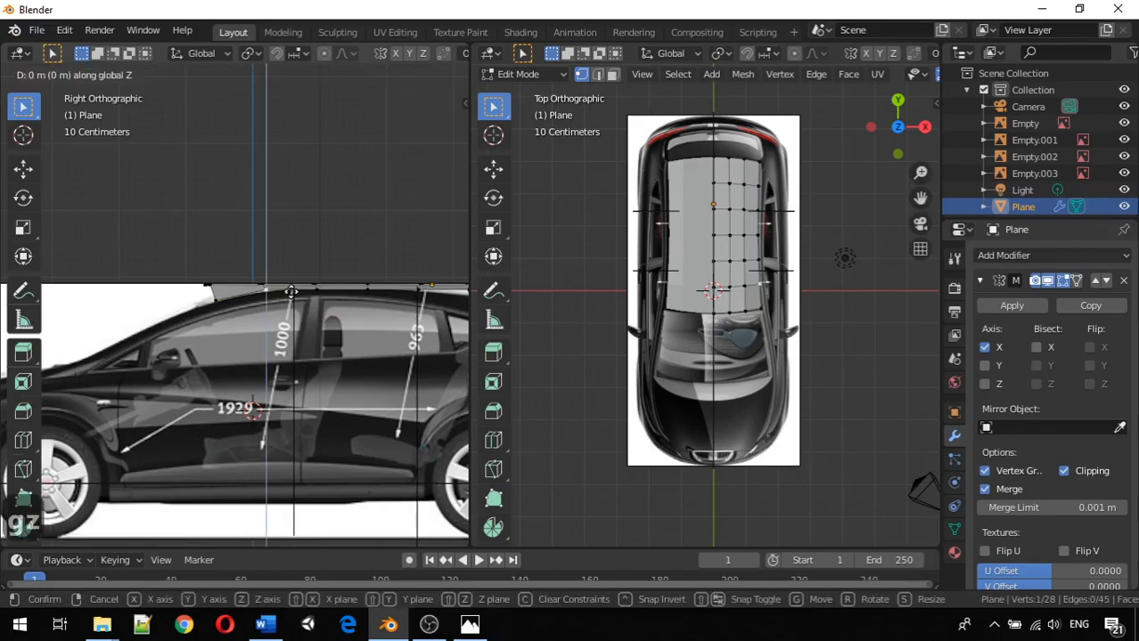
click(298, 292)
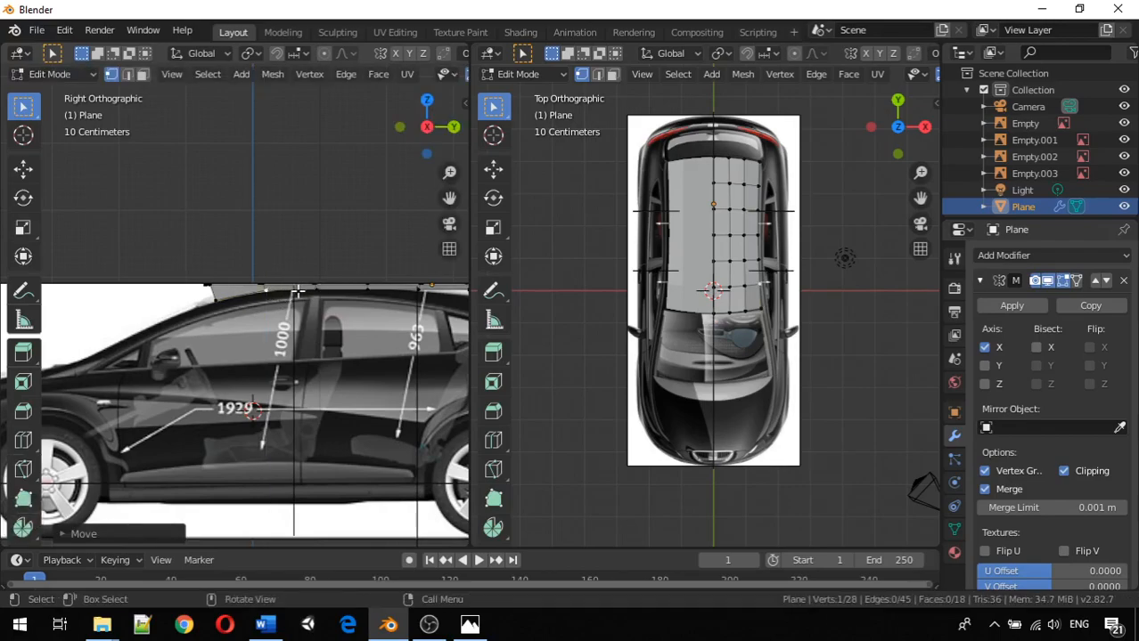
key(g)
key(z)
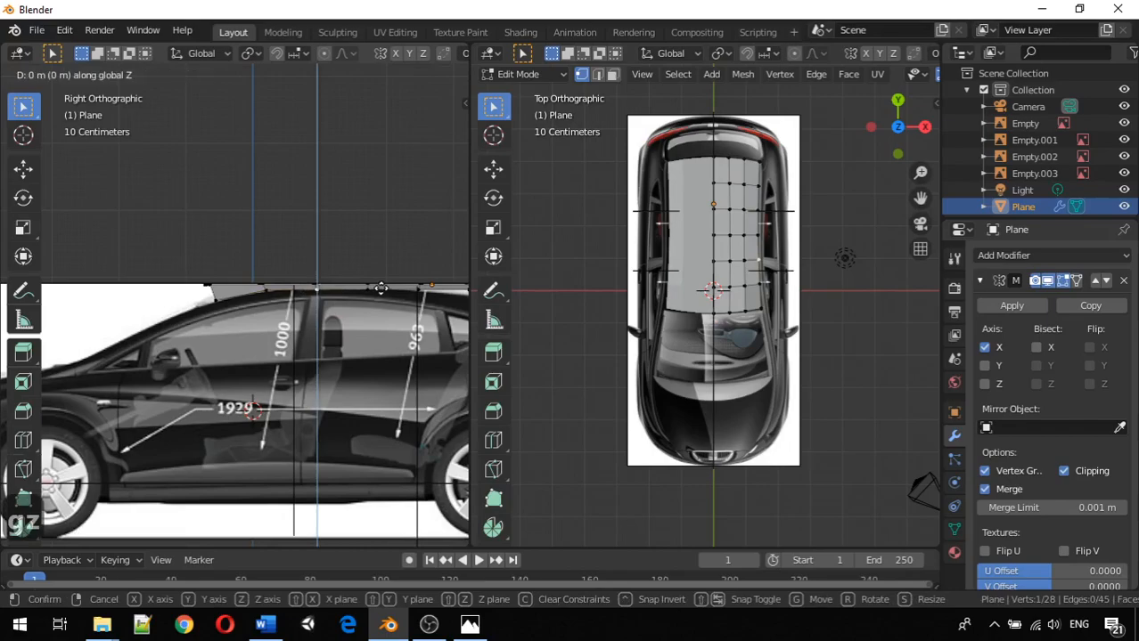
click(380, 288)
Step: Lower the second side-edge vertex from the windshield about 0.01 m along Z
click(266, 290)
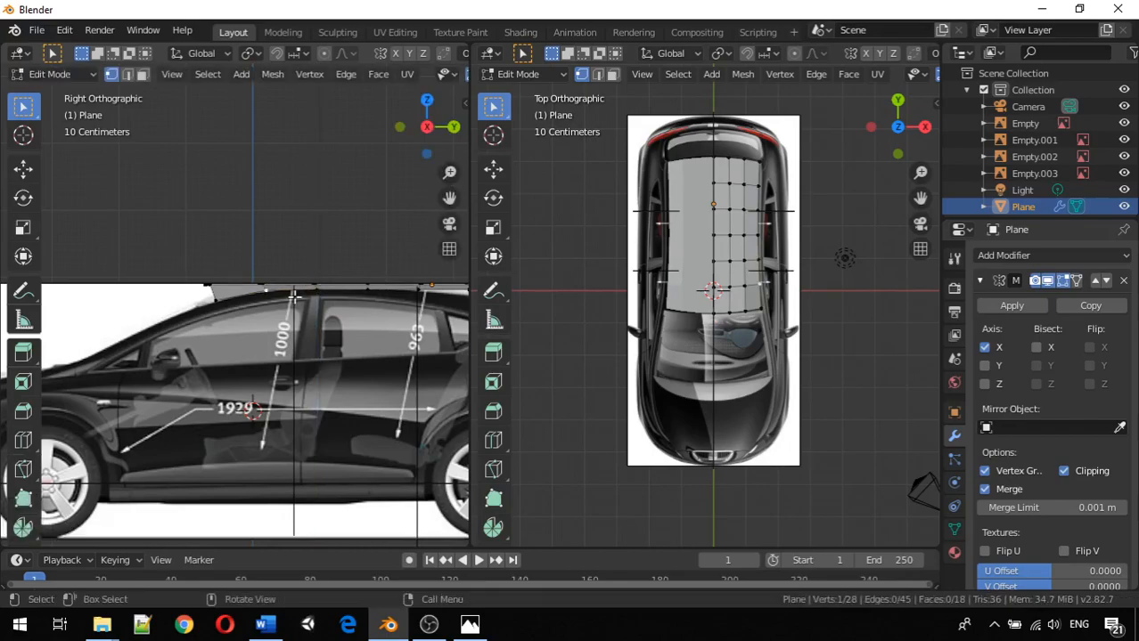
key(g)
key(z)
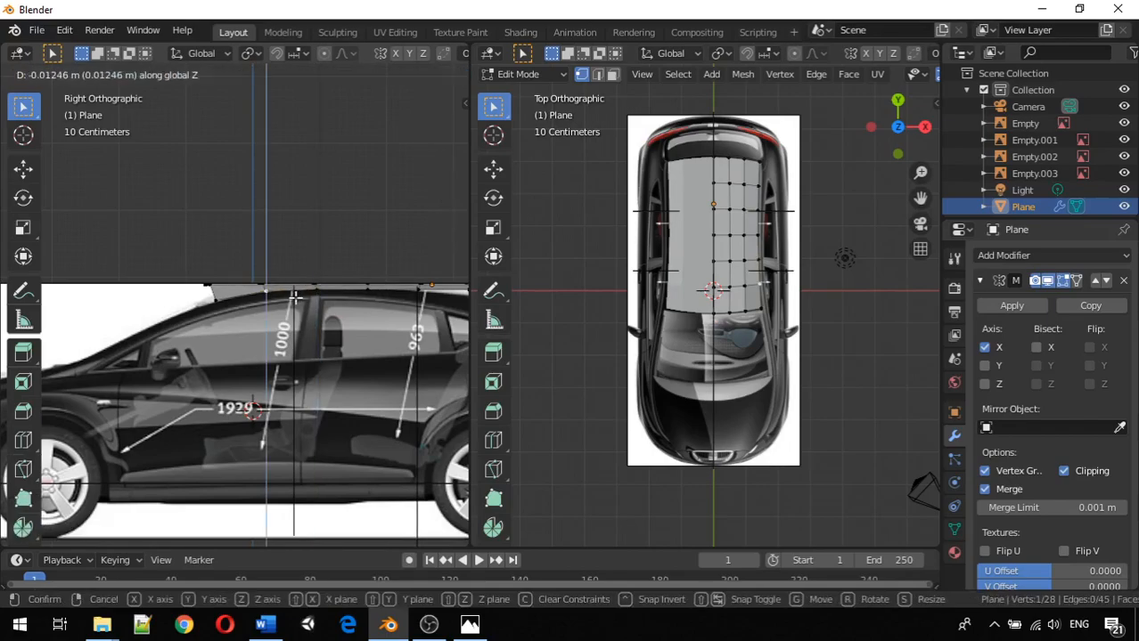
click(295, 297)
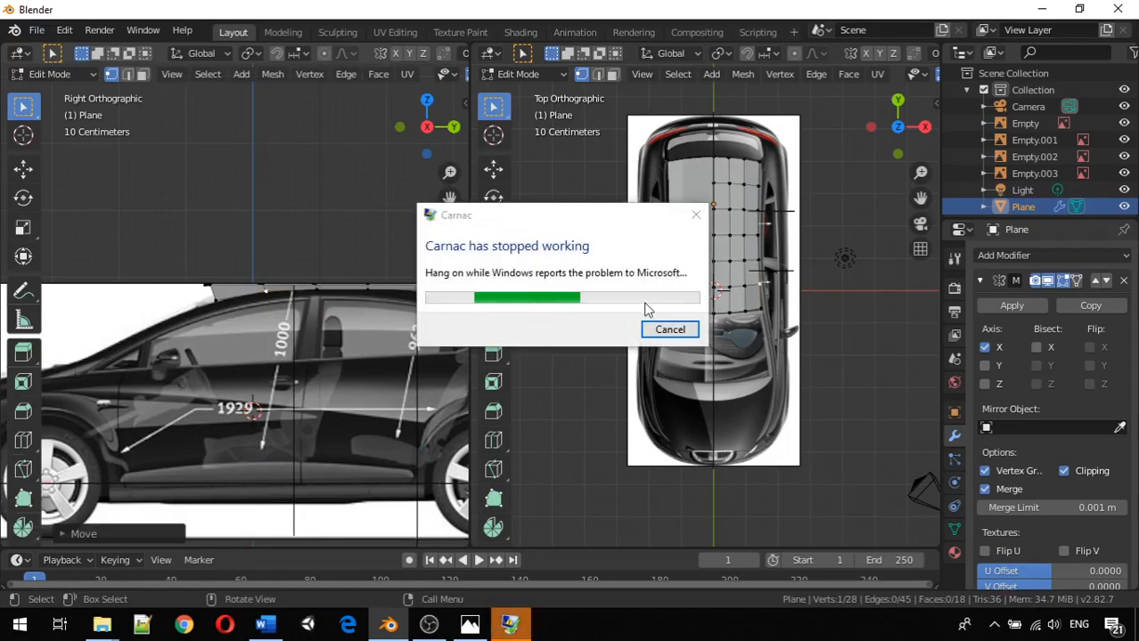
Step: Dismiss the Carnac crash dialog and relaunch Carnac by searching for "car" in Windows
click(668, 330)
click(20, 624)
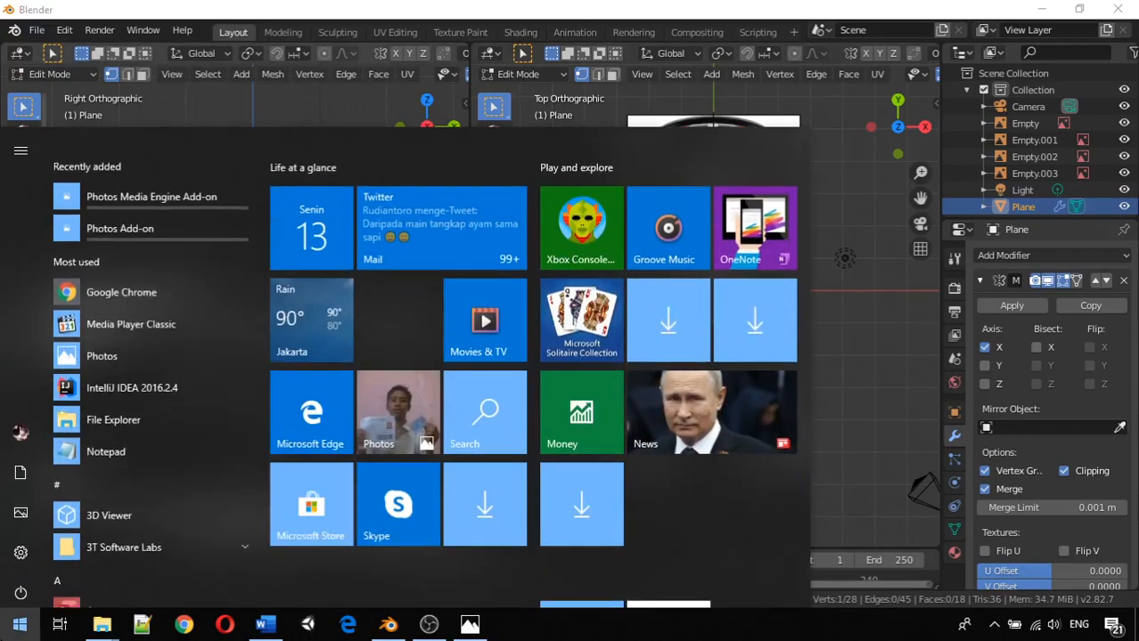
text(zf)
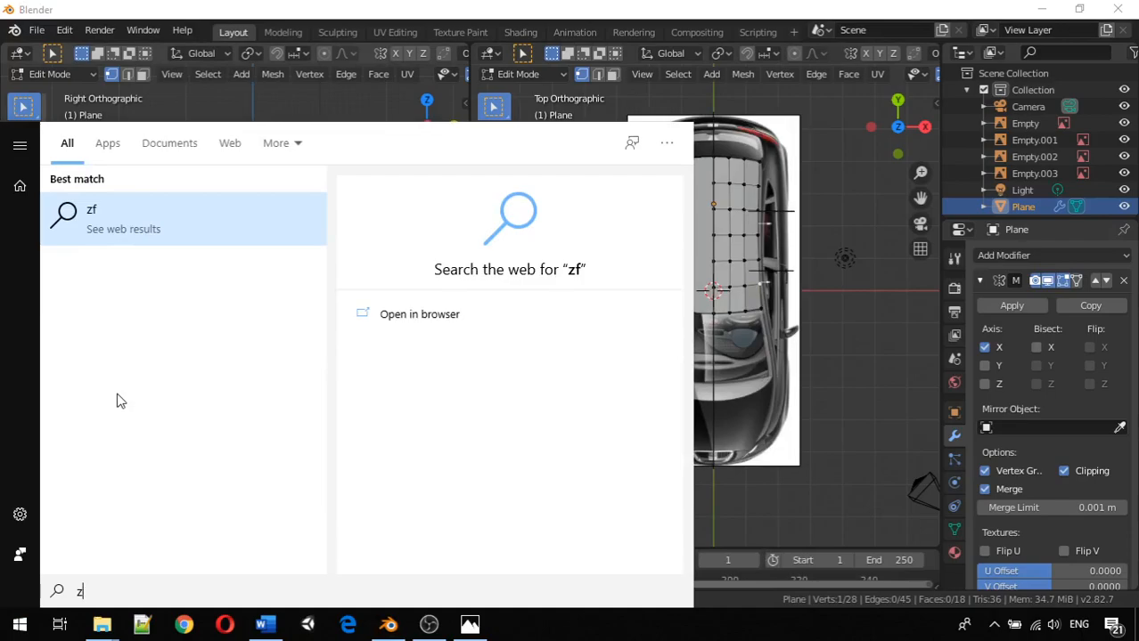
key(BackSpace)
text(car)
key(Return)
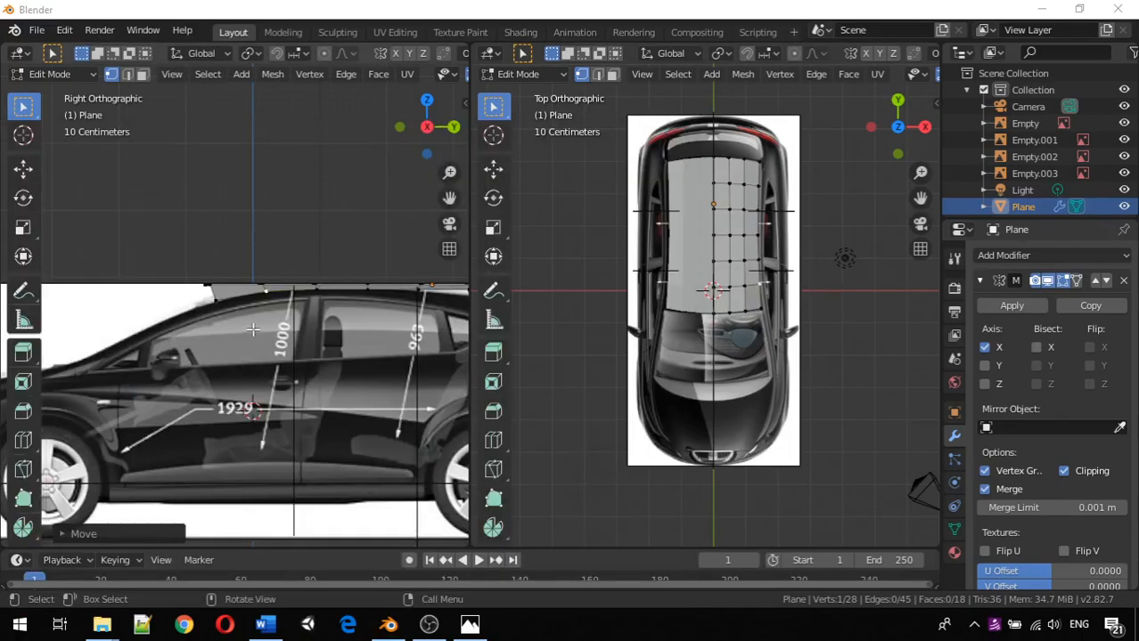
Step: Raise the third side-edge vertex from the windshield about 0.02 m along Z and fine-tune the fourth one's height
click(321, 292)
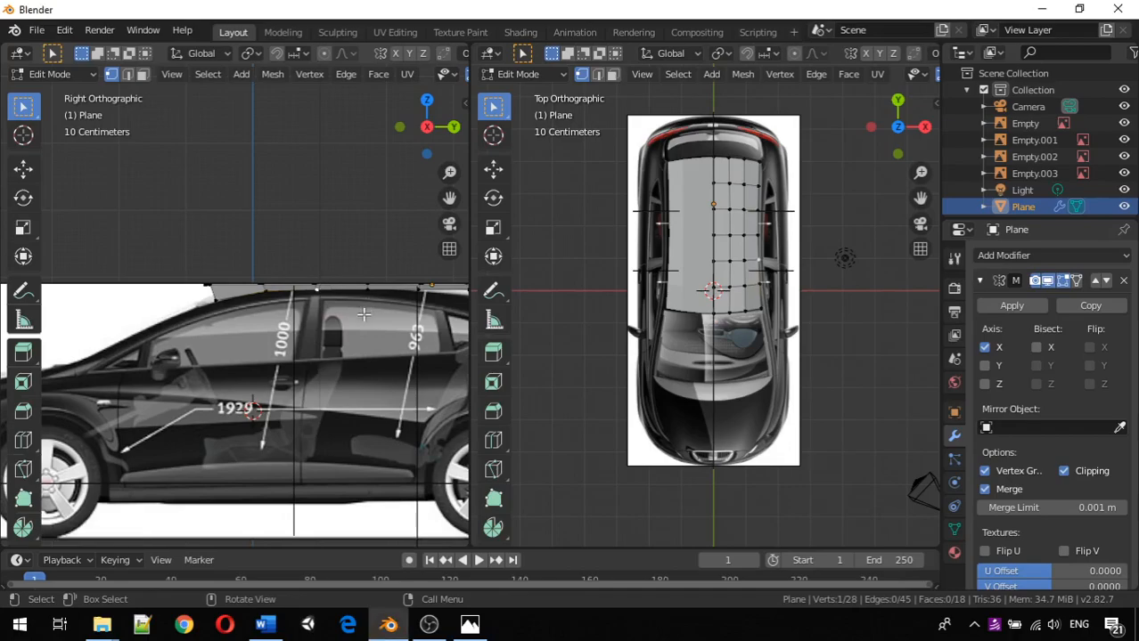
key(g)
key(z)
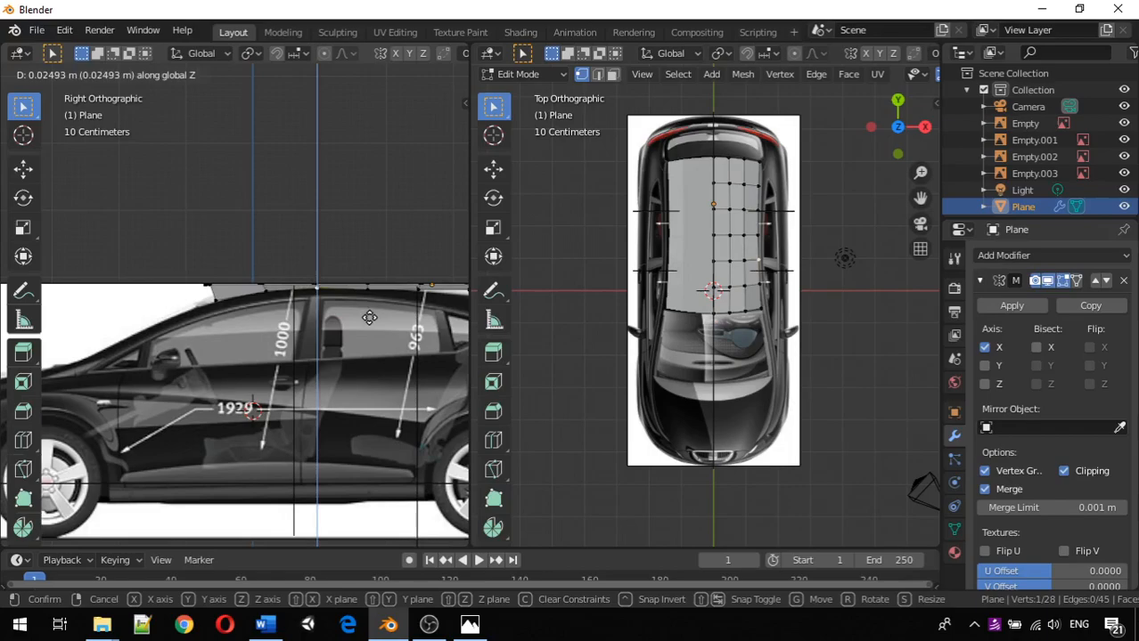
click(369, 318)
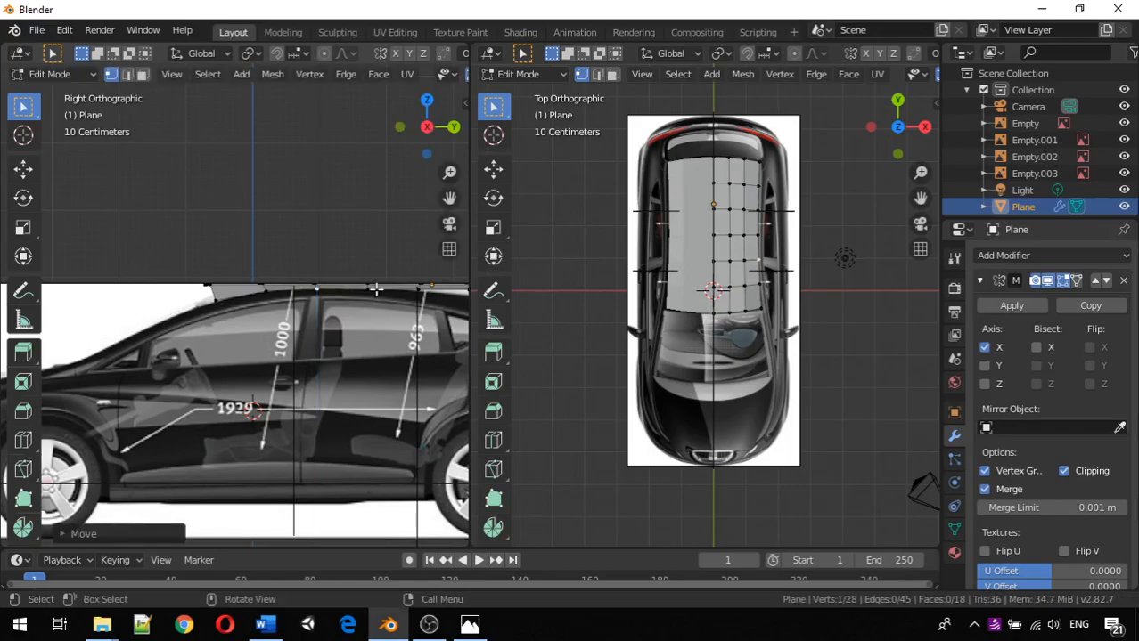
click(369, 289)
key(g)
key(z)
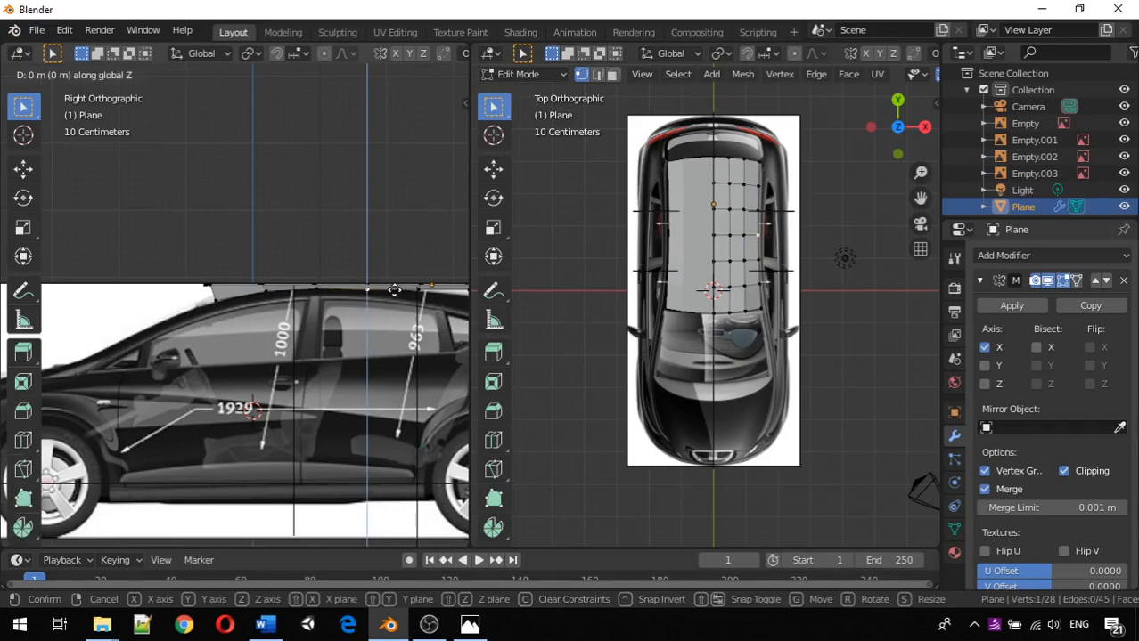
click(393, 290)
Step: Lower the fifth side-edge vertex from the windshield about 0.07 m and the sixth about 0.18 m along Z
click(424, 288)
key(g)
key(z)
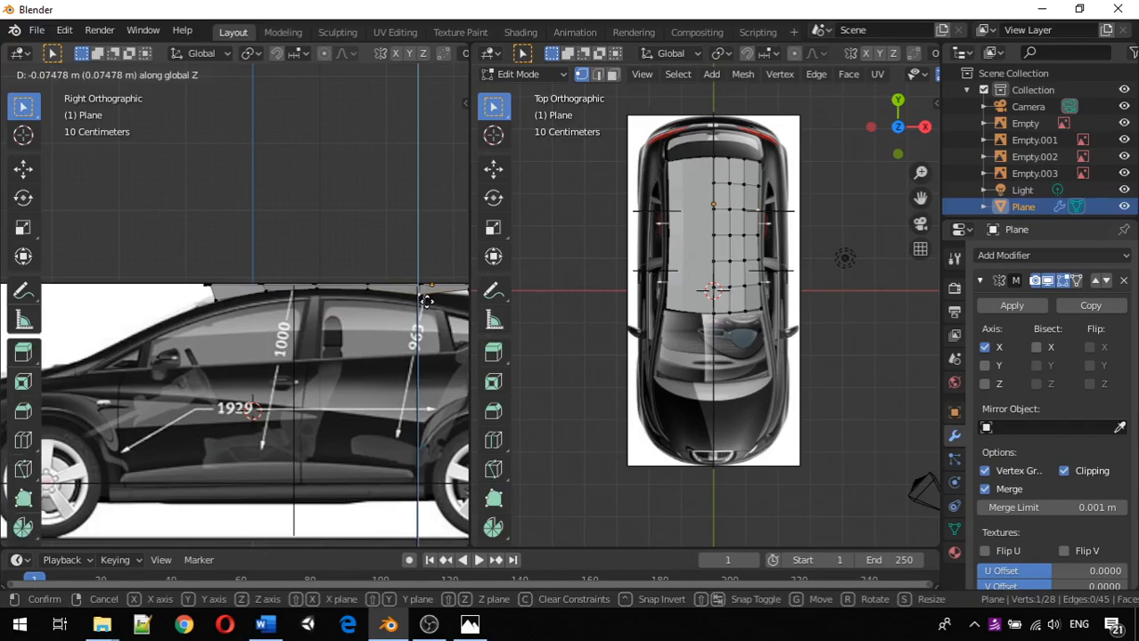
click(427, 301)
scroll(436, 303, down, 2)
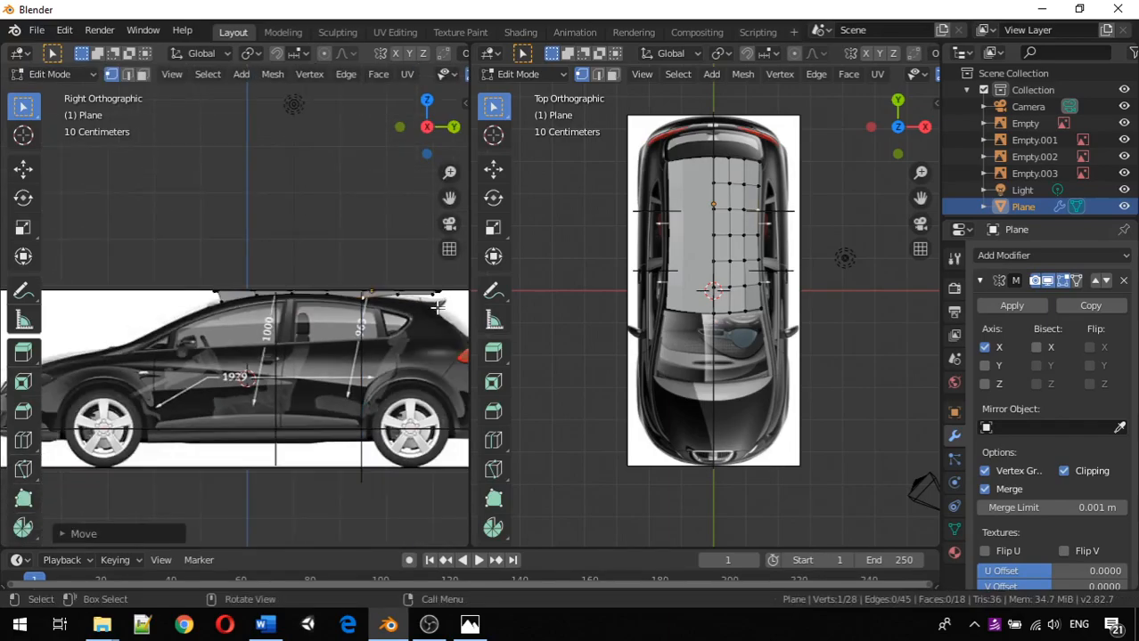
scroll(434, 308, up, 1)
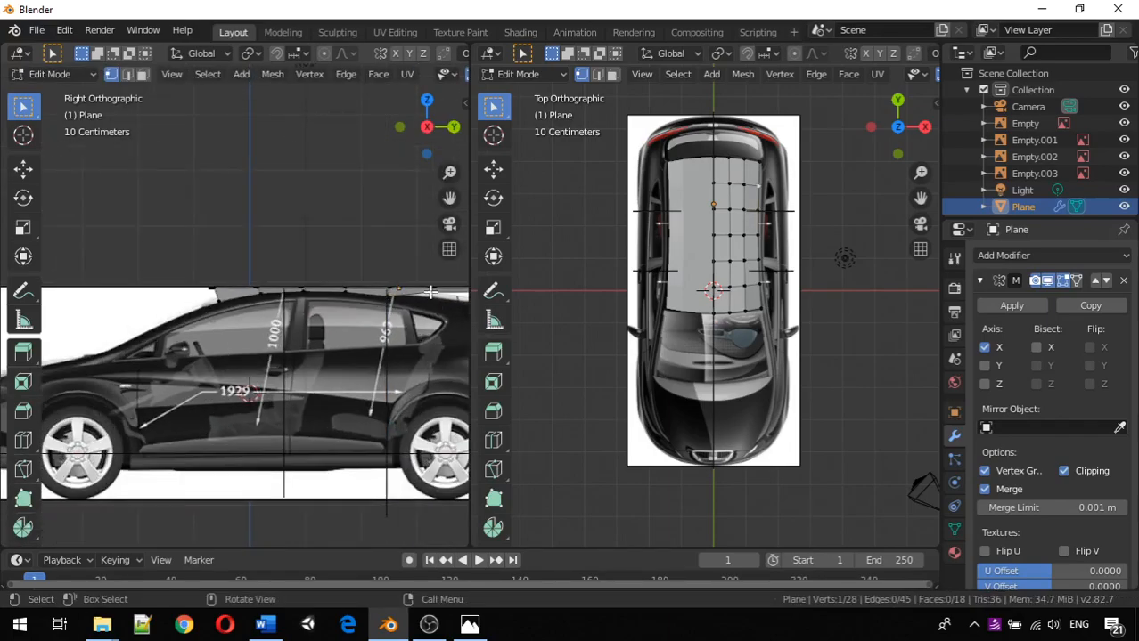
key(g)
key(z)
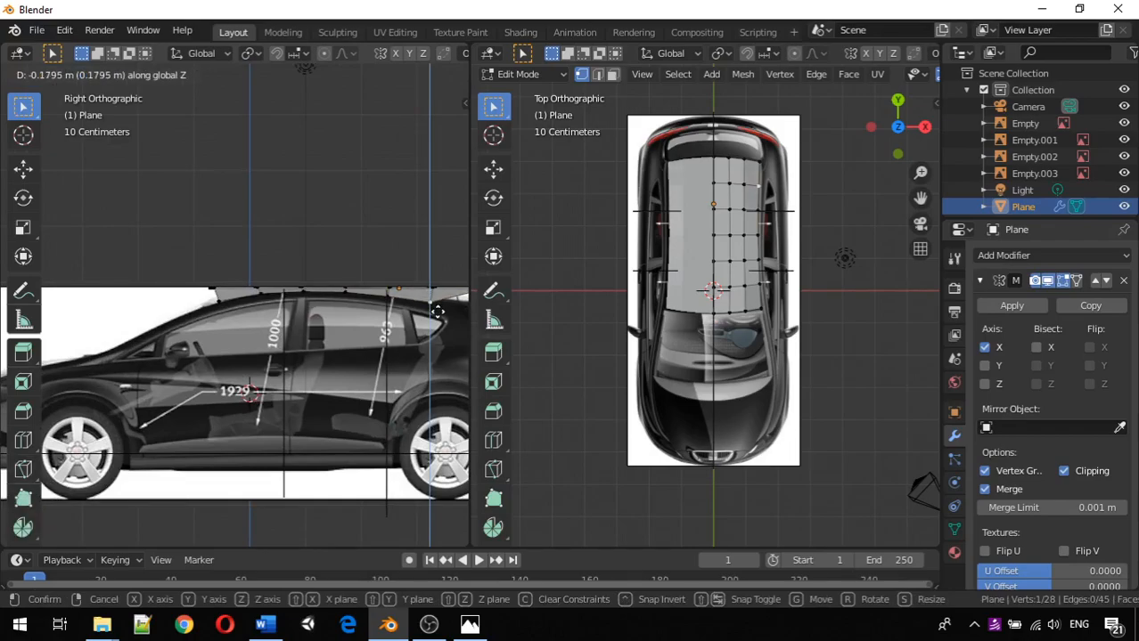
click(436, 310)
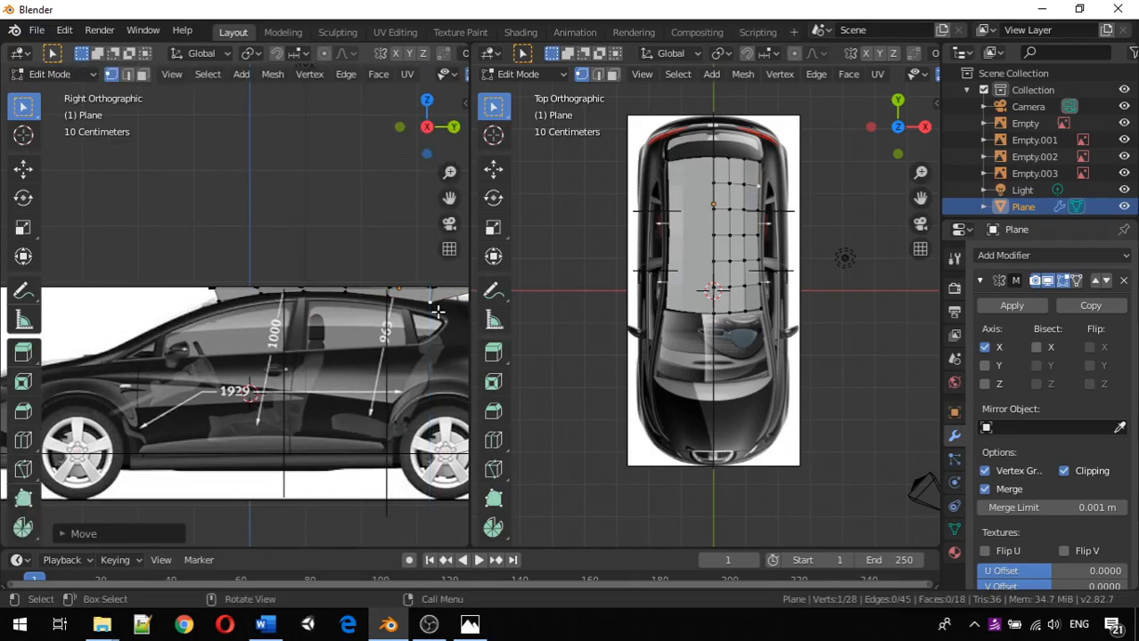
Step: Lower the rearmost side-edge vertex about 0.41 m along Z to meet the roofline
scroll(440, 312, down, 1)
key(g)
key(z)
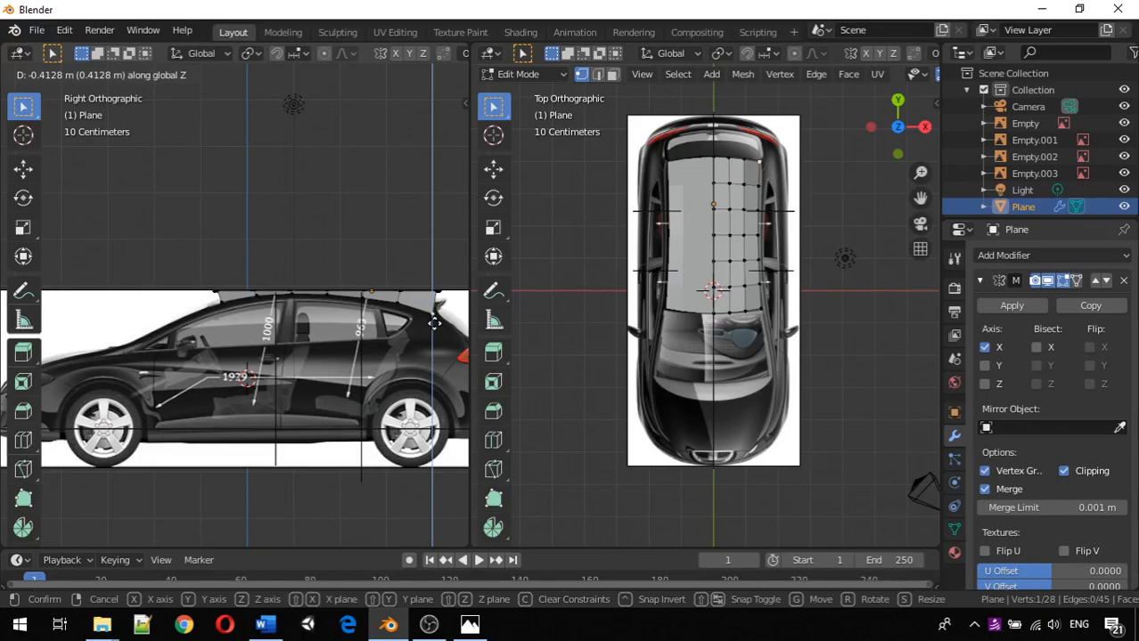
click(435, 321)
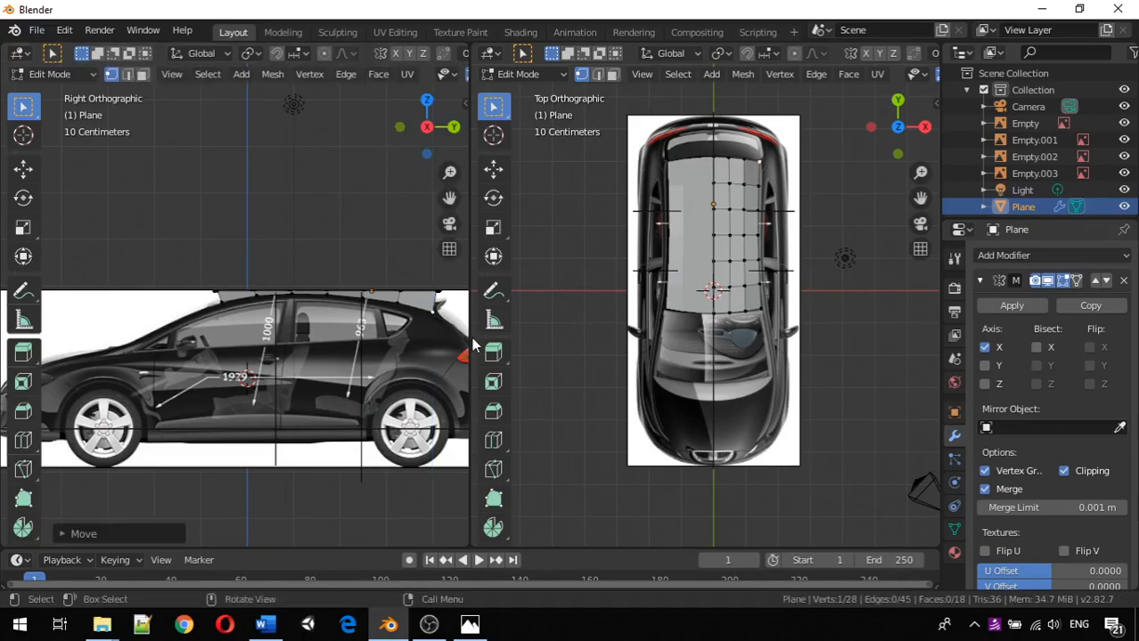
Step: Select the lengthwise edge loop next to the roof's side edge and lower it about 0.05 m along Z
scroll(439, 336, up, 2)
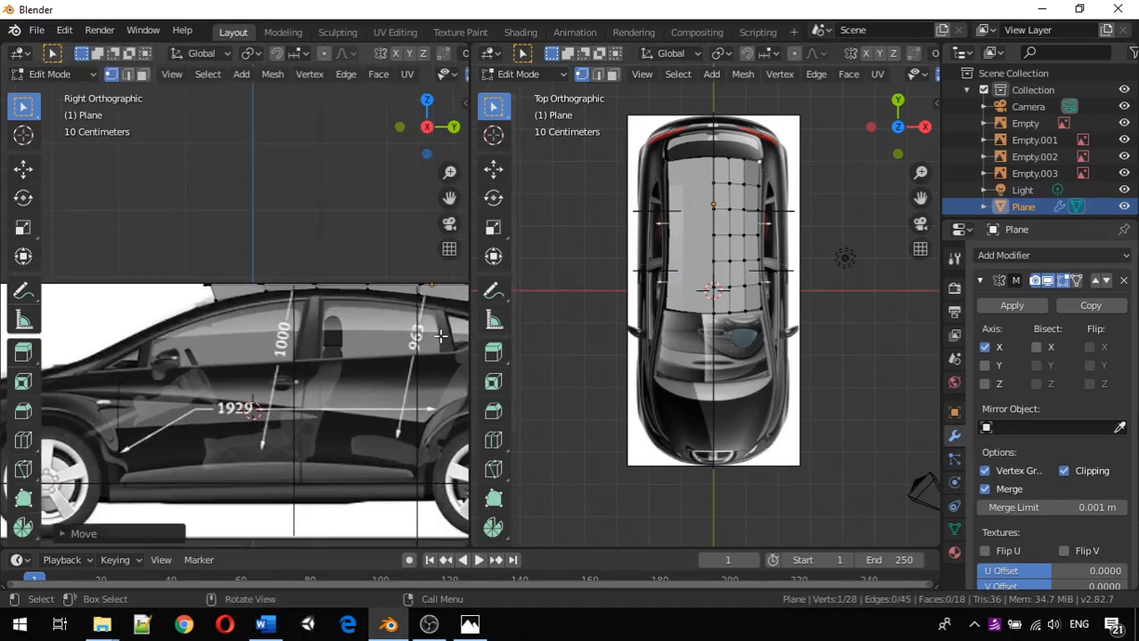
alt+click(743, 294)
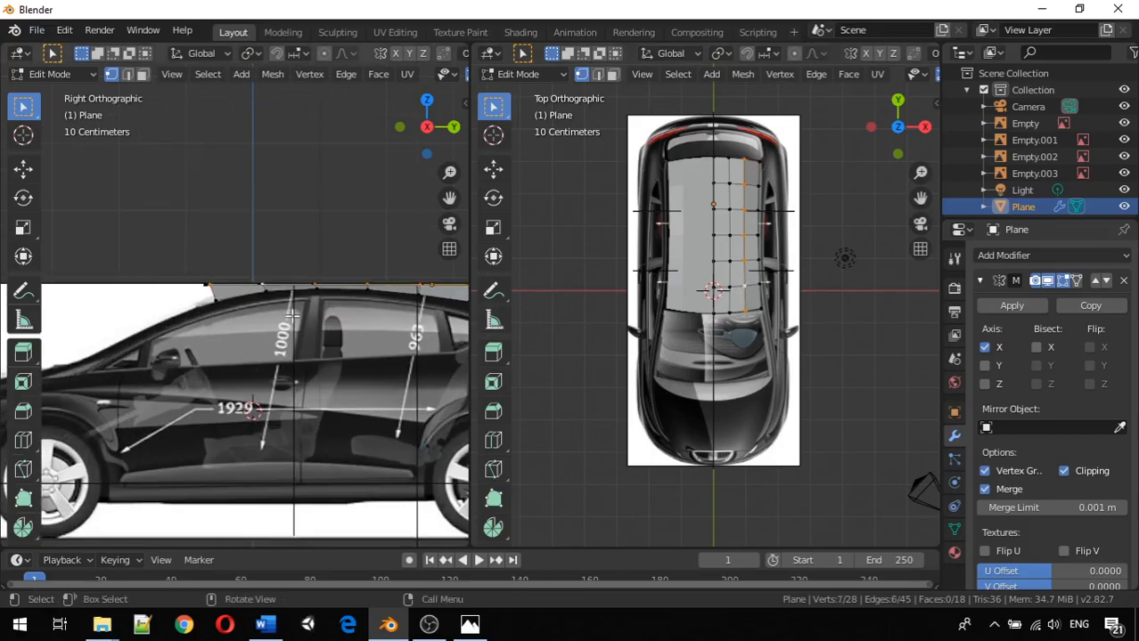
key(g)
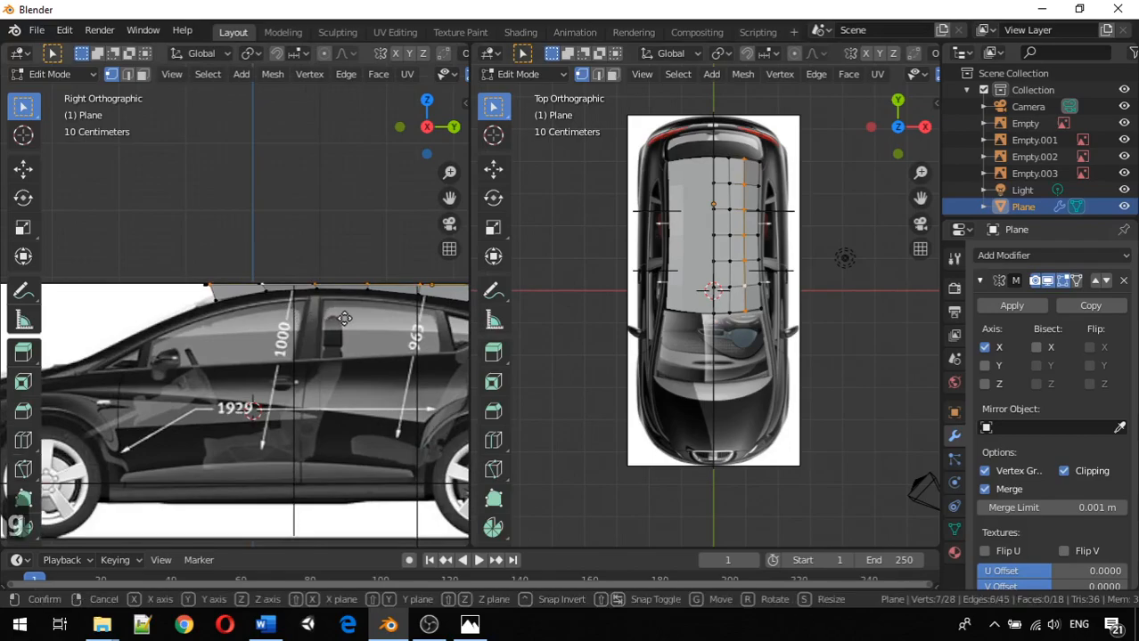
key(z)
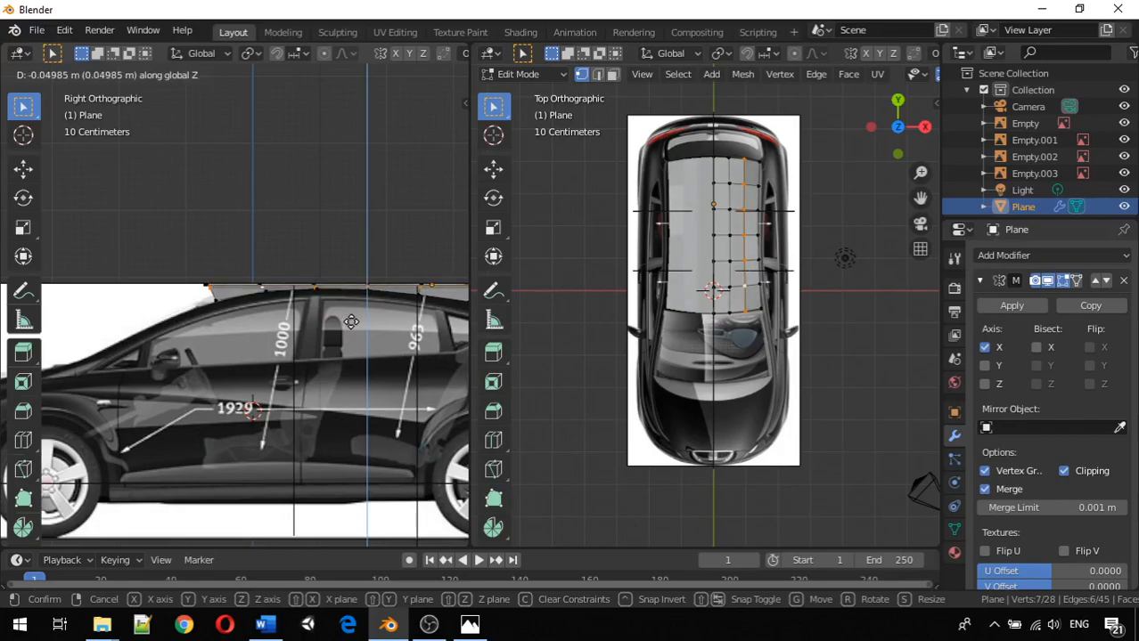
click(350, 323)
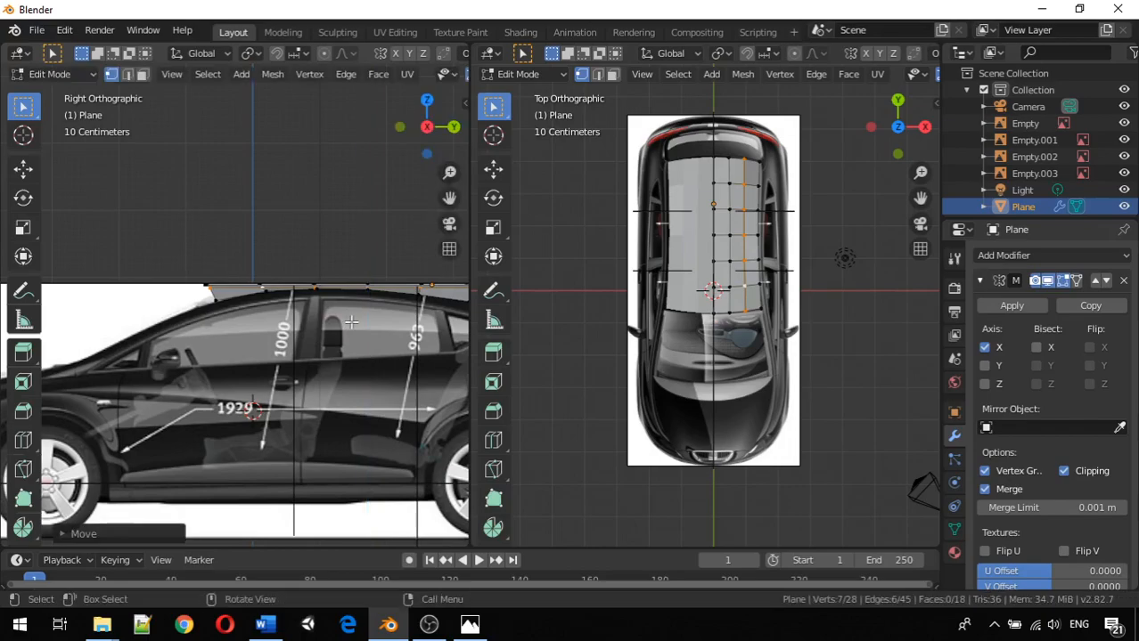
Step: Lower that loop's windshield-end vertex about 0.17 m along Z and adjust the second vertex's height to the roofline
click(281, 295)
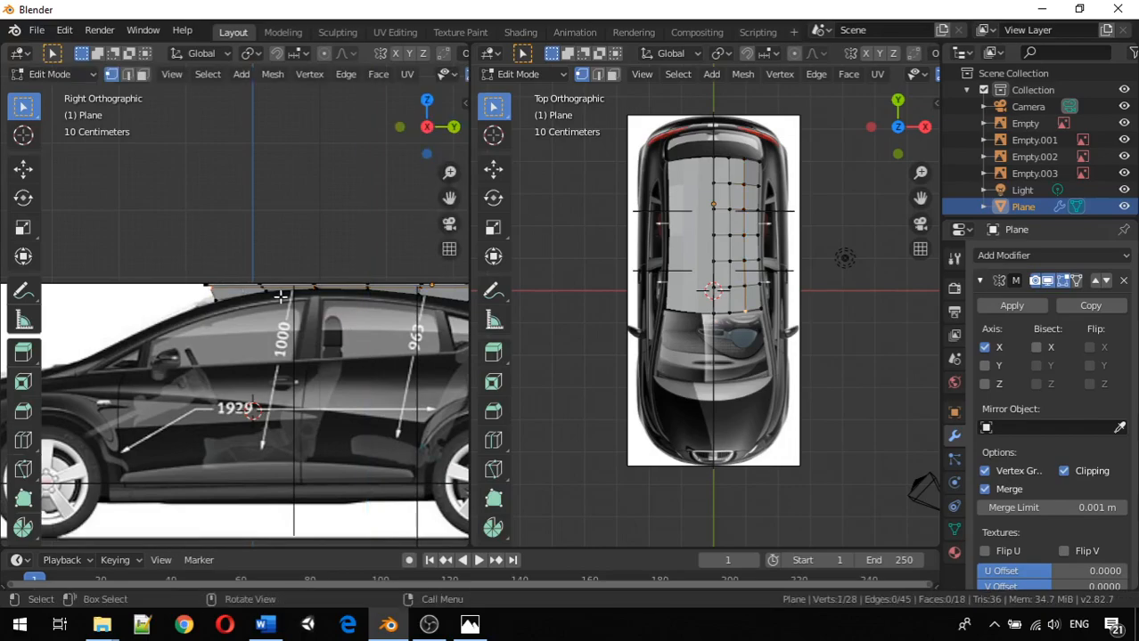
key(g)
key(z)
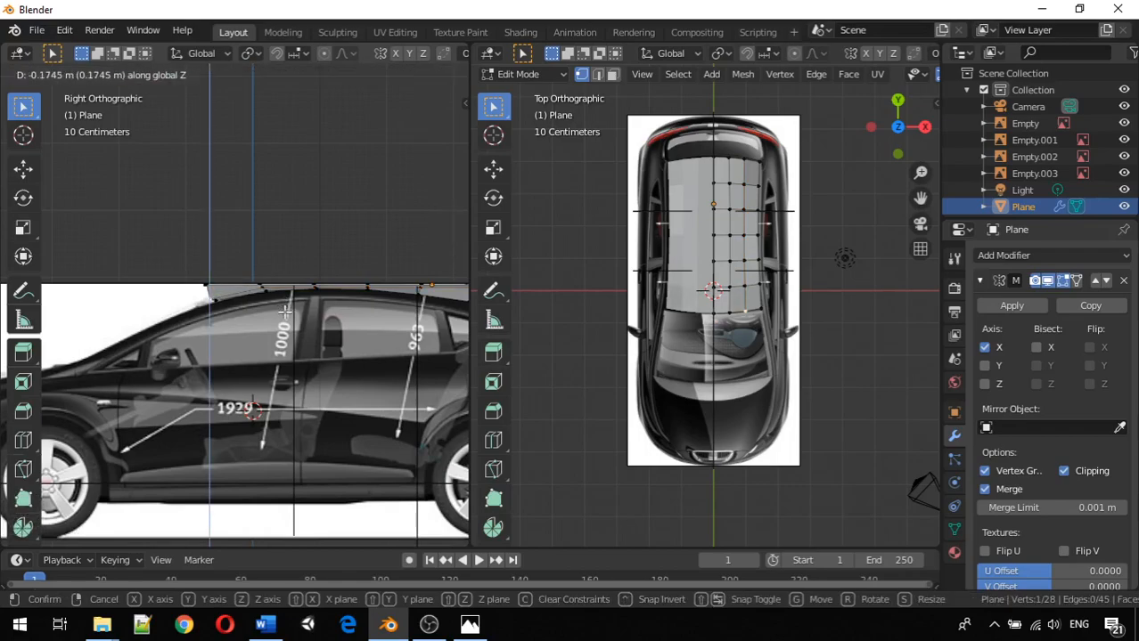
click(284, 312)
click(263, 287)
key(g)
key(z)
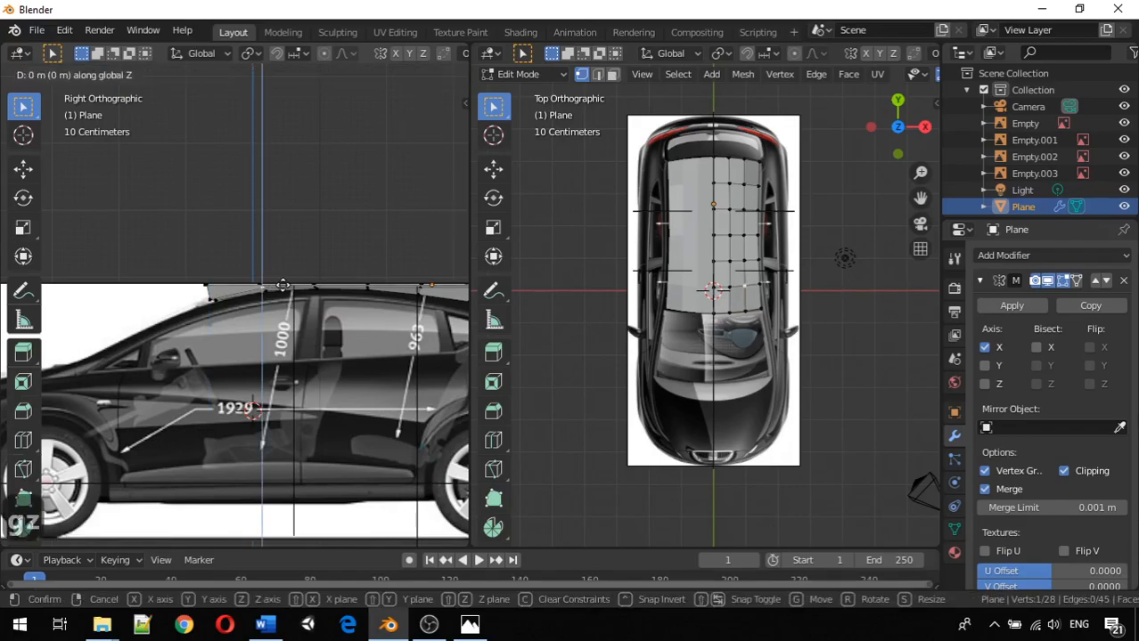
click(315, 290)
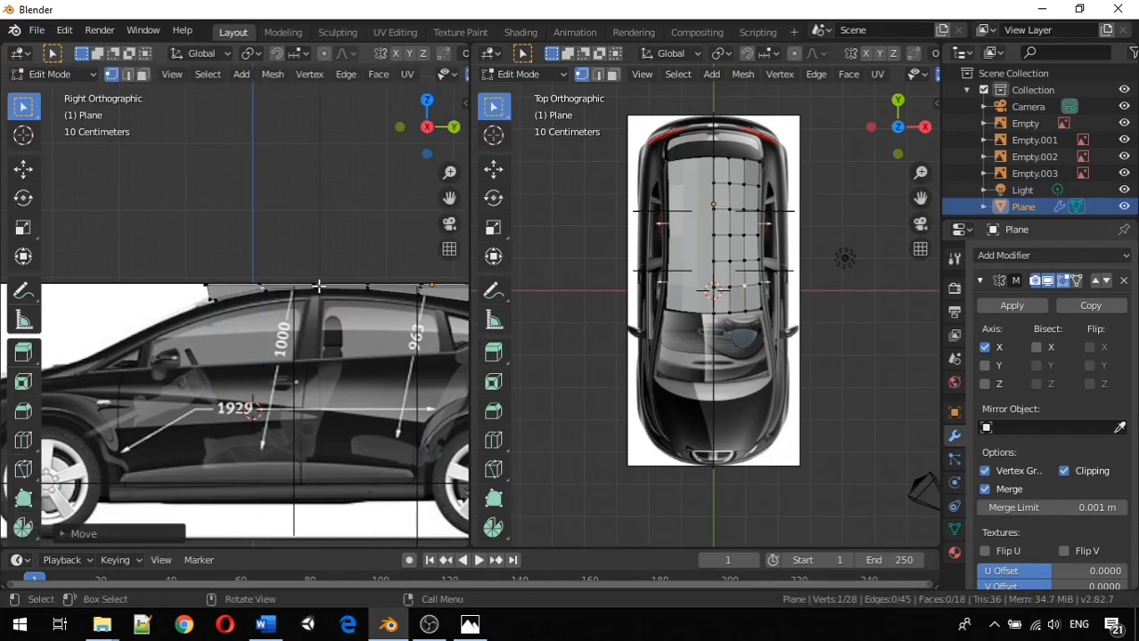
Step: Lower the loop's third vertex from the windshield slightly along Z to follow the roofline
click(315, 285)
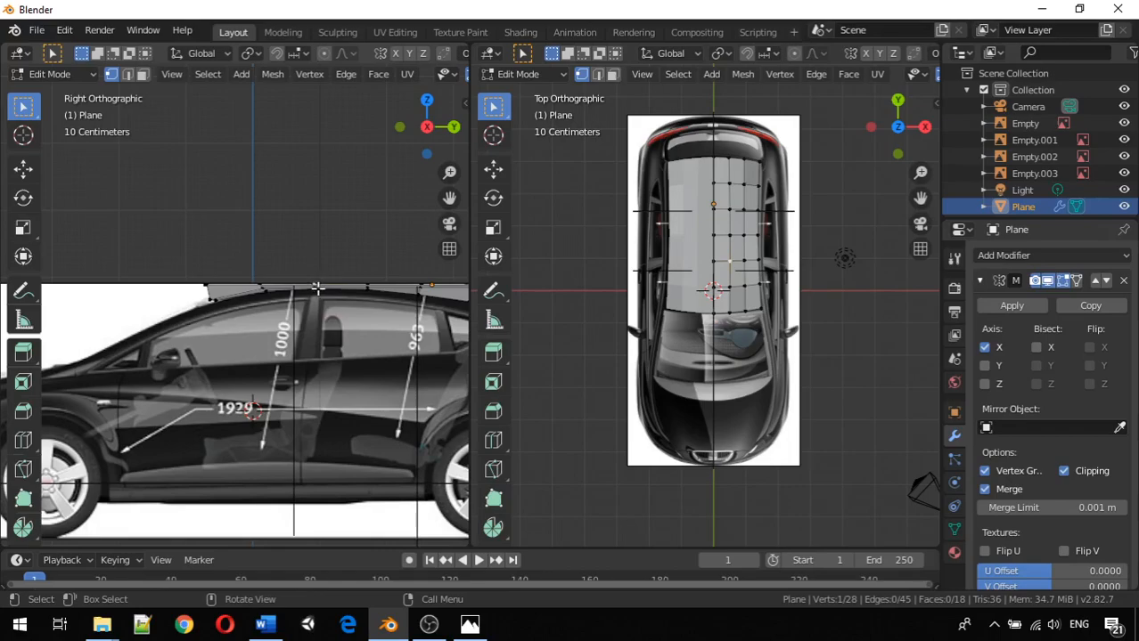
scroll(350, 287, up, 3)
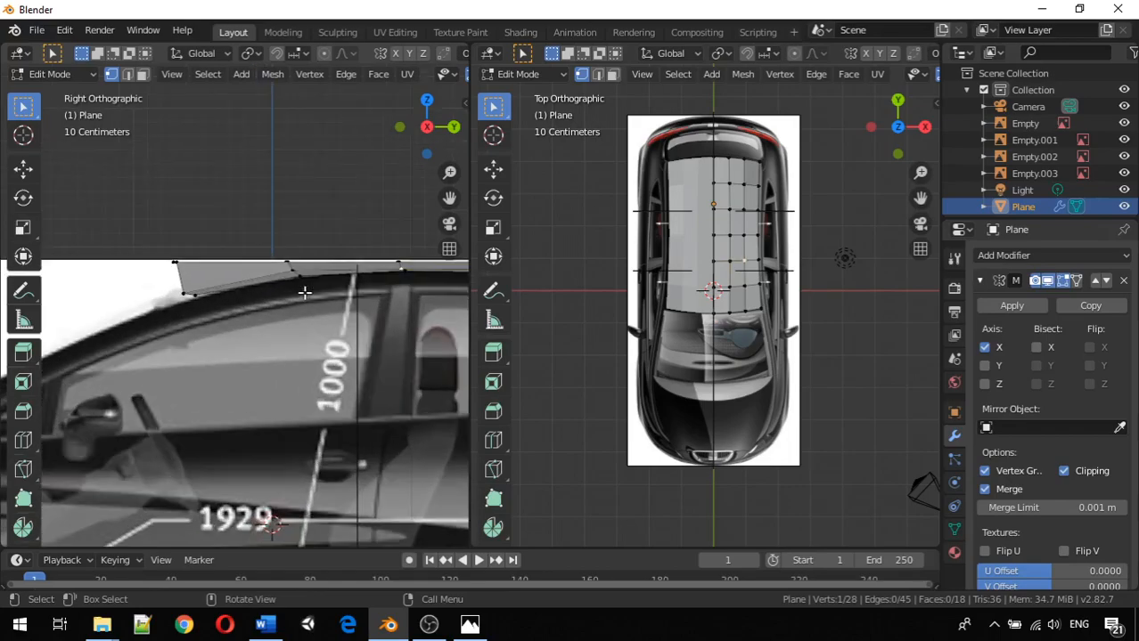
key(g)
key(z)
click(410, 280)
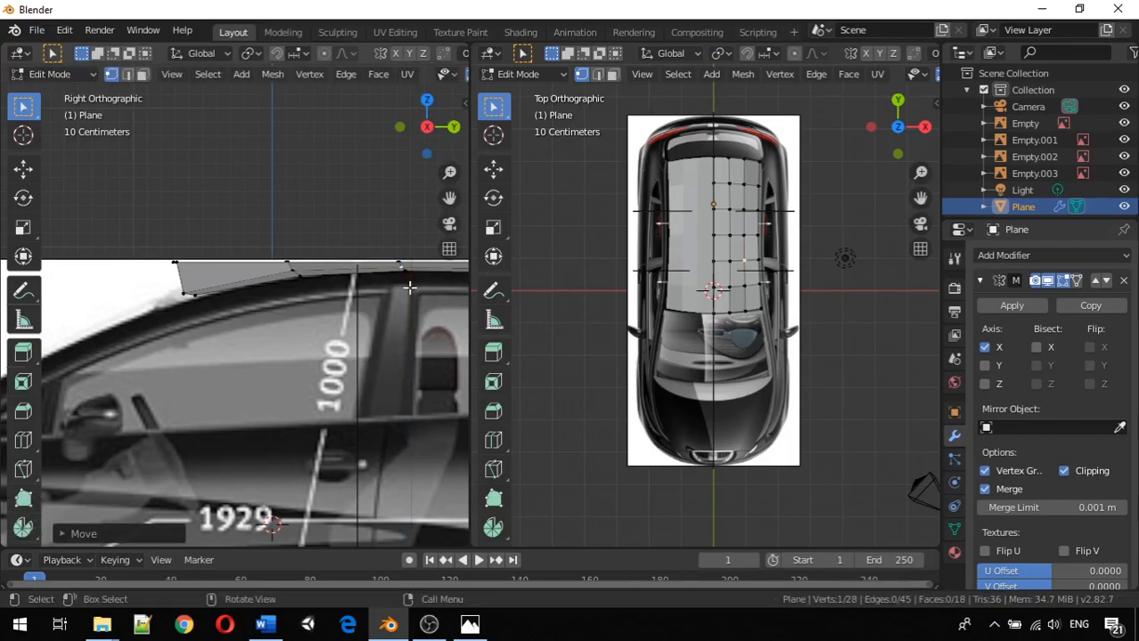
Step: Lower the loop's second vertex from the windshield about 0.02 m along Z
shift+middle_drag(409, 287, 277, 305)
click(163, 288)
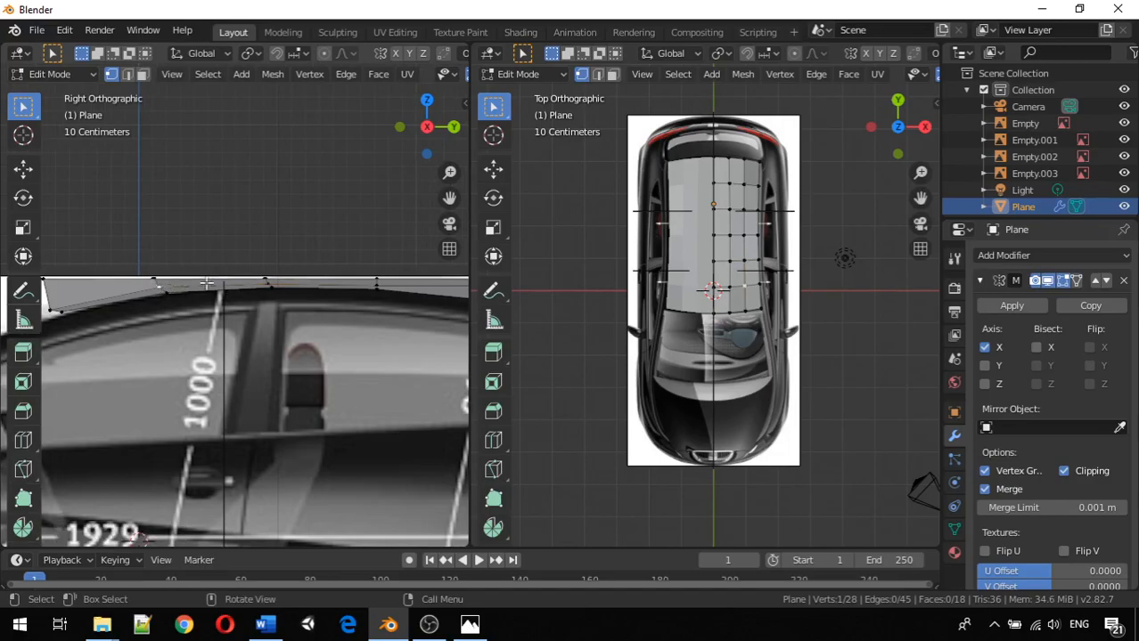
key(g)
key(z)
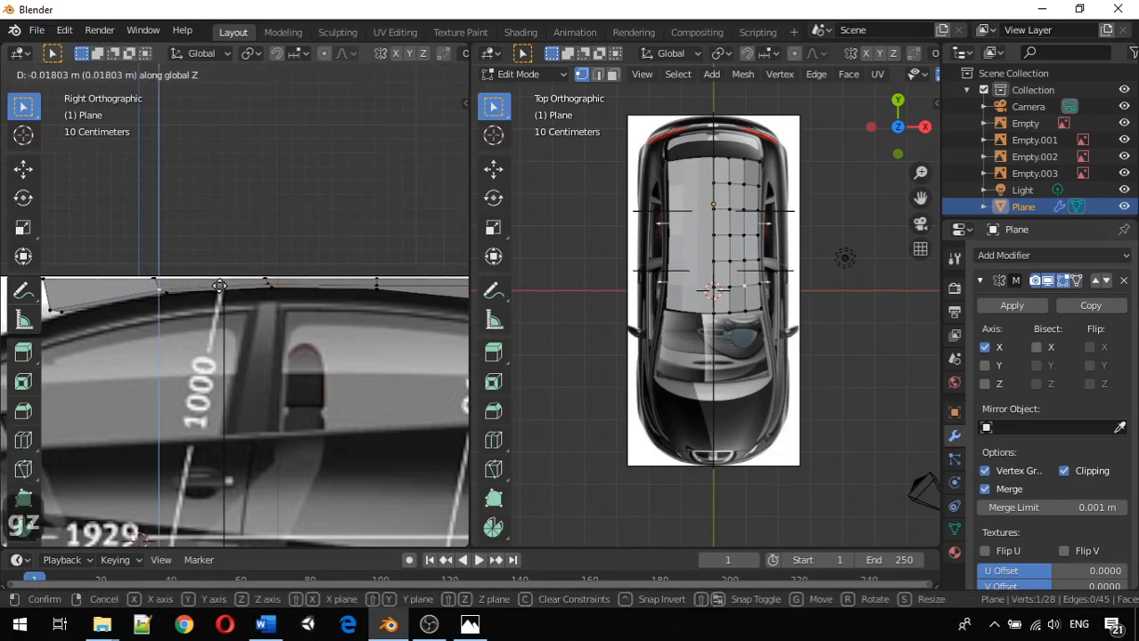
click(219, 286)
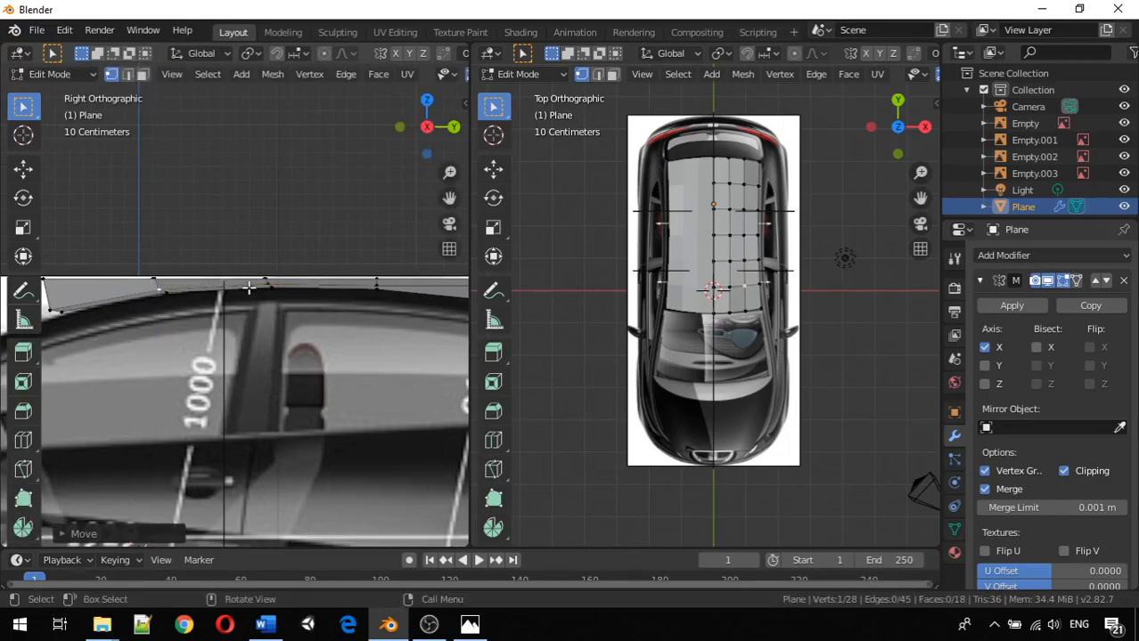
Step: Lower the loop's fourth vertex from the windshield slightly along Z
click(378, 283)
key(g)
key(z)
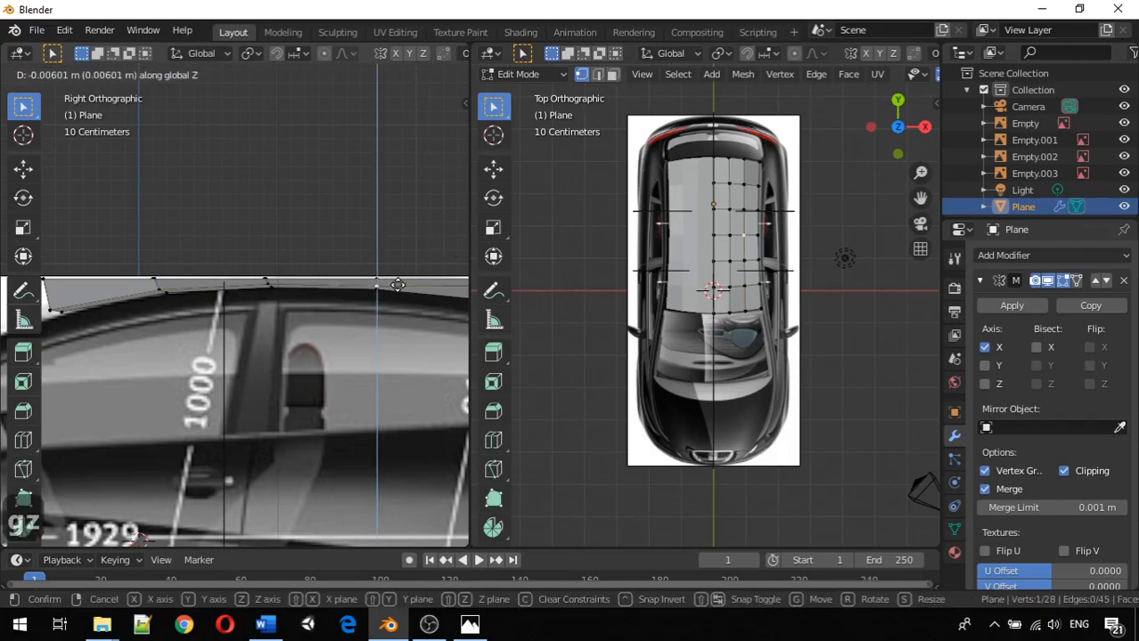
click(397, 287)
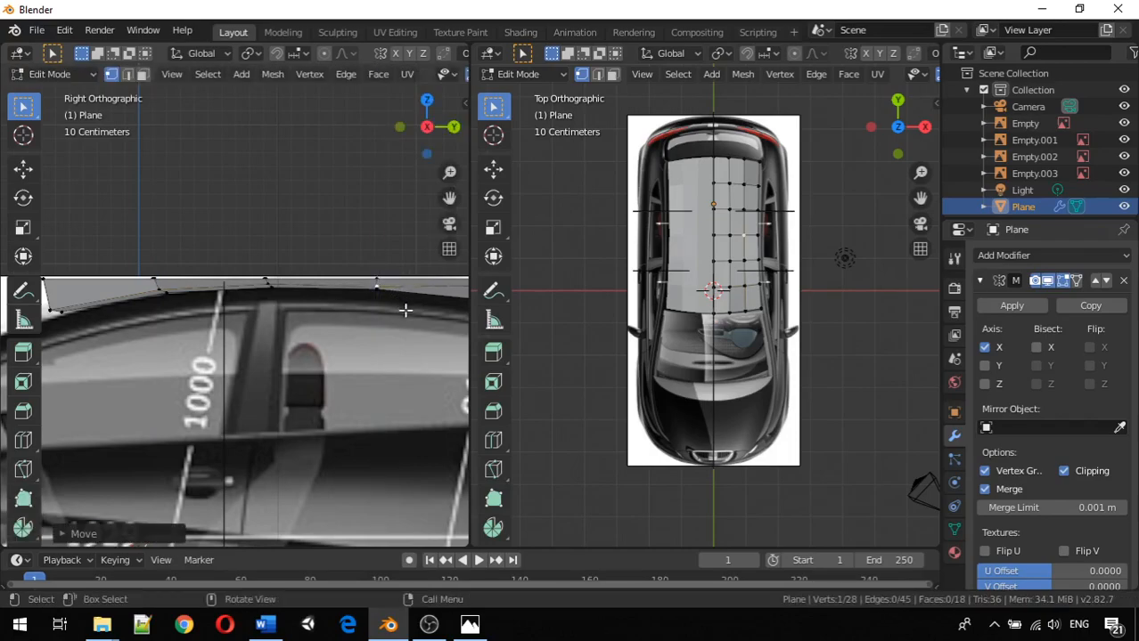
Step: Lower the loop's fifth vertex from the windshield about 0.07 m and the sixth about 0.17 m along Z
shift+middle_drag(404, 311, 277, 297)
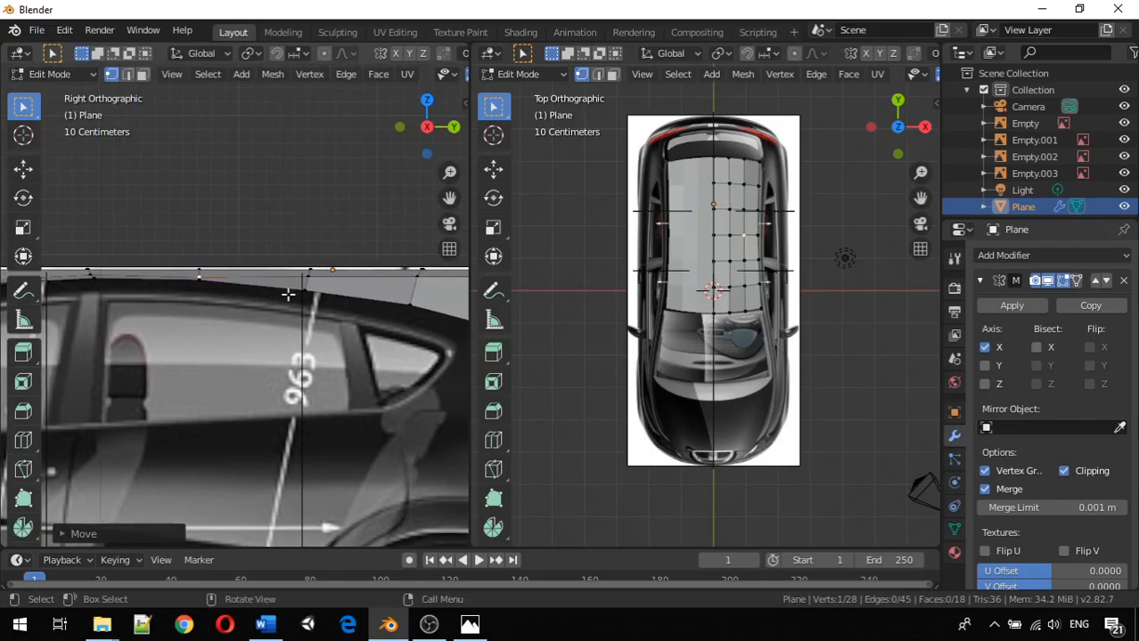
click(308, 276)
key(g)
key(z)
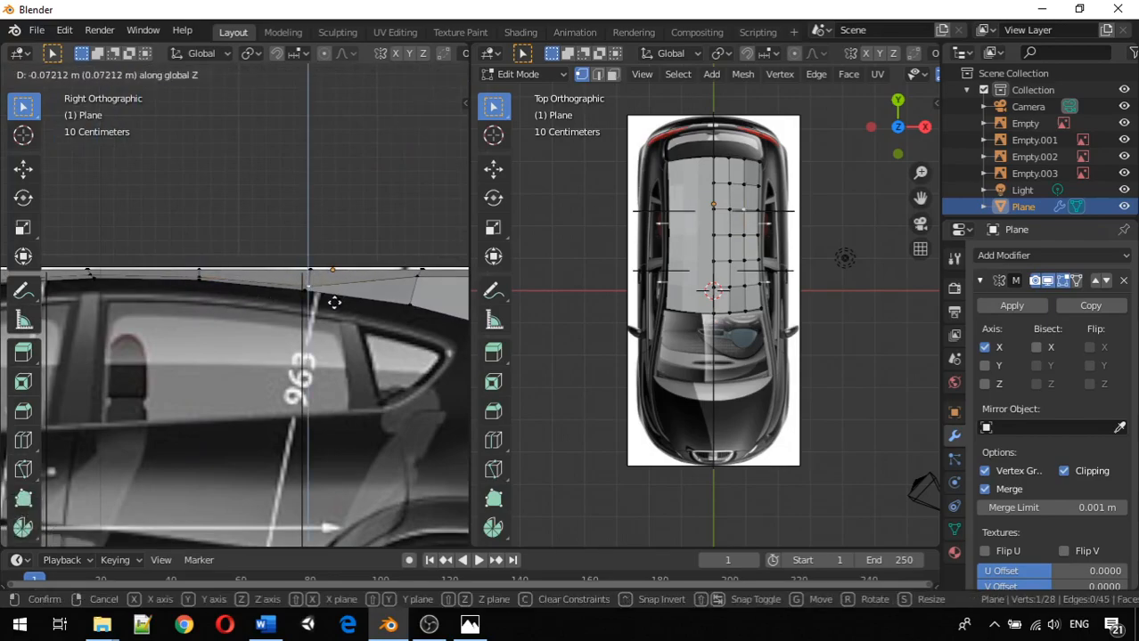
click(333, 303)
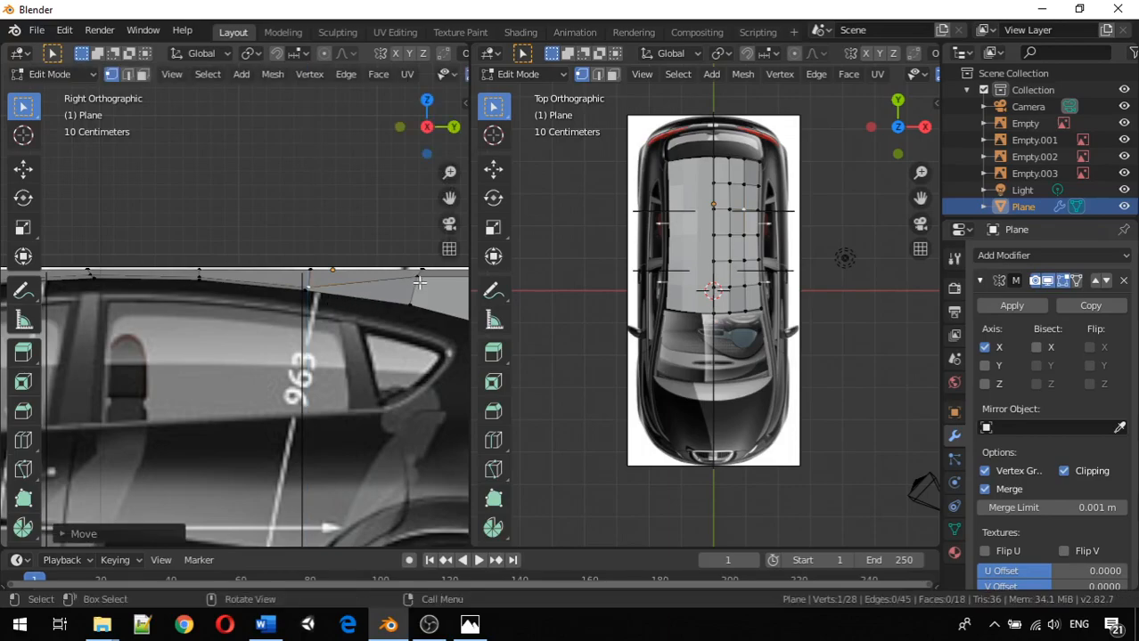
key(g)
key(z)
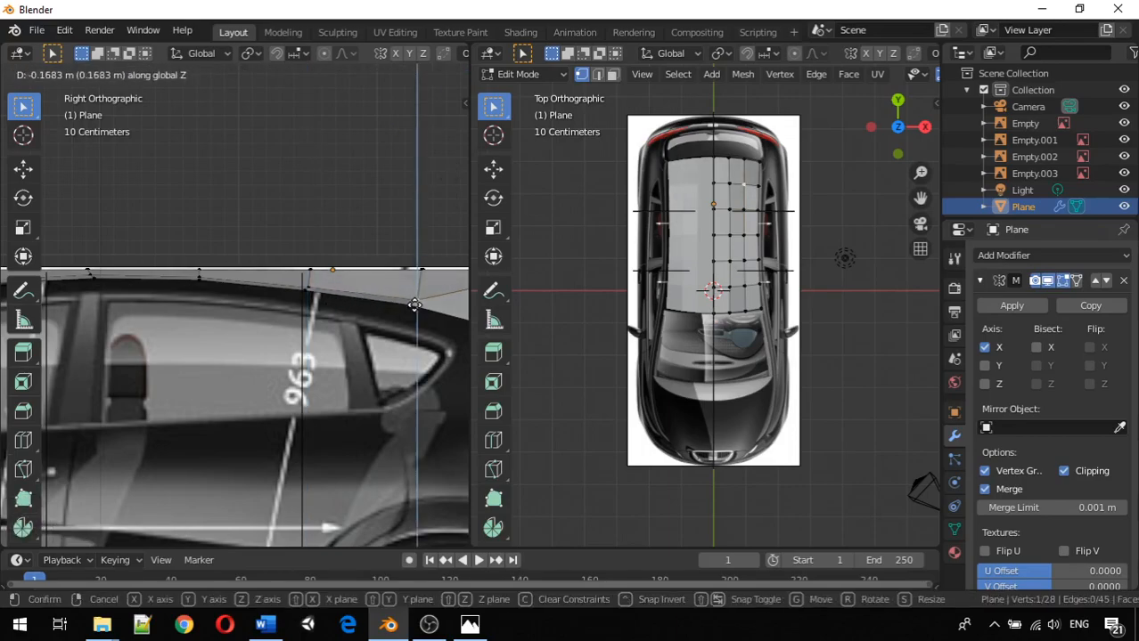
click(415, 308)
Step: Lower the loop's rearmost vertex about 0.32 m along Z and fine-tune its height against the roofline
scroll(415, 314, down, 1)
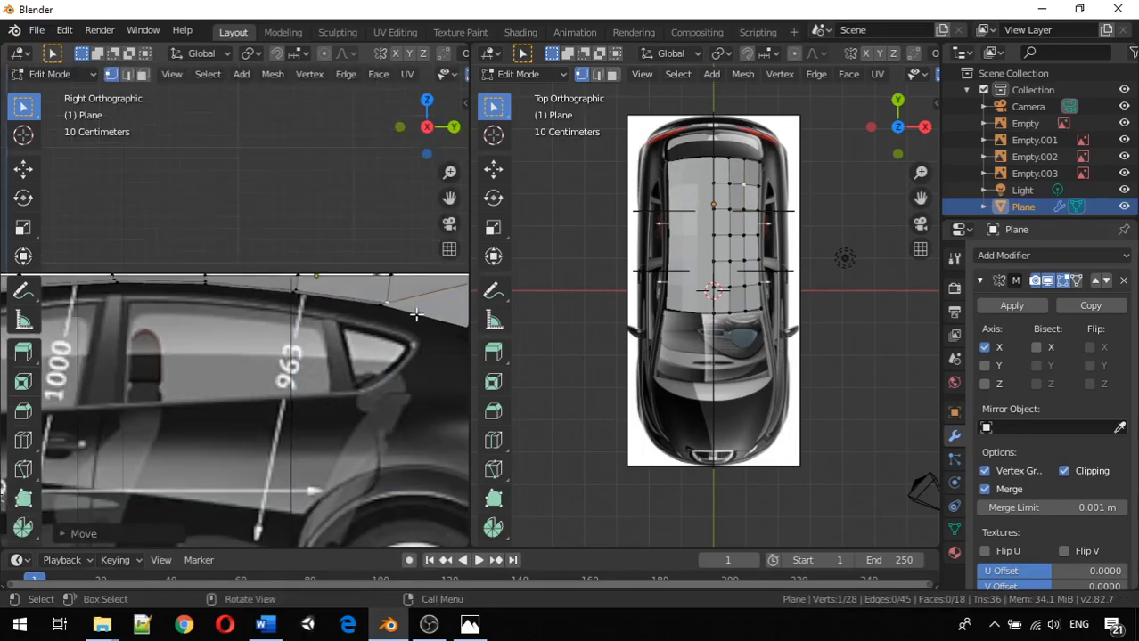
scroll(415, 313, down, 1)
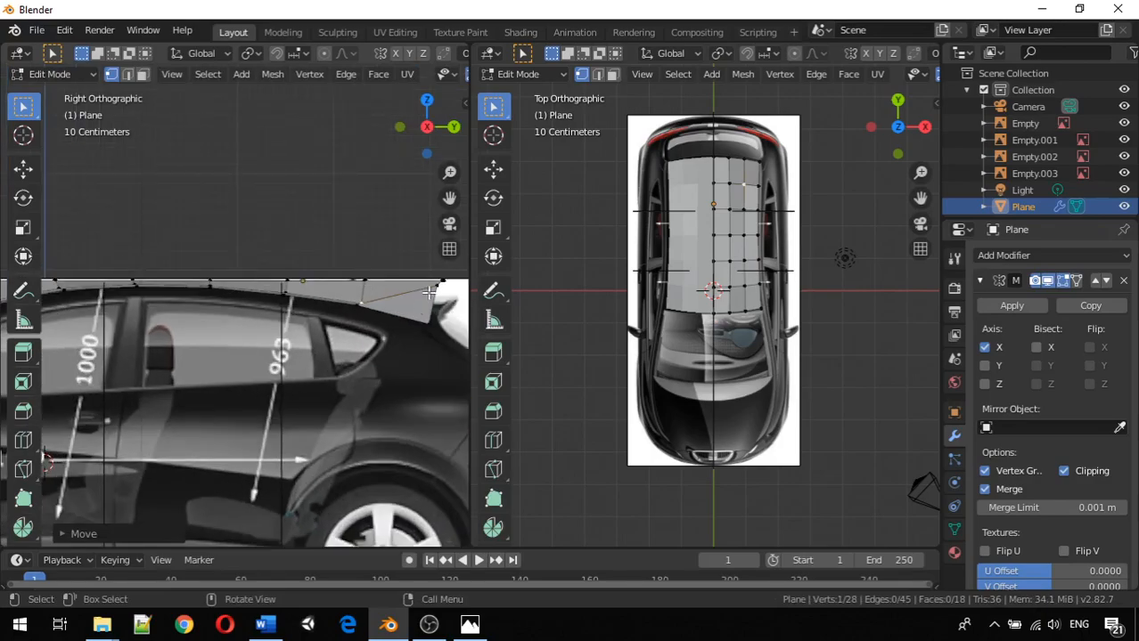
click(439, 287)
key(g)
key(z)
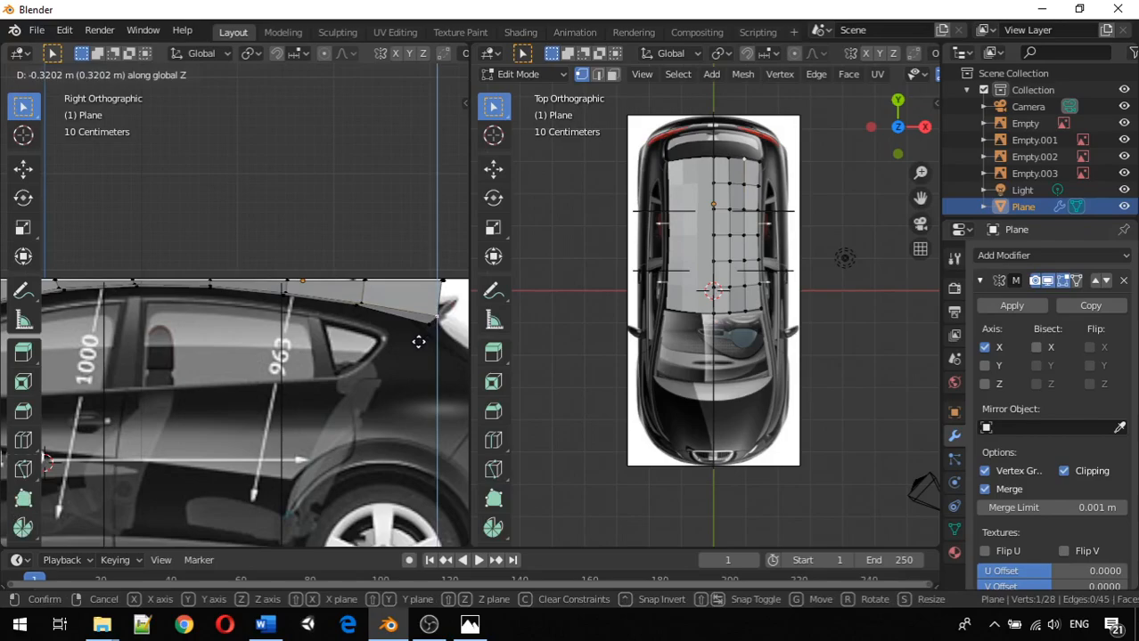
click(416, 342)
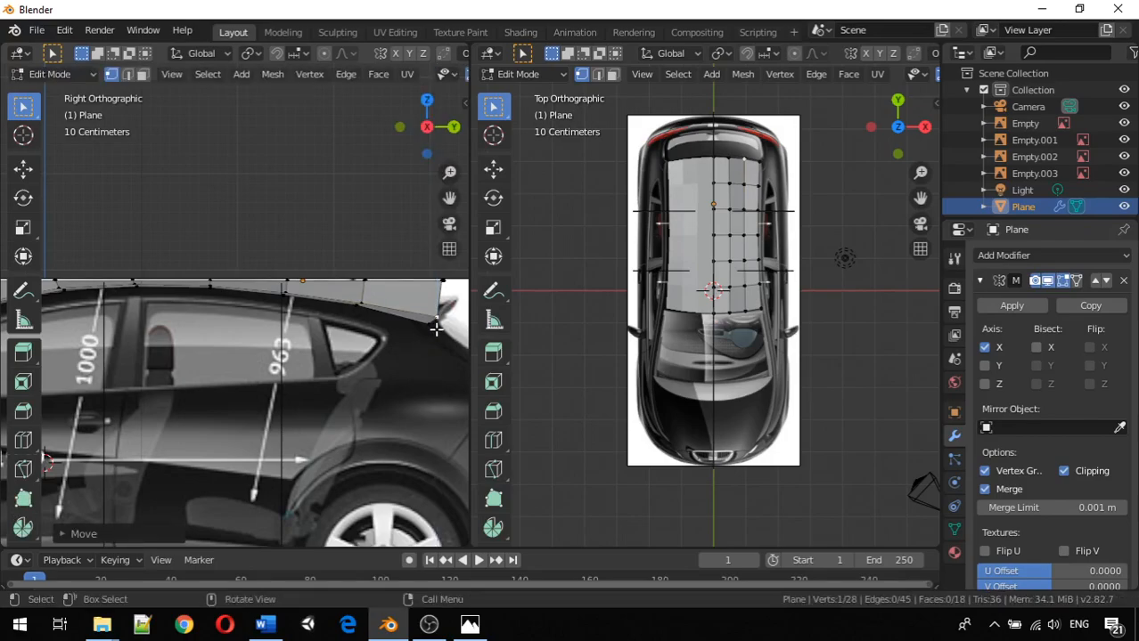
key(g)
key(z)
click(435, 329)
Step: Select the lengthwise inner edge loop nearest the roof's centerline and lower it slightly along Z in the side view
alt+click(727, 251)
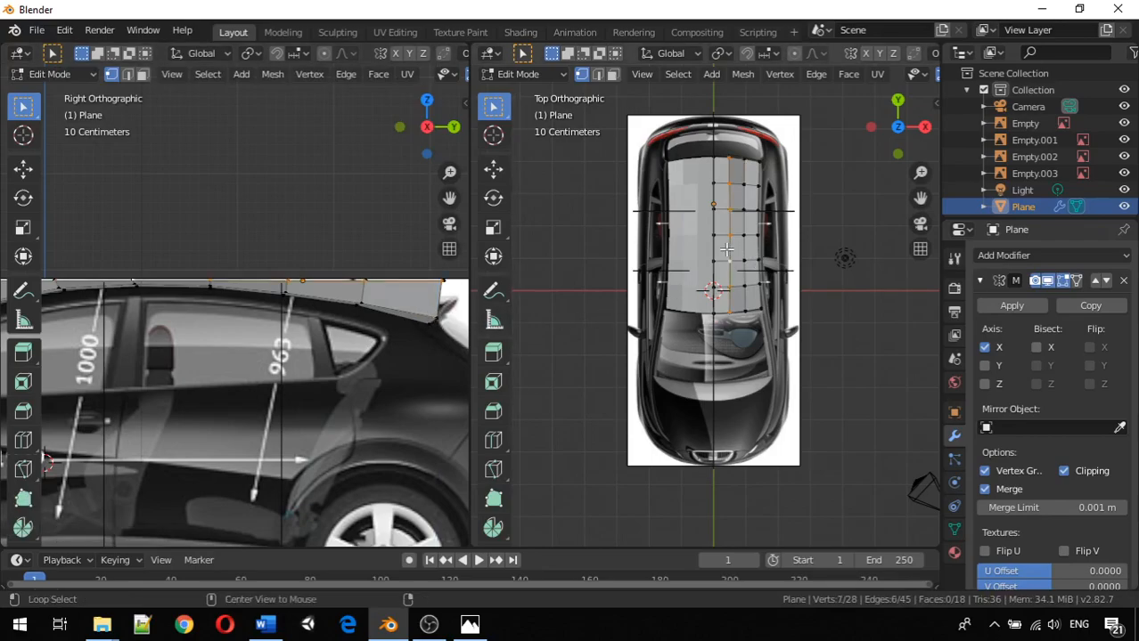
mouse_move(355, 292)
middle_down()
mouse_move(369, 296)
mouse_move(343, 291)
middle_up()
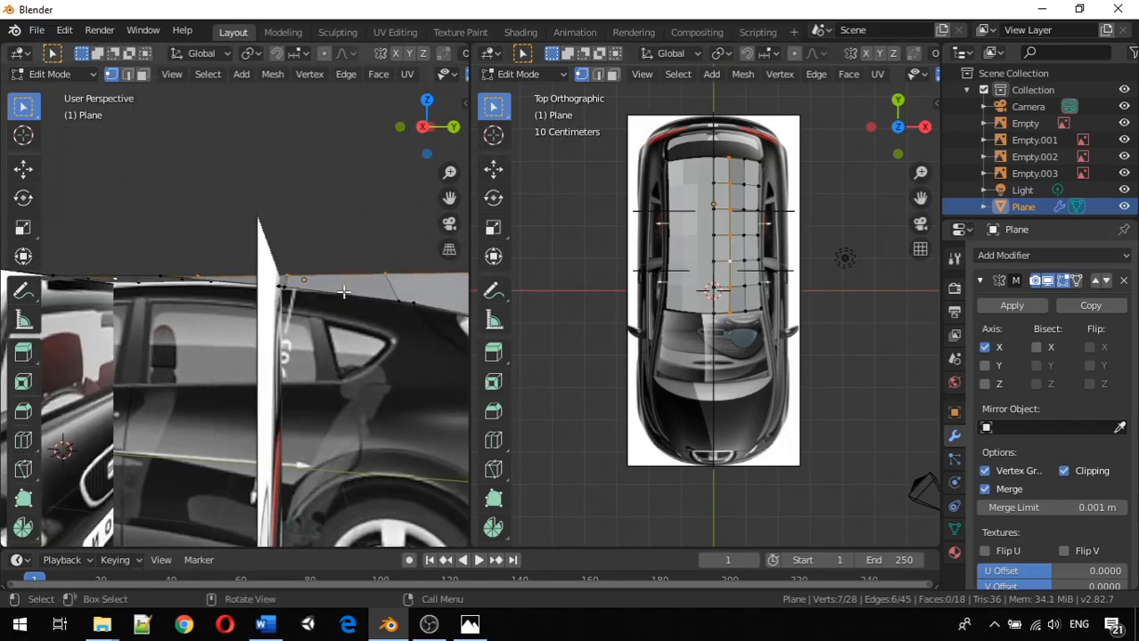
key(KP_3)
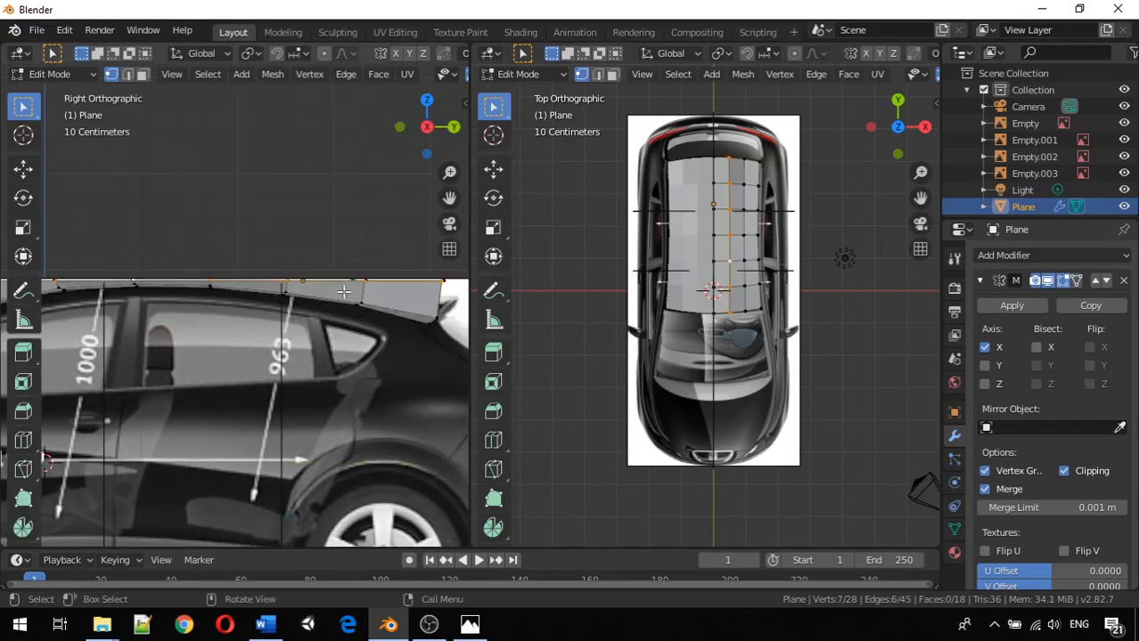
scroll(344, 292, down, 1)
scroll(341, 283, down, 1)
scroll(292, 287, down, 1)
scroll(194, 280, up, 1)
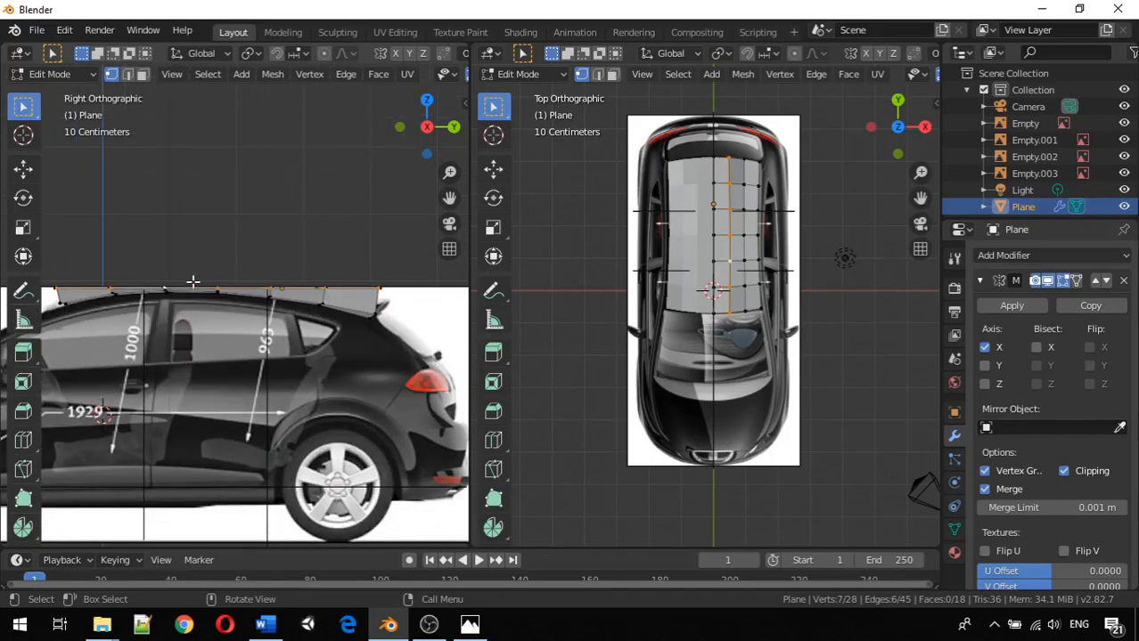
key(g)
key(z)
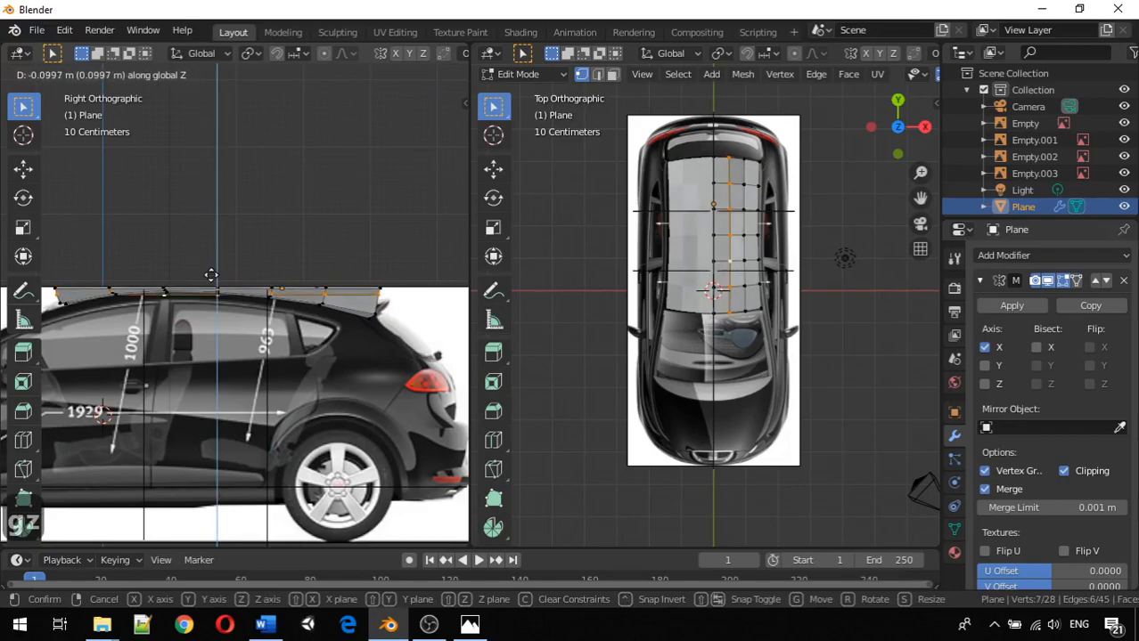
click(215, 270)
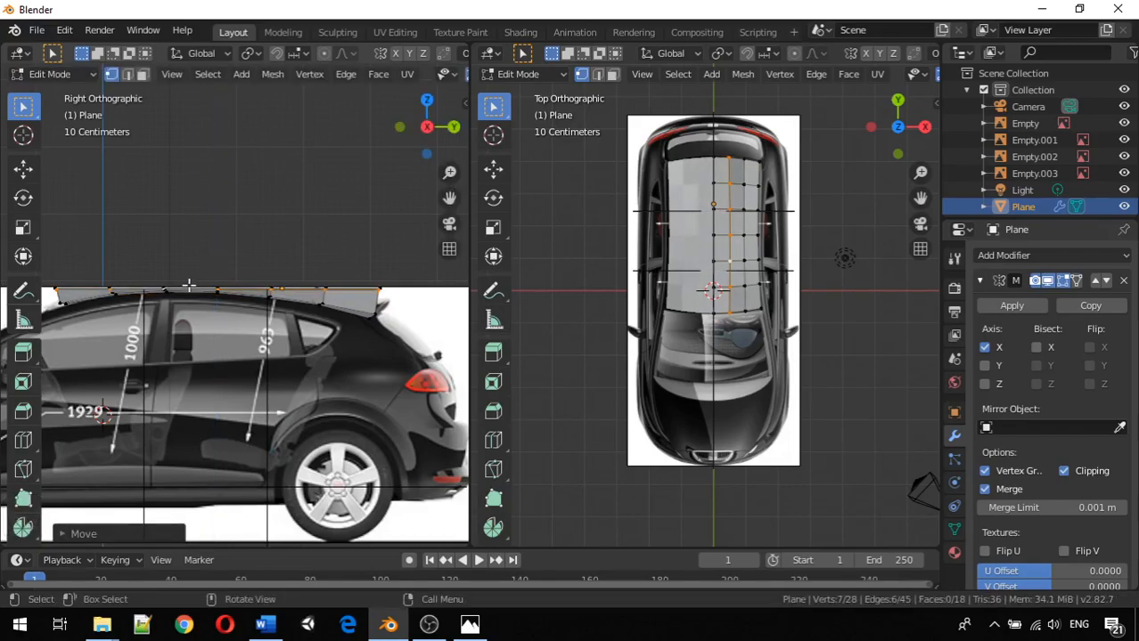
Step: Fine-tune the whole loop's height by lowering it about 0.003 m along Z
scroll(182, 285, up, 5)
shift+middle_drag(183, 284, 428, 313)
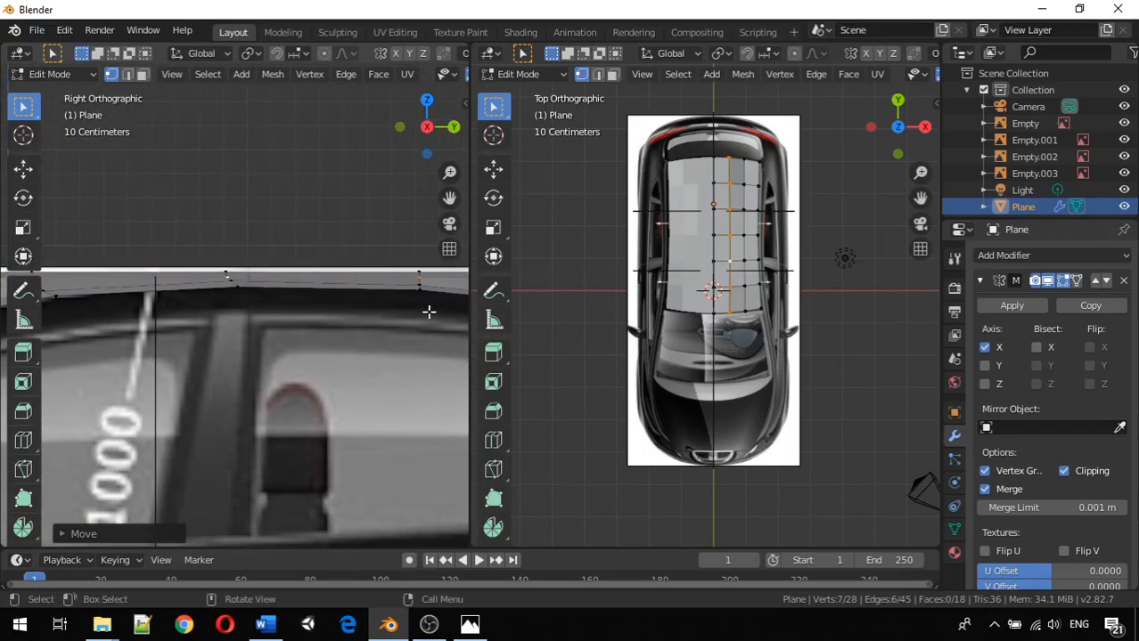
key(g)
key(z)
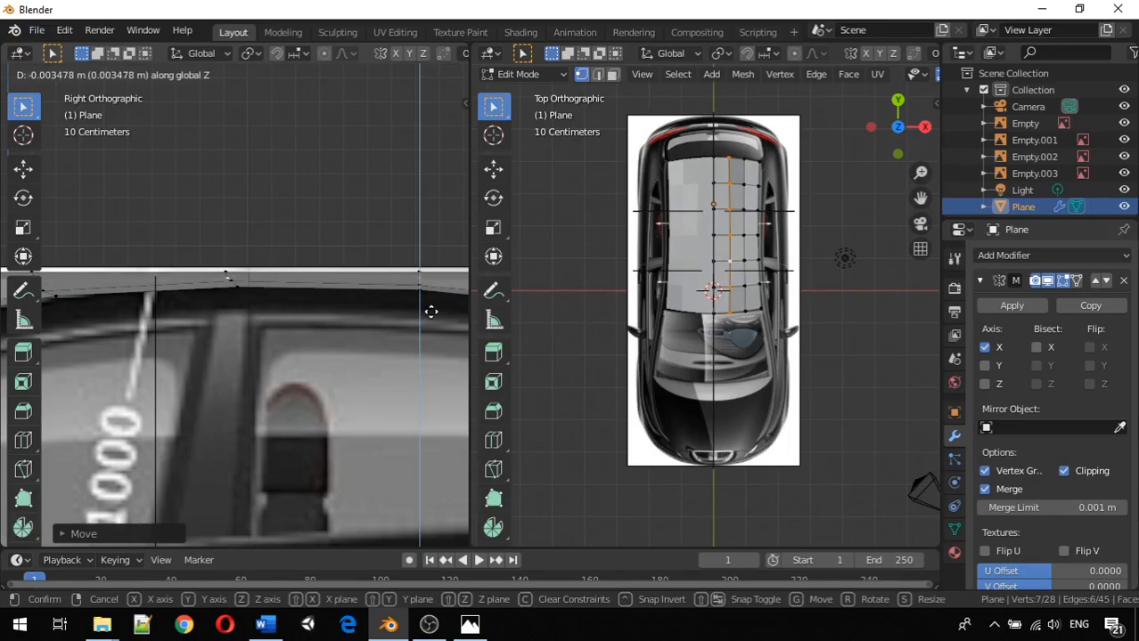
click(430, 311)
Step: Lower the loop's front vertex at the windshield about 0.18 m along Z
scroll(322, 318, down, 3)
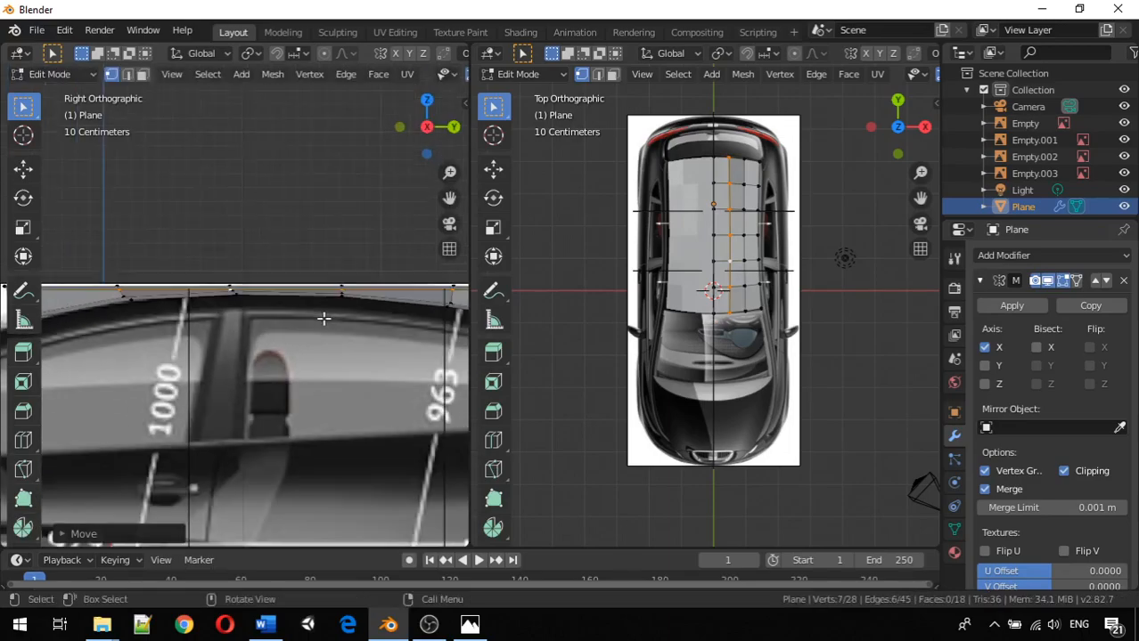
scroll(302, 318, down, 2)
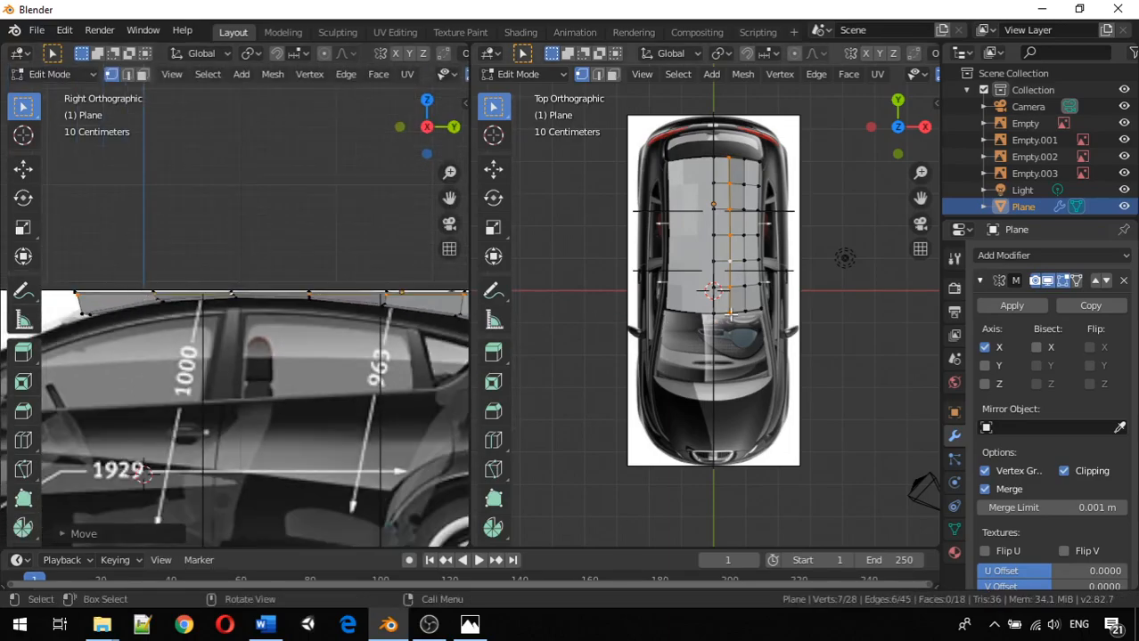
click(96, 280)
key(g)
key(z)
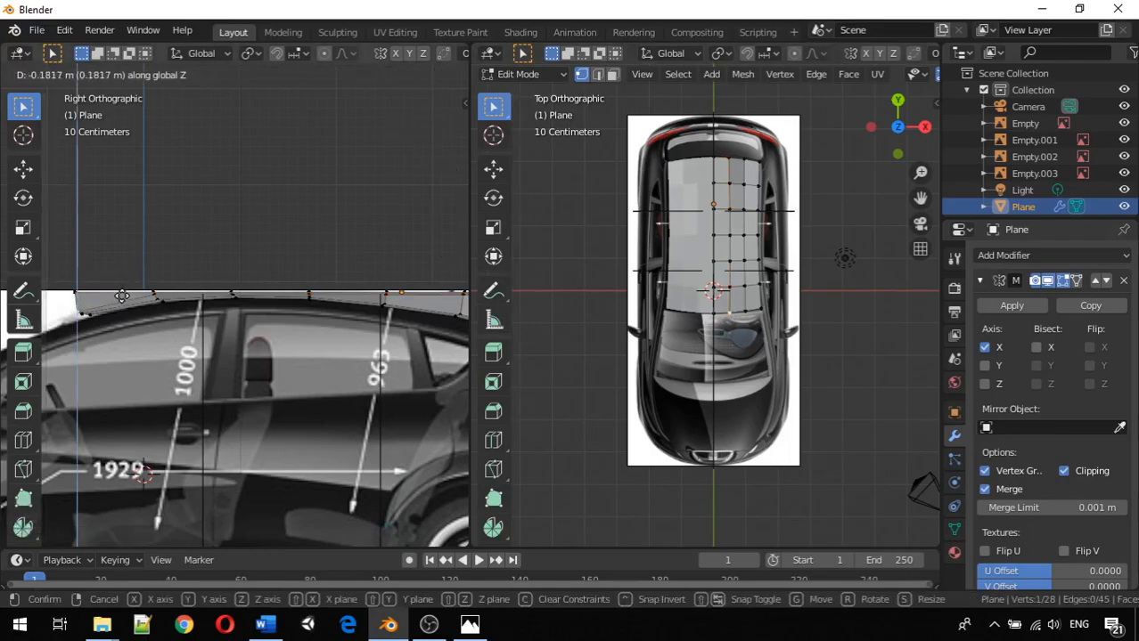
click(143, 294)
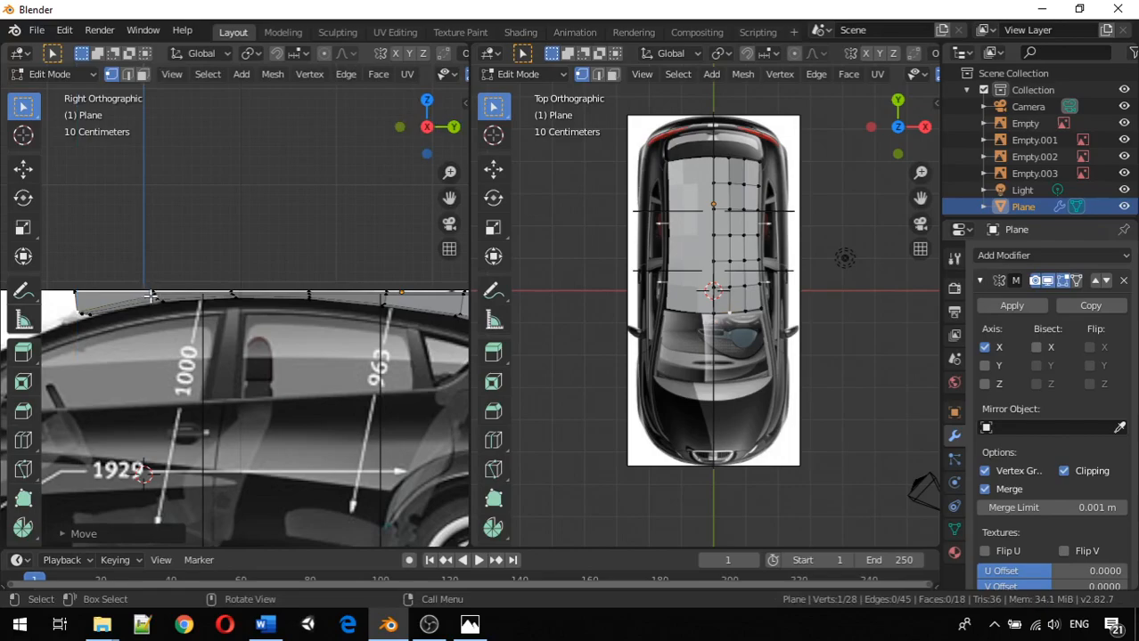
Step: Lower the loop's second vertex from the windshield slightly along Z and fine-tune its height against the neighbouring loops
key(g)
key(z)
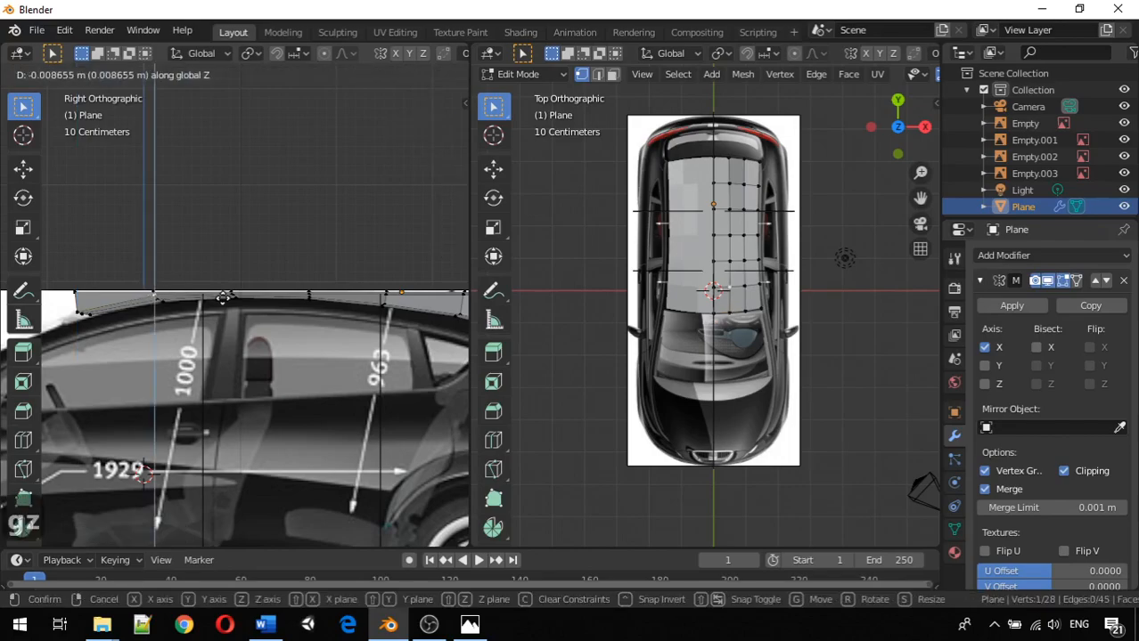
click(230, 297)
scroll(234, 294, up, 4)
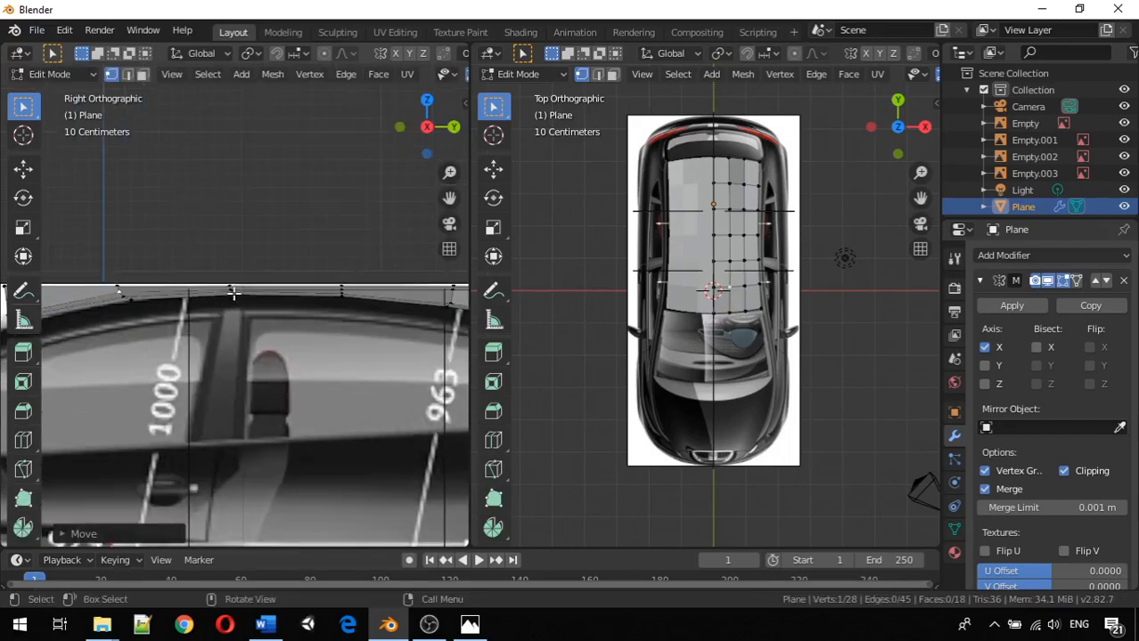
scroll(227, 291, down, 2)
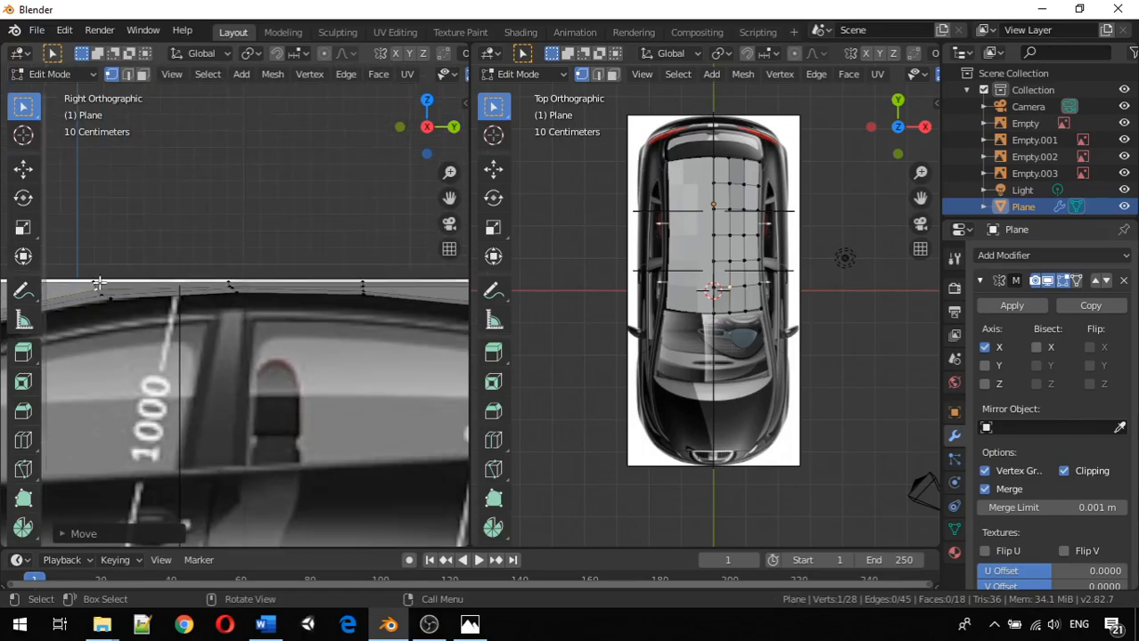
key(g)
key(z)
click(109, 286)
Step: Adjust the height of the loop's third vertex from the windshield slightly along Z
click(230, 285)
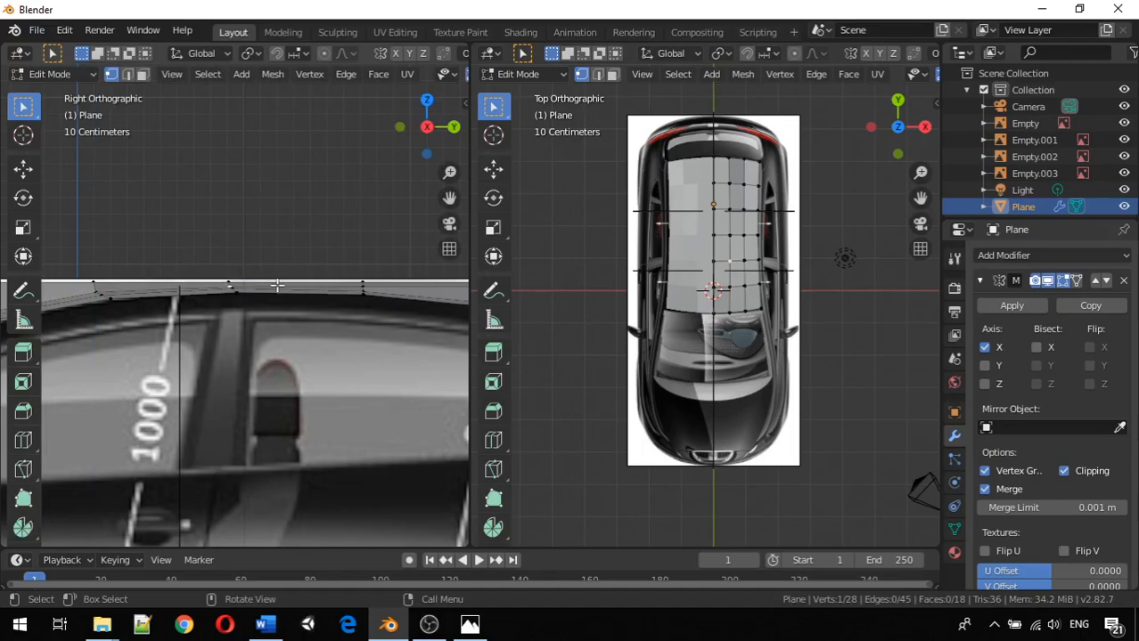
key(g)
key(z)
click(275, 284)
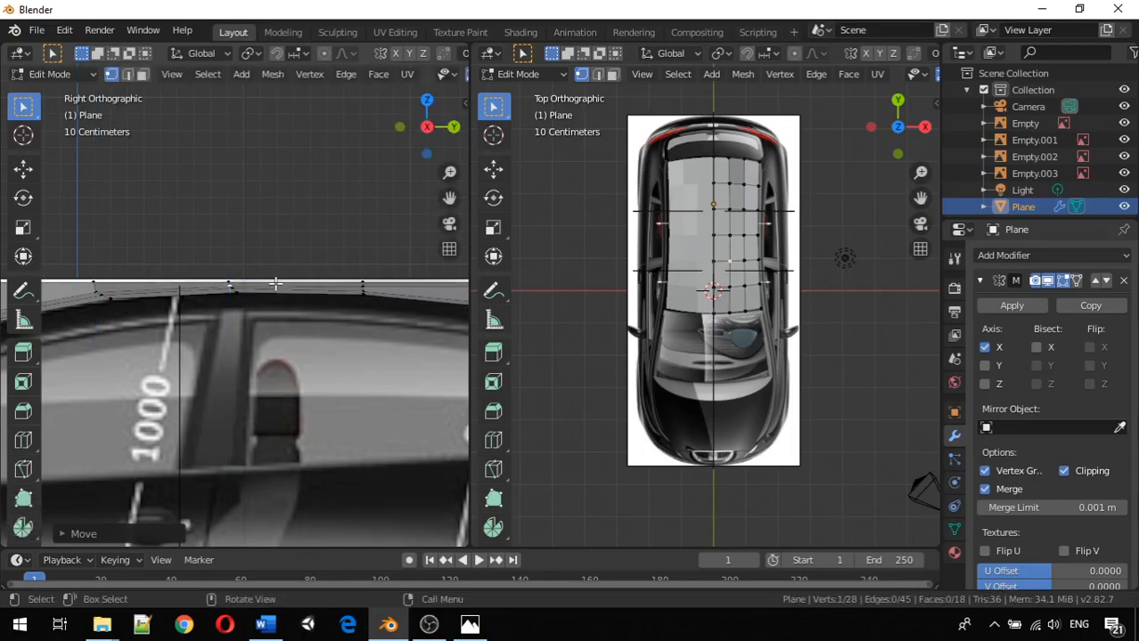
Step: Lower the centerline-side loop's fourth vertex from the windshield about 0.003 m along Z
click(363, 285)
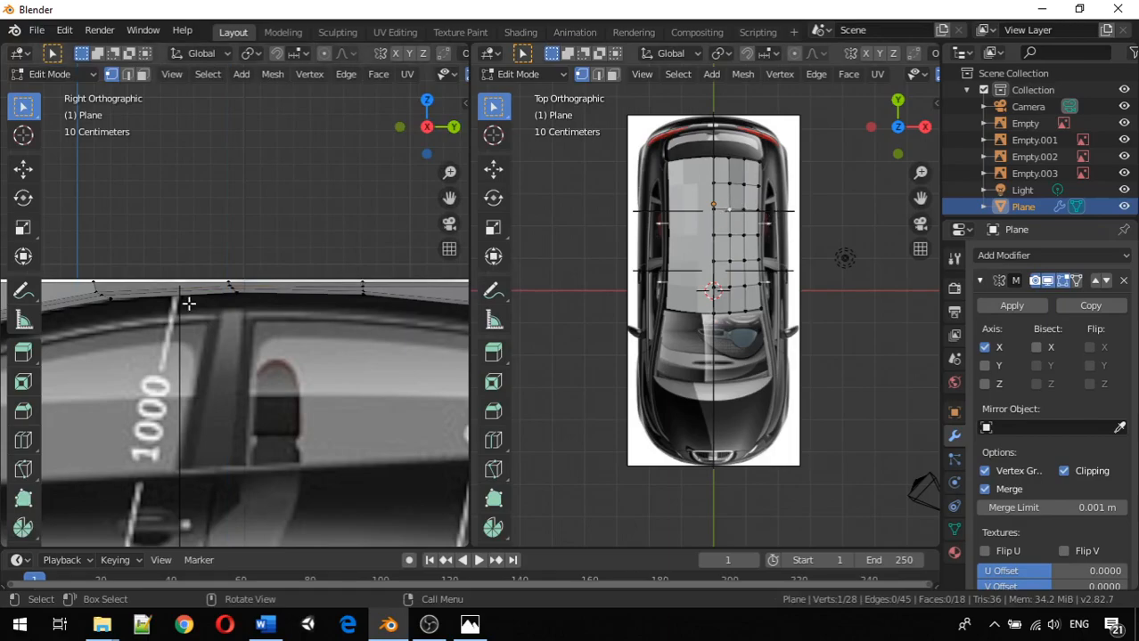
scroll(191, 303, down, 2)
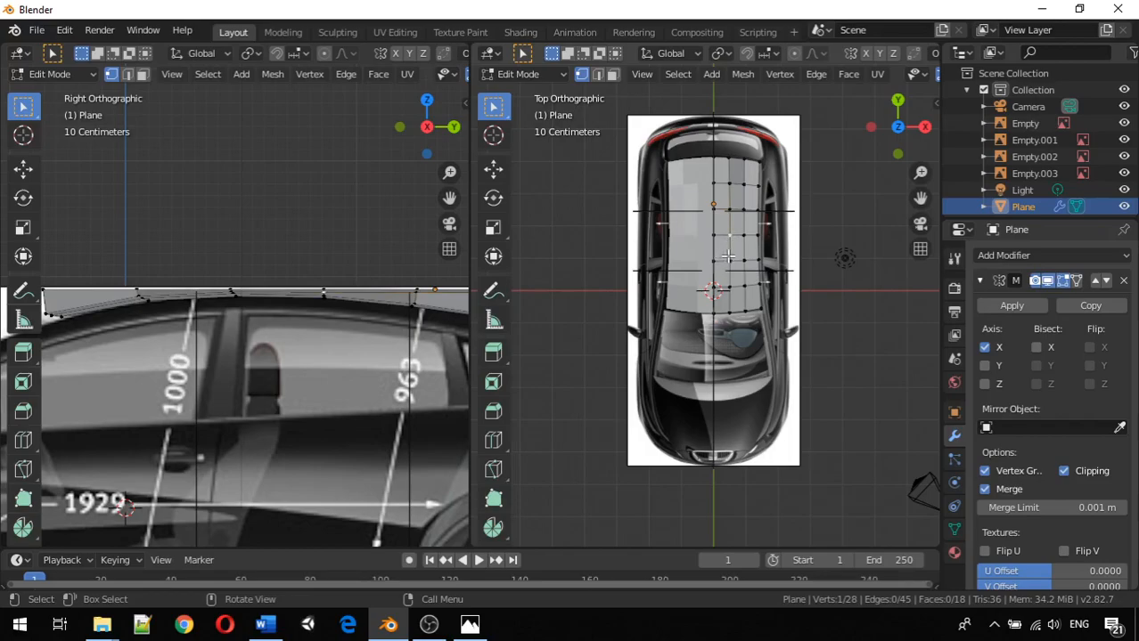
scroll(210, 265, up, 3)
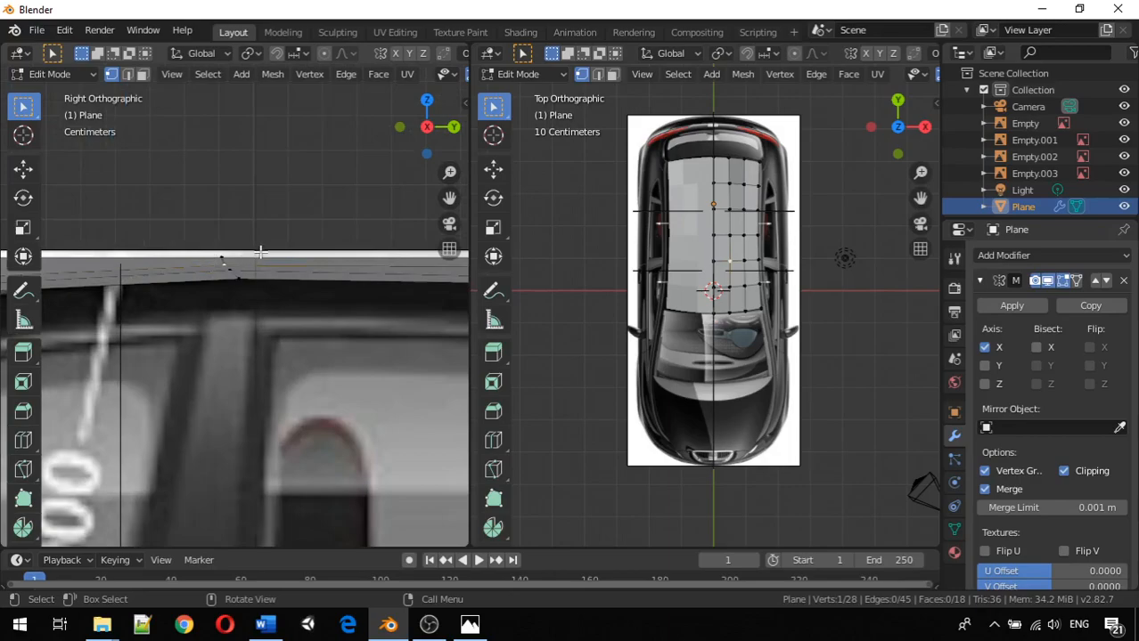
scroll(260, 253, down, 2)
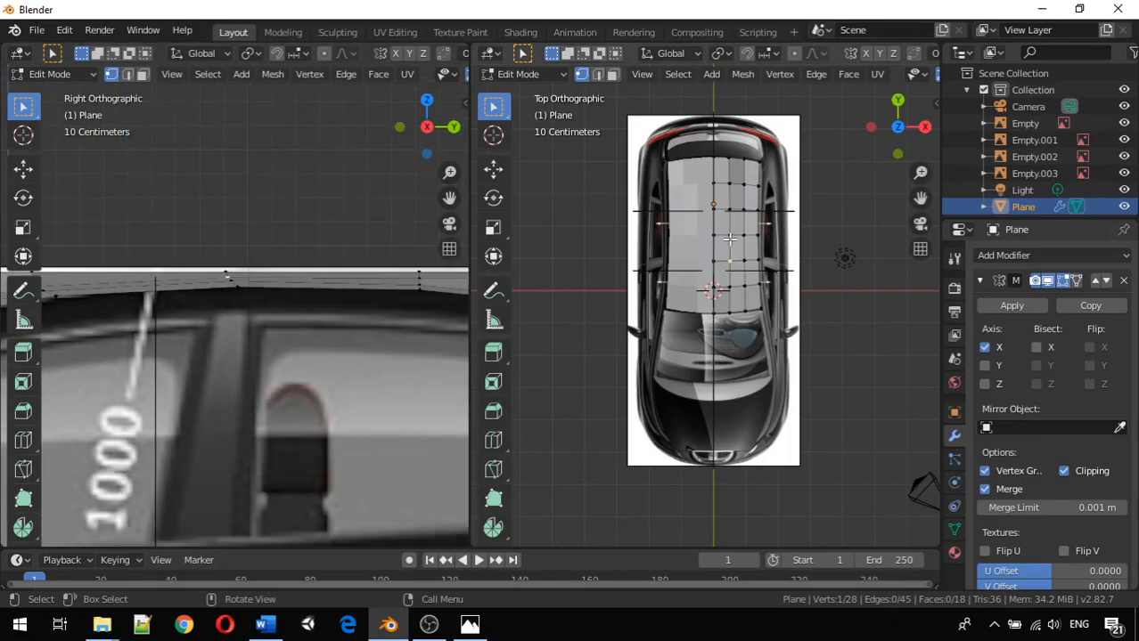
key(z)
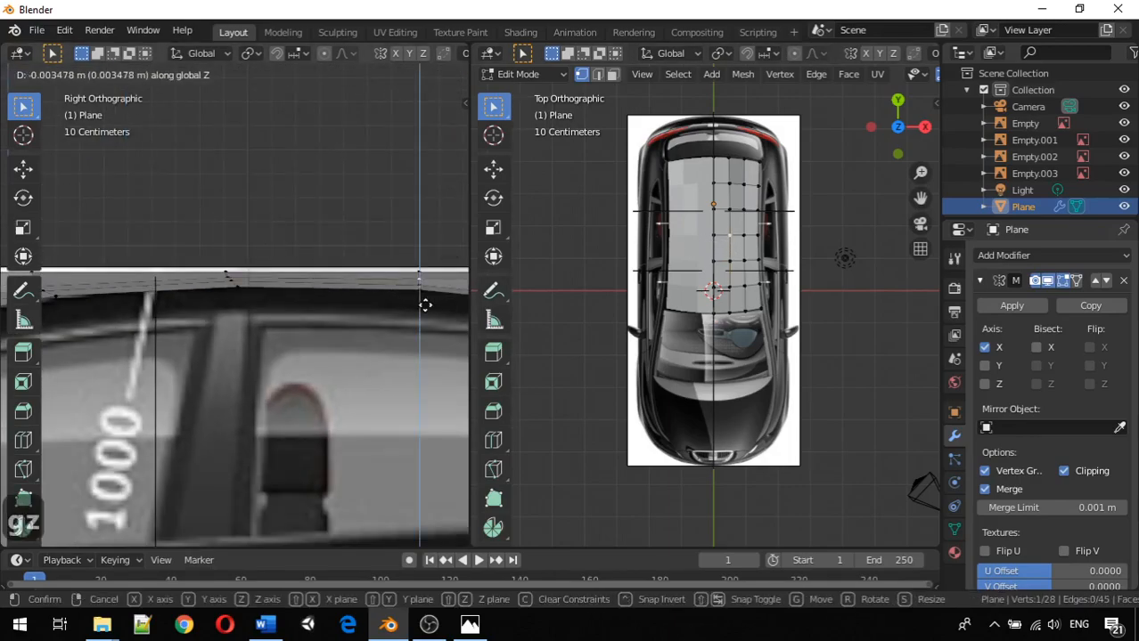
click(425, 307)
Step: Lower the loop's fifth vertex from the windshield along Z towards the neighbouring loop's height
scroll(426, 311, down, 3)
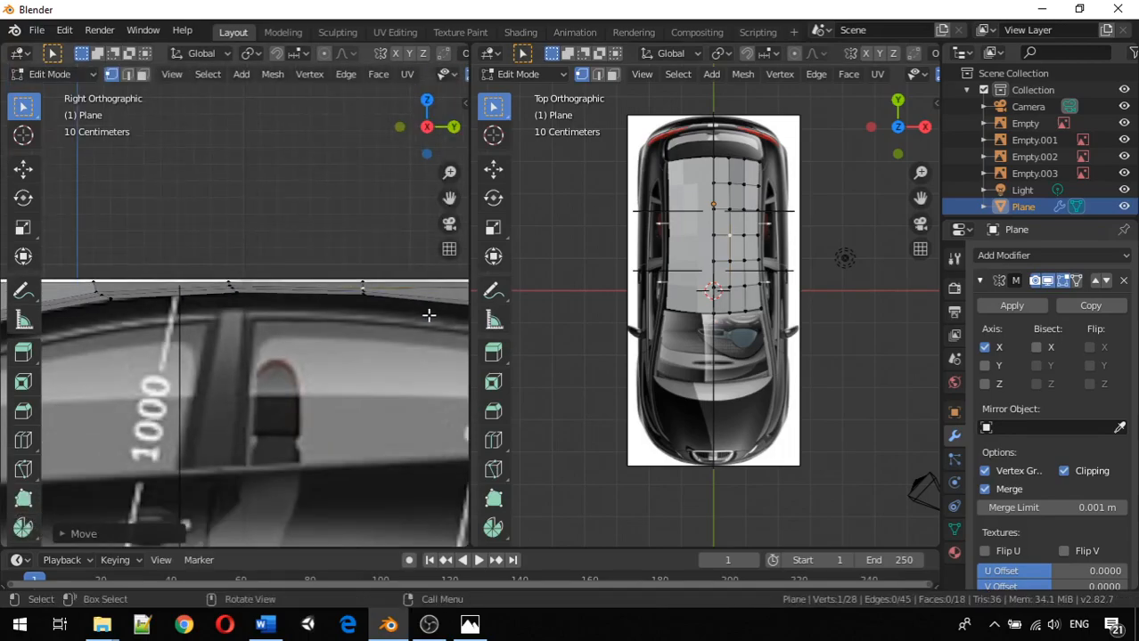
click(452, 291)
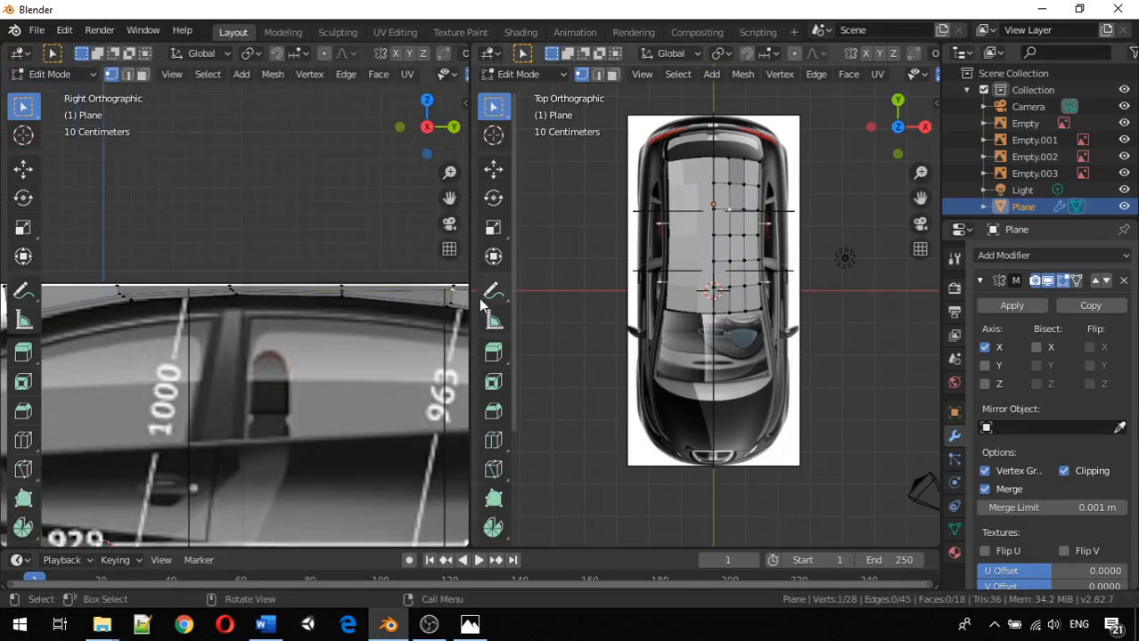
key(g)
key(z)
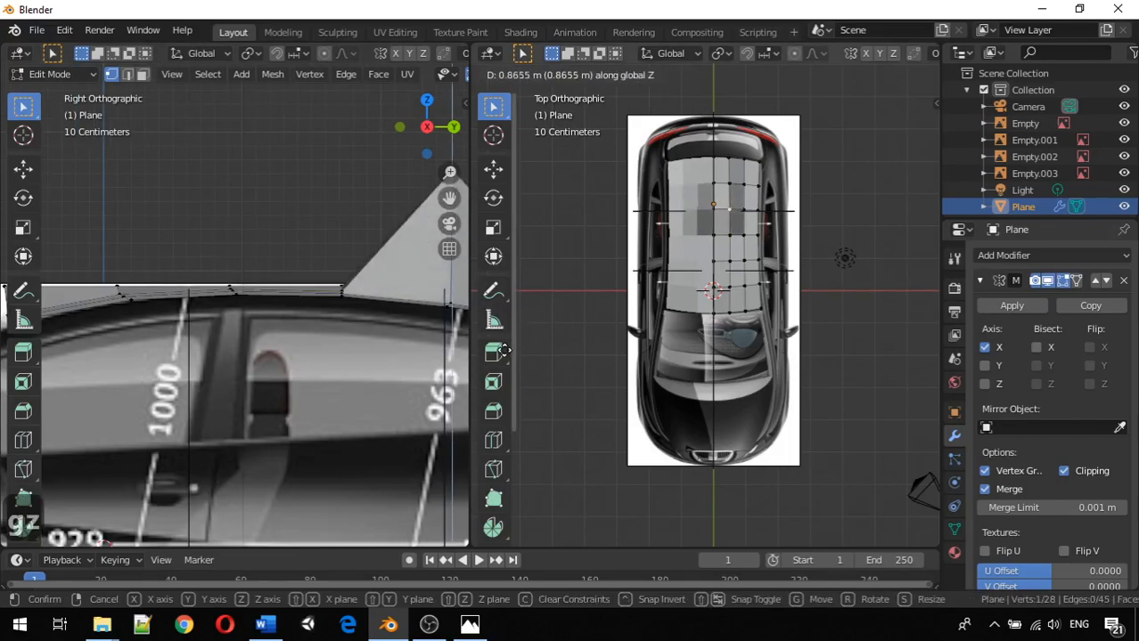
click(924, 329)
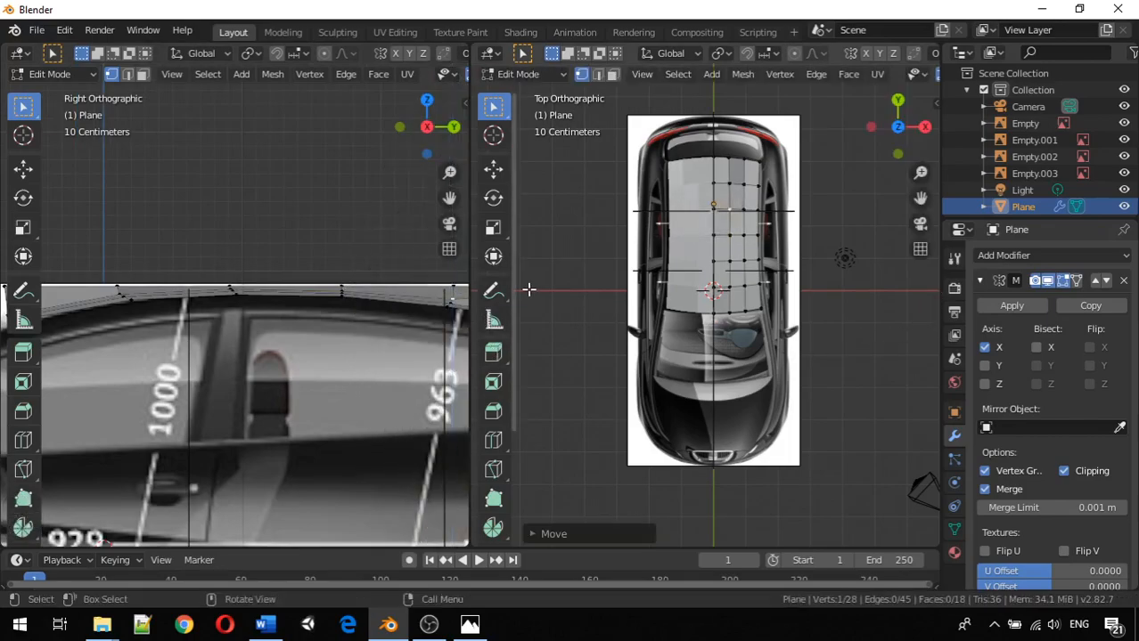
Step: Lower the loop's sixth vertex from the windshield about 0.16 m along Z
shift+middle_drag(396, 276, 244, 287)
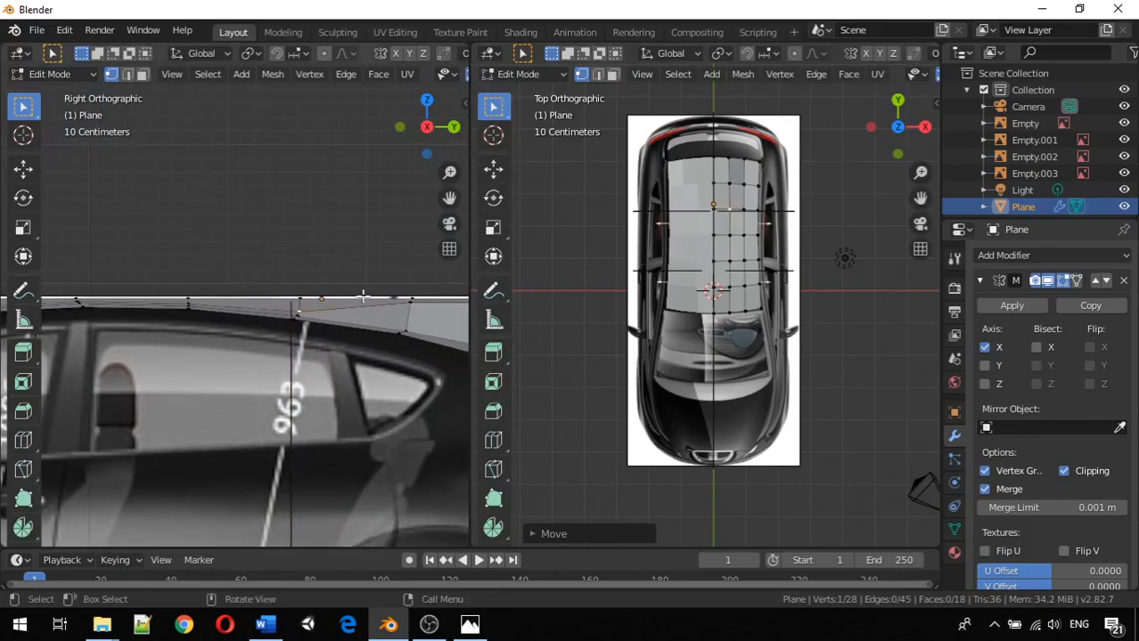
click(410, 304)
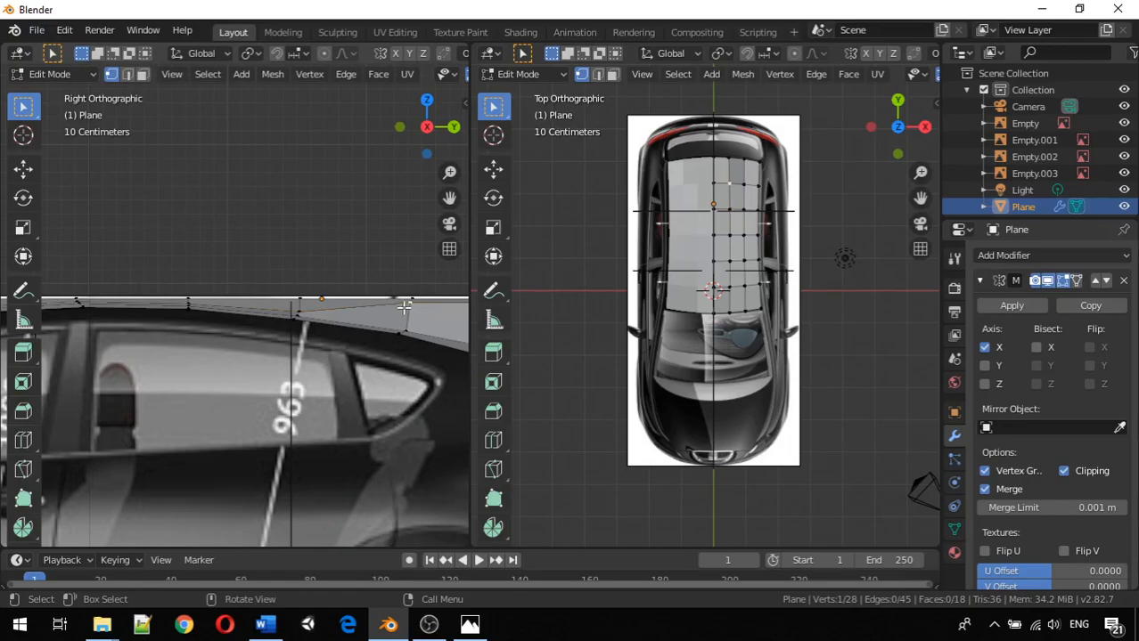
key(g)
key(z)
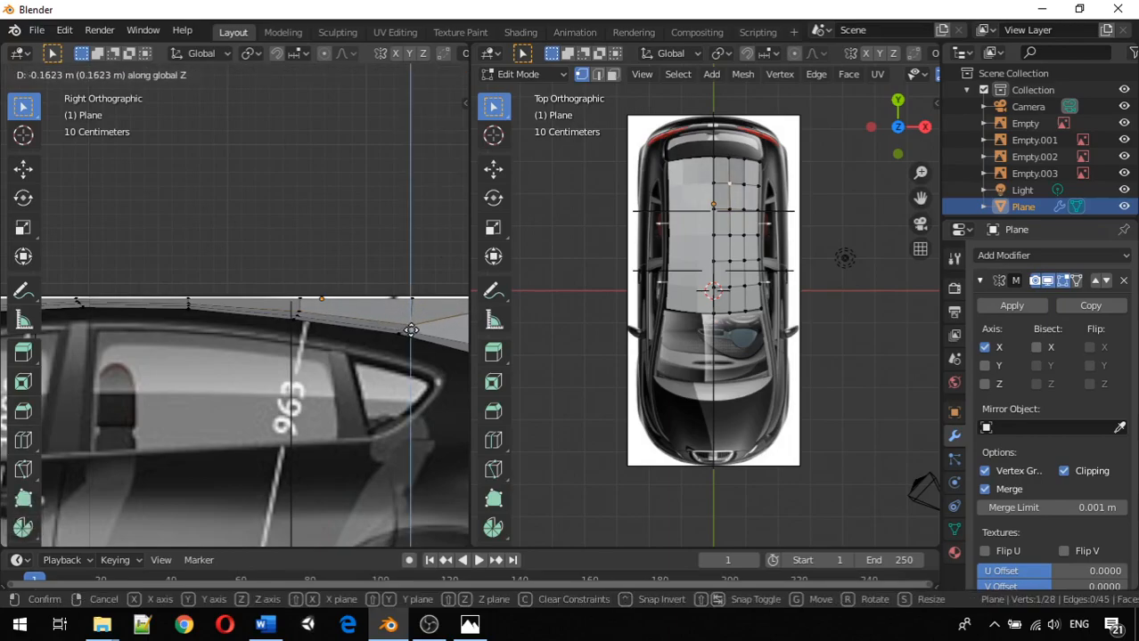
click(413, 329)
Step: Lower the loop's rearmost vertex about 0.25 m along Z
scroll(417, 324, down, 1)
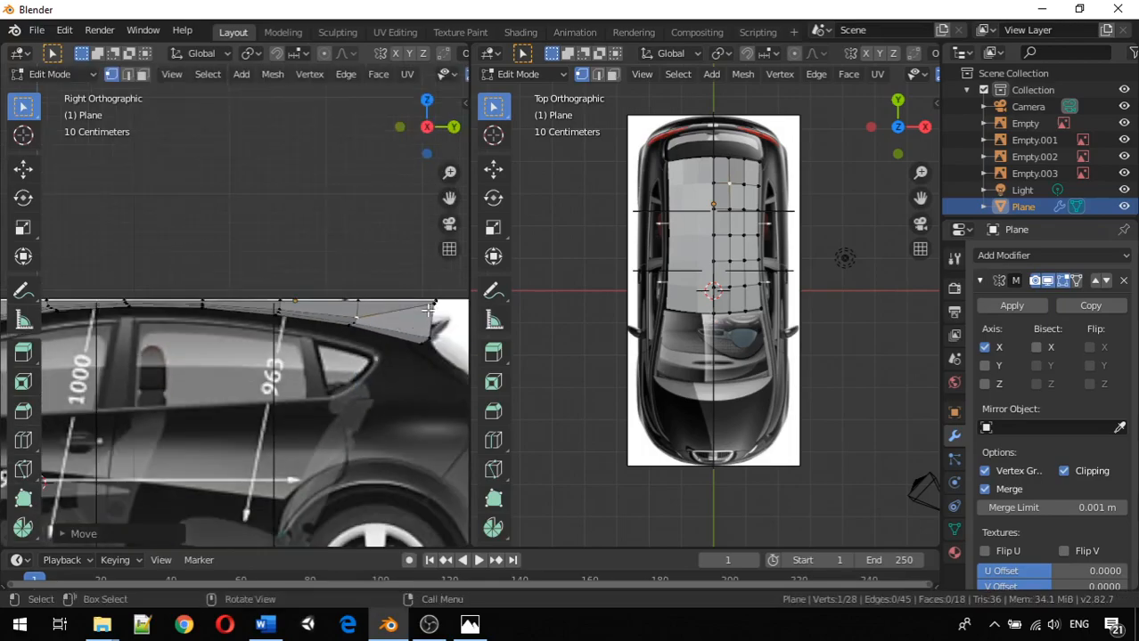
click(432, 304)
key(g)
key(z)
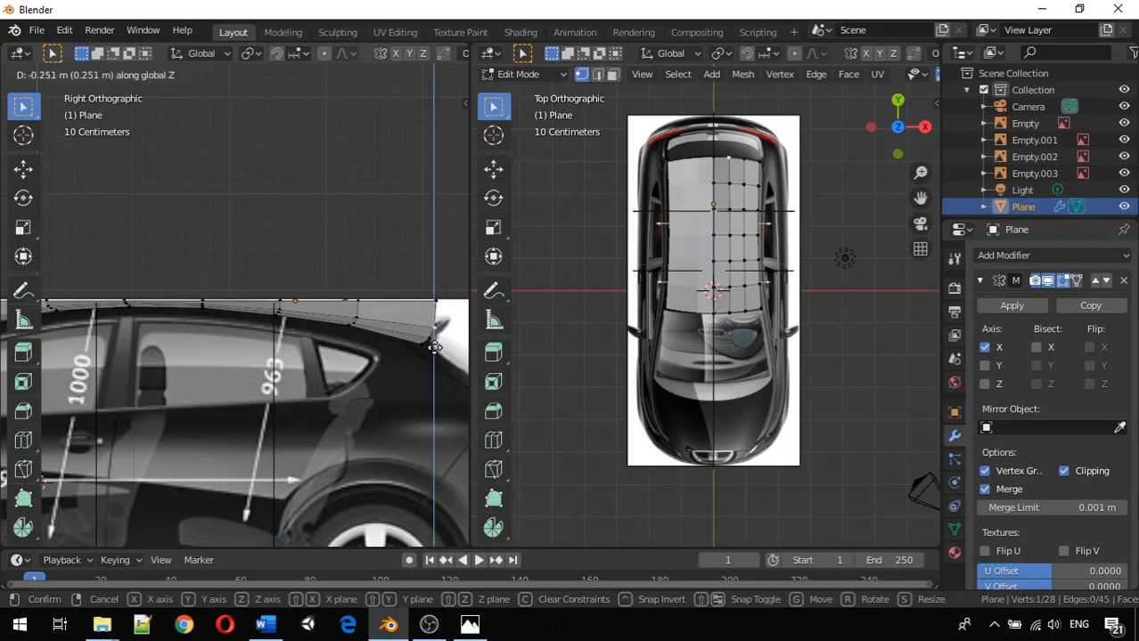
click(435, 347)
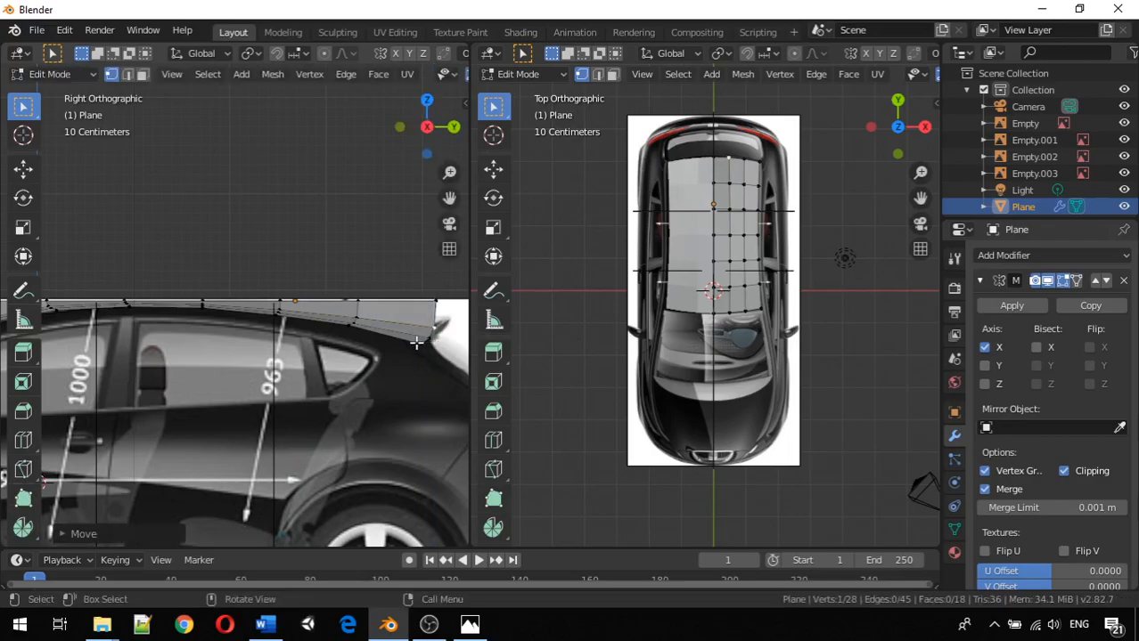
scroll(406, 338, down, 2)
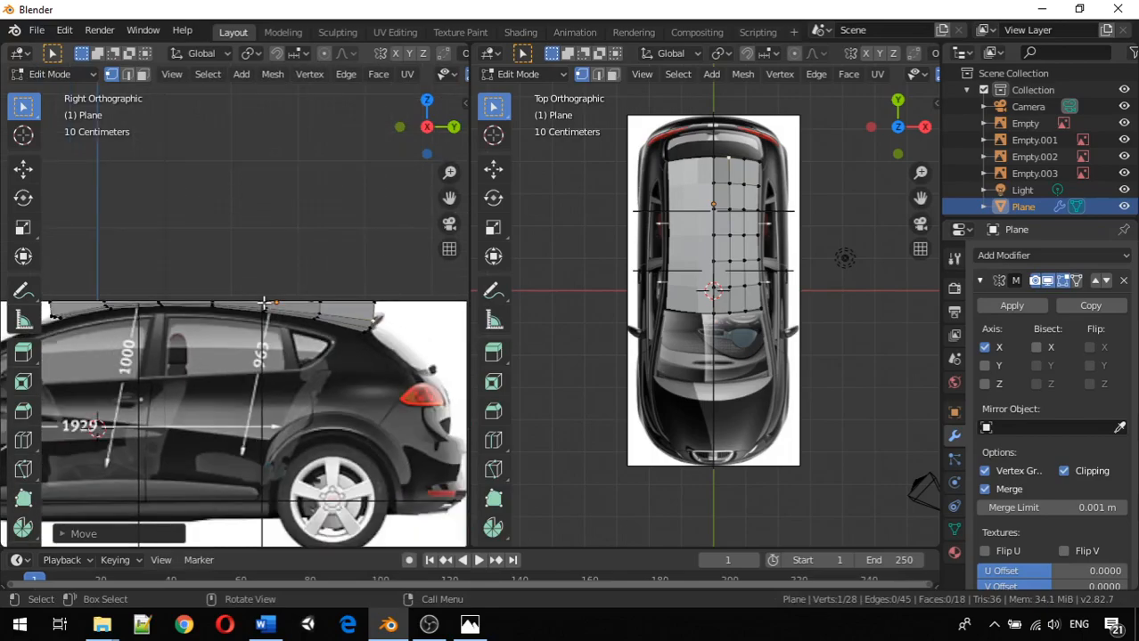
scroll(303, 268, down, 1)
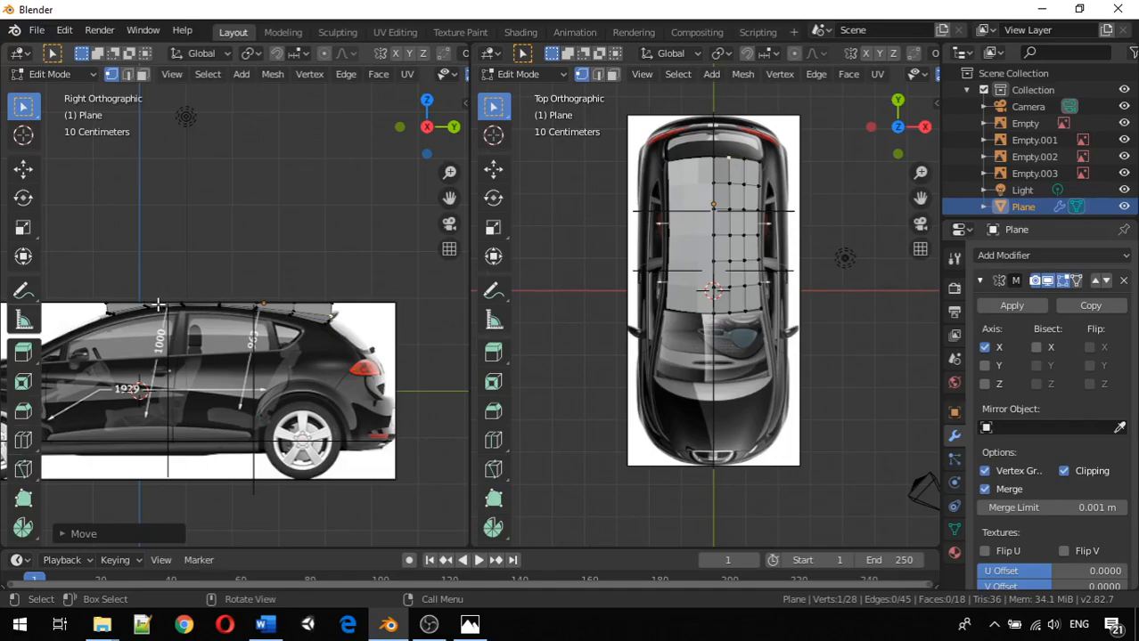
scroll(158, 303, up, 5)
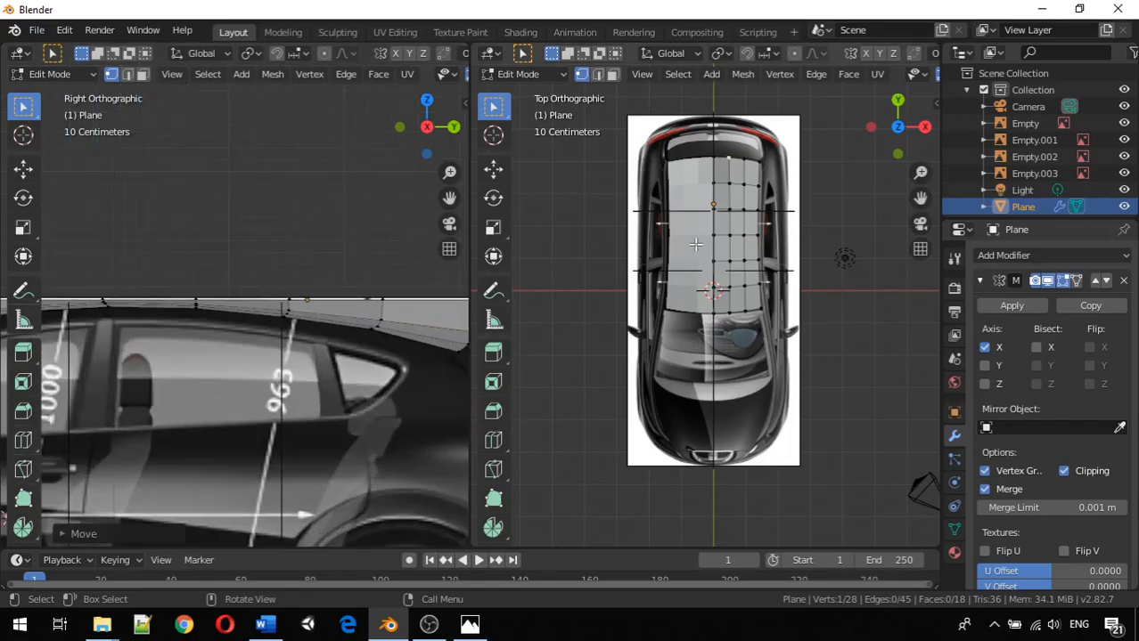
Step: Lower the roof plane's whole centerline edge loop about 0.04 m along Z
alt+click(706, 242)
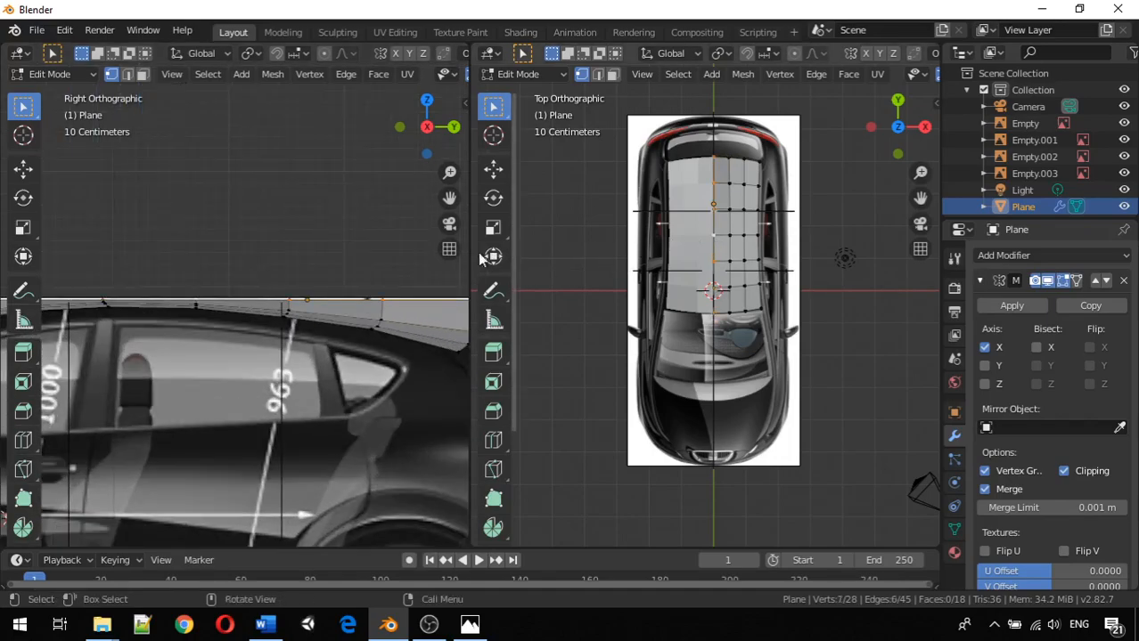
scroll(352, 249, down, 2)
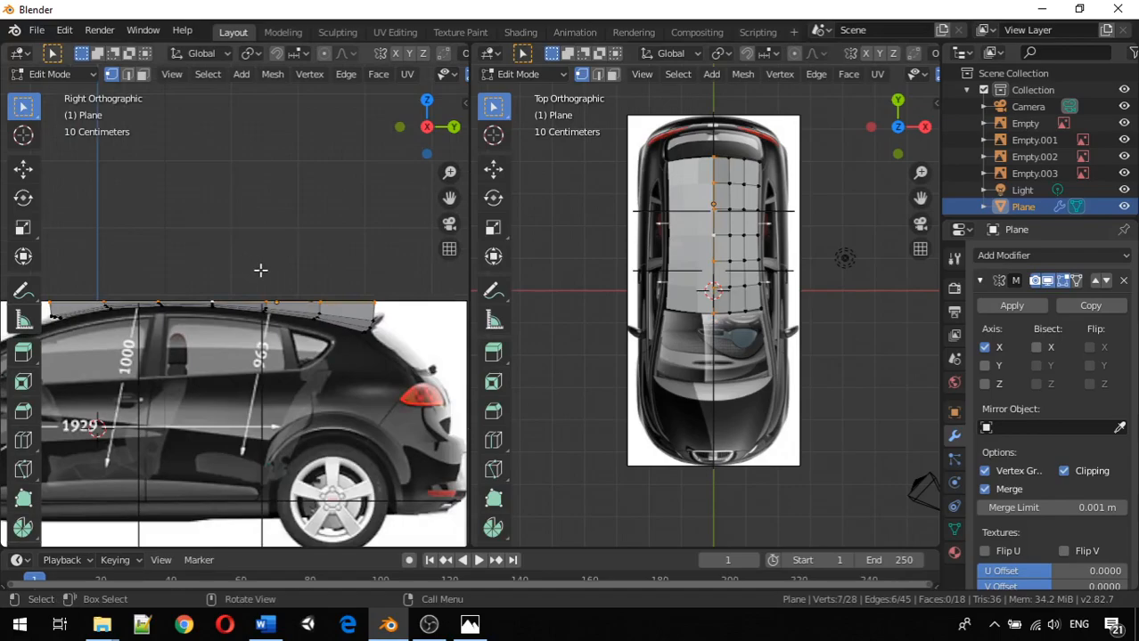
key(g)
key(z)
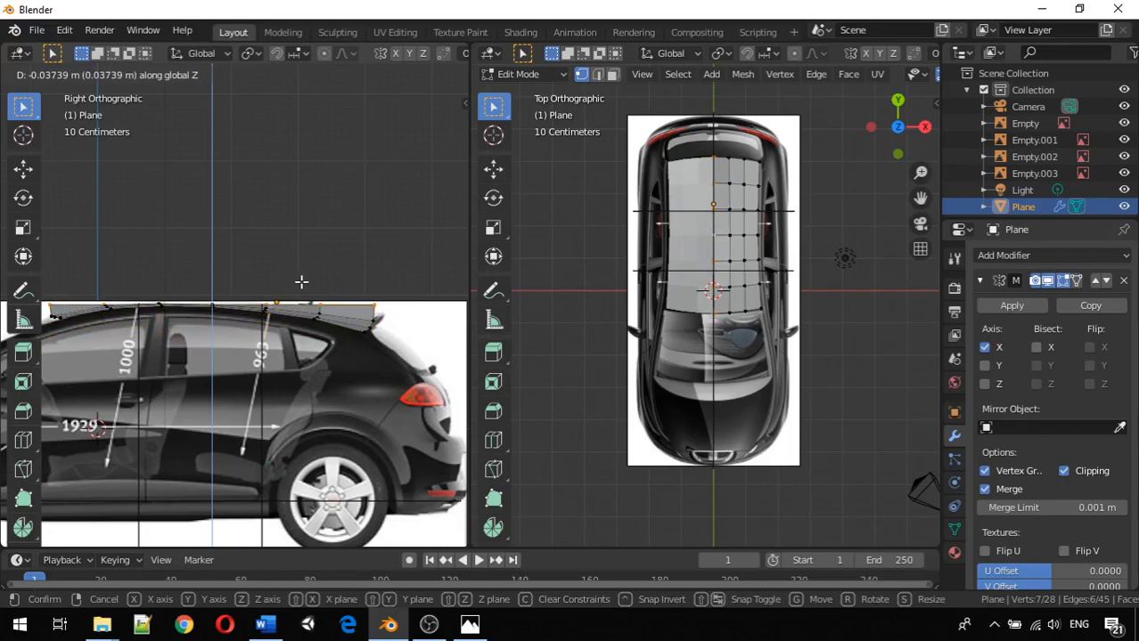
click(301, 282)
scroll(298, 291, down, 1)
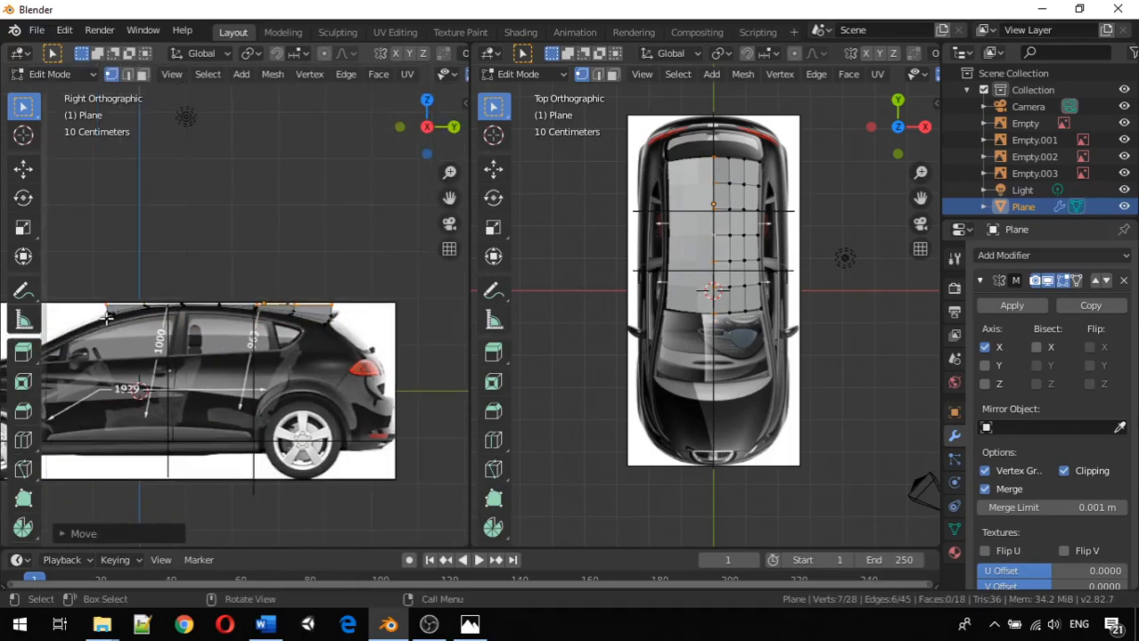
Step: Lower the centerline's frontmost vertex at the windshield about 0.16 m along Z
scroll(98, 322, up, 2)
shift+middle_drag(89, 329, 329, 367)
scroll(323, 365, up, 2)
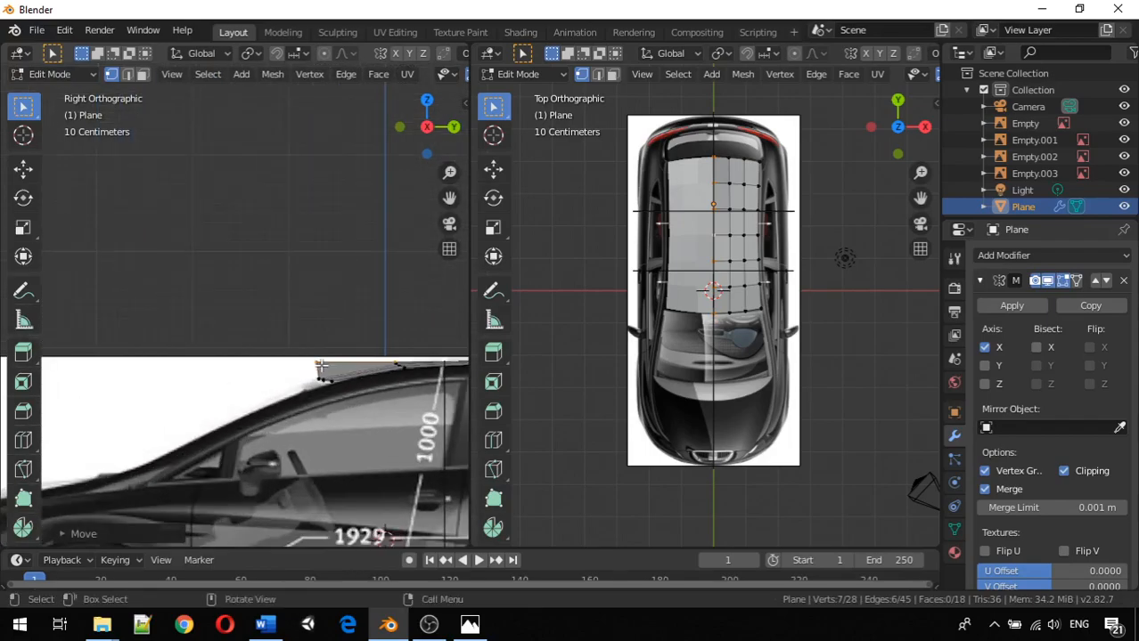
click(316, 359)
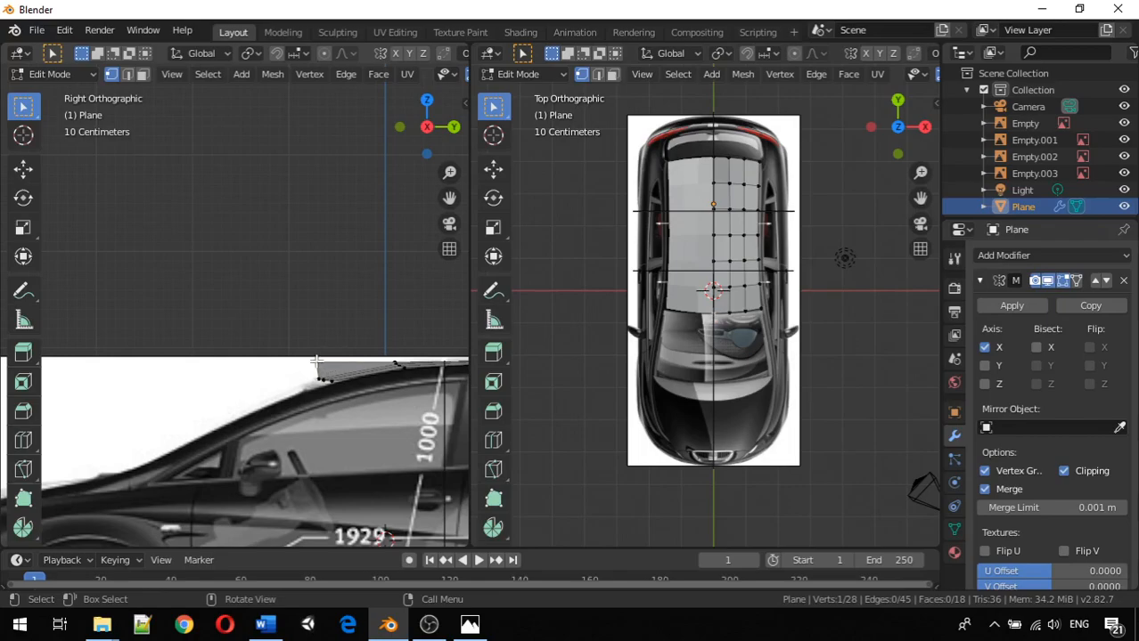
key(g)
key(z)
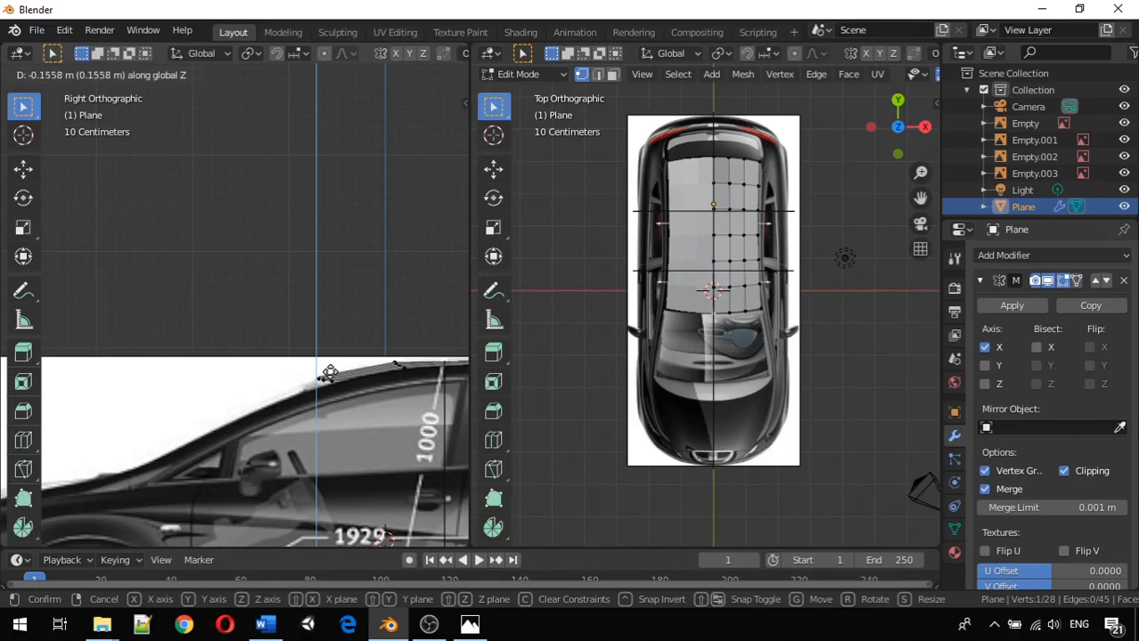
click(329, 372)
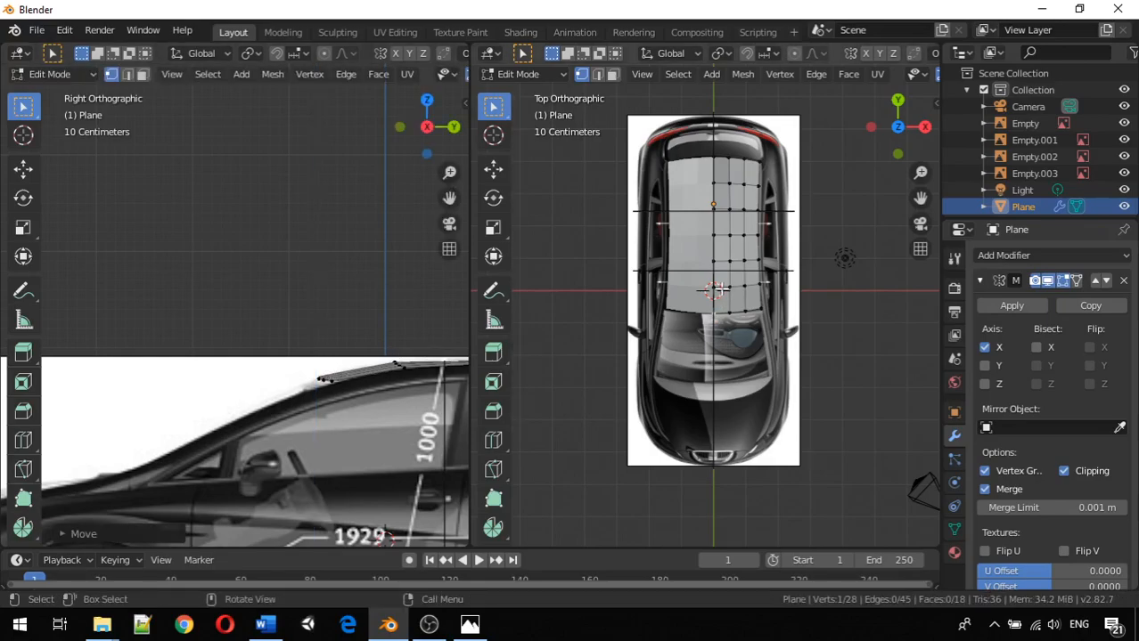
Step: Lower the centerline's second vertex from the windshield about 0.017 m along Z
click(718, 287)
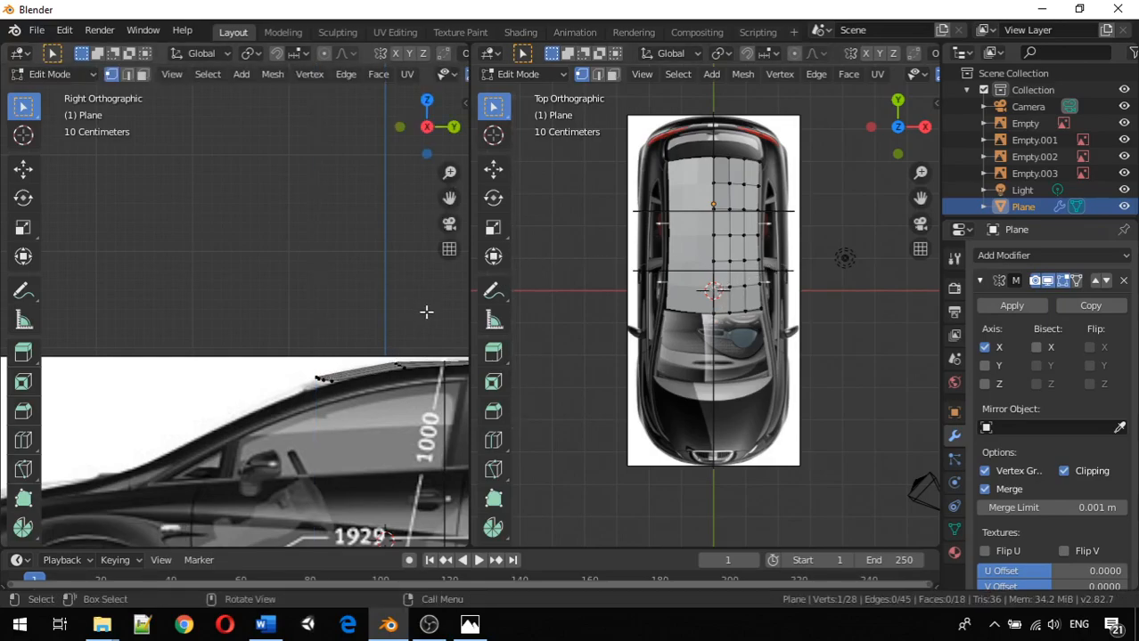
shift+middle_drag(426, 312, 286, 297)
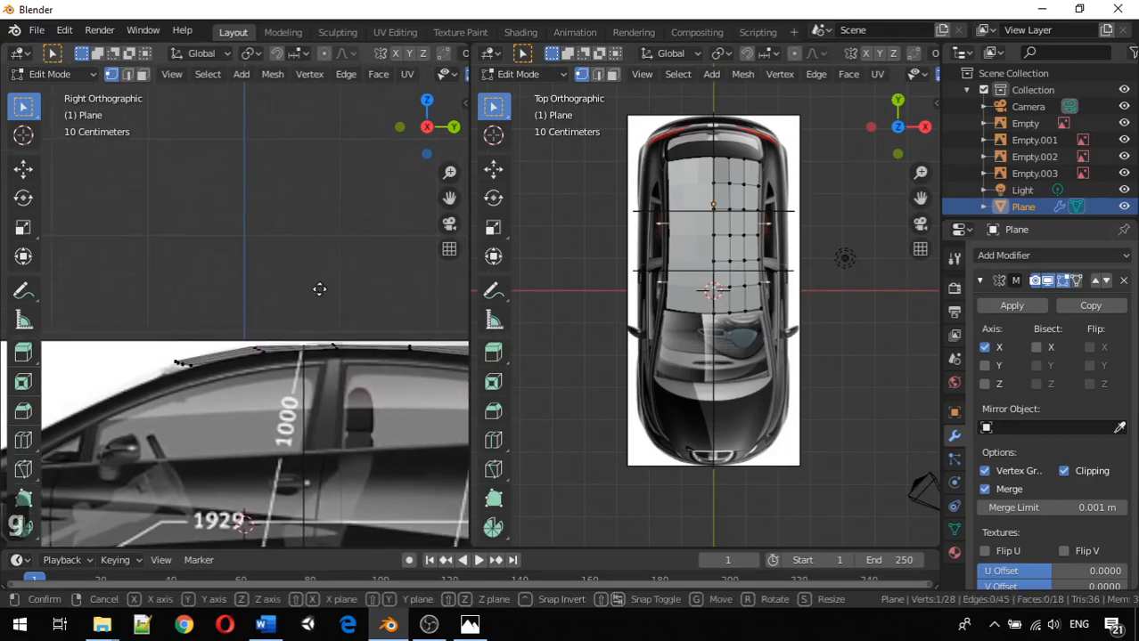
key(g)
key(z)
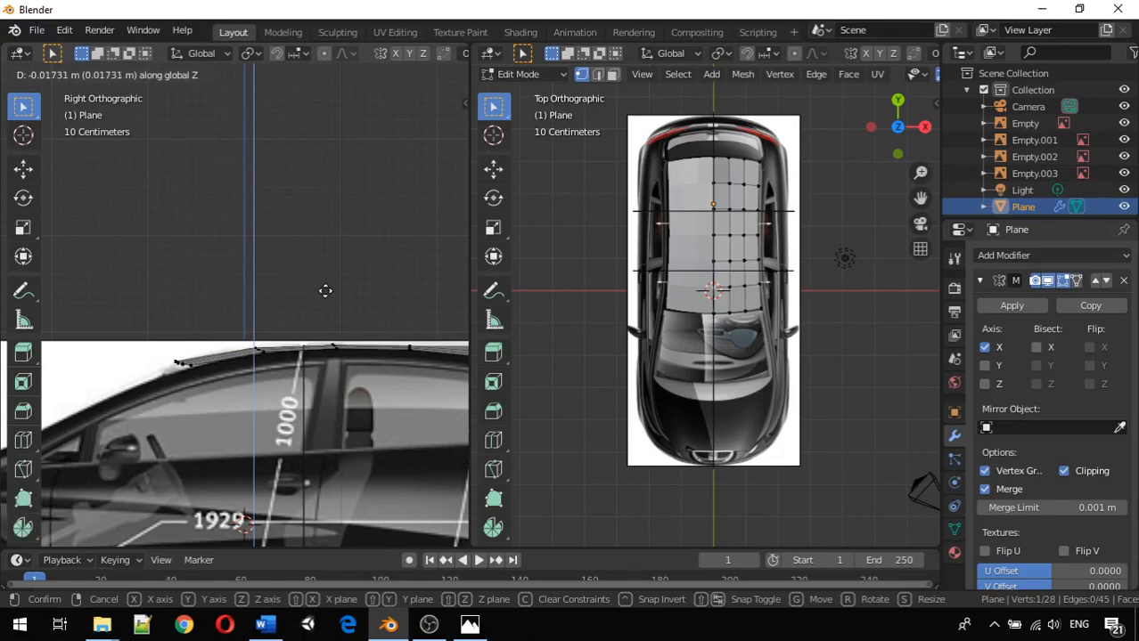
click(327, 291)
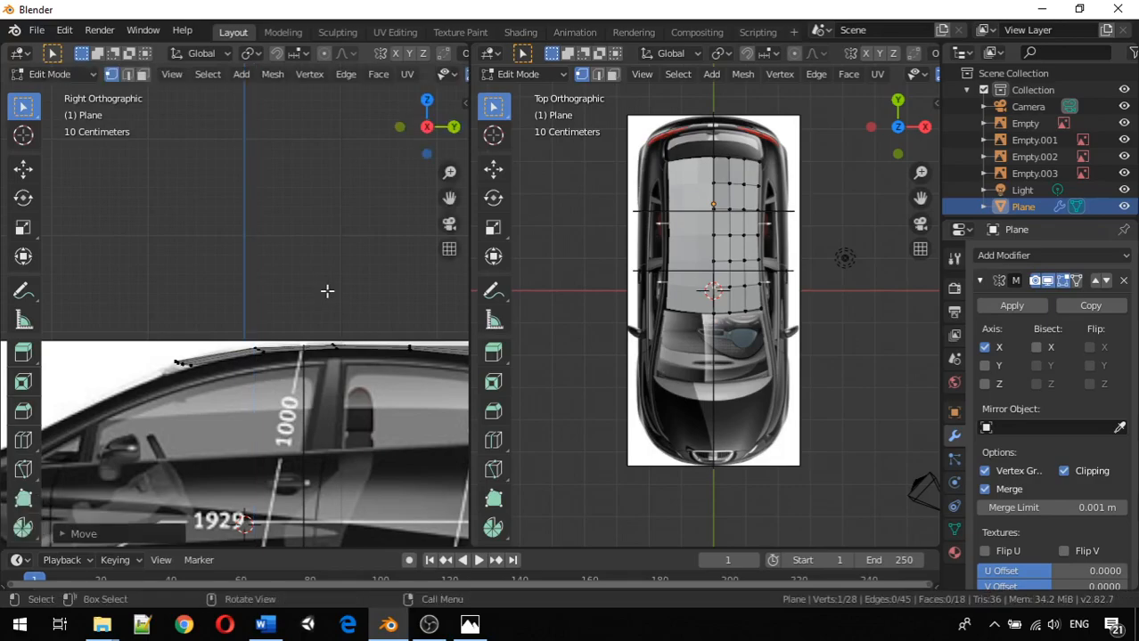
Step: Adjust the centerline's third and fourth vertices from the windshield along Z to follow the roofline
click(712, 263)
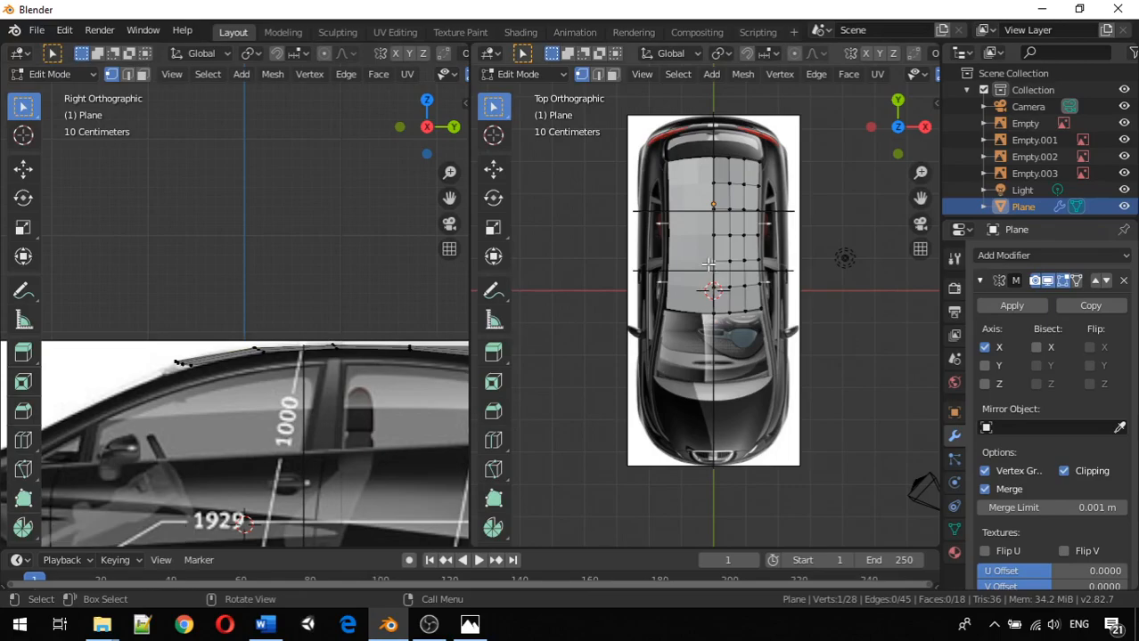
key(g)
key(z)
click(381, 280)
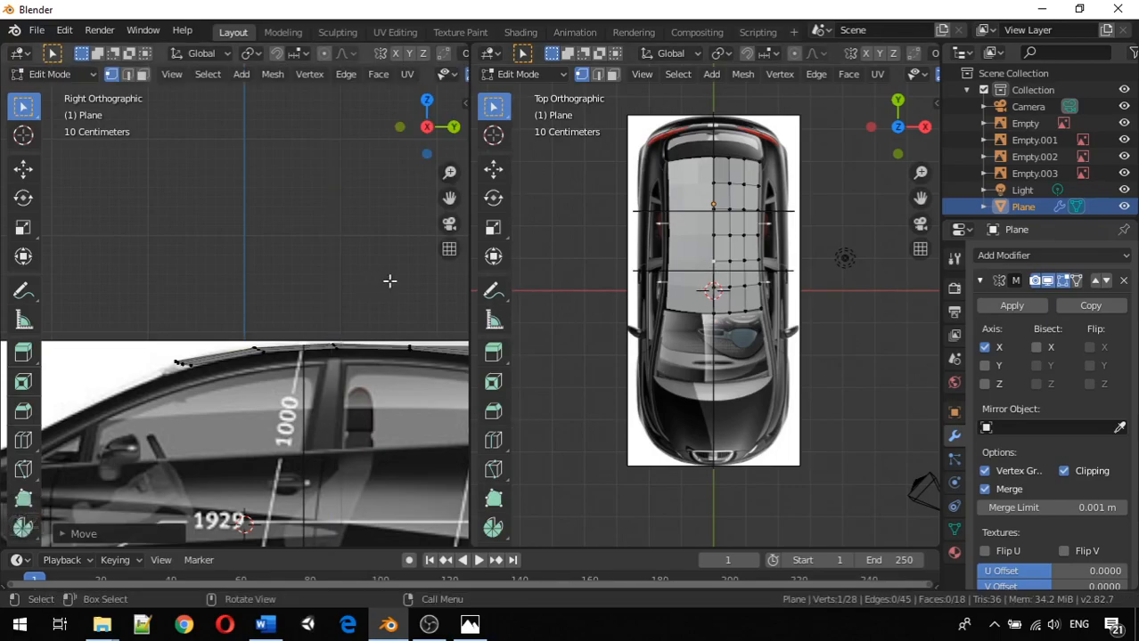
click(715, 235)
key(g)
key(z)
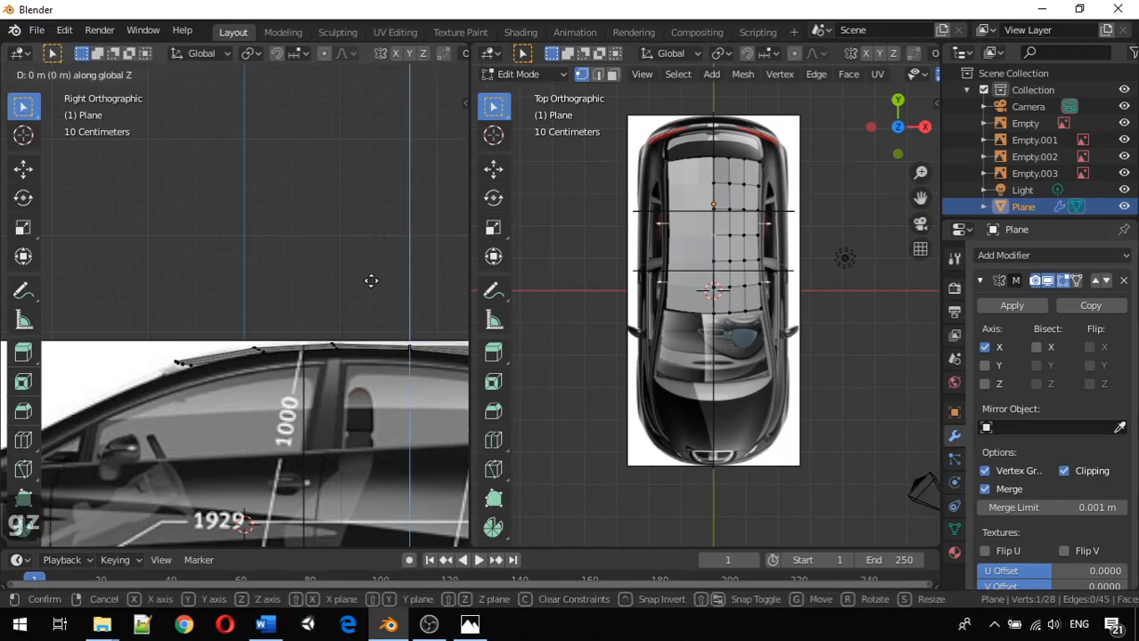
click(374, 281)
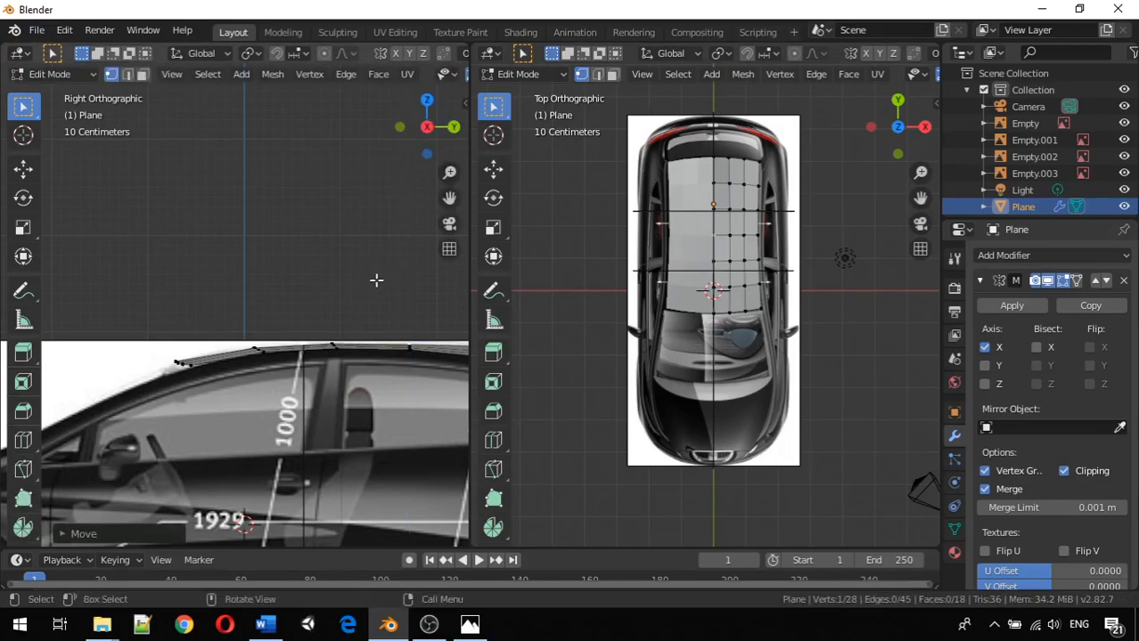
Step: Lower the centerline's fifth vertex from the windshield about 0.01 m along Z and the sixth towards the neighbouring loop's height
shift+middle_drag(399, 288, 210, 260)
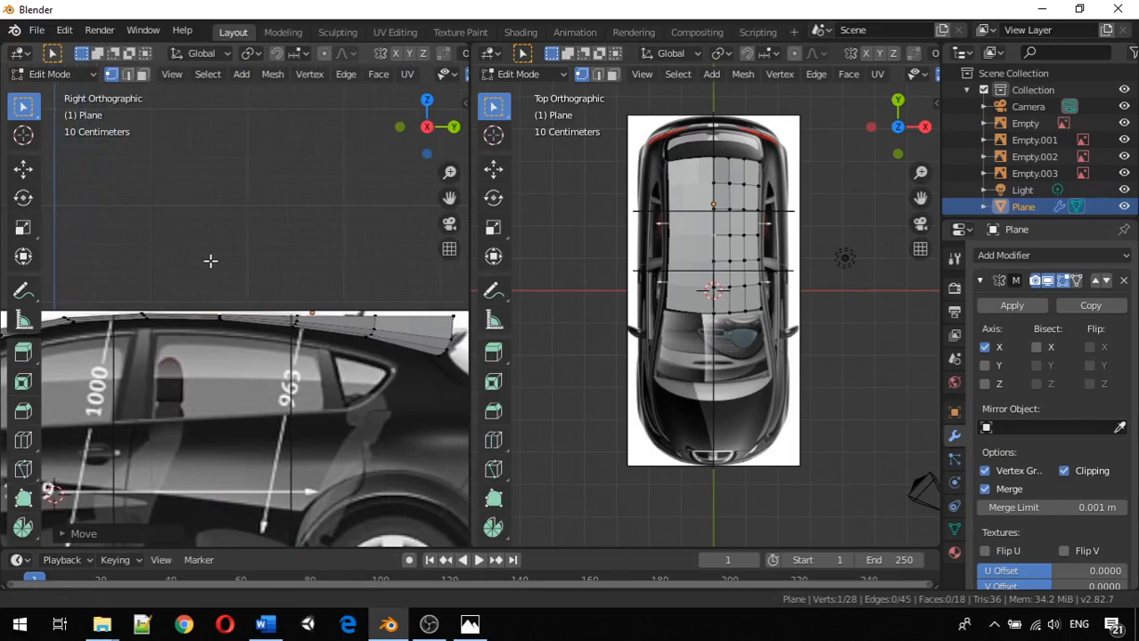
click(697, 212)
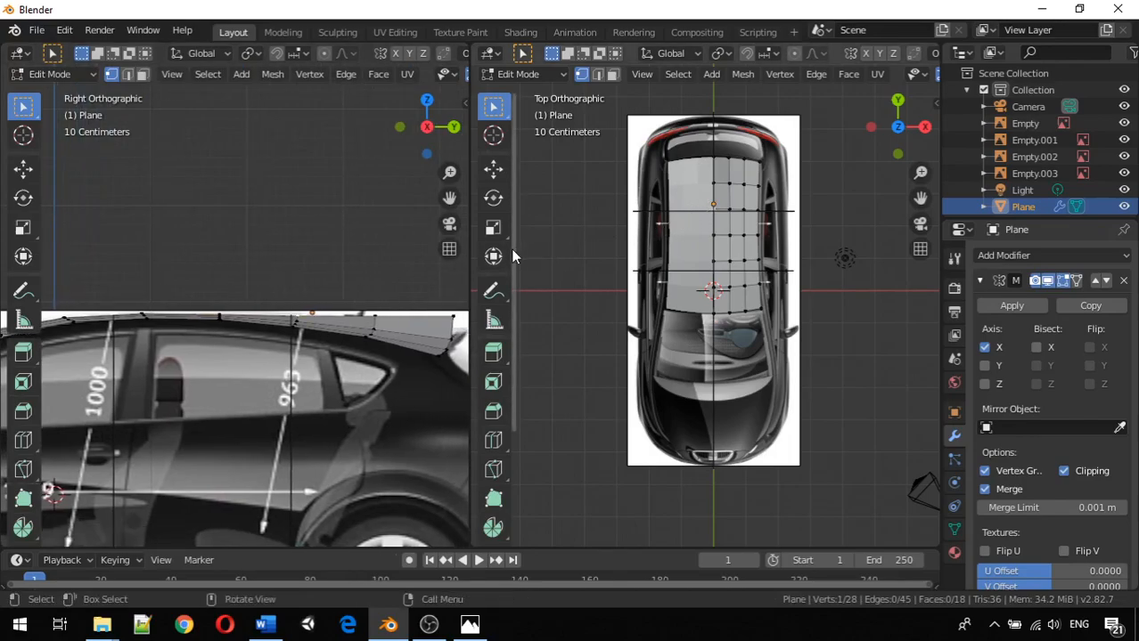
key(g)
key(z)
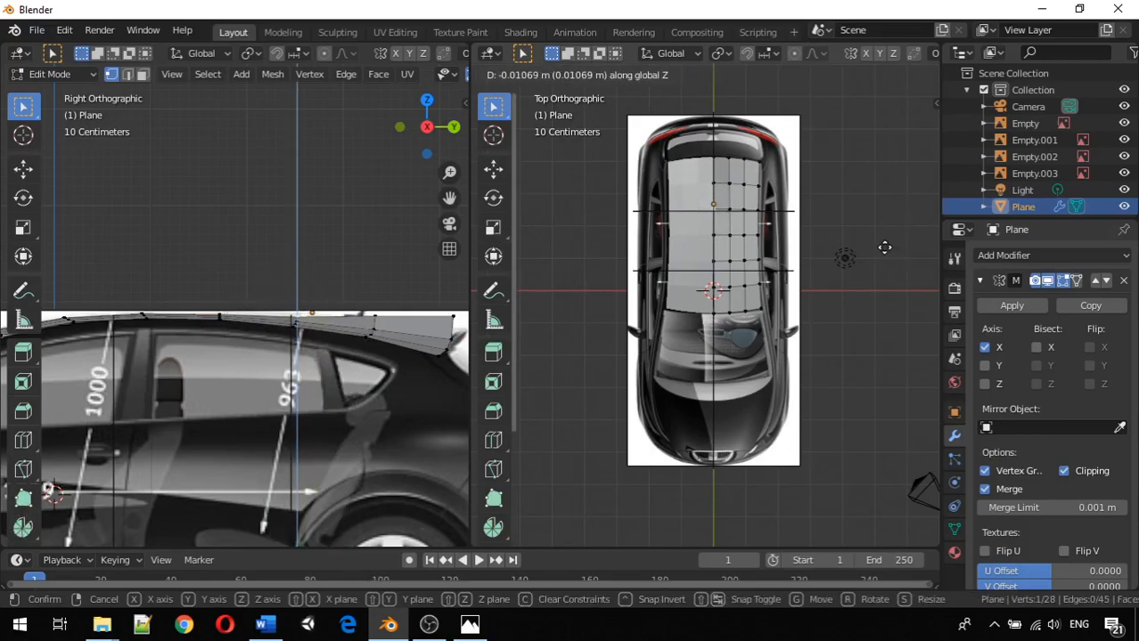
click(883, 246)
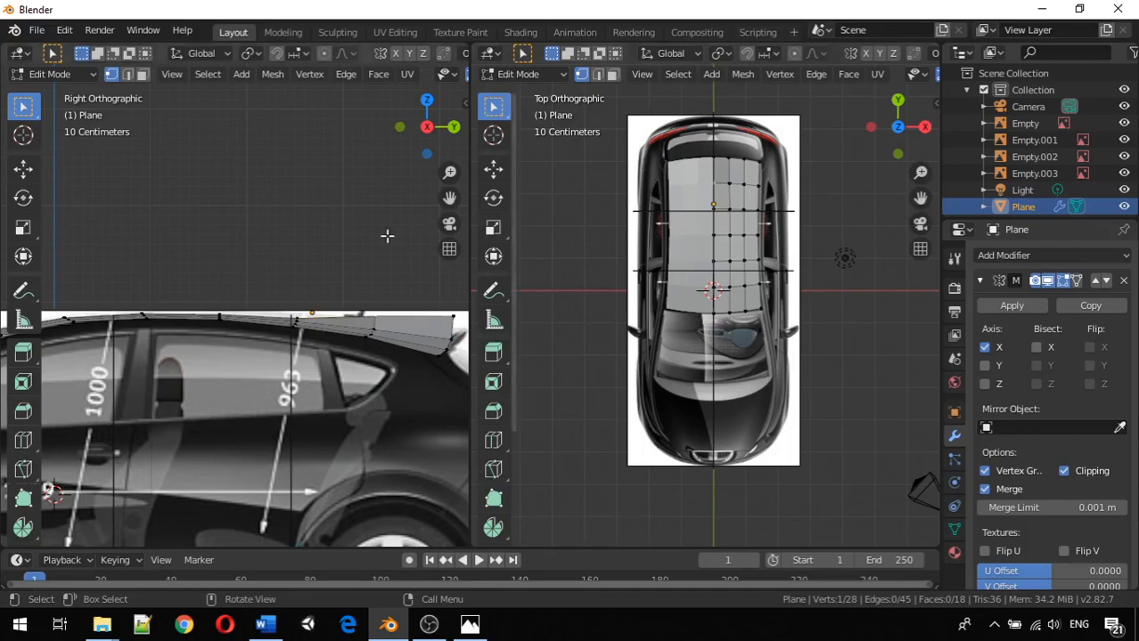
key(g)
key(z)
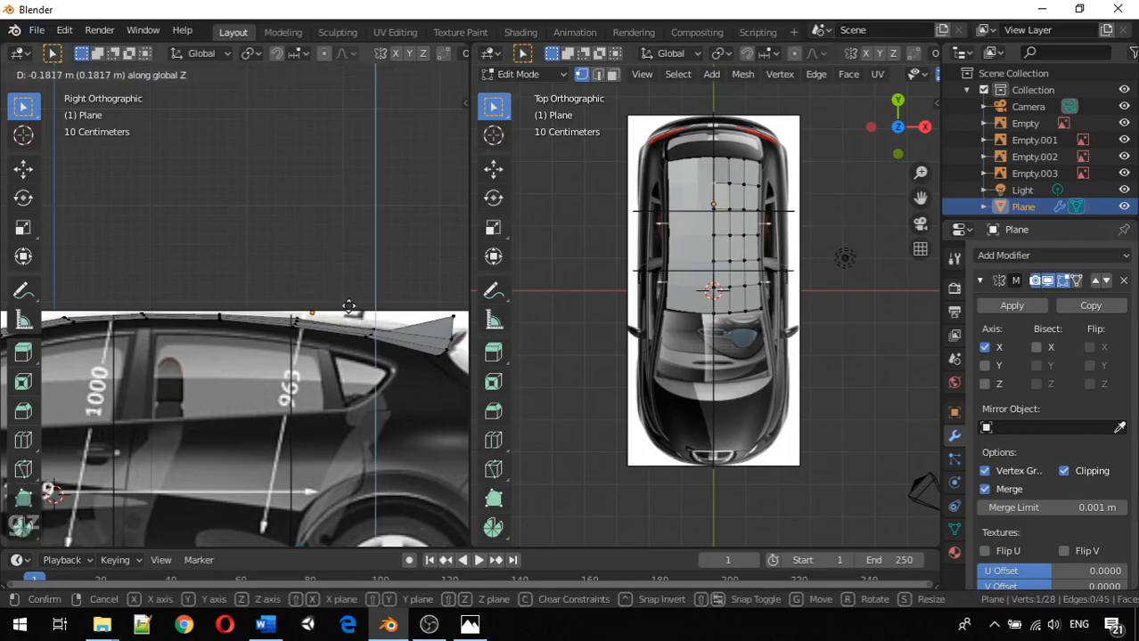
click(357, 300)
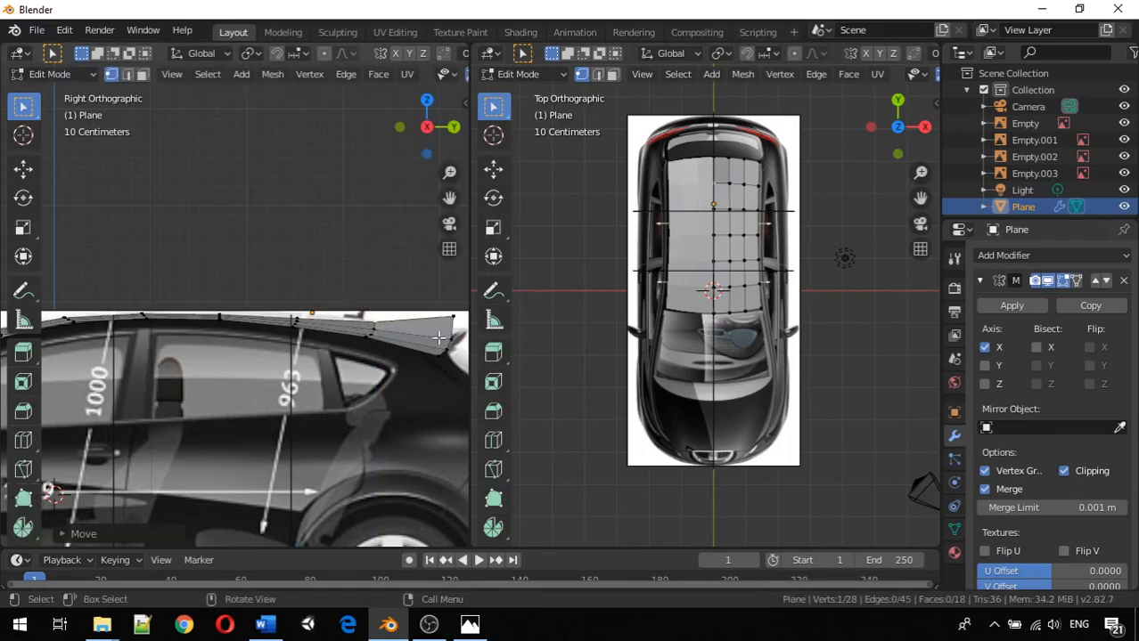
Step: Try to lower the centerline's rearmost vertex along Z, and undo the move
key(g)
key(z)
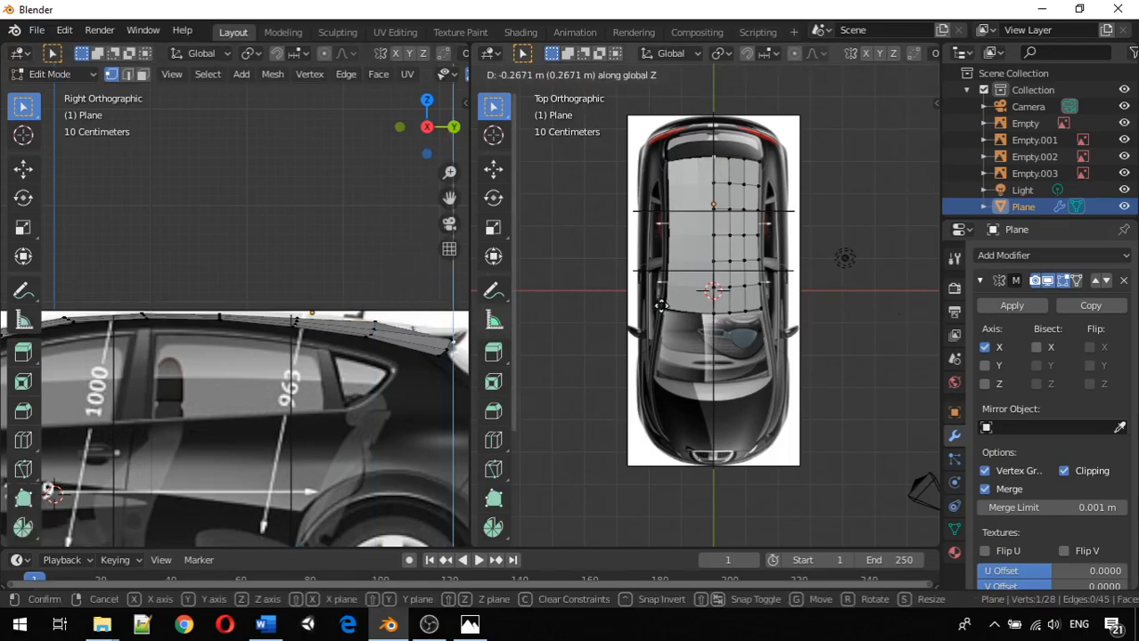
click(832, 345)
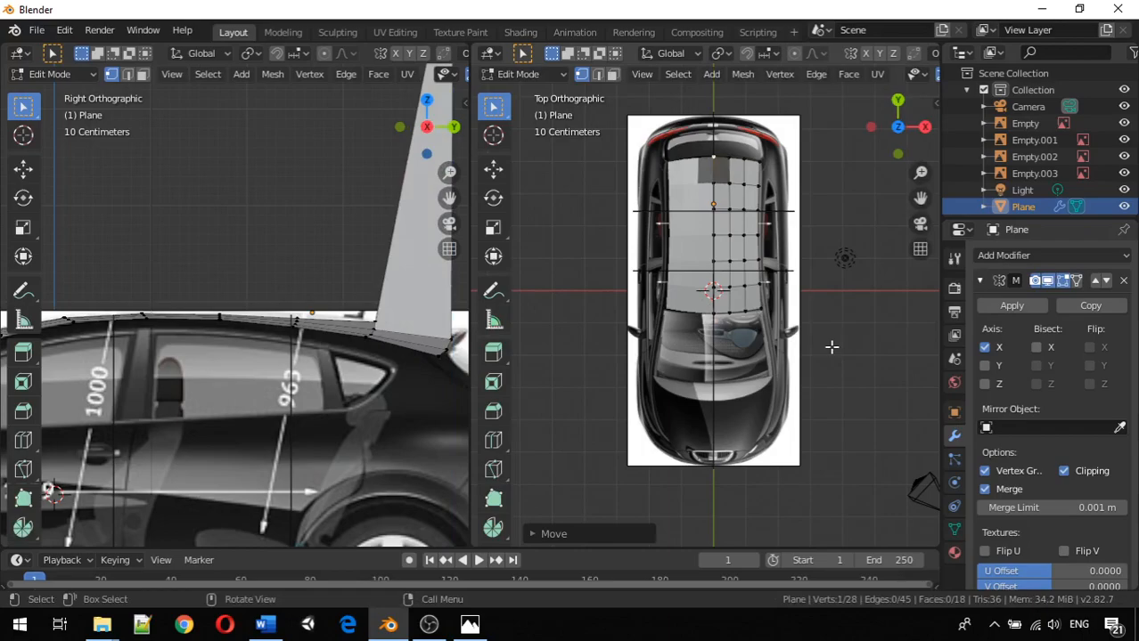
key(ctrl+z)
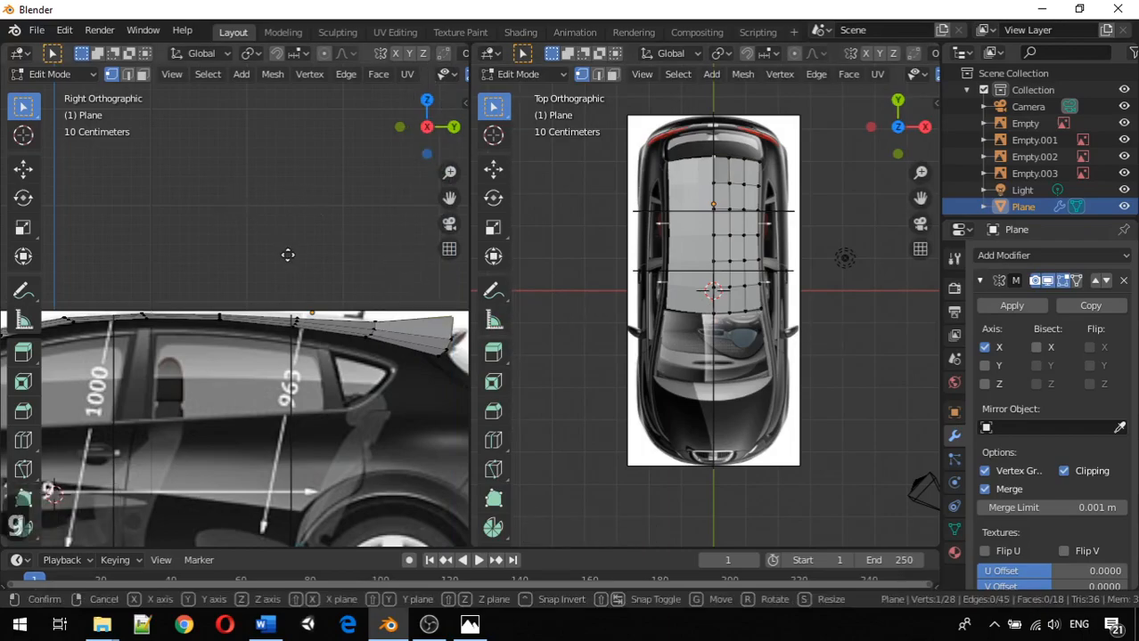
Step: Lower the centerline's rearmost vertex about 0.16 m along Z
key(g)
key(z)
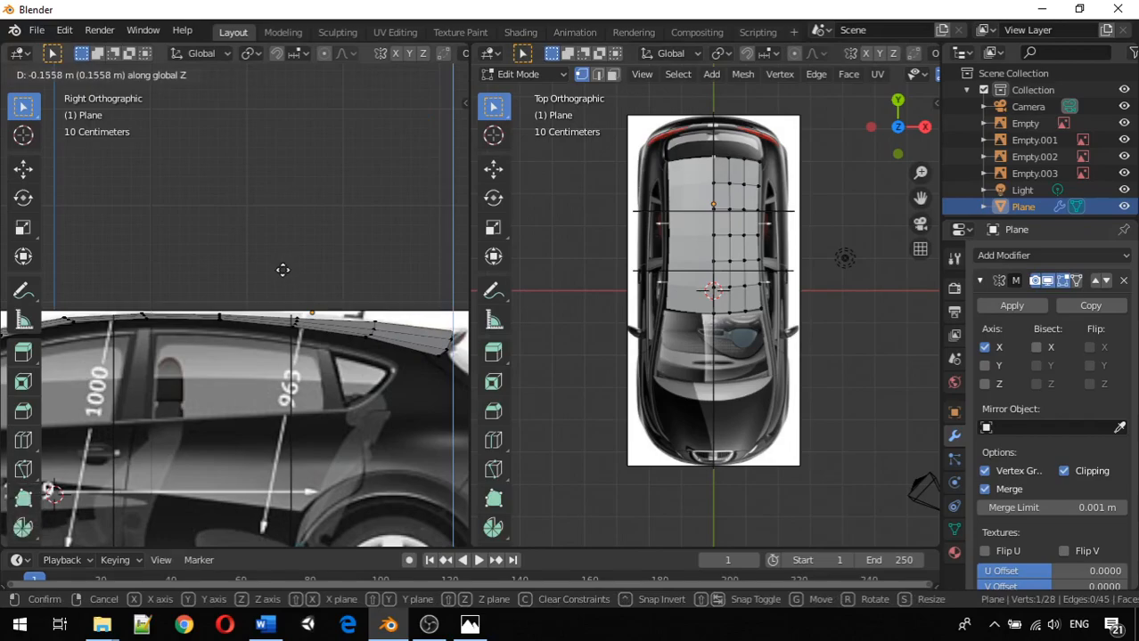
click(283, 267)
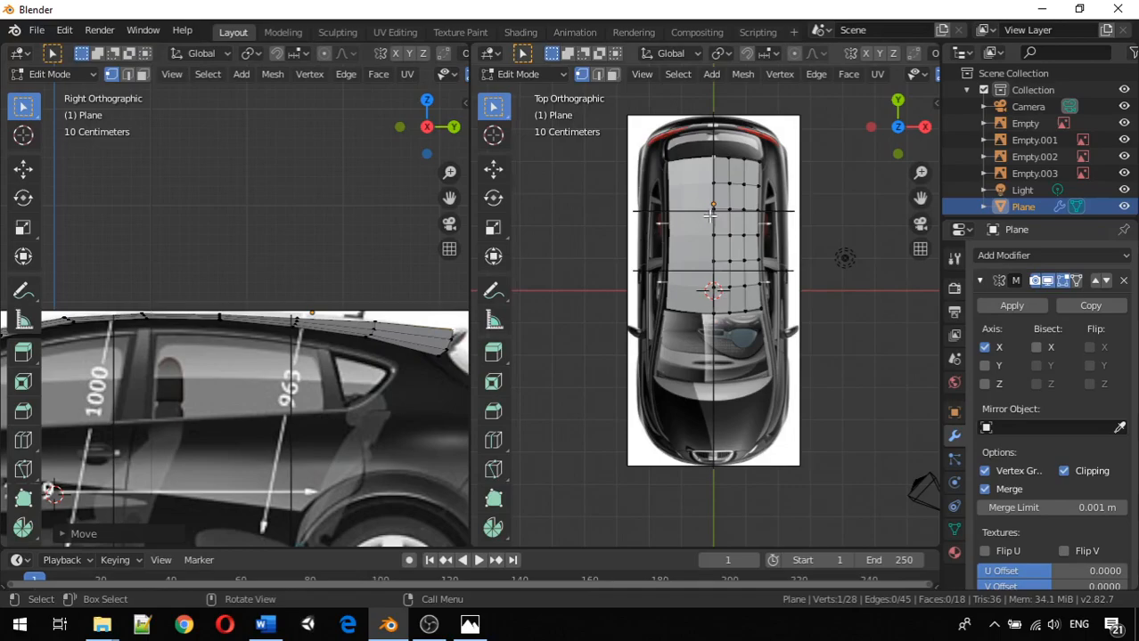
Step: Add a crosswise loop cut midway between the roof plane's last two rows of vertices at the rear
mouse_move(738, 205)
middle_down()
mouse_move(643, 140)
mouse_move(503, 535)
mouse_move(537, 104)
mouse_move(595, 168)
mouse_move(653, 200)
mouse_move(705, 197)
mouse_move(722, 211)
middle_up()
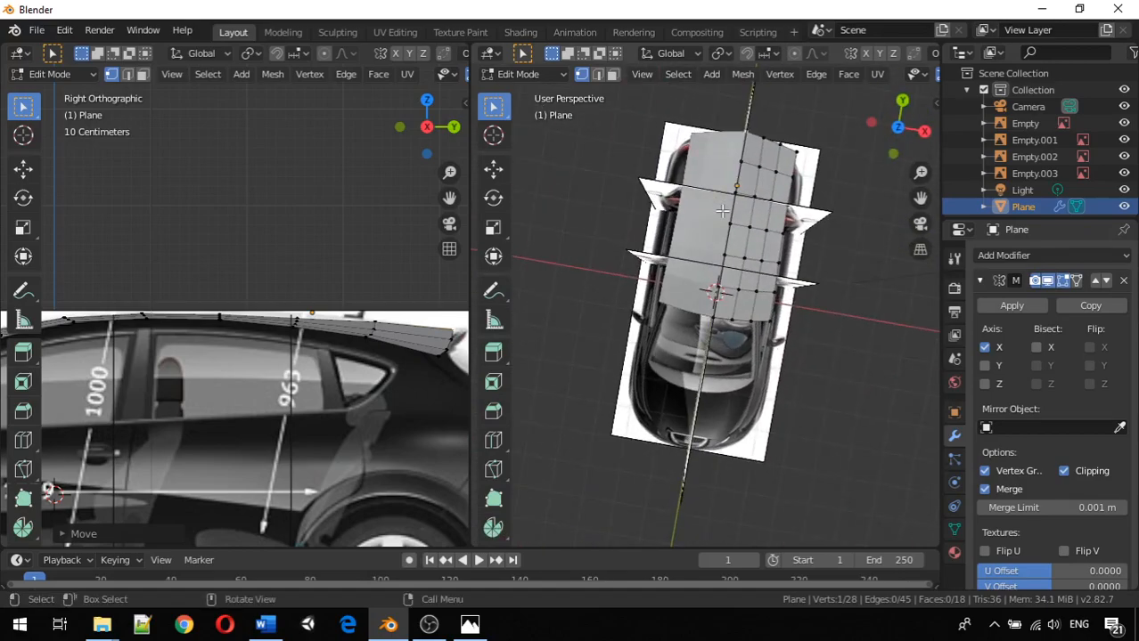
key(KP_7)
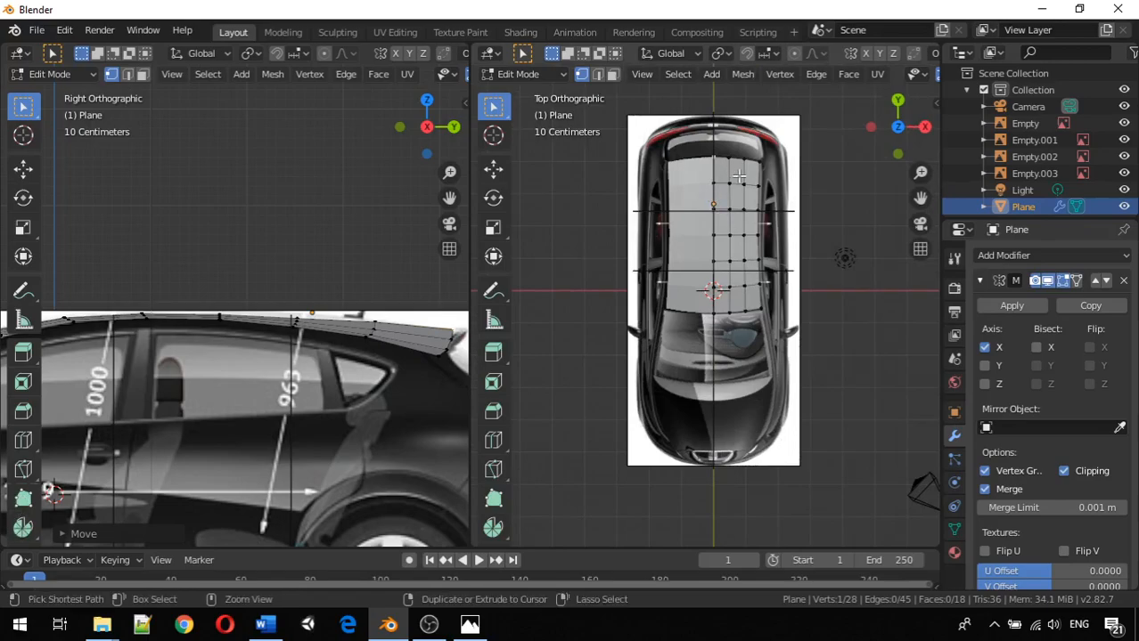
key(ctrl+r)
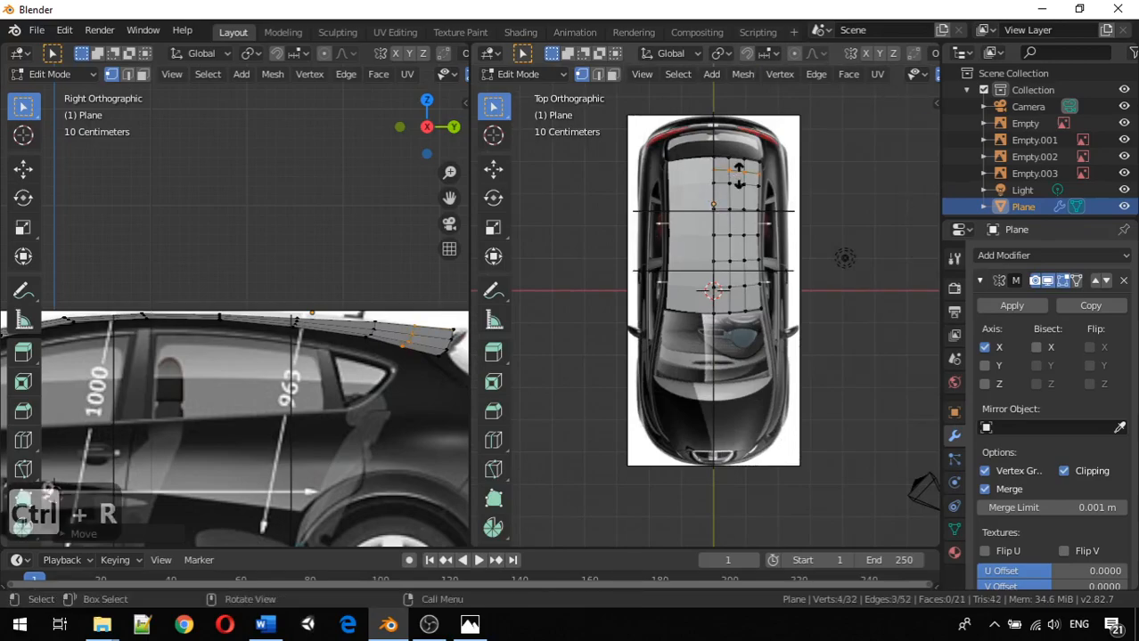
click(739, 176)
click(738, 176)
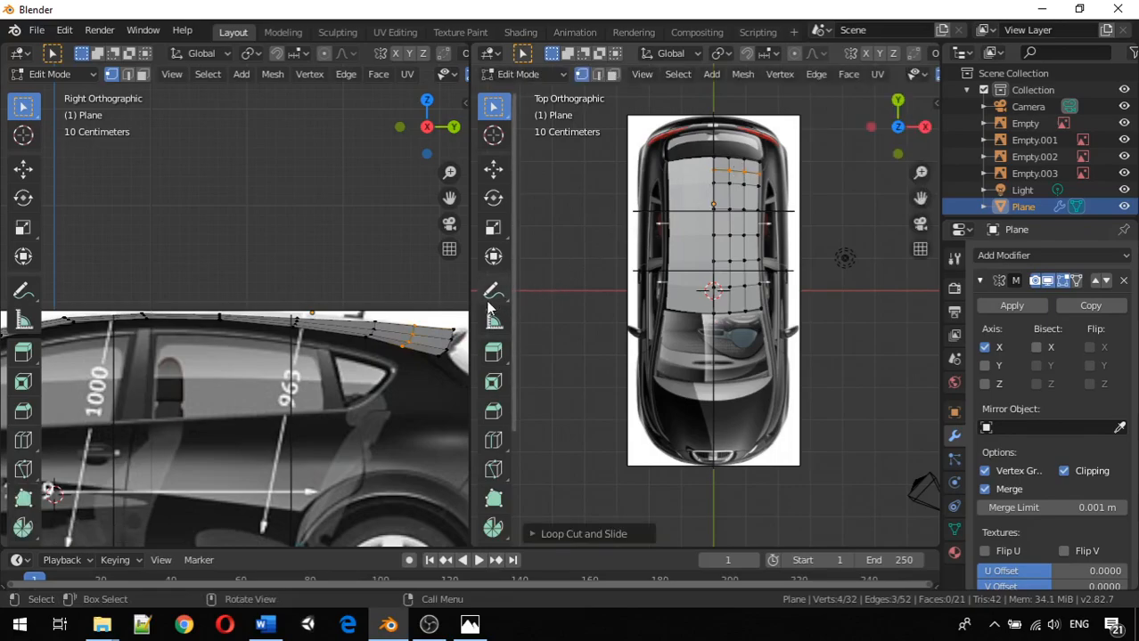
Step: Adjust the height of the new crosswise loop's centerline vertex along Z to follow the rear roofline
key(g)
key(z)
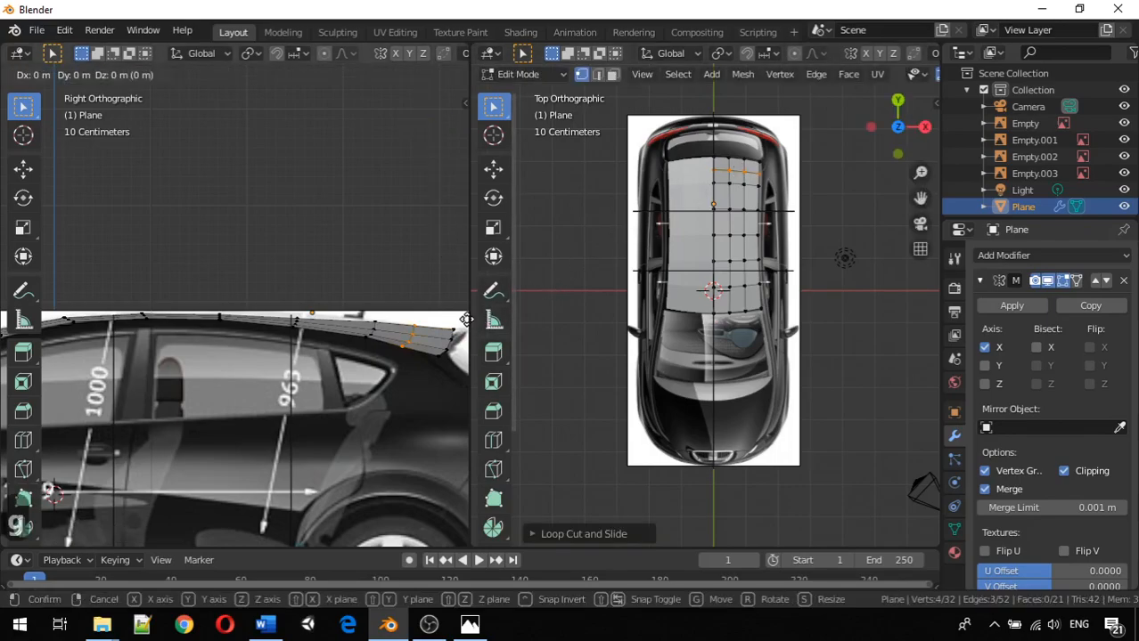
click(467, 319)
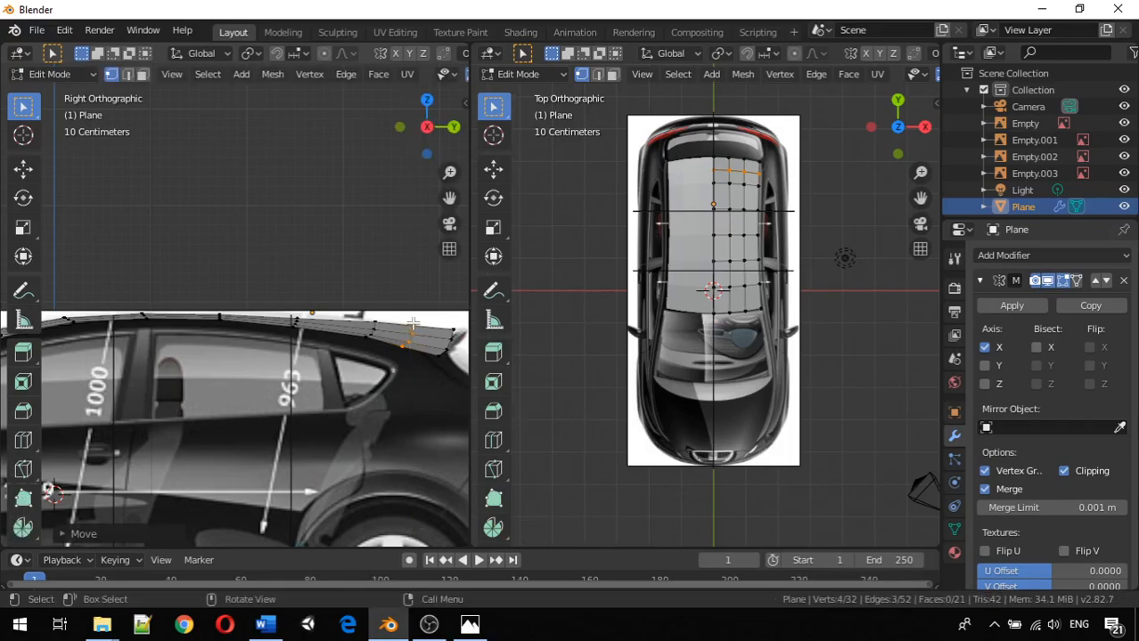
click(436, 325)
key(g)
key(z)
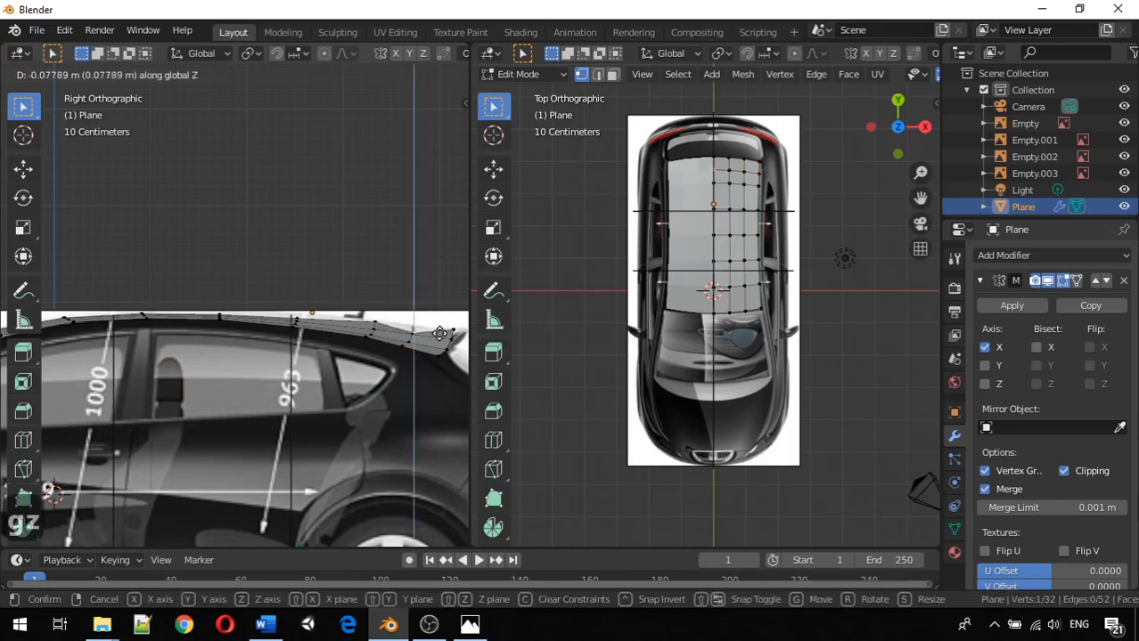
click(431, 339)
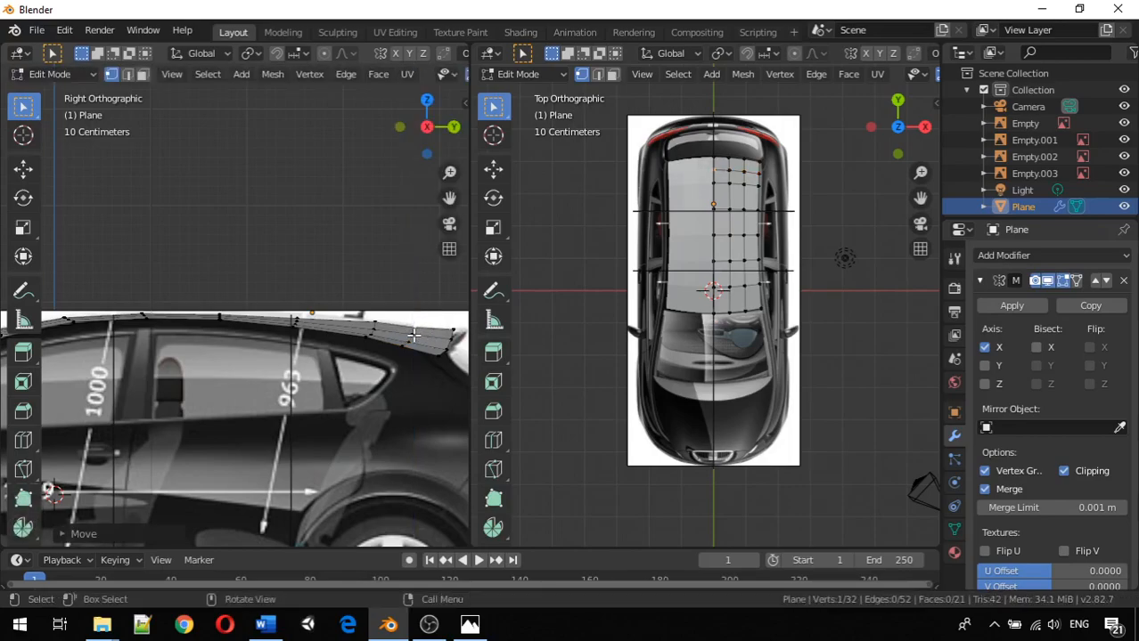
Step: Adjust the heights of the new crosswise loop's second and third vertices from the centerline along Z
key(g)
key(z)
click(418, 335)
key(g)
key(z)
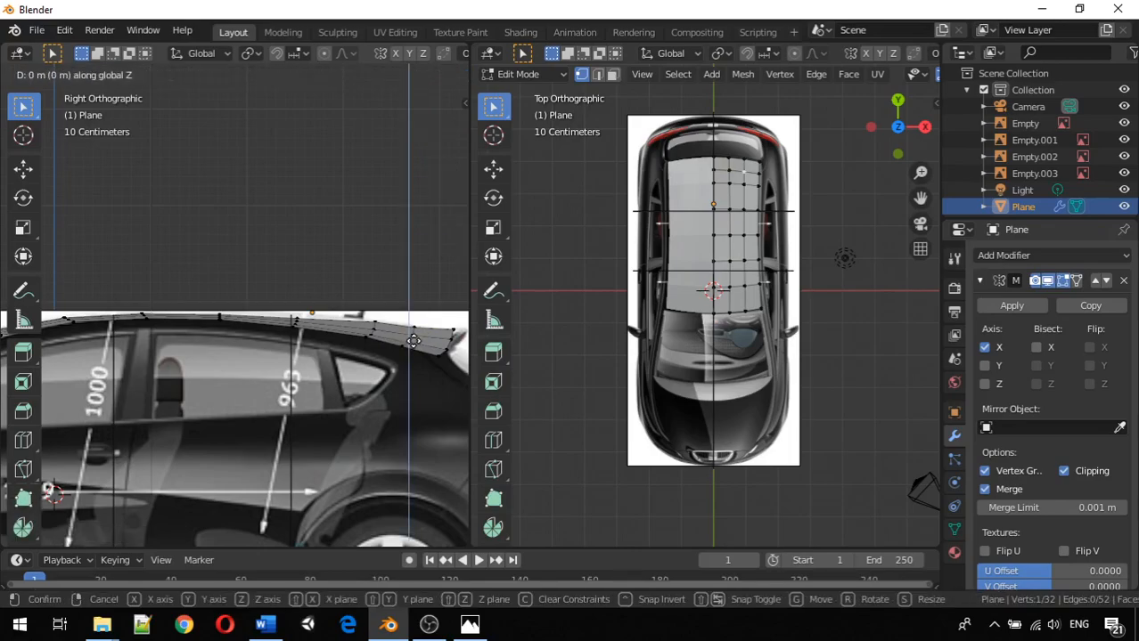
click(413, 341)
click(413, 379)
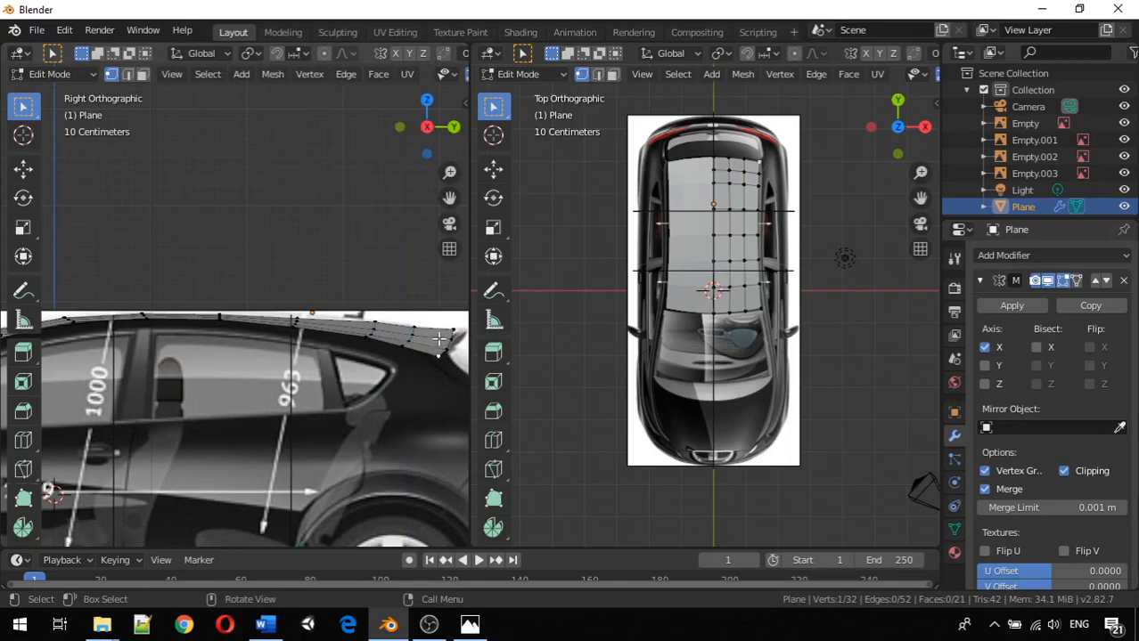
middle_drag(446, 321, 420, 372)
key(KP_3)
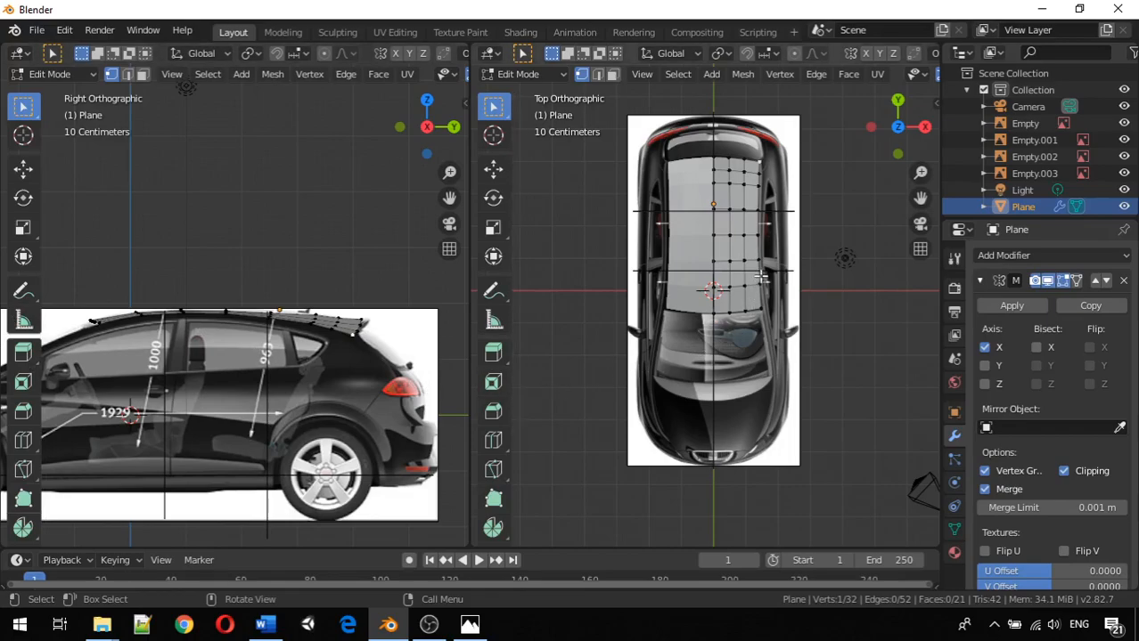
key(alt)
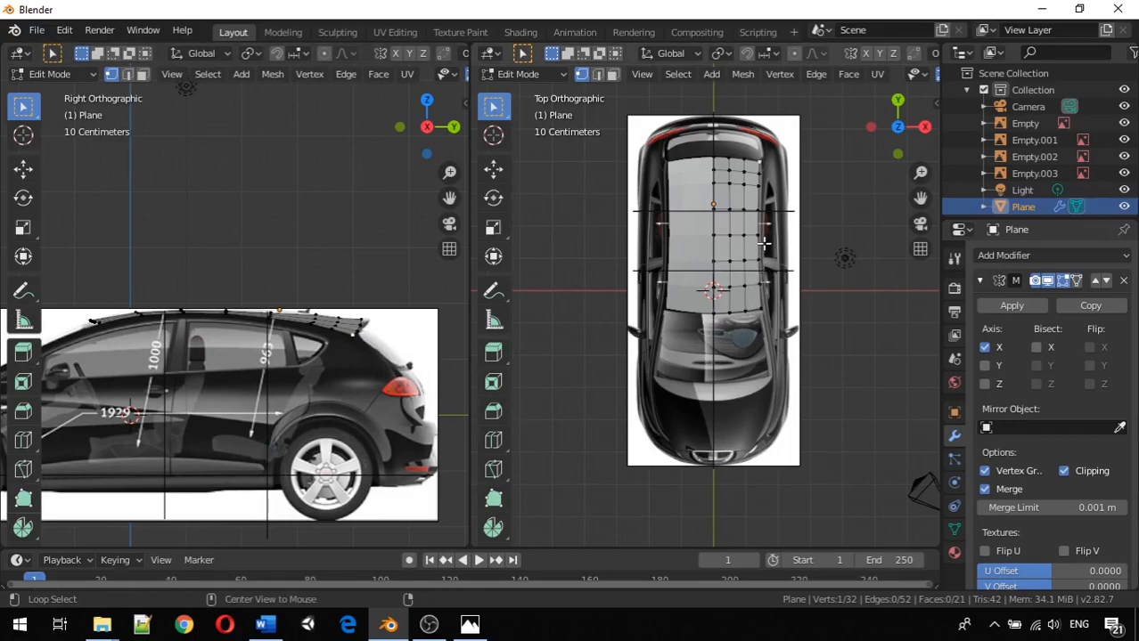
Step: Extrude the roof's outer edge loop about 0.10 m outward along X and lower the new edge about 0.10 m along Z
alt+click(757, 242)
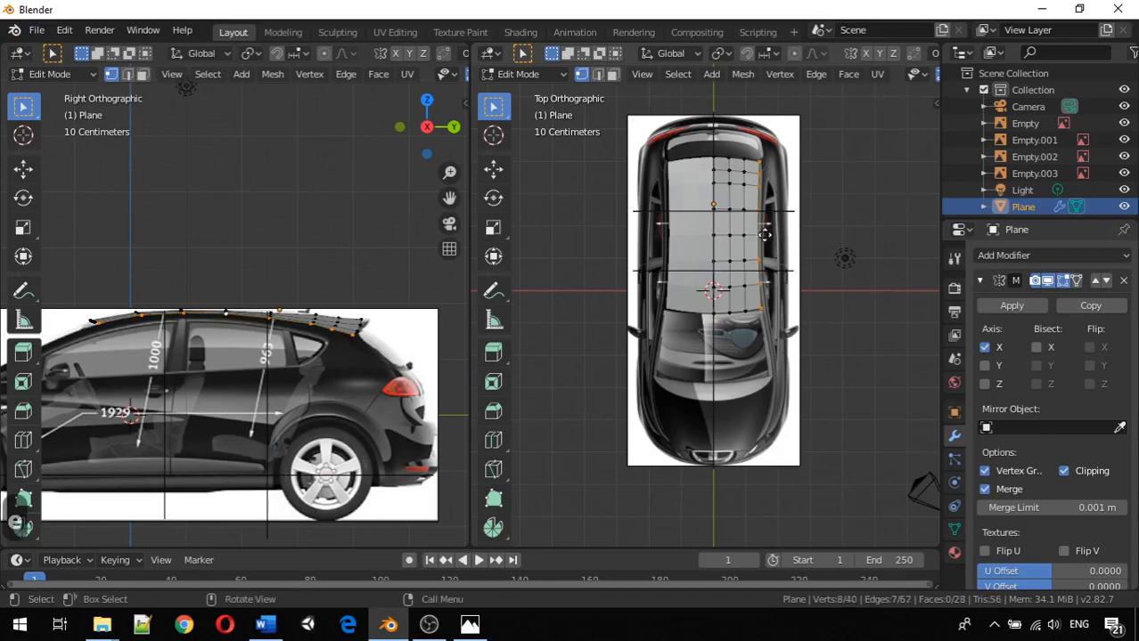
key(e)
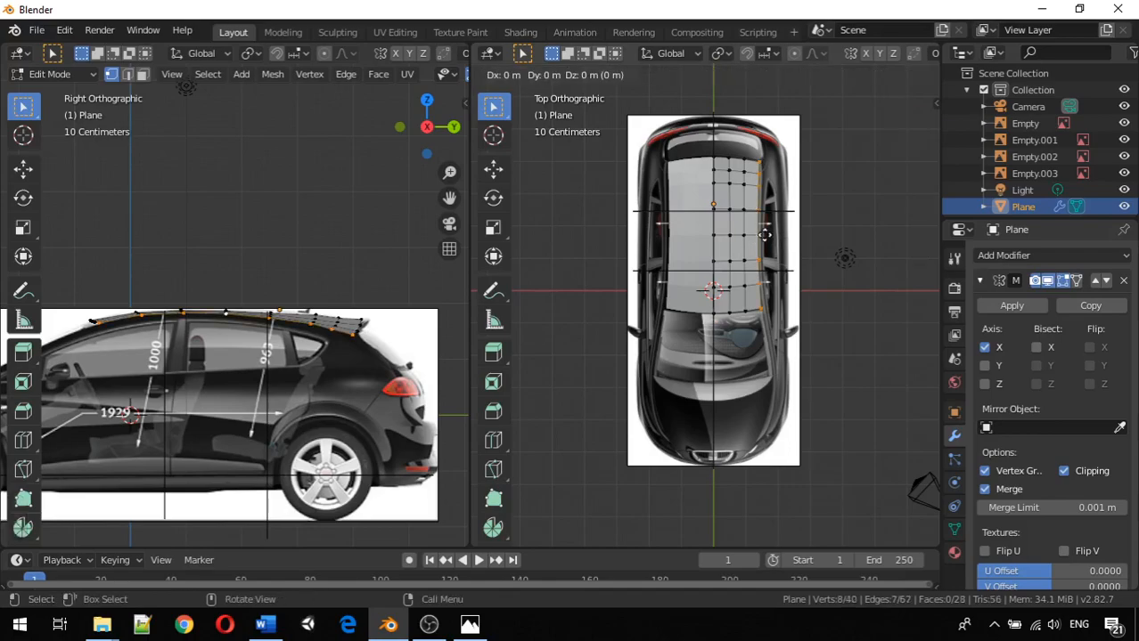
key(x)
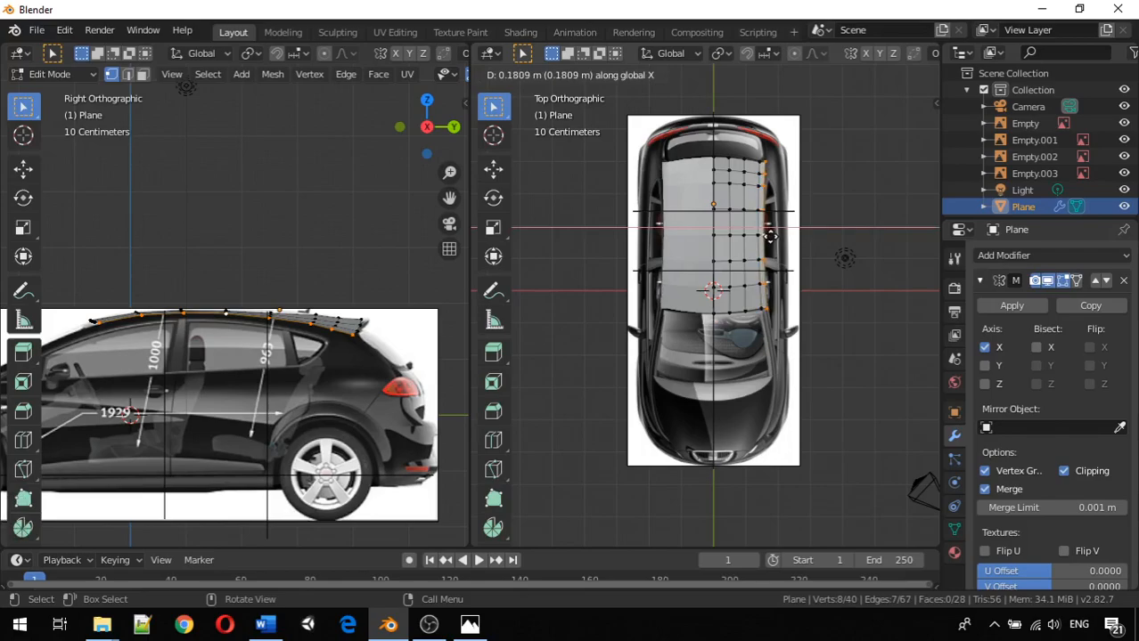
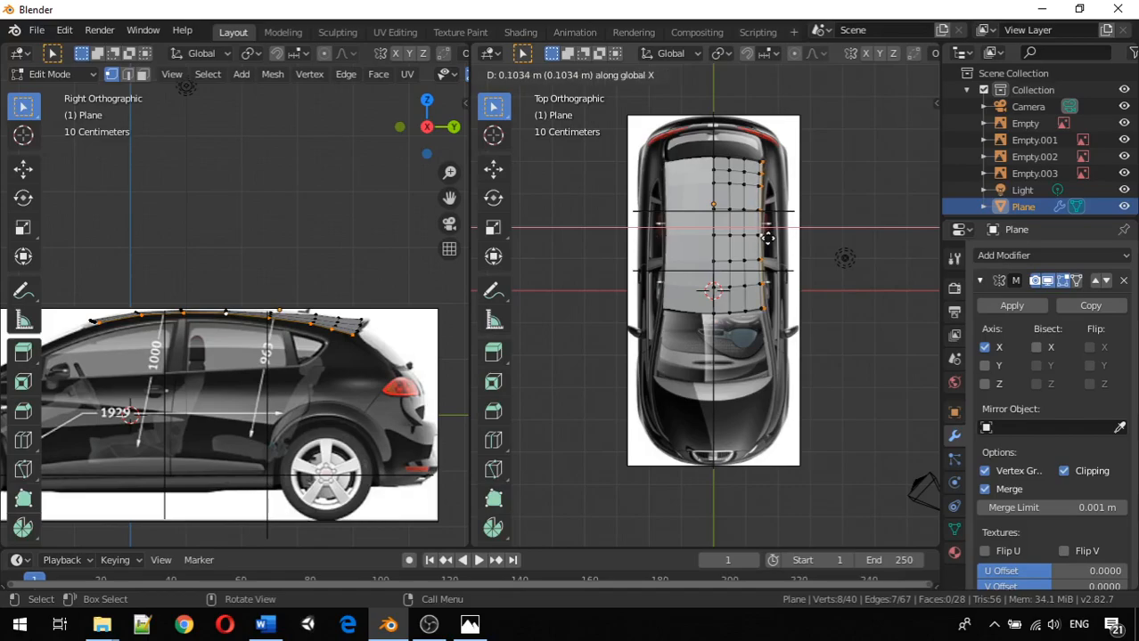
click(768, 239)
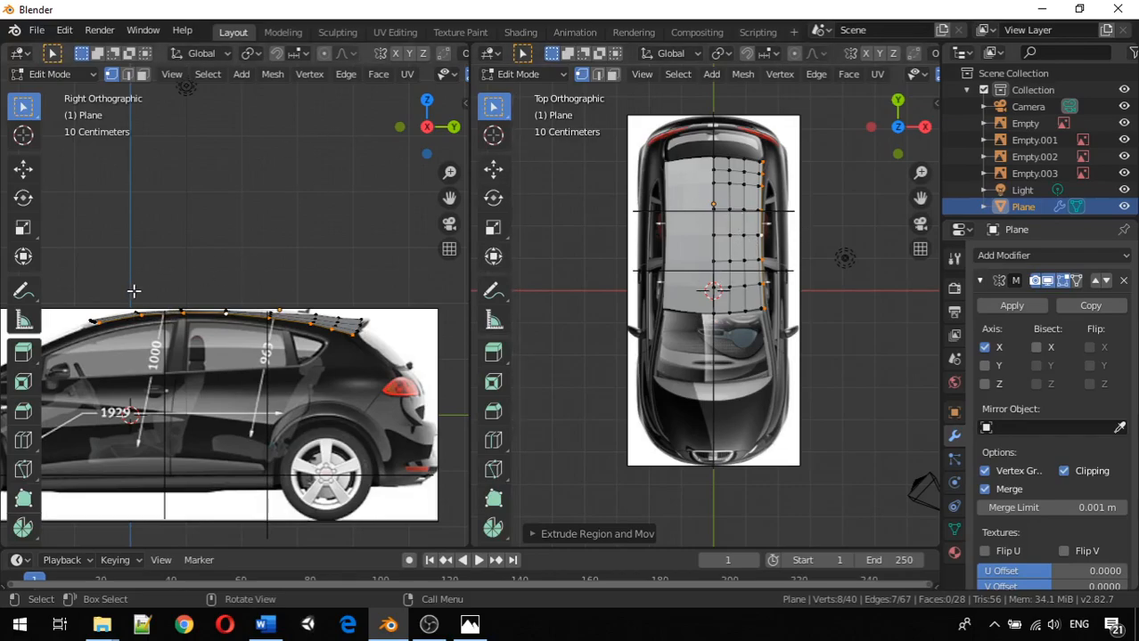
key(g)
key(z)
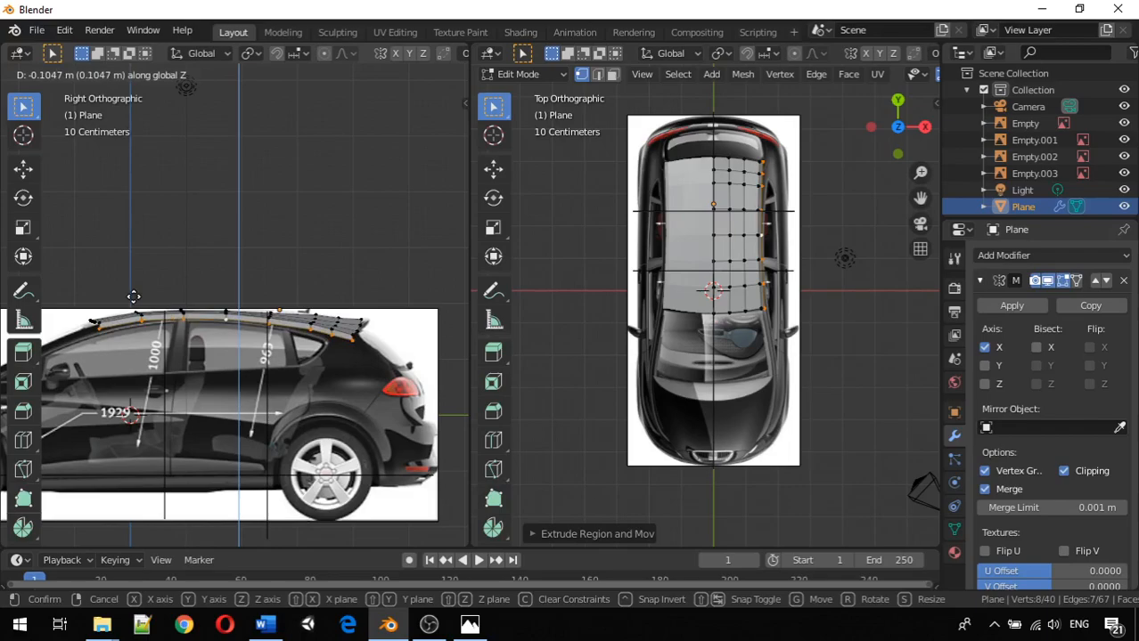
click(135, 298)
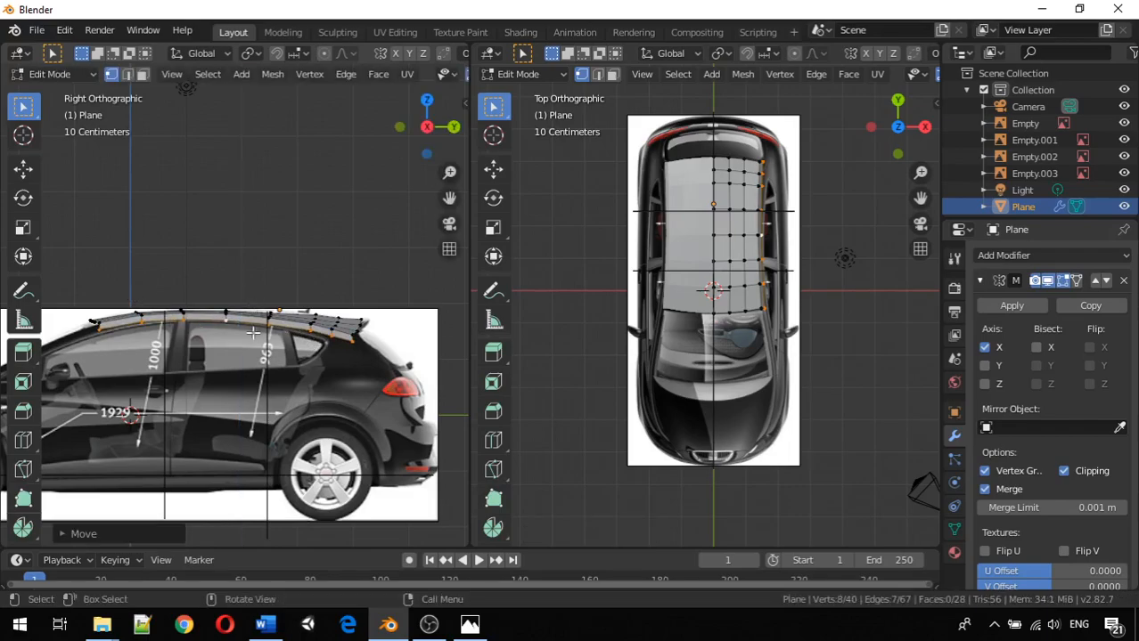
Step: Adjust the heights of the two front vertices of the extruded side edge along Z to follow the door frame in the side view
click(148, 334)
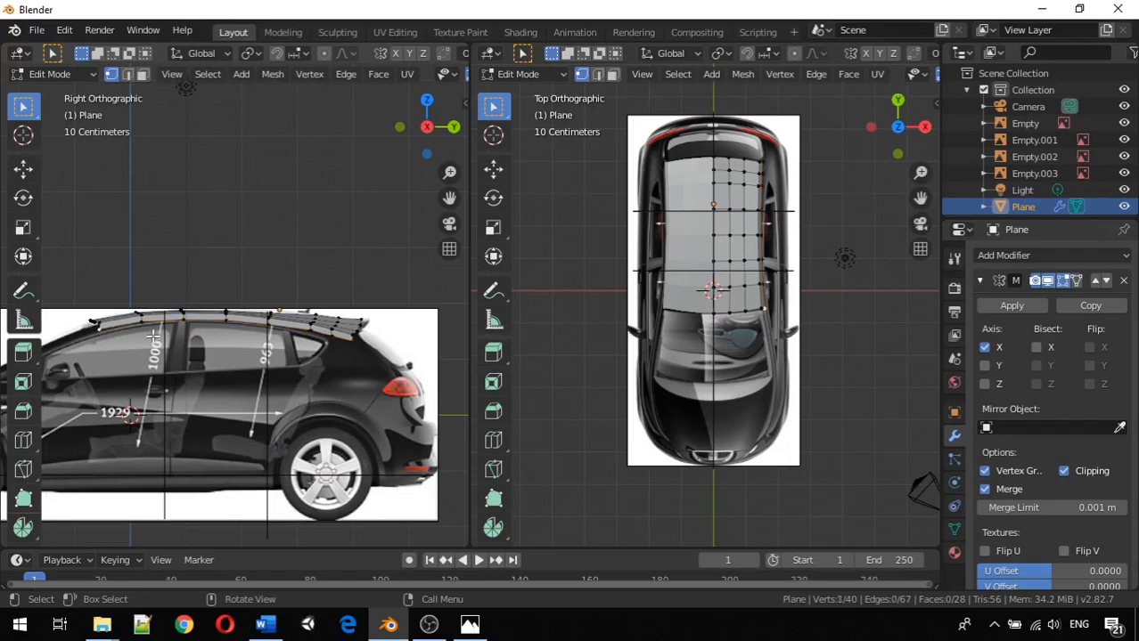
key(g)
key(z)
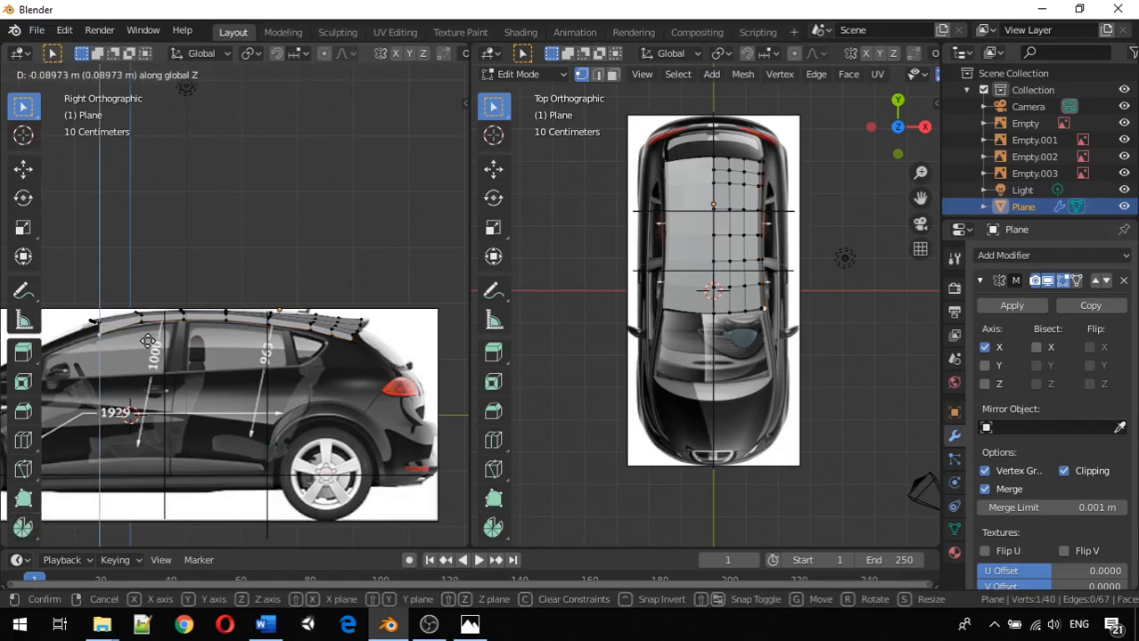
click(147, 339)
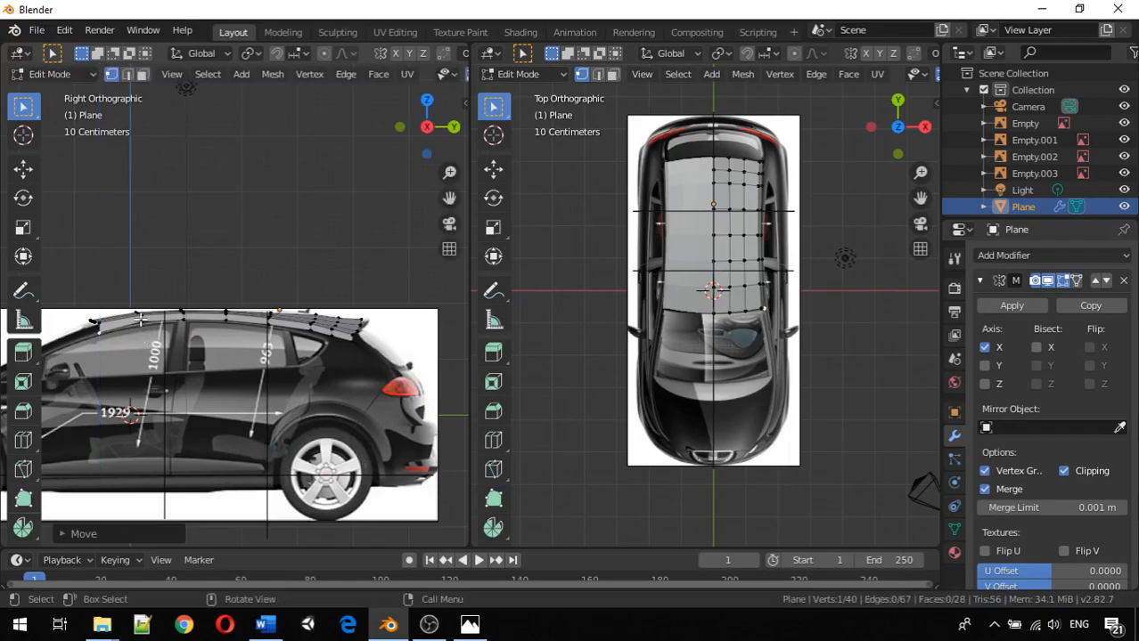
click(141, 320)
key(g)
key(z)
click(162, 314)
Step: Lower the middle vertices of the extruded side edge about 0.015 m each along Z to match the top of the side windows
click(184, 318)
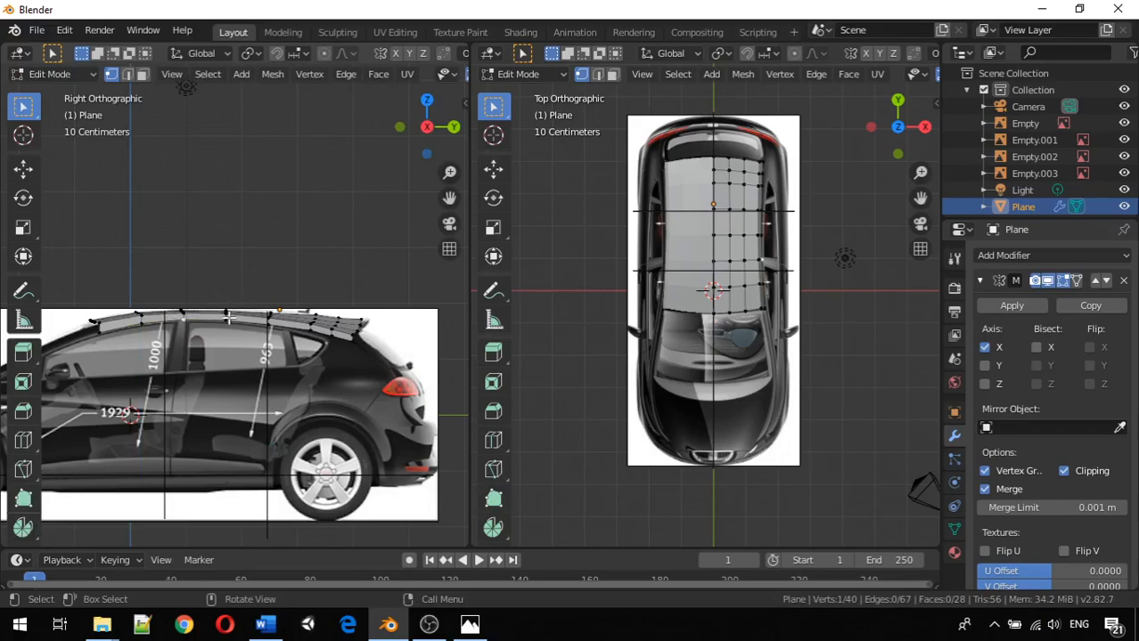
key(g)
key(z)
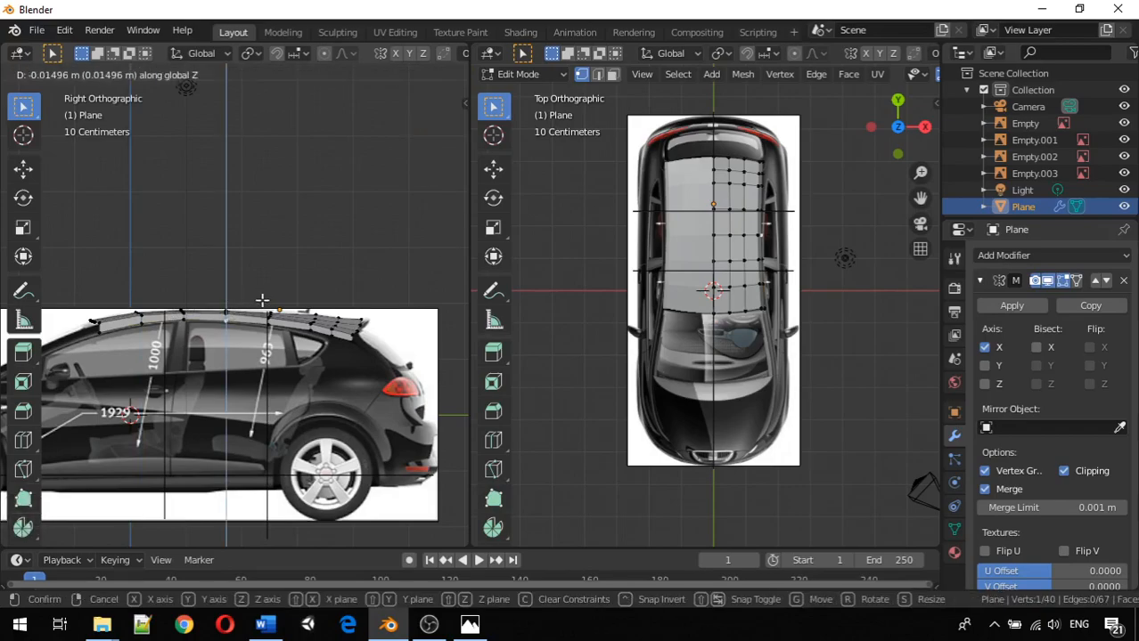
click(269, 316)
click(278, 314)
key(g)
key(z)
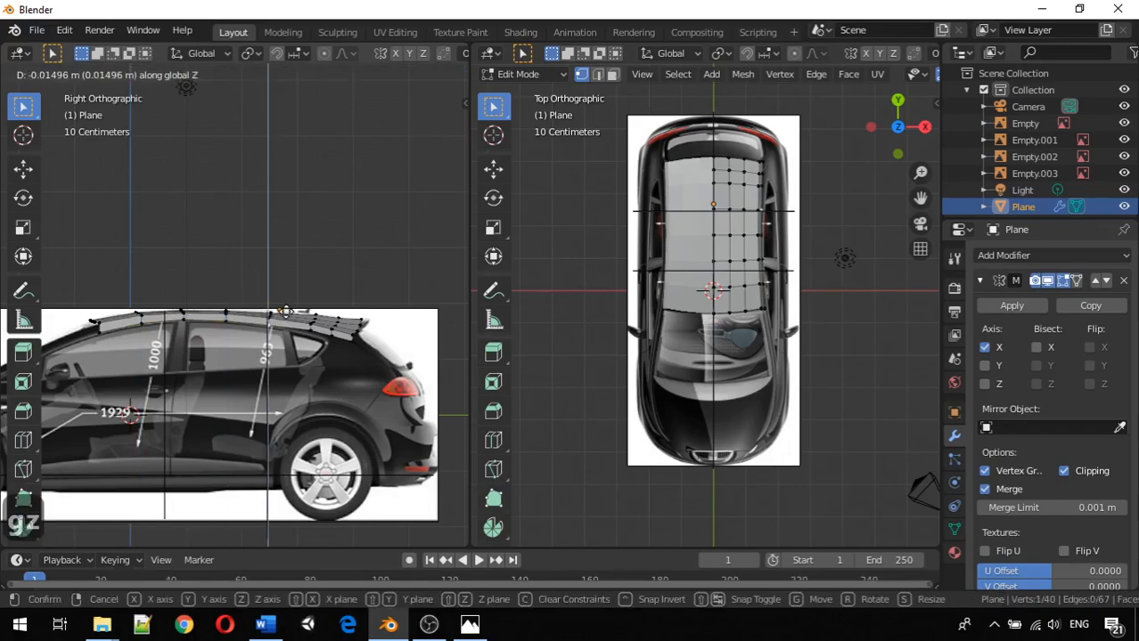
click(285, 310)
Step: Lower the two side-edge vertices just ahead of the rearmost one along Z, by about 0.09 m and about 0.16 m
click(327, 319)
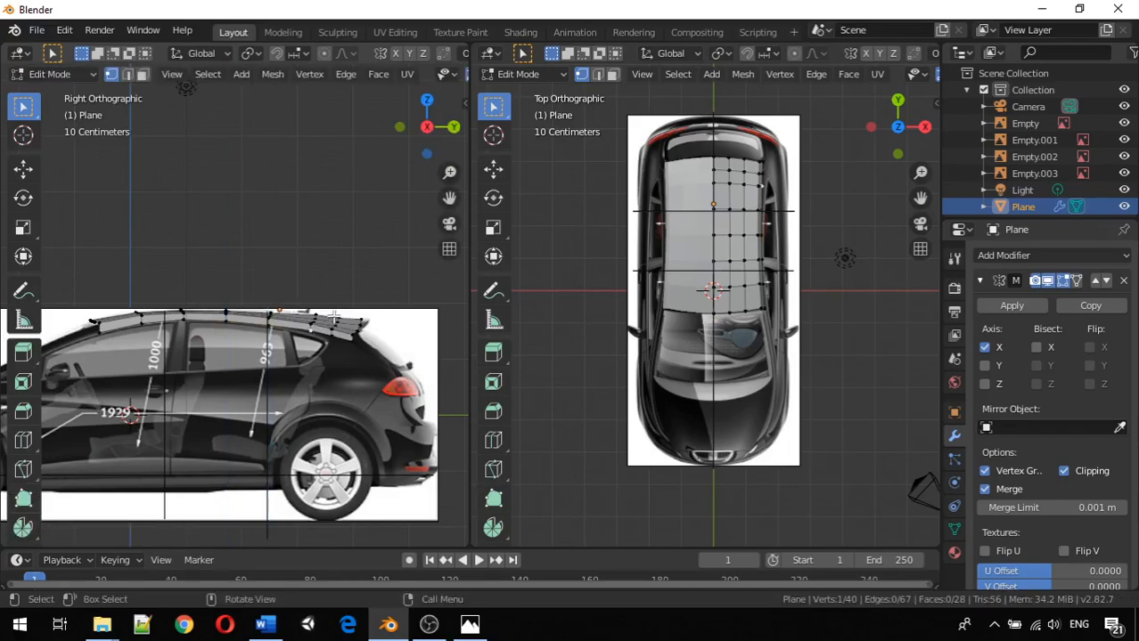
key(g)
key(z)
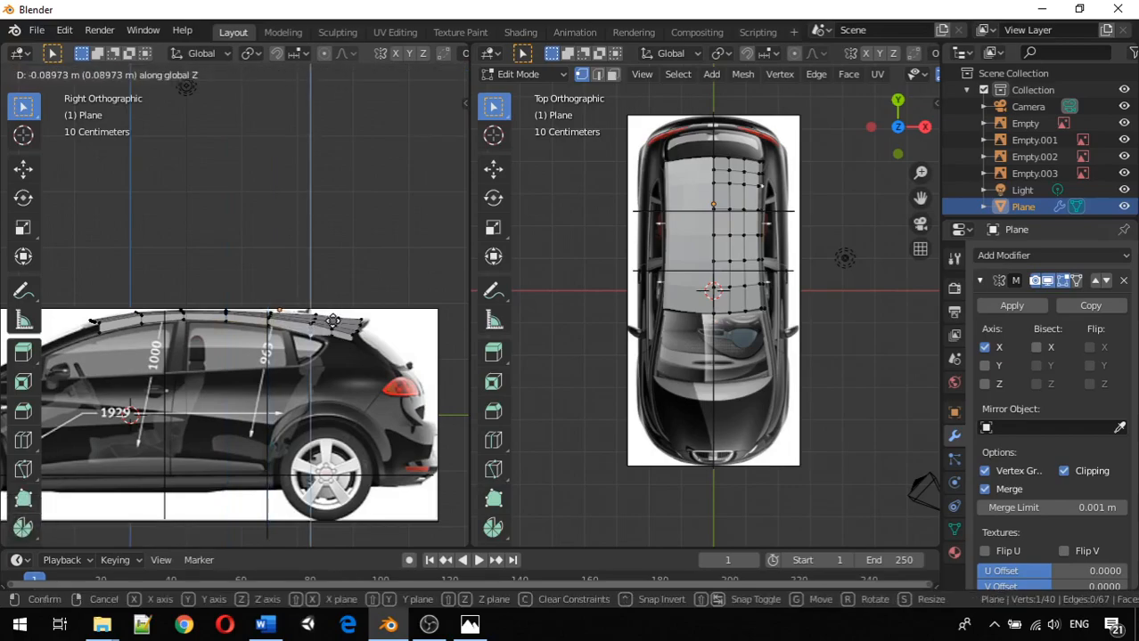
click(332, 321)
click(344, 330)
key(g)
key(z)
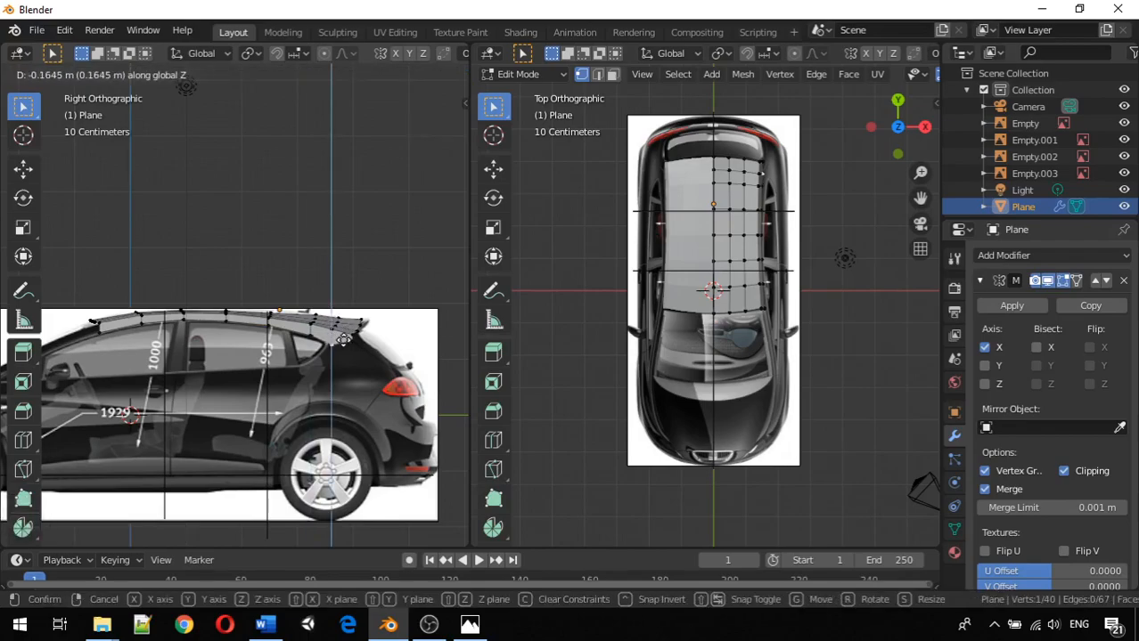
click(344, 340)
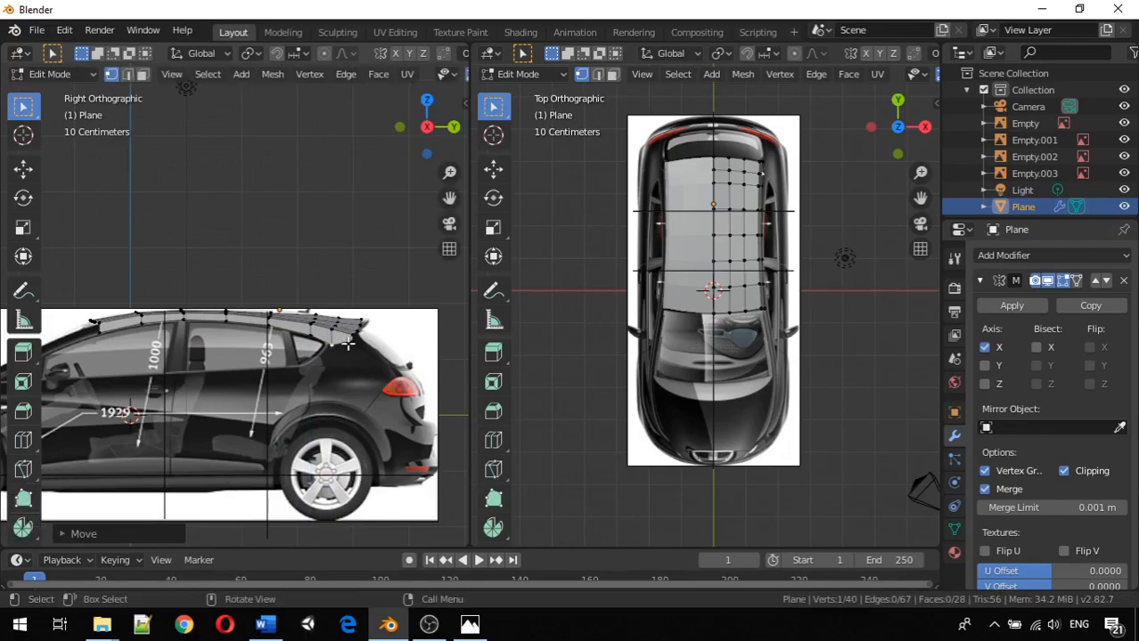
Step: Lower the rearmost vertex of the side edge along Z in two moves of about 0.10 m and 0.09 m
click(353, 340)
key(g)
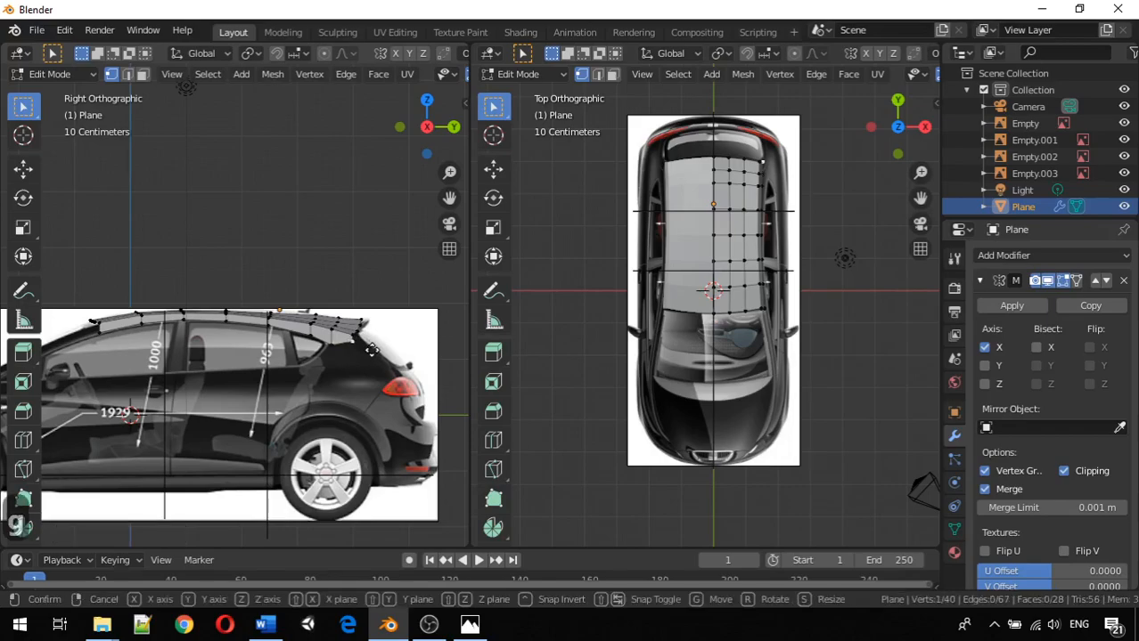
key(z)
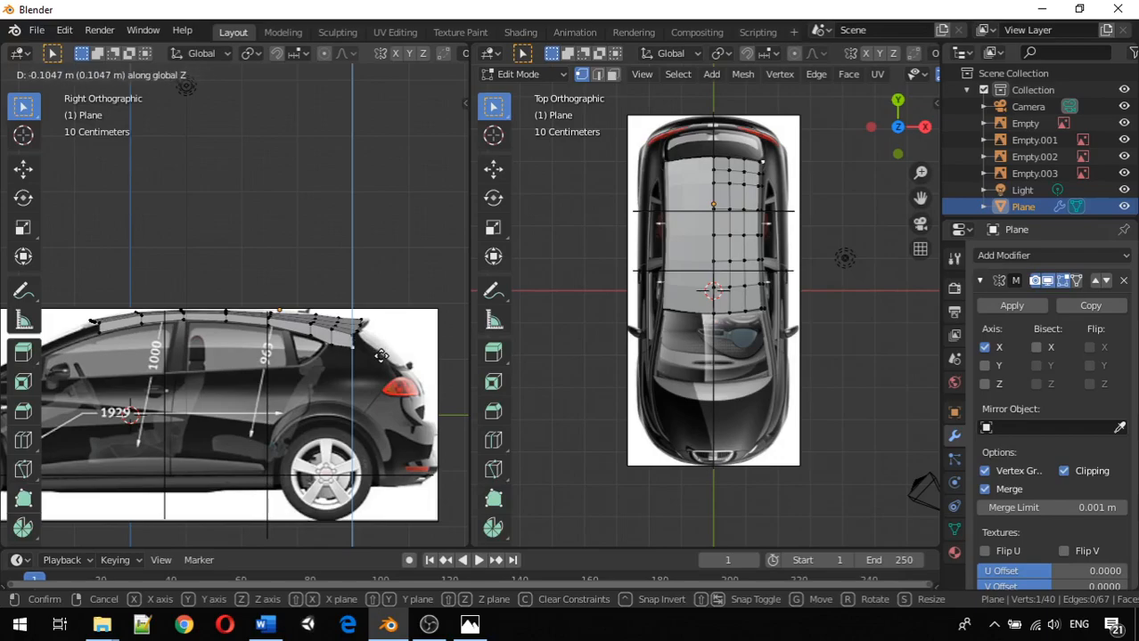
click(381, 356)
middle_drag(710, 321, 614, 163)
key(KP_7)
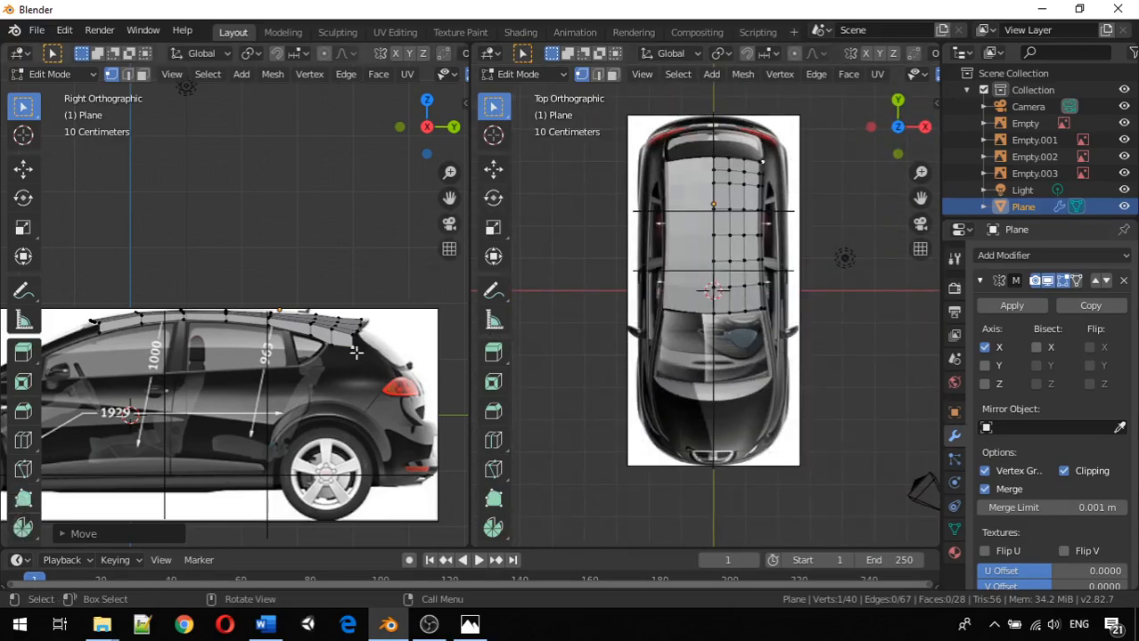
key(g)
key(z)
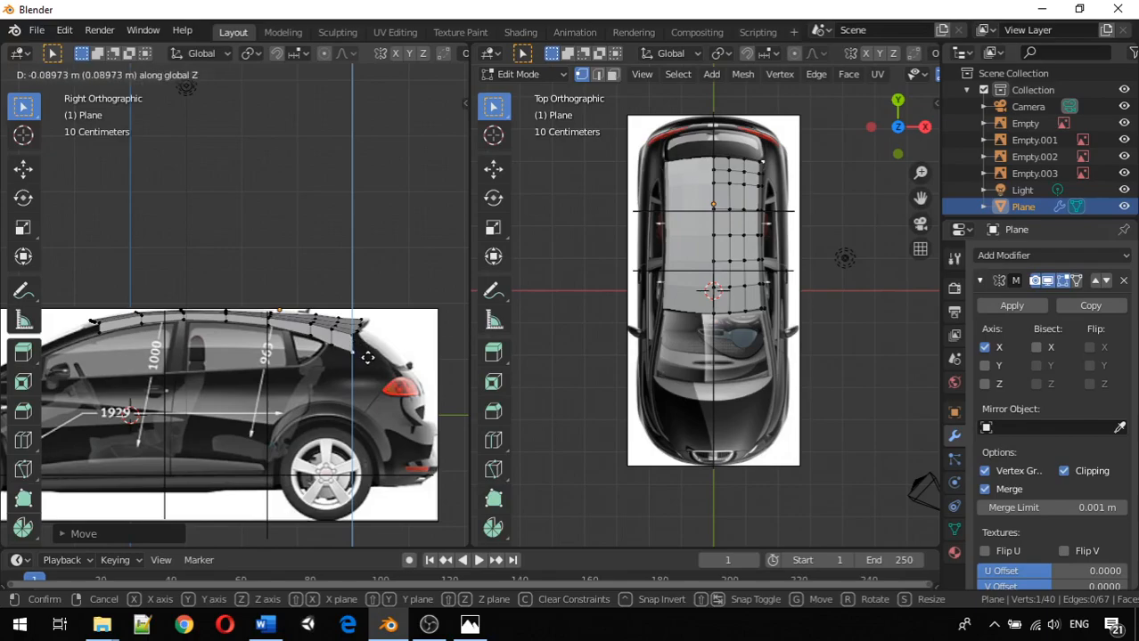
click(371, 358)
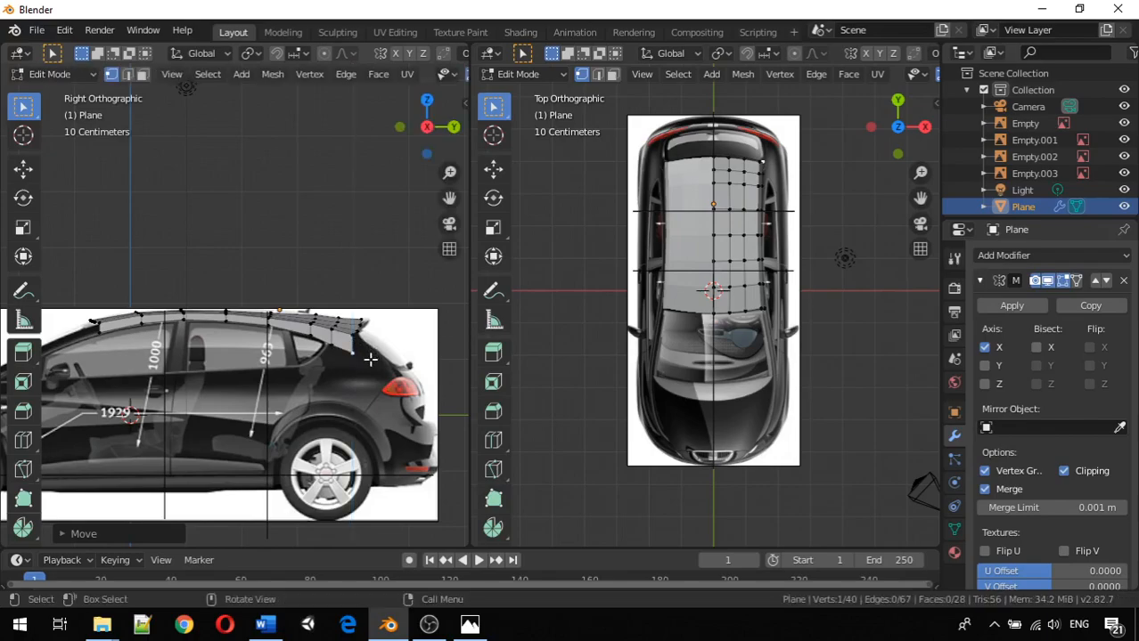
Step: Move the rearmost side-edge vertex about 0.40 m toward the car's rear along Y
key(g)
key(z)
key(x)
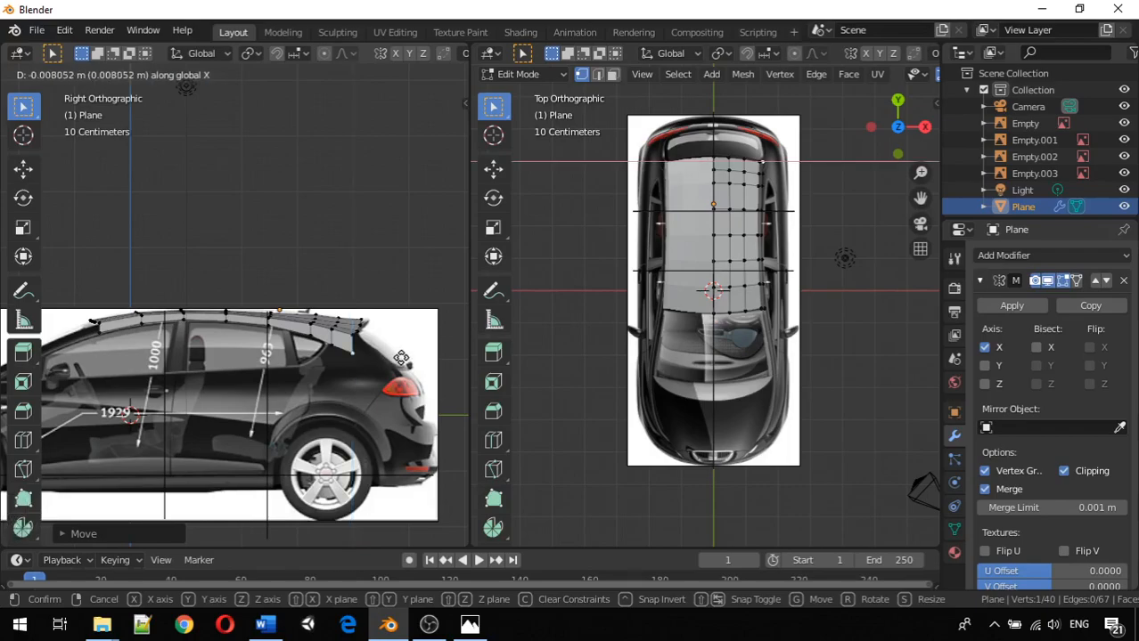
key(y)
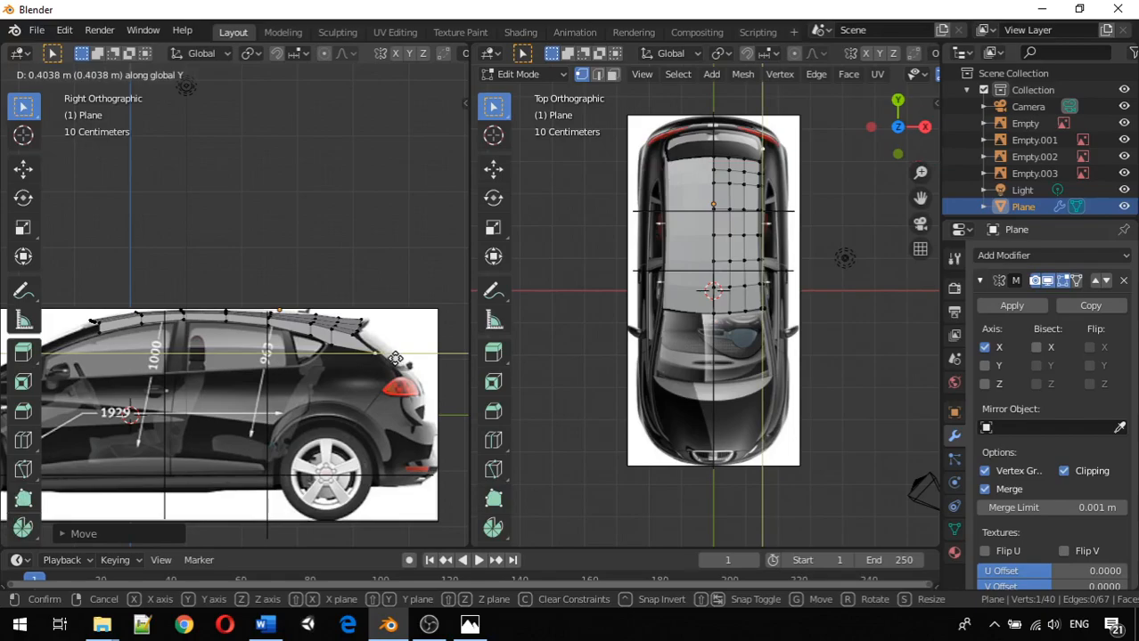
click(395, 357)
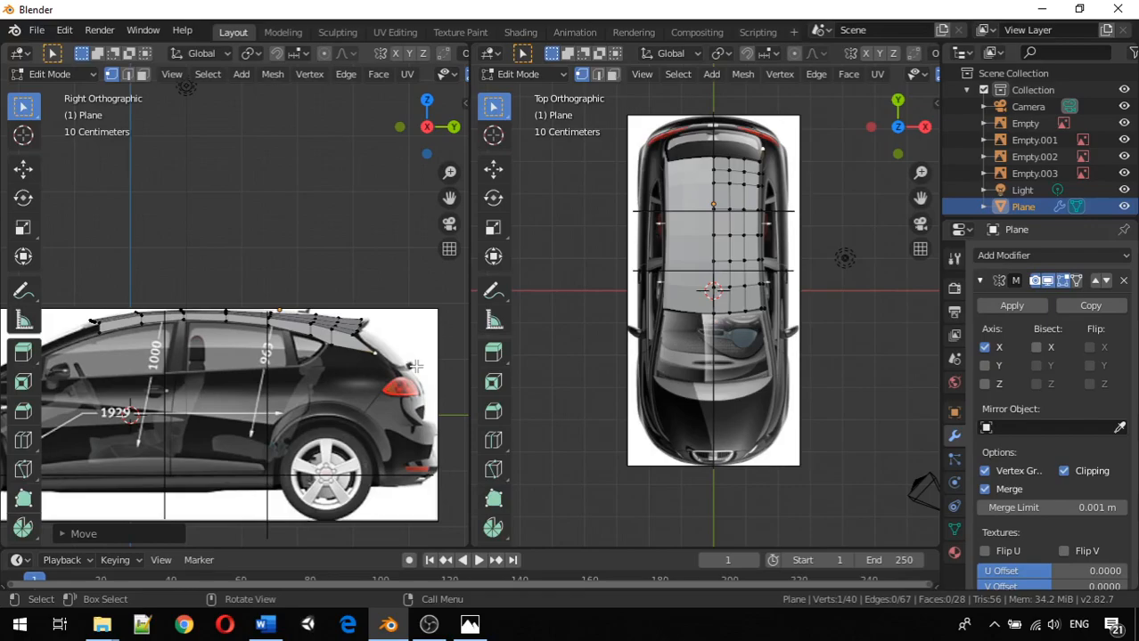
Step: Move the rearmost side-edge vertex about 0.03 m forward along Y and about 0.06 m down along Z
key(g)
key(x)
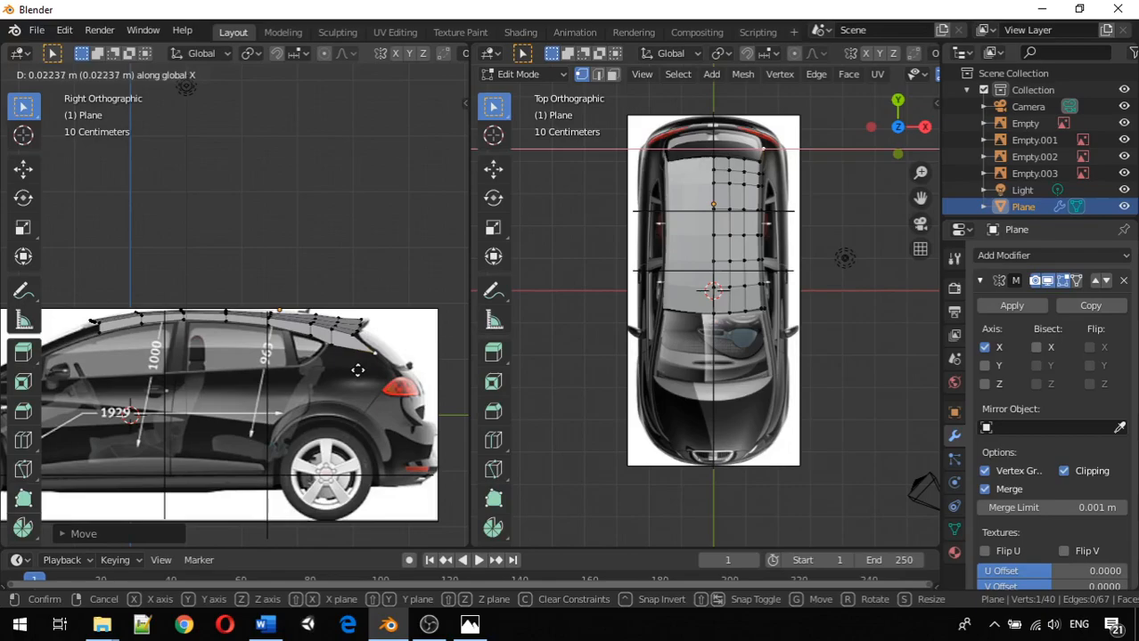
key(y)
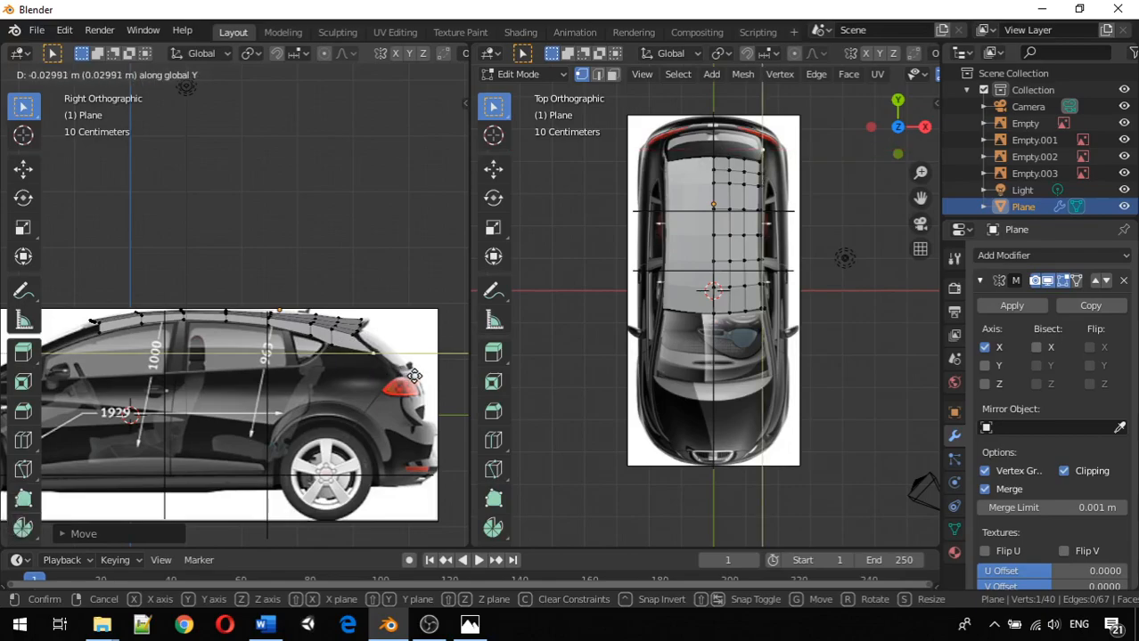
click(414, 376)
key(g)
key(z)
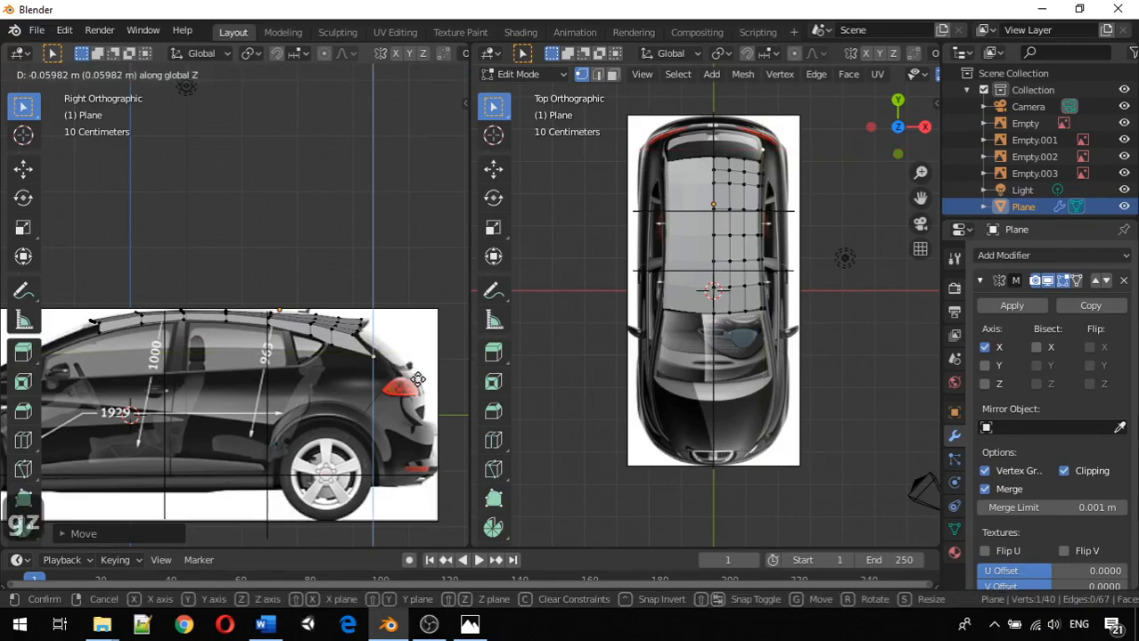
click(418, 379)
Step: Nudge the rearmost side-edge vertex backward along Y and slightly down along Z, ending with a rearward move of about 0.06 m
key(g)
key(y)
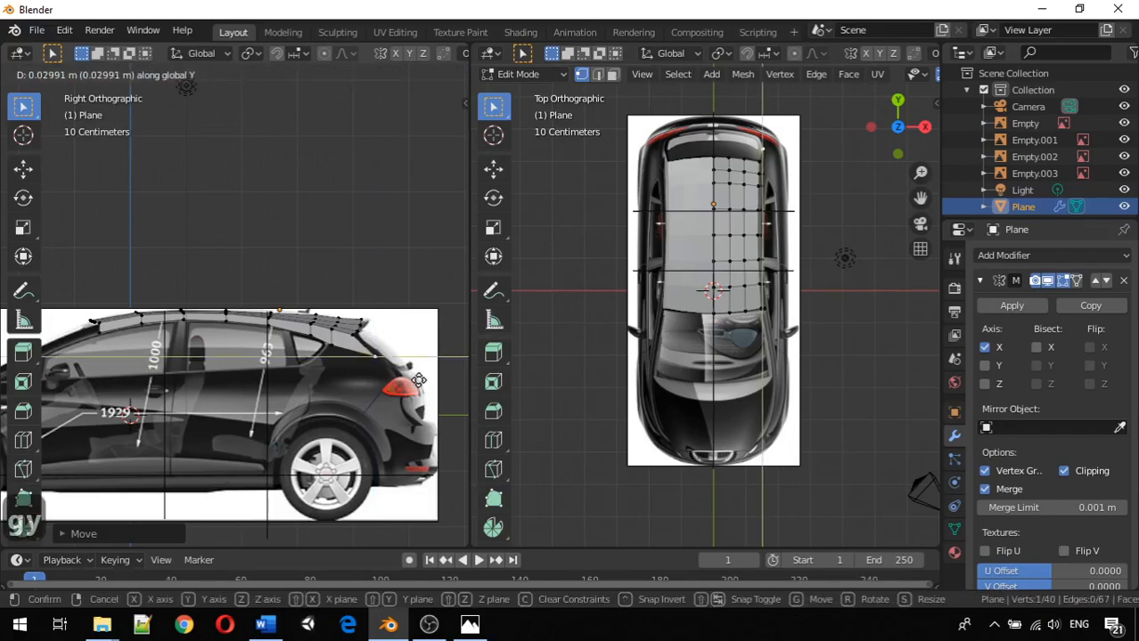
click(423, 380)
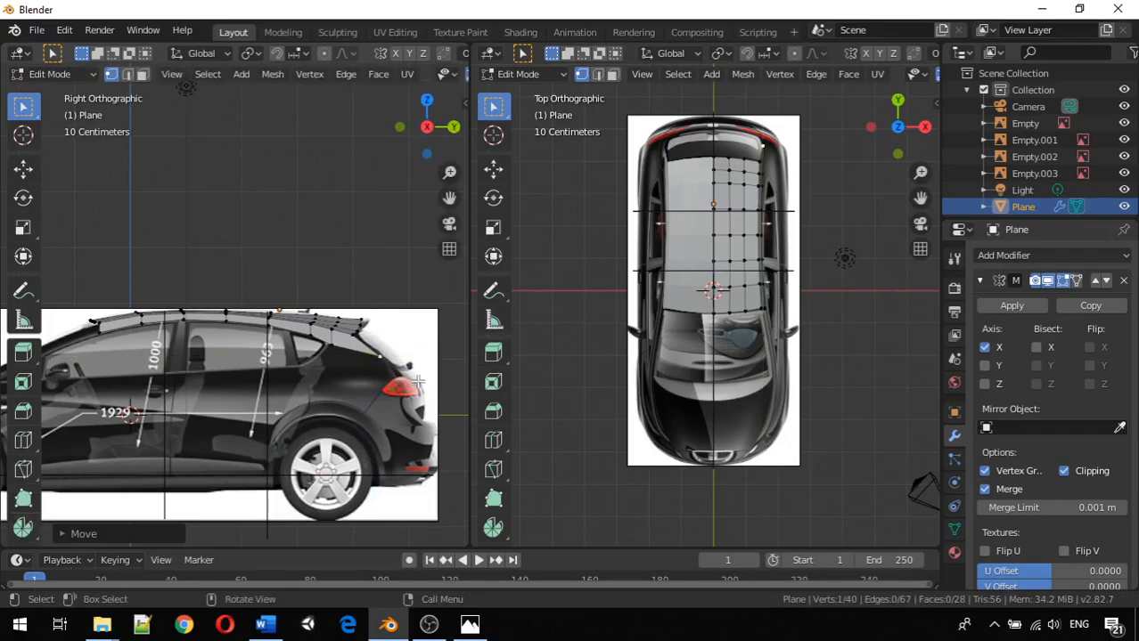
key(g)
key(z)
click(423, 383)
key(g)
key(y)
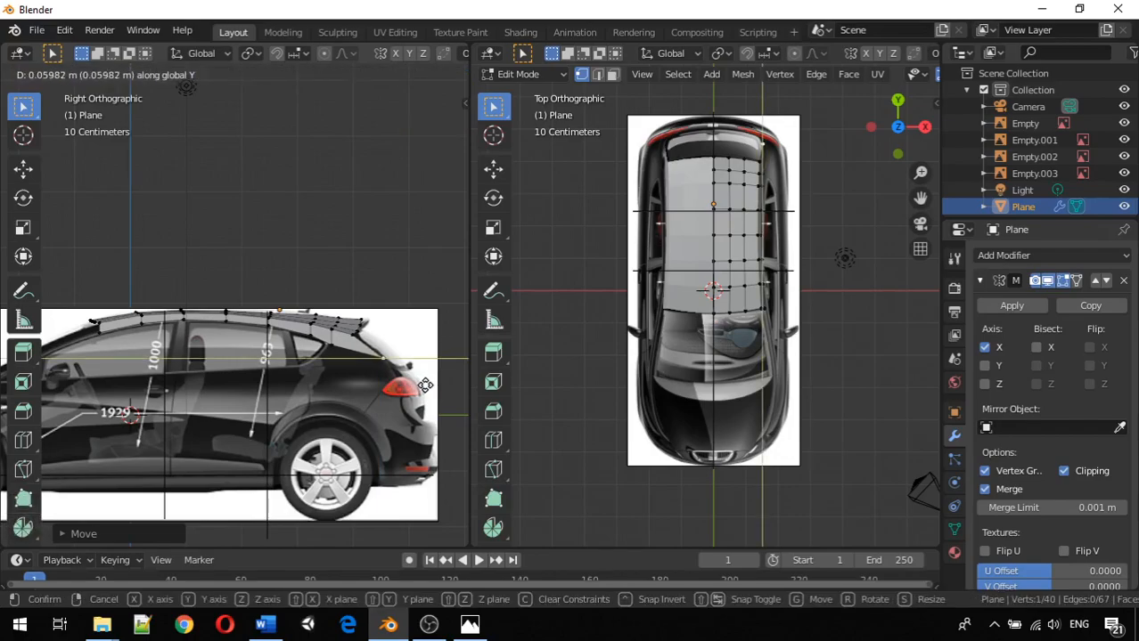
click(424, 385)
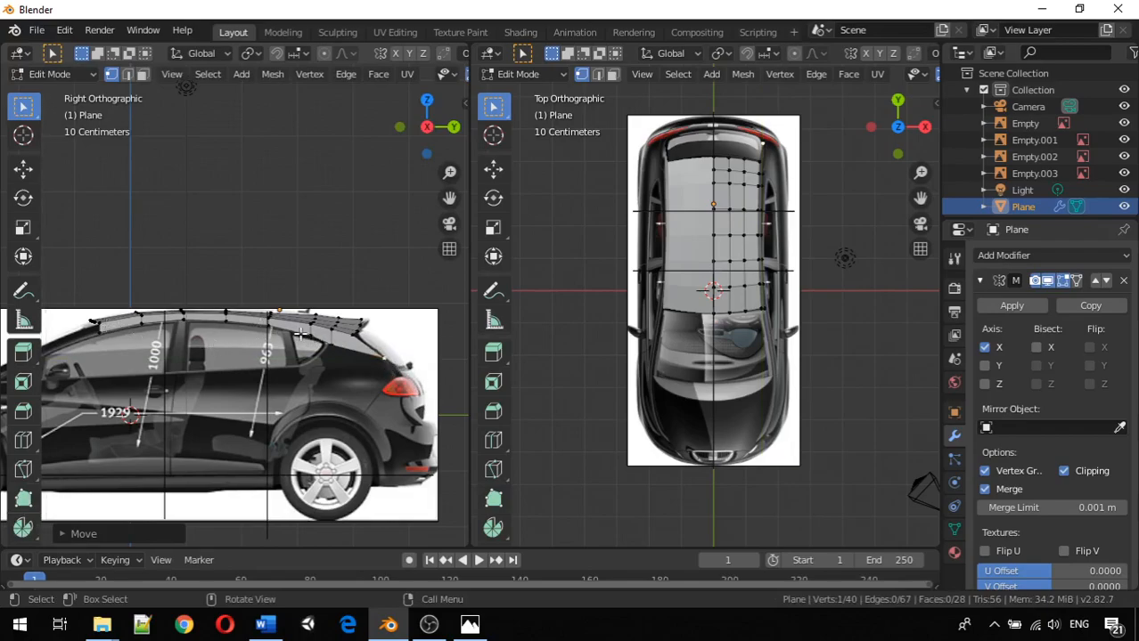
Step: Add a lengthwise loop cut through the extruded side strip and slide it into place
key(ctrl)
key(ctrl+r)
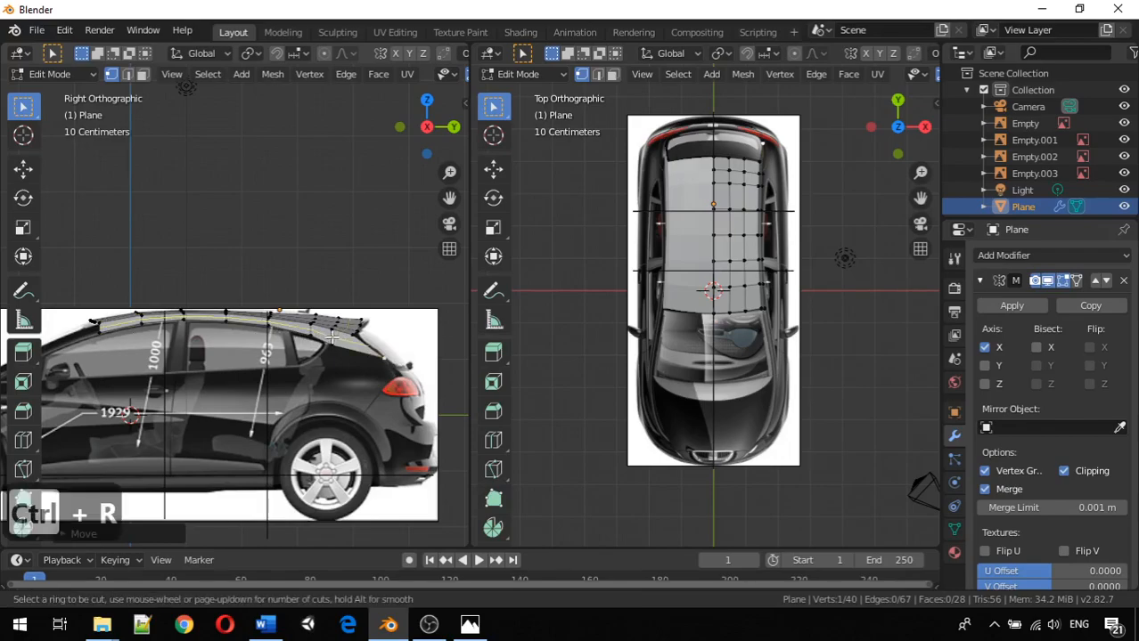
click(332, 336)
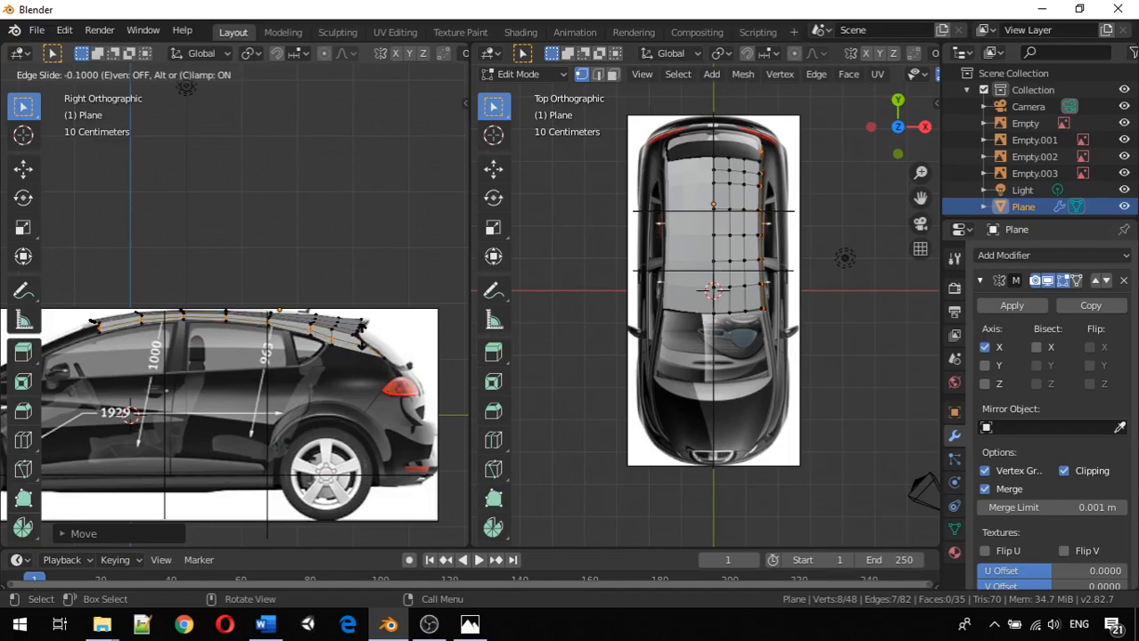
click(388, 337)
scroll(392, 348, up, 3)
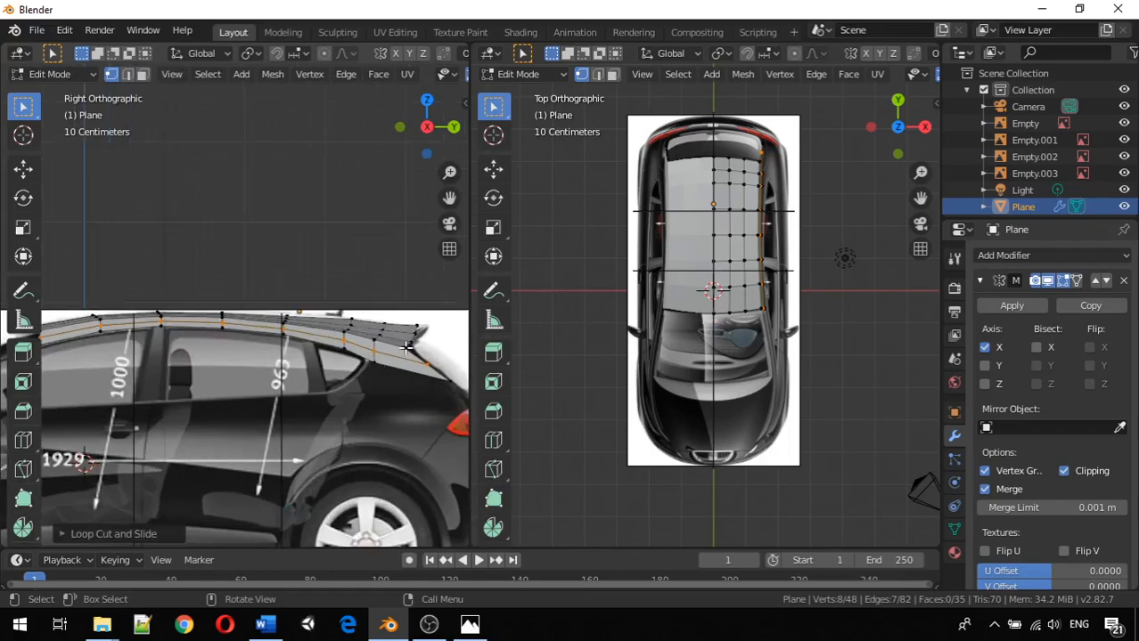
Step: Move the rear vertex on the side strip's upper edge about 0.04 m rearward along Y
click(406, 348)
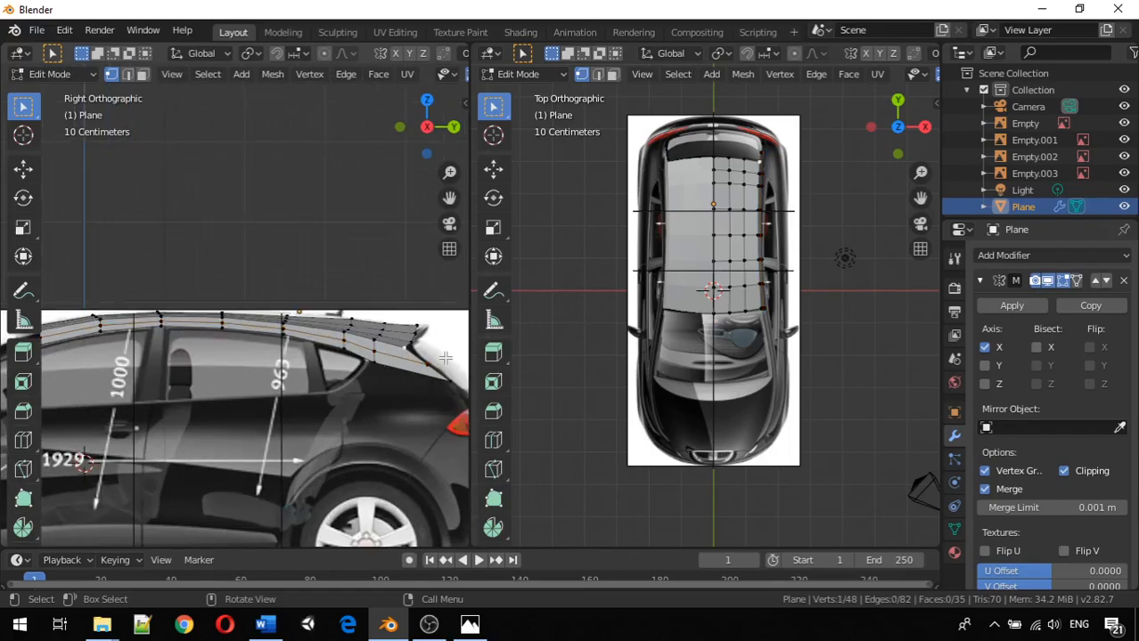
key(g)
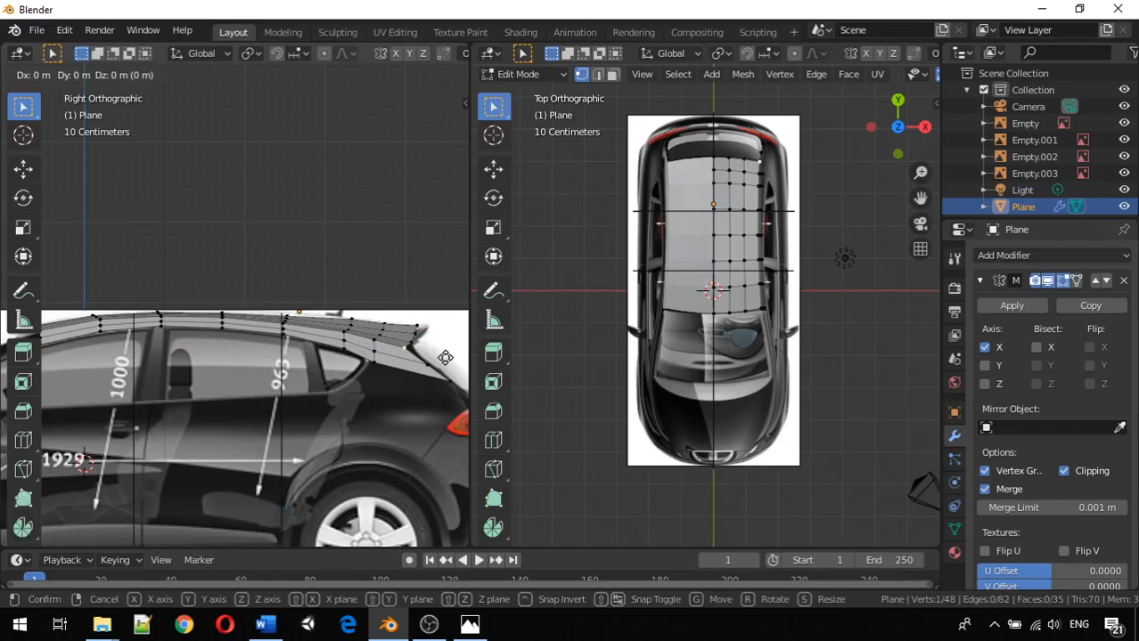
key(y)
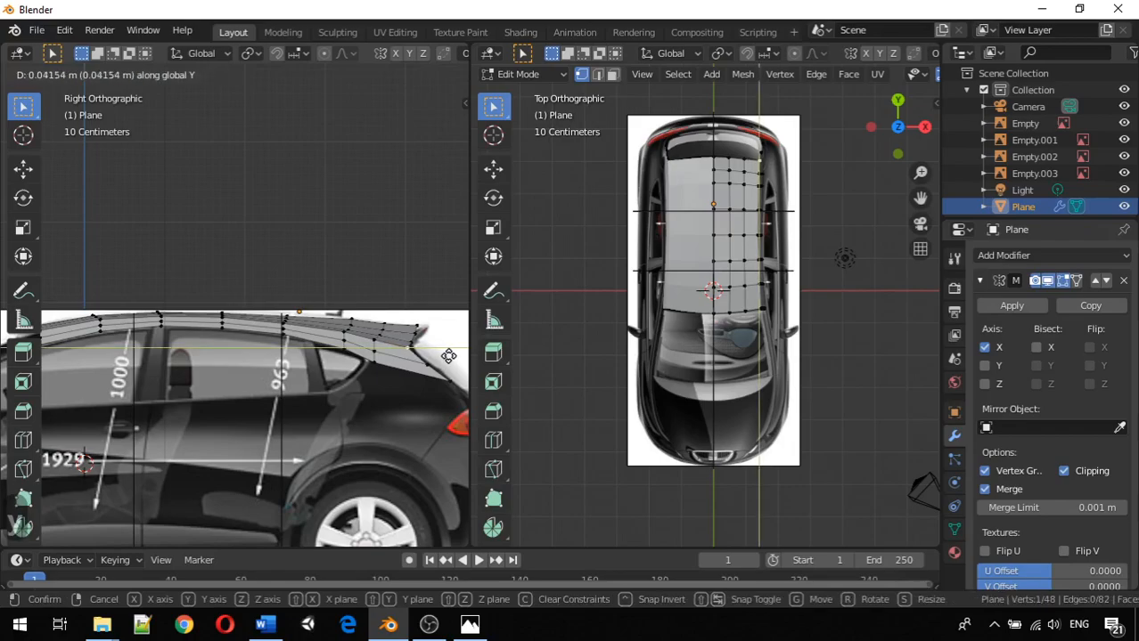
click(451, 355)
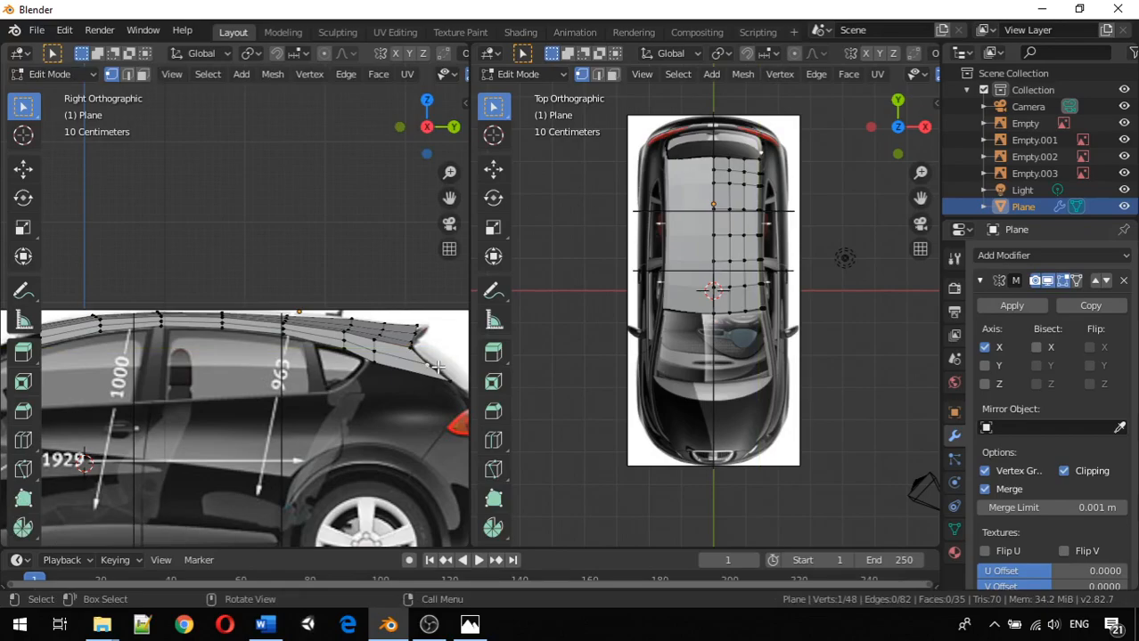
Step: Shift the side strip's middle rear vertex about 0.02 m rearward along Y and nudge its lowest rear vertex slightly rearward
key(g)
key(y)
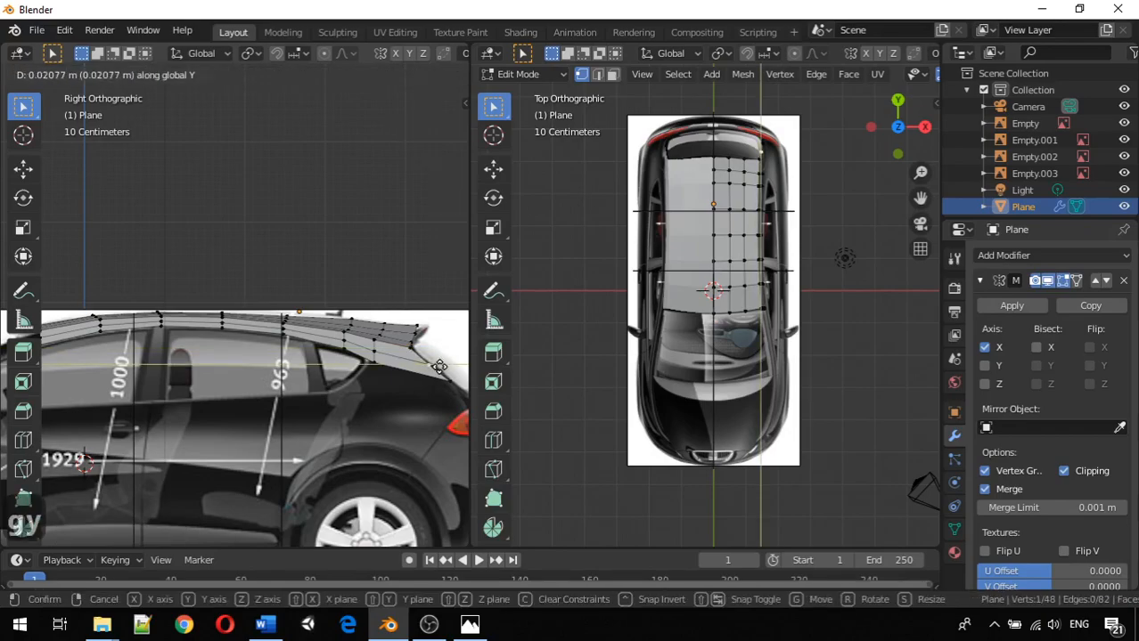
click(440, 367)
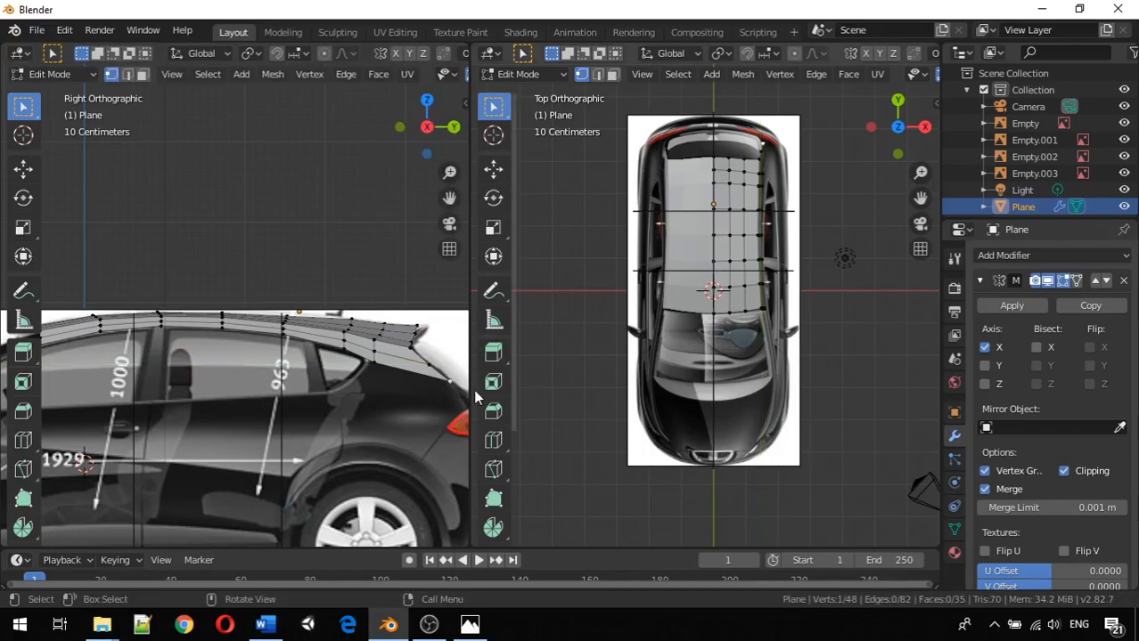
key(g)
key(y)
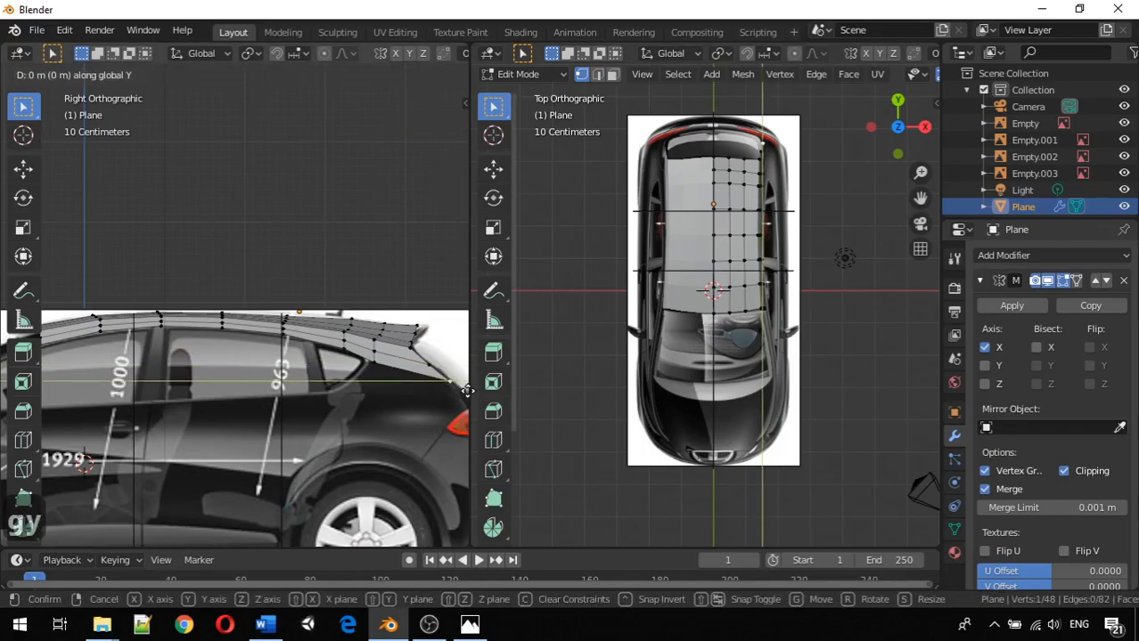
click(5, 391)
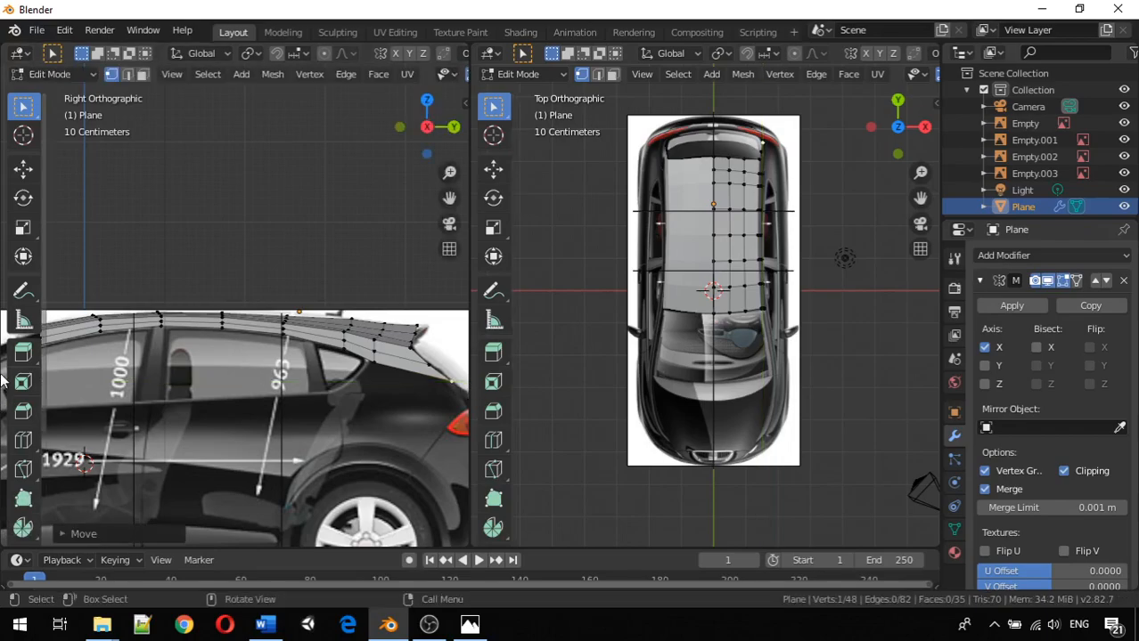
Step: Examine the roof and side strip from several angles against the blueprint images, ending in the right side view
scroll(156, 373, down, 3)
middle_drag(165, 374, 119, 344)
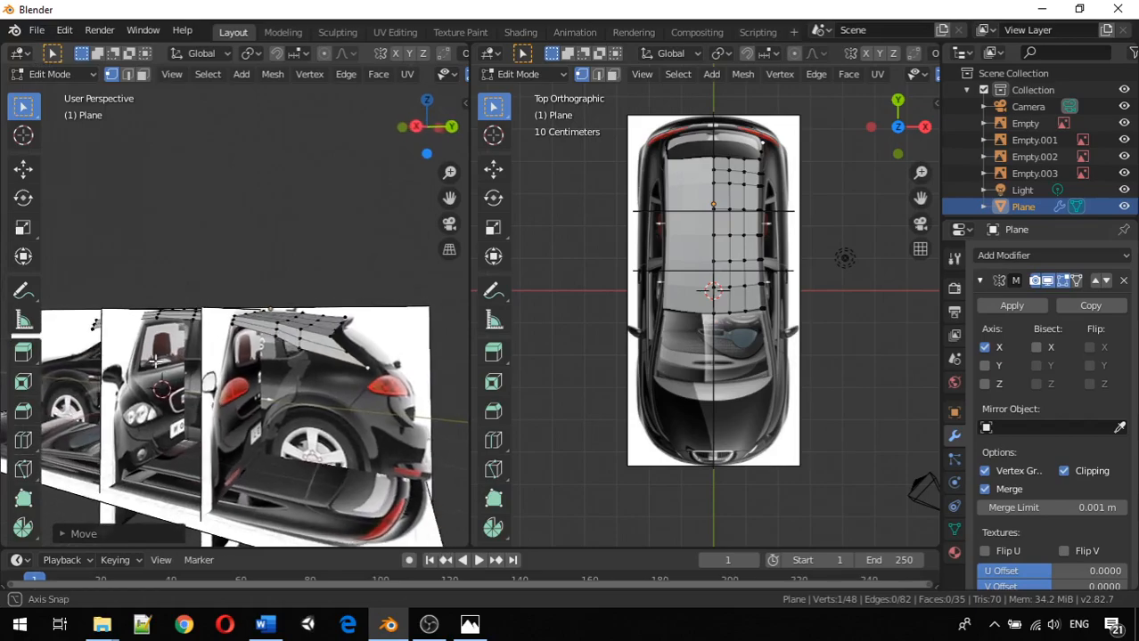
middle_drag(179, 330, 196, 317)
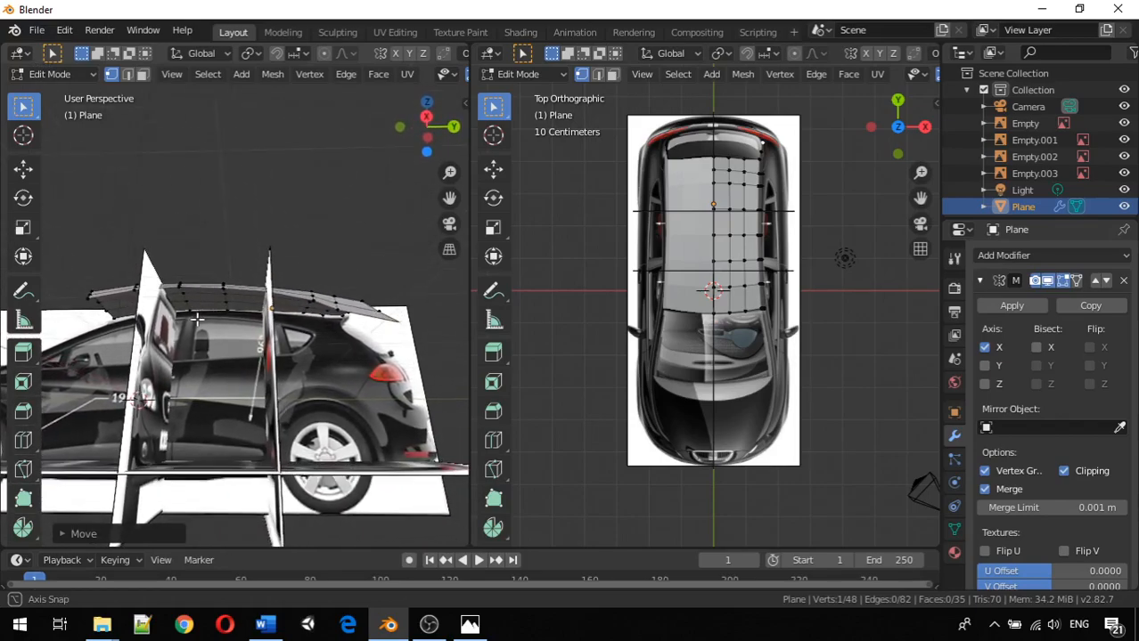
middle_drag(158, 359, 183, 392)
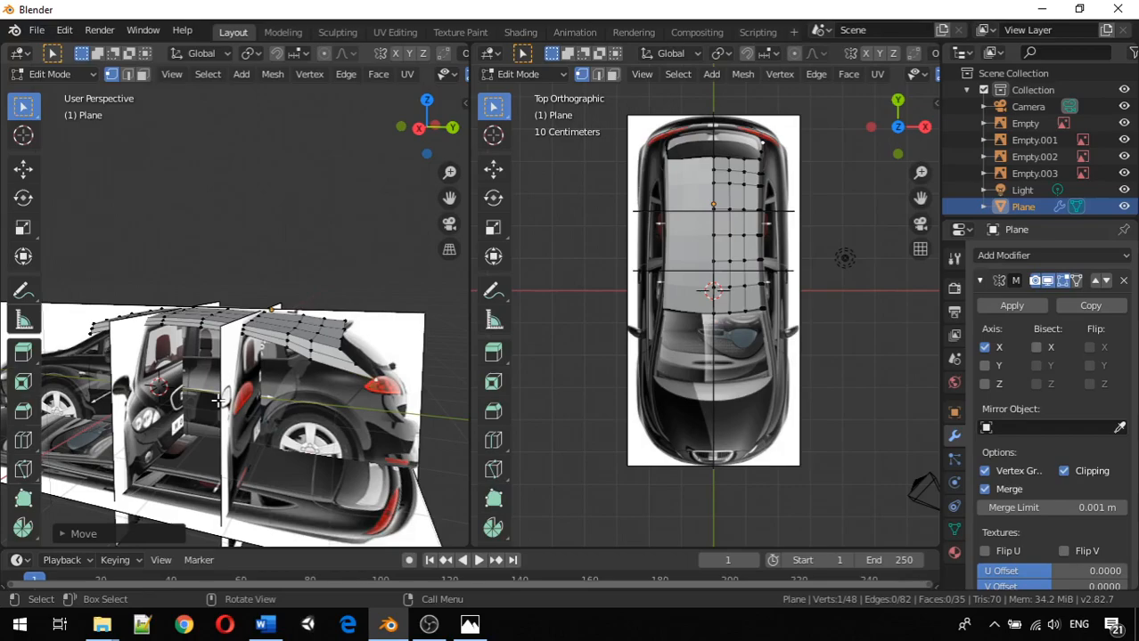
middle_drag(217, 401, 217, 403)
key(KP_3)
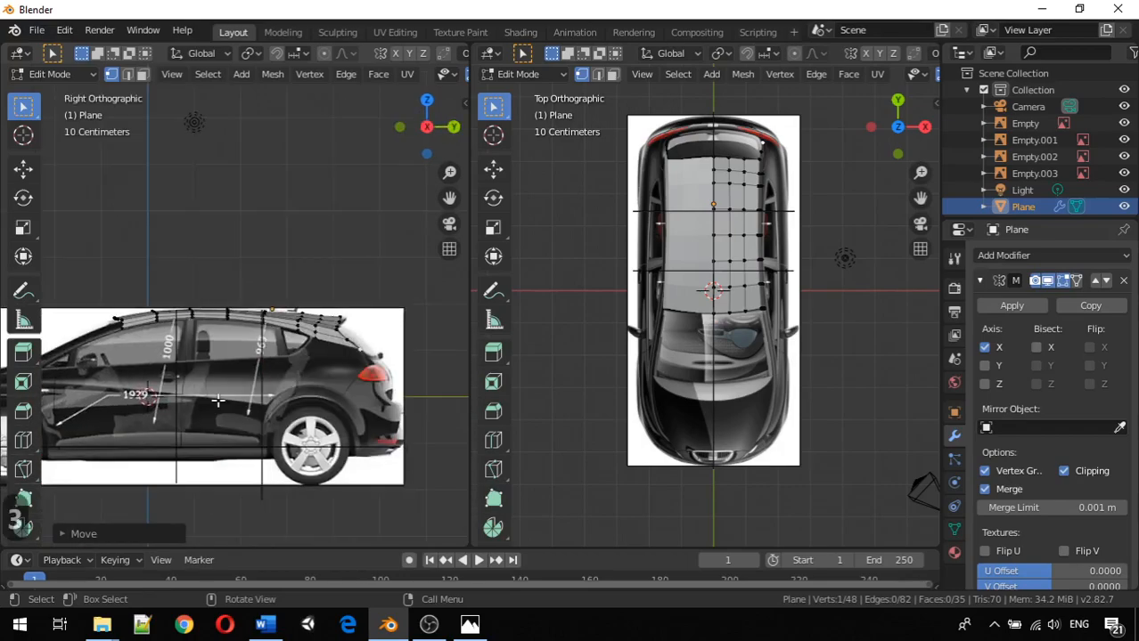
scroll(271, 332, up, 3)
middle_drag(285, 332, 303, 327)
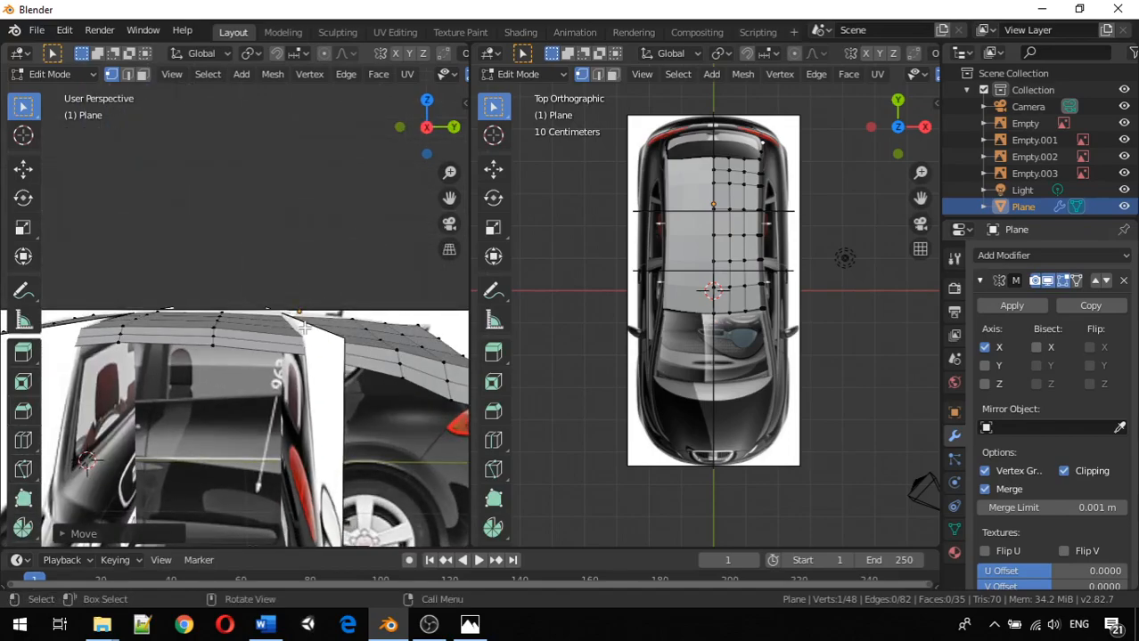
key(KP_3)
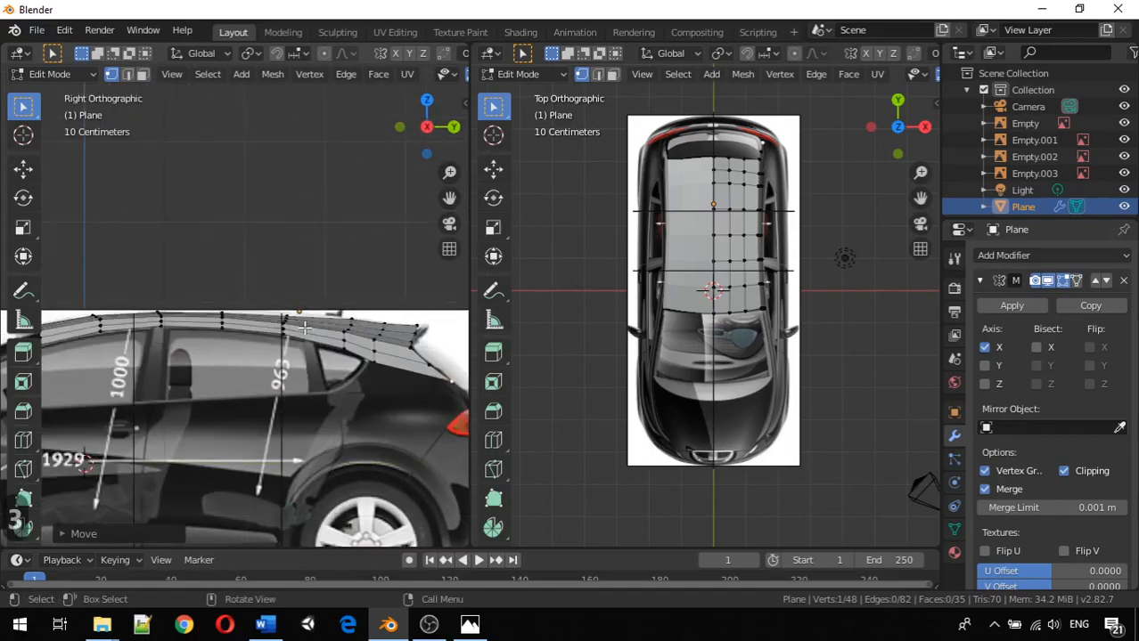
Step: Move the rearmost centre-line vertex of the roof rearward along Y to the tip of the spoiler
click(410, 343)
click(414, 333)
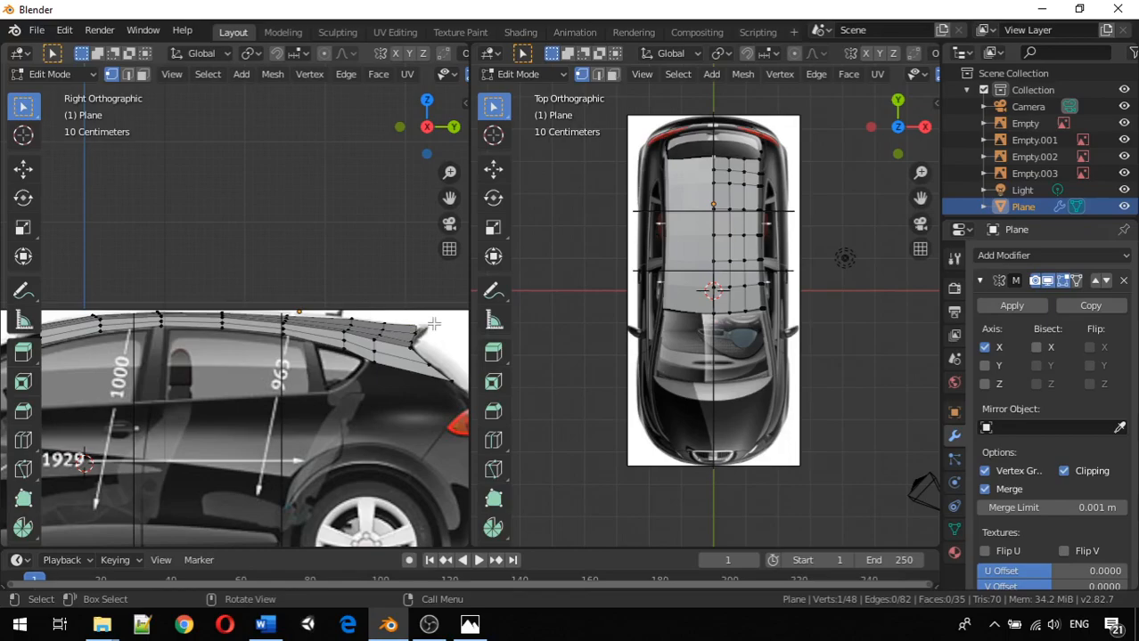
key(g)
key(y)
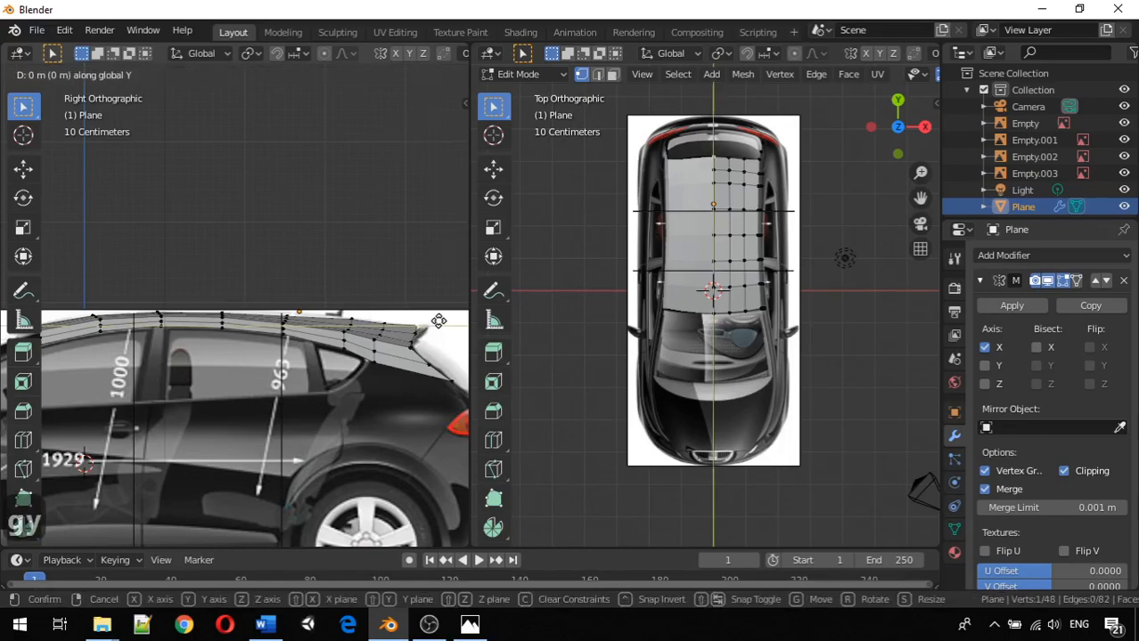
click(448, 323)
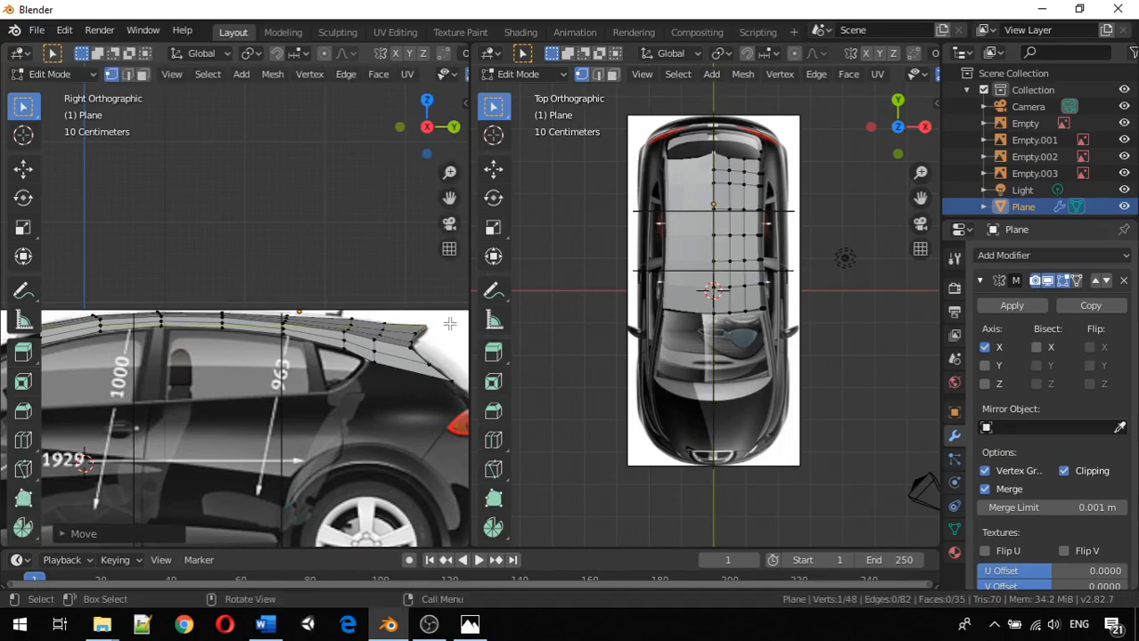
Step: Move the roof's rear-edge vertex next to the centre line about 0.05 m rearward along Y
click(426, 328)
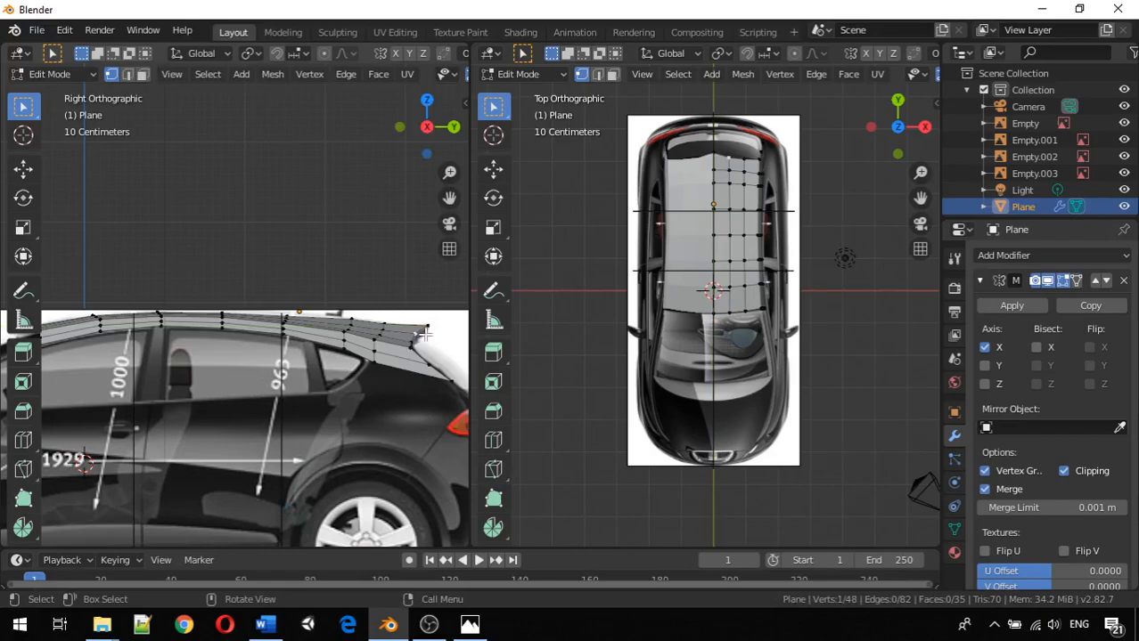
key(g)
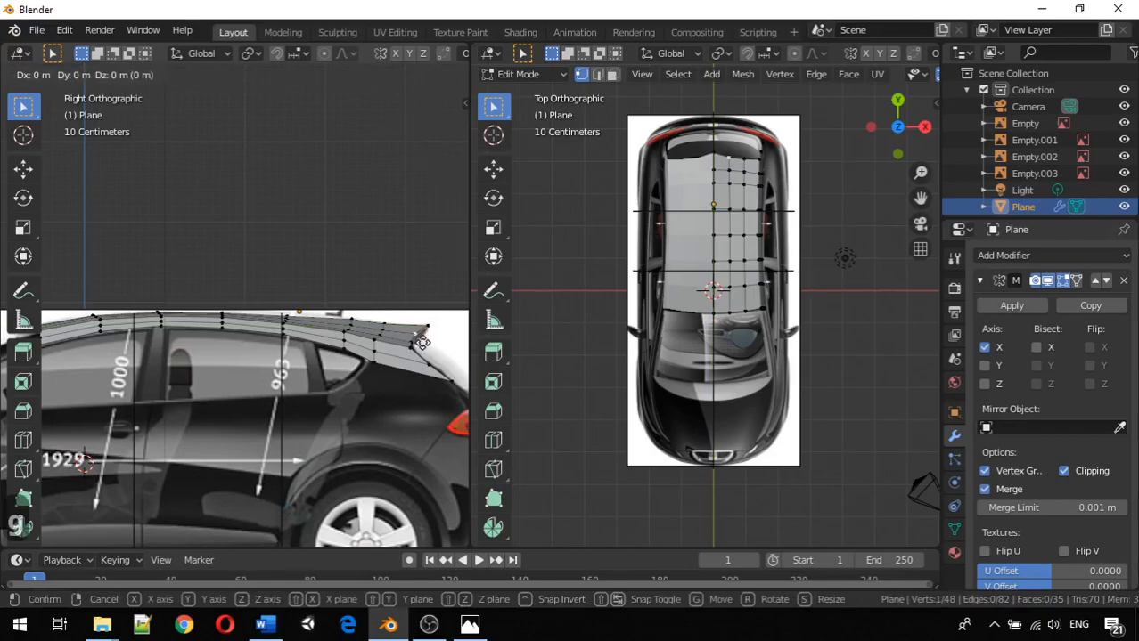
key(y)
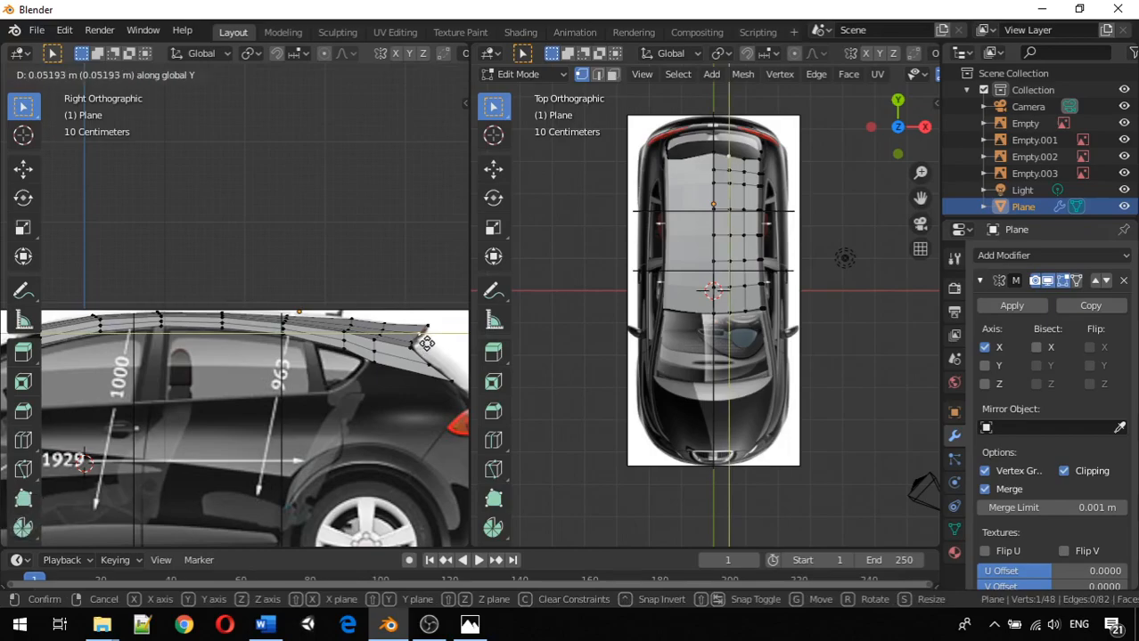
click(426, 343)
Step: Move the third rear-edge vertex from the roof's centre line slightly rearward along Y
click(411, 346)
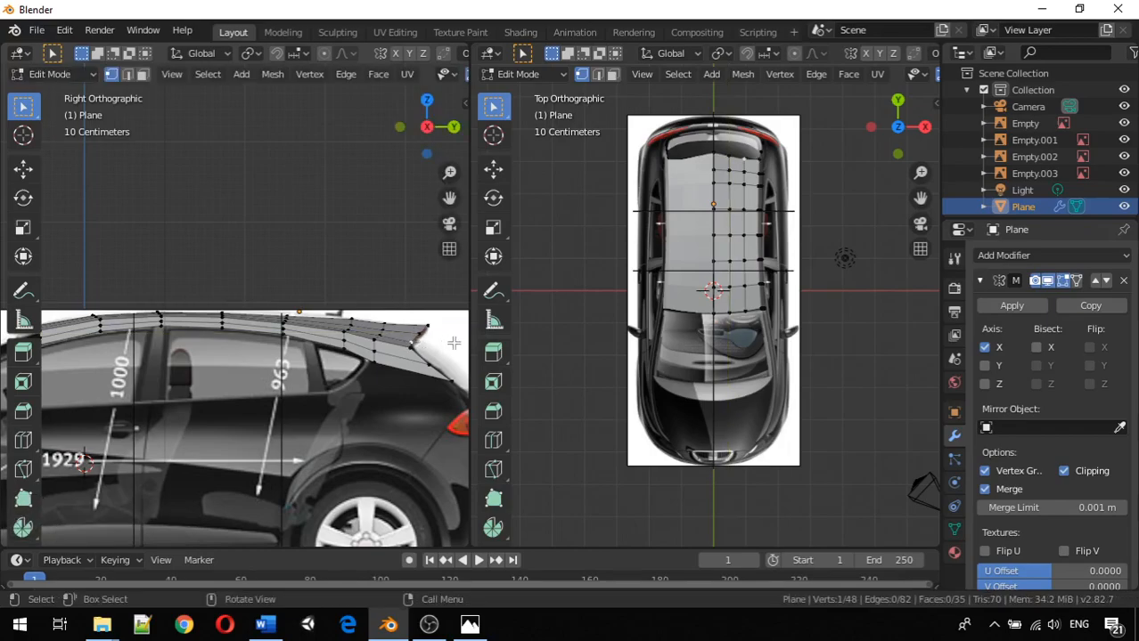
key(g)
key(y)
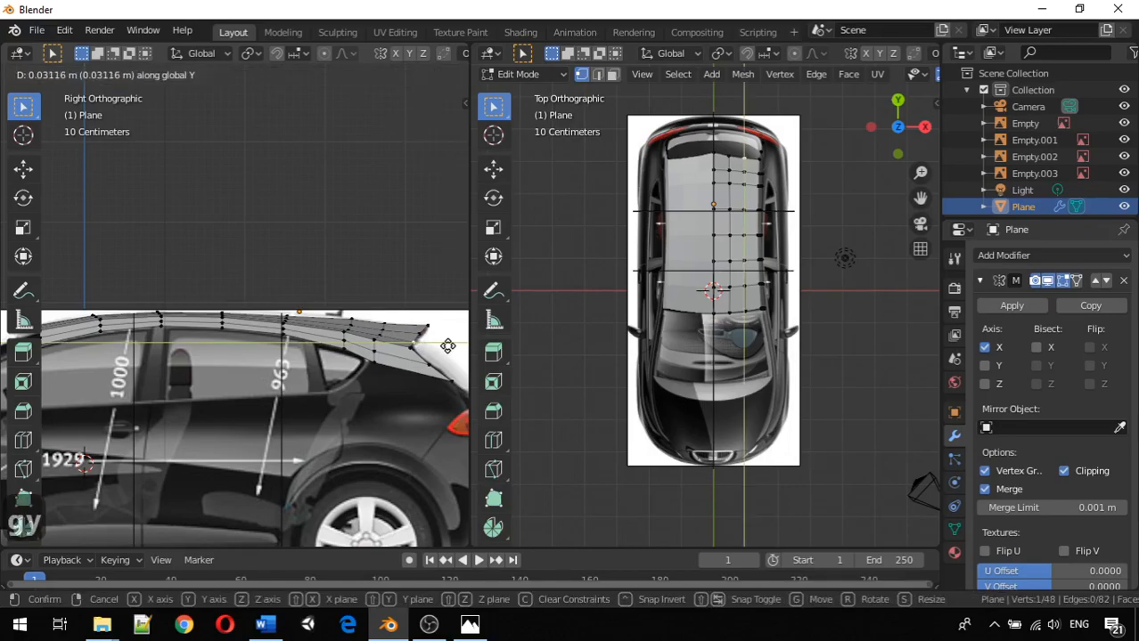
click(445, 345)
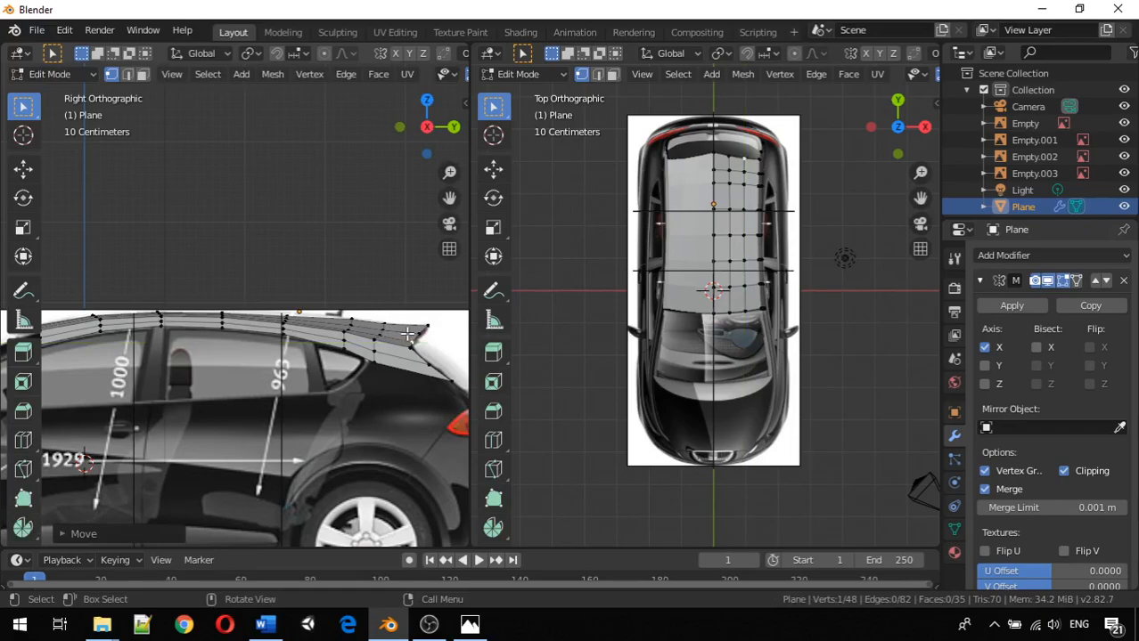
Step: Raise the third rear-edge vertex from the centre line slightly along Z and shift it about 0.01 m rearward along Y
key(g)
key(z)
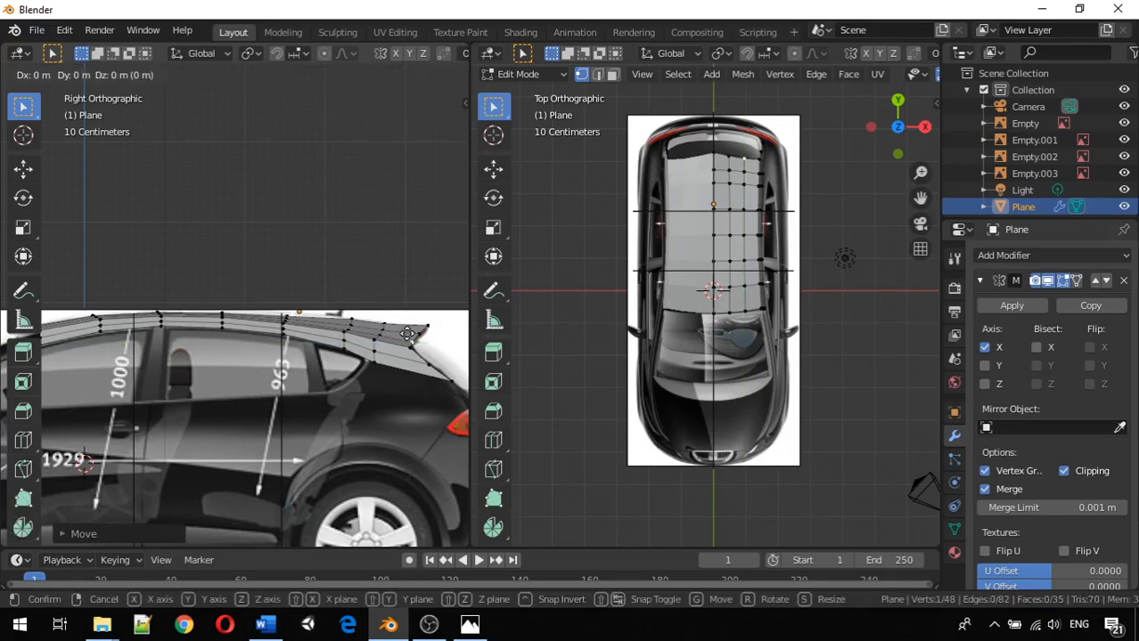
click(409, 333)
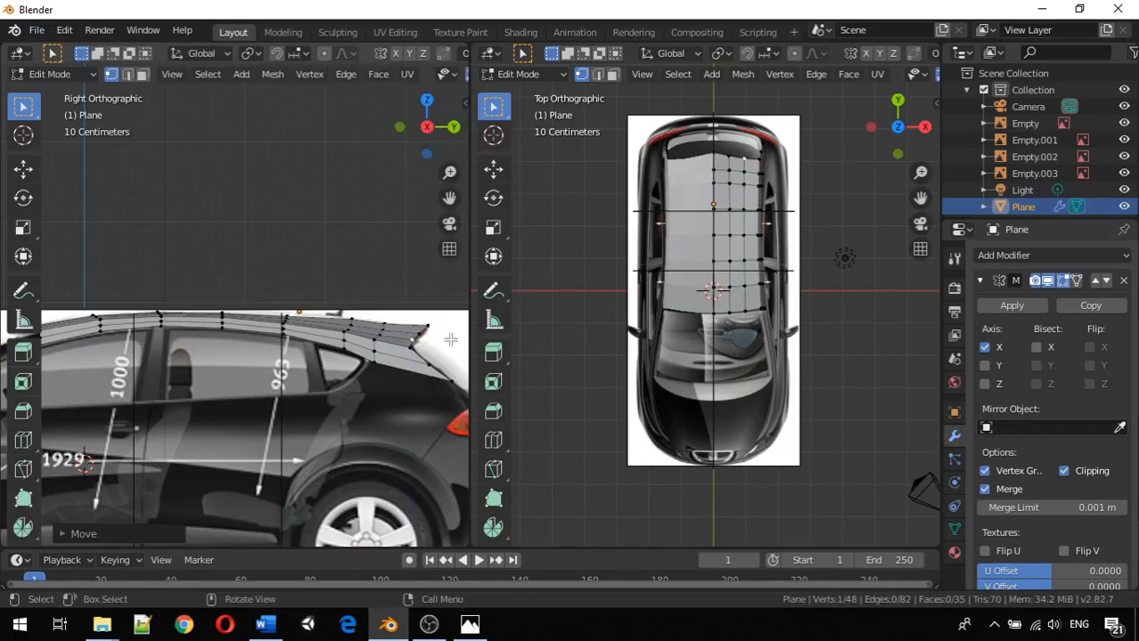
key(g)
key(y)
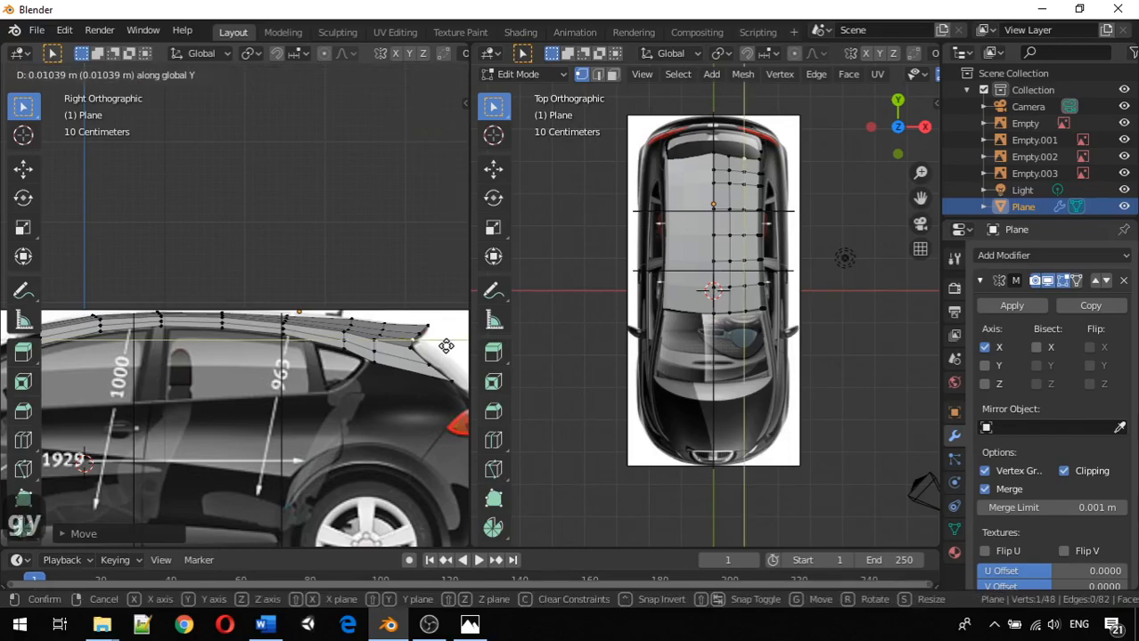
click(445, 346)
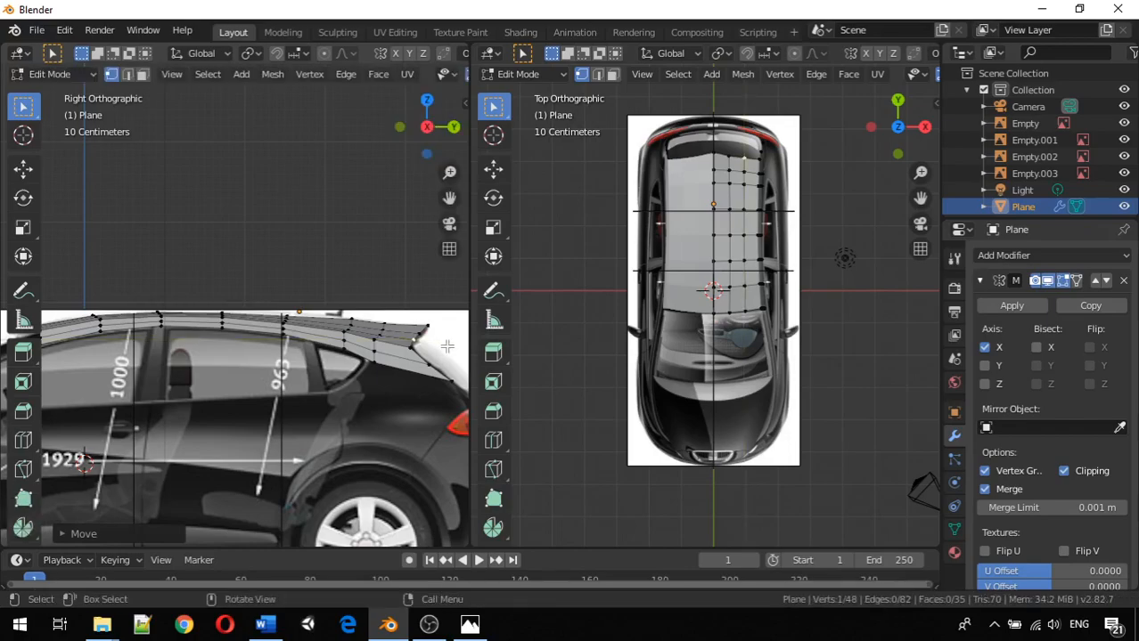
Step: On the third lengthwise edge line from the centre, raise the second and third vertices from the rear about 0.02 m each along Z
click(381, 334)
key(g)
key(z)
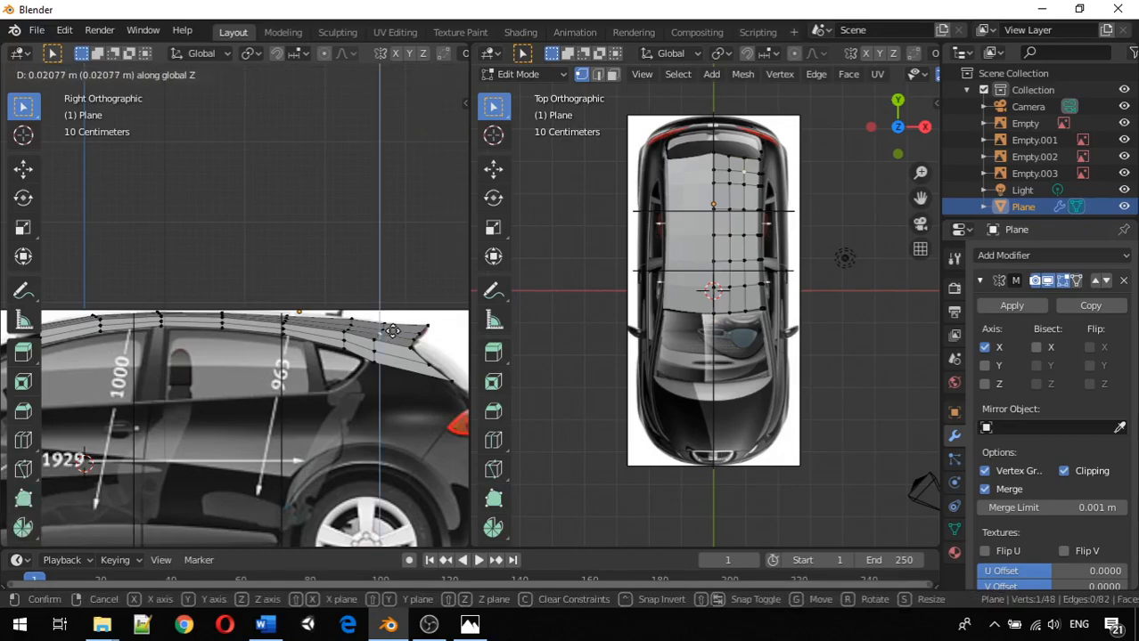
click(392, 332)
click(374, 323)
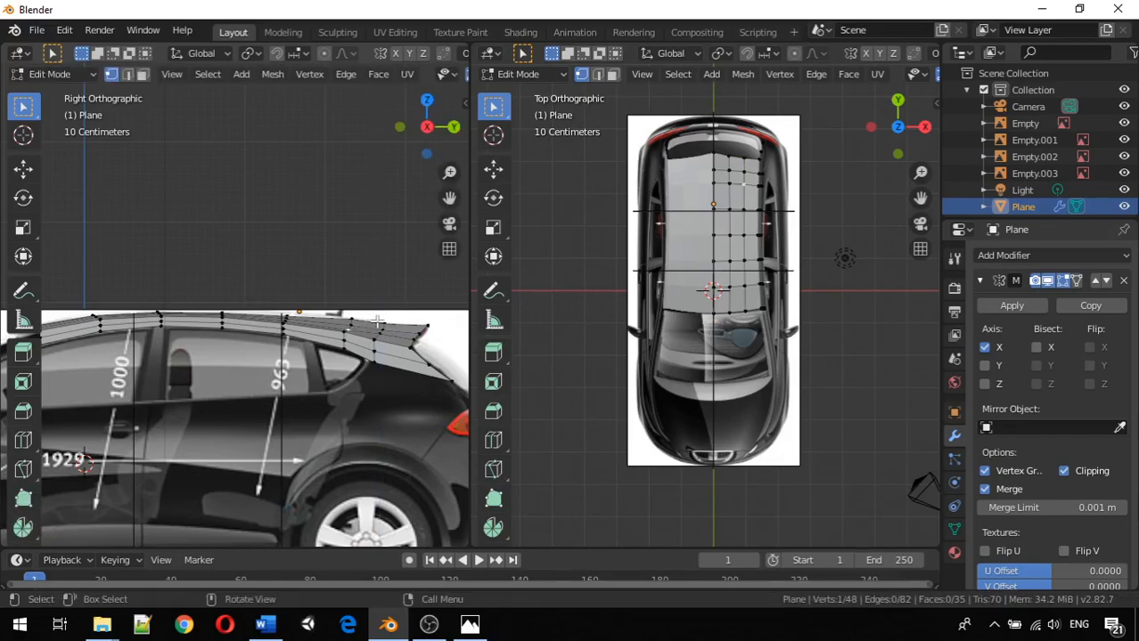
key(g)
key(z)
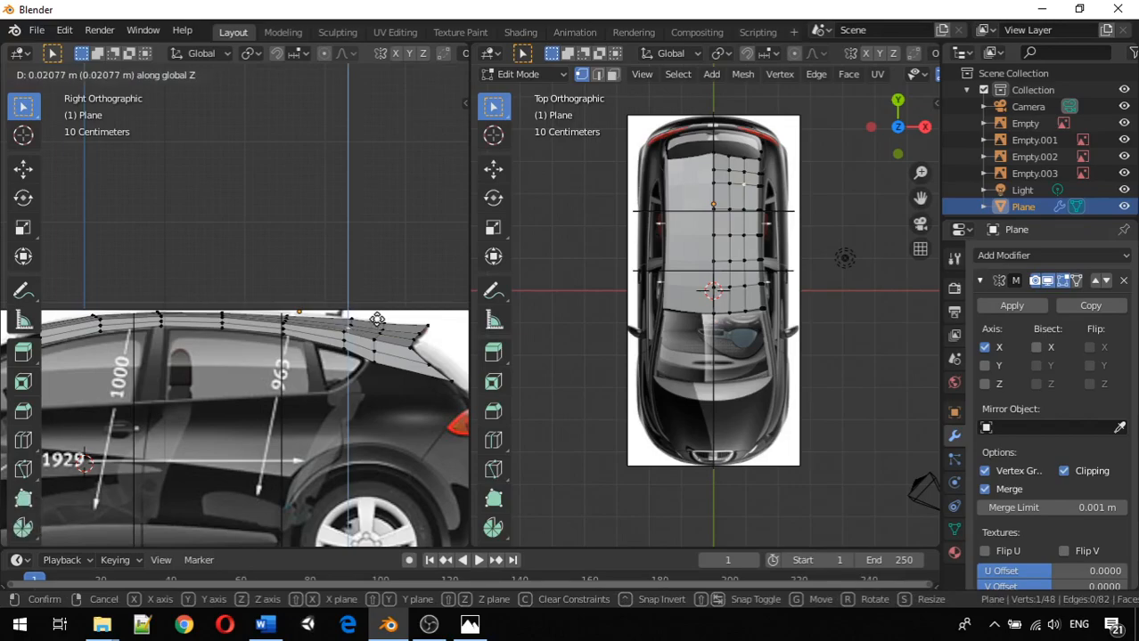
click(377, 319)
Step: On the lengthwise edge line next to the centre, raise the third and second vertices from the rear about 0.03 m each along Z
click(357, 322)
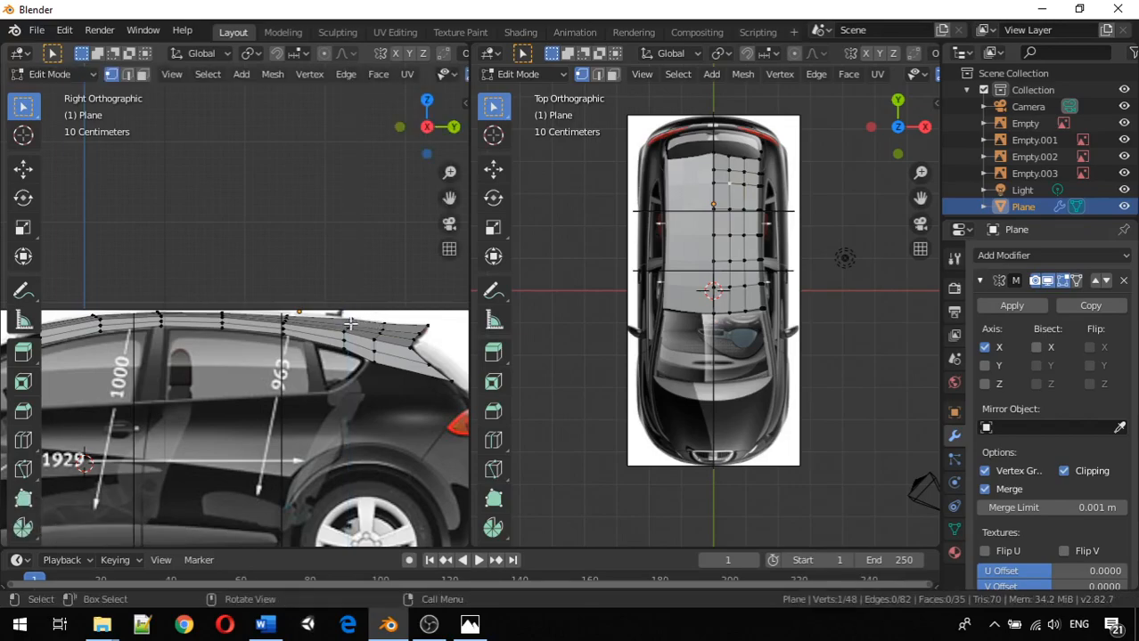
key(g)
key(z)
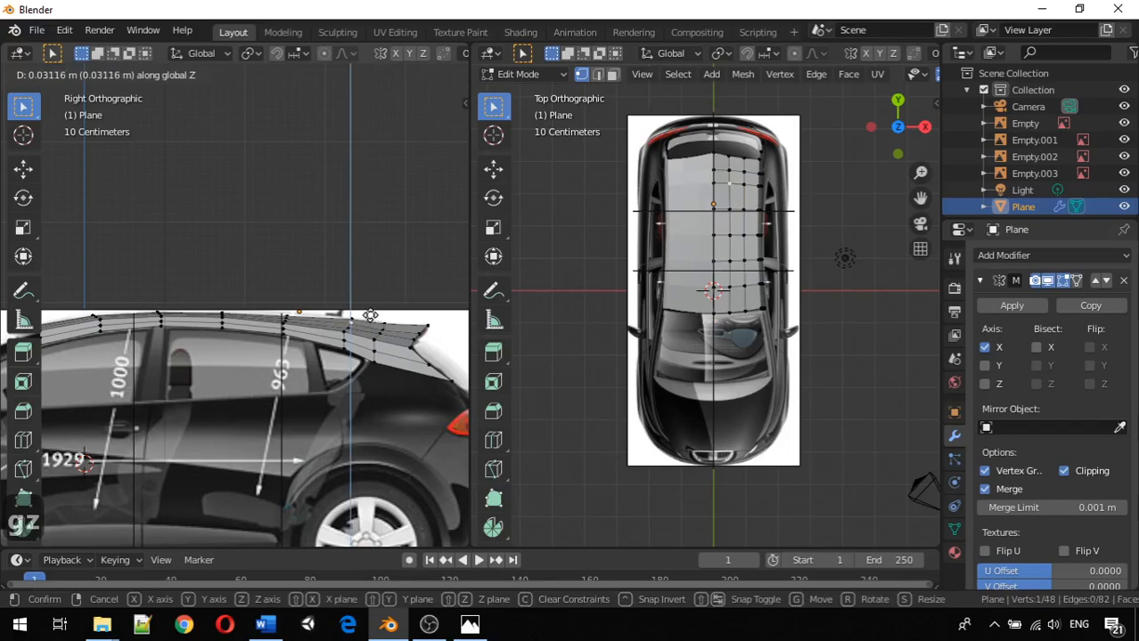
click(384, 328)
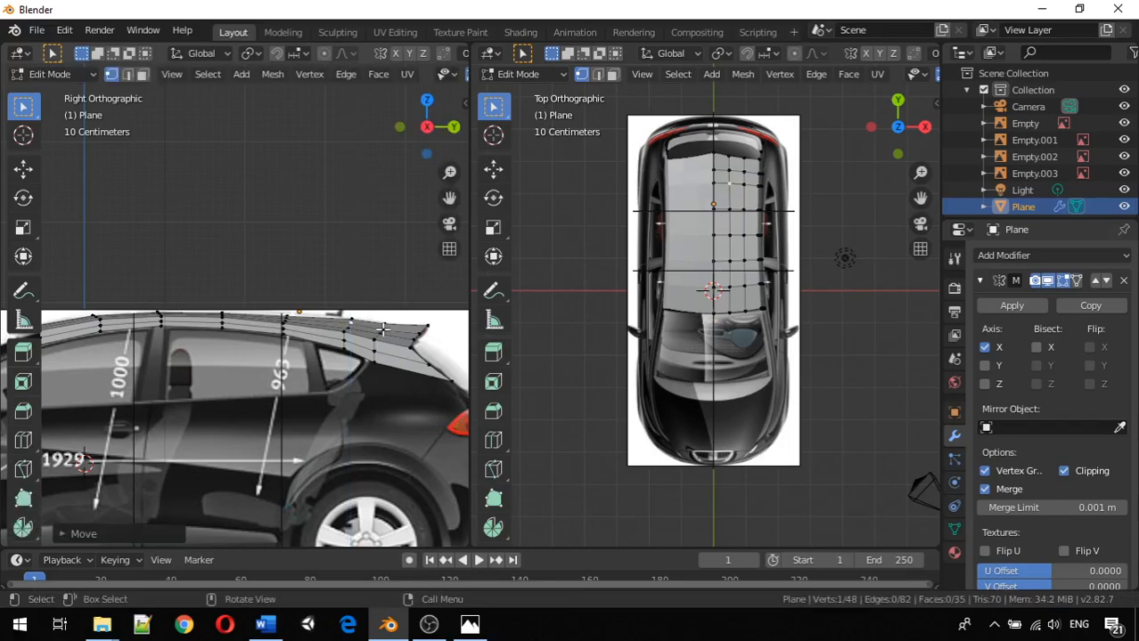
click(381, 329)
key(g)
key(z)
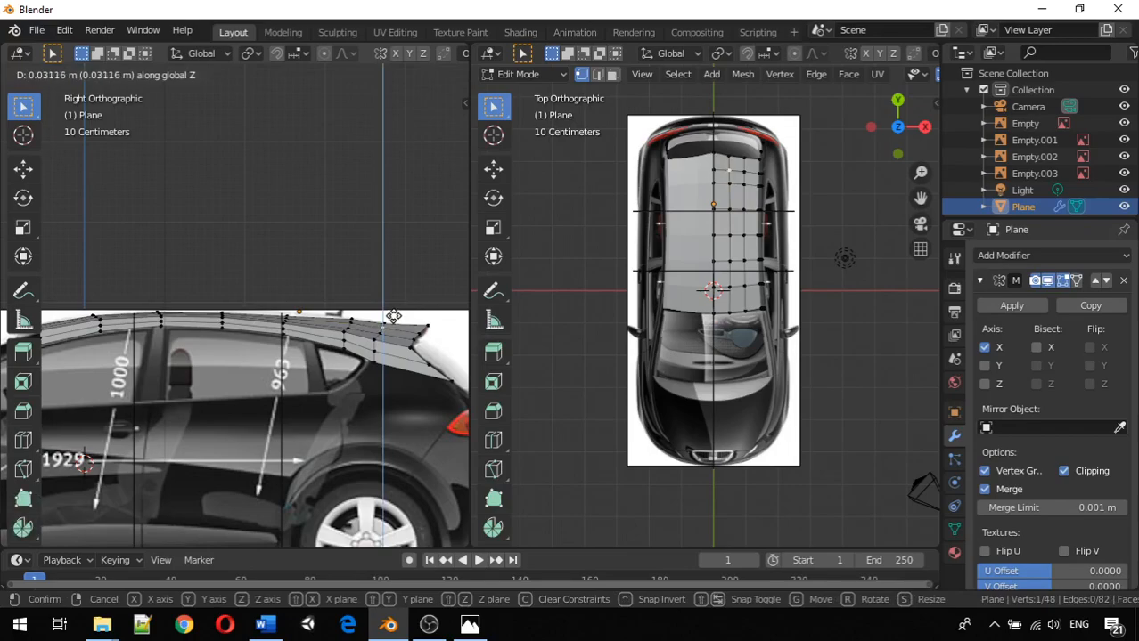
click(392, 317)
click(380, 327)
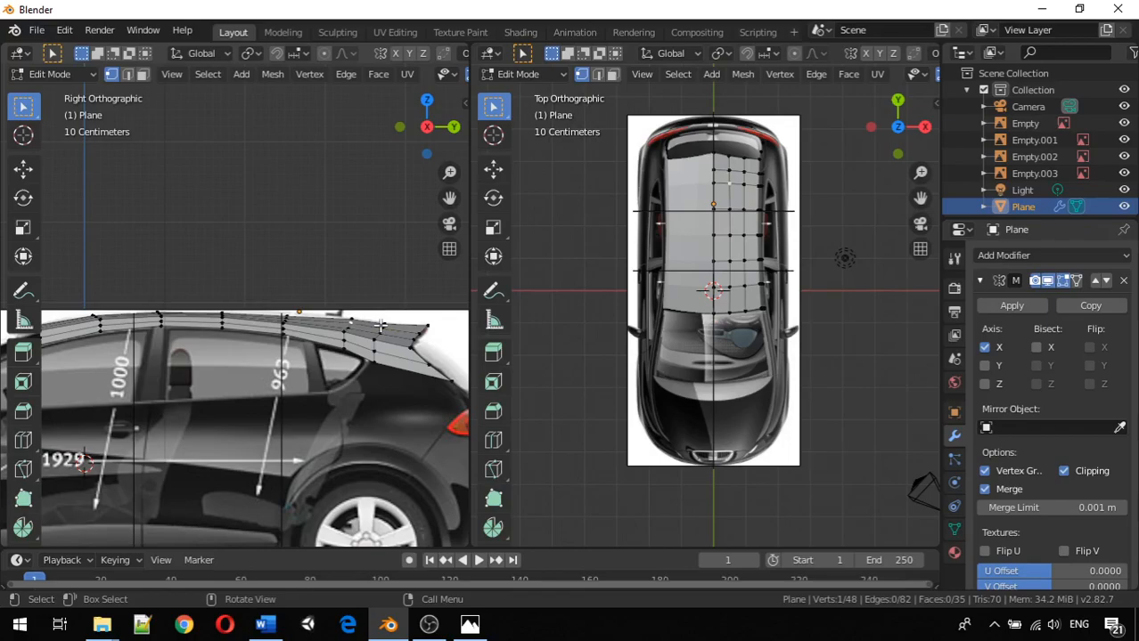
Step: On the lengthwise edge line next to the roof's centre, lower the third vertex from the rear about 0.01 m along Z and fine-tune its height
key(g)
key(z)
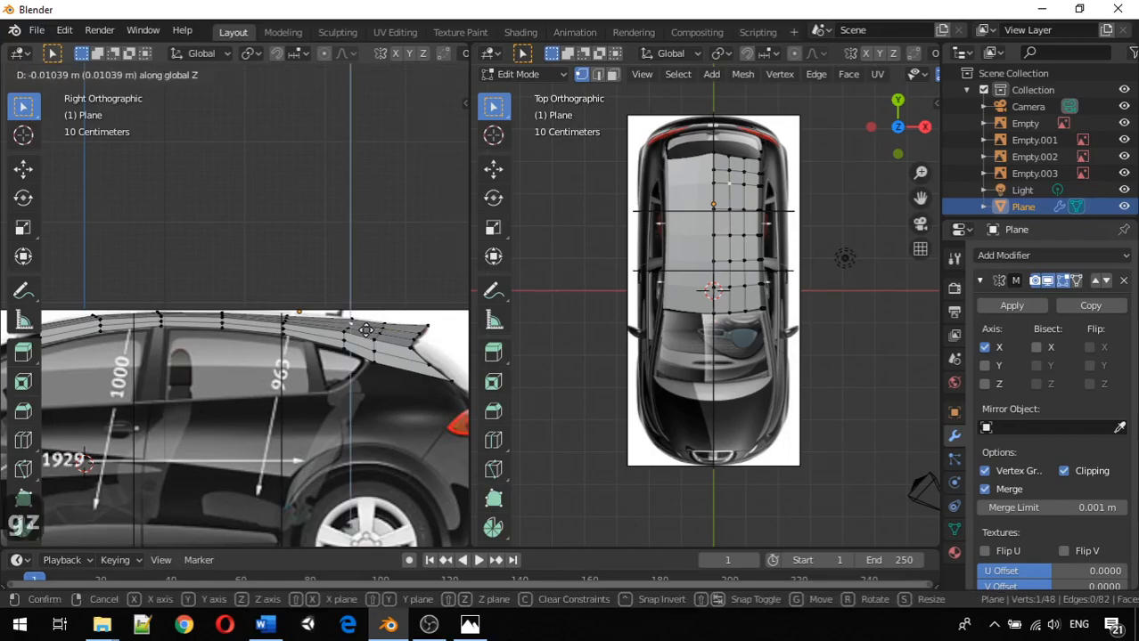
click(367, 330)
click(353, 318)
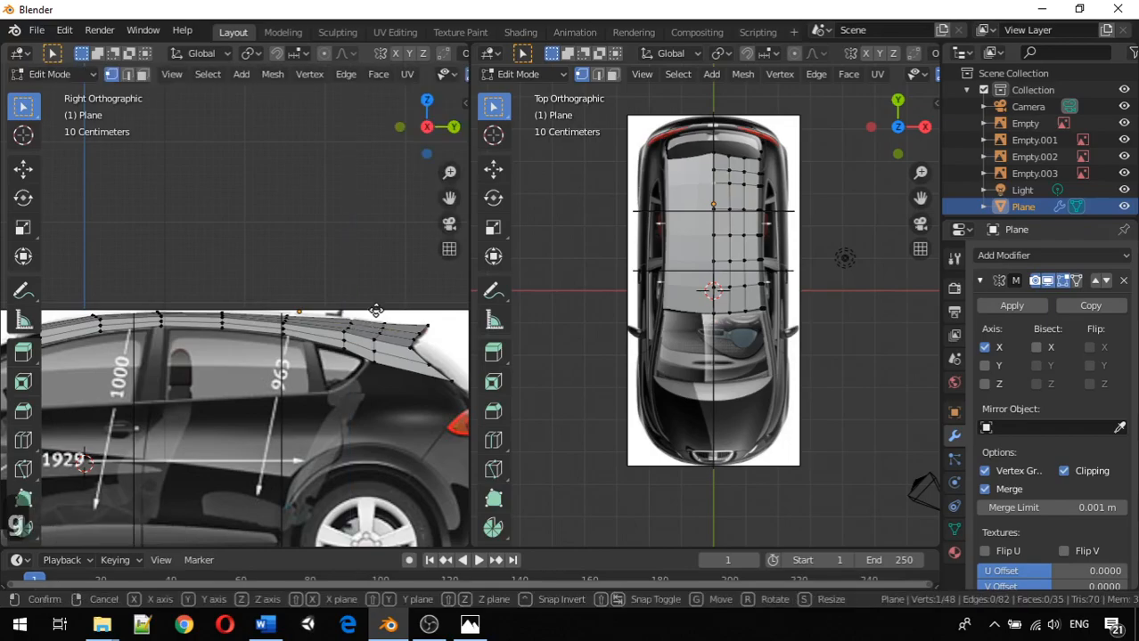
key(g)
key(z)
click(376, 312)
Step: Extrude the three front-end vertices of the roof's side strip about 2.04 m forward and 0.39 m outward to the windshield pillar's base
middle_drag(376, 366, 371, 337)
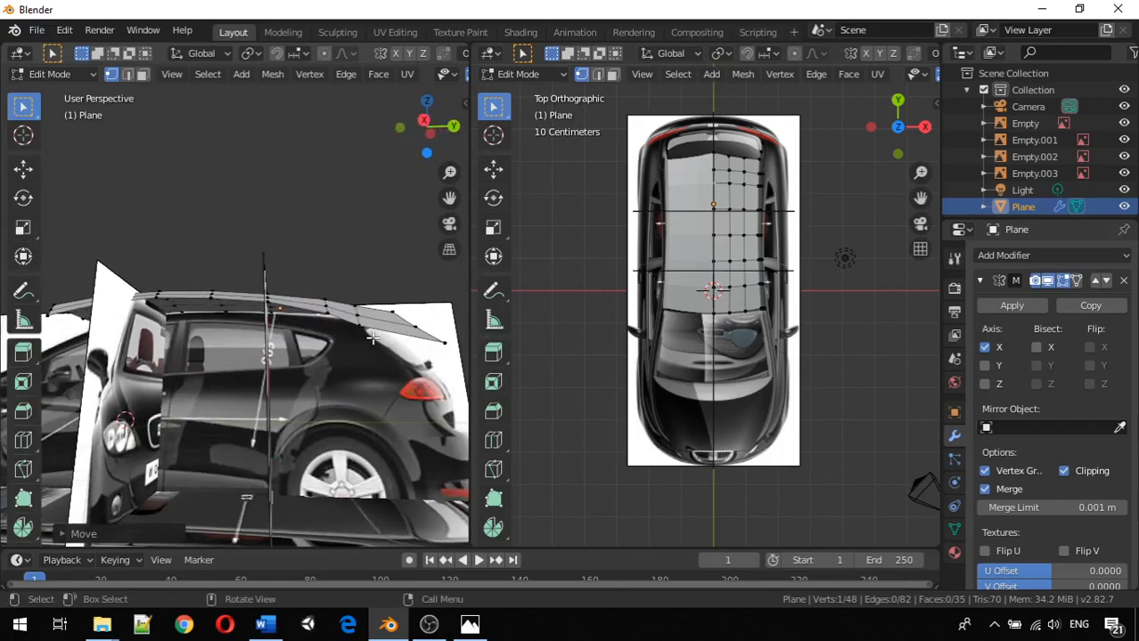
key(KP_7)
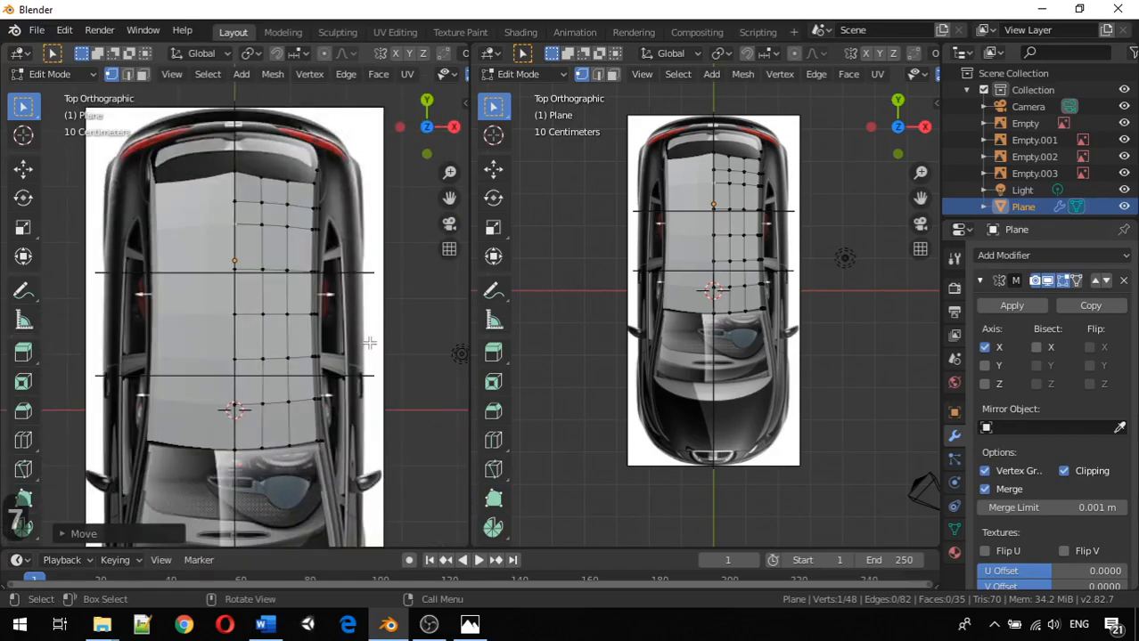
key(KP_3)
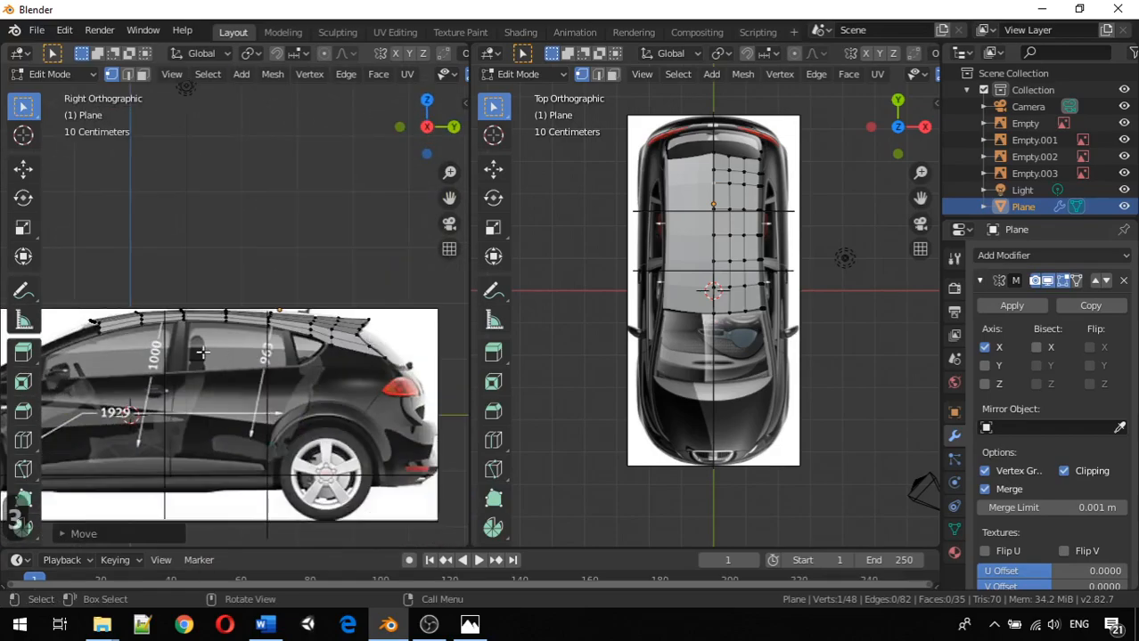
scroll(204, 353, down, 1)
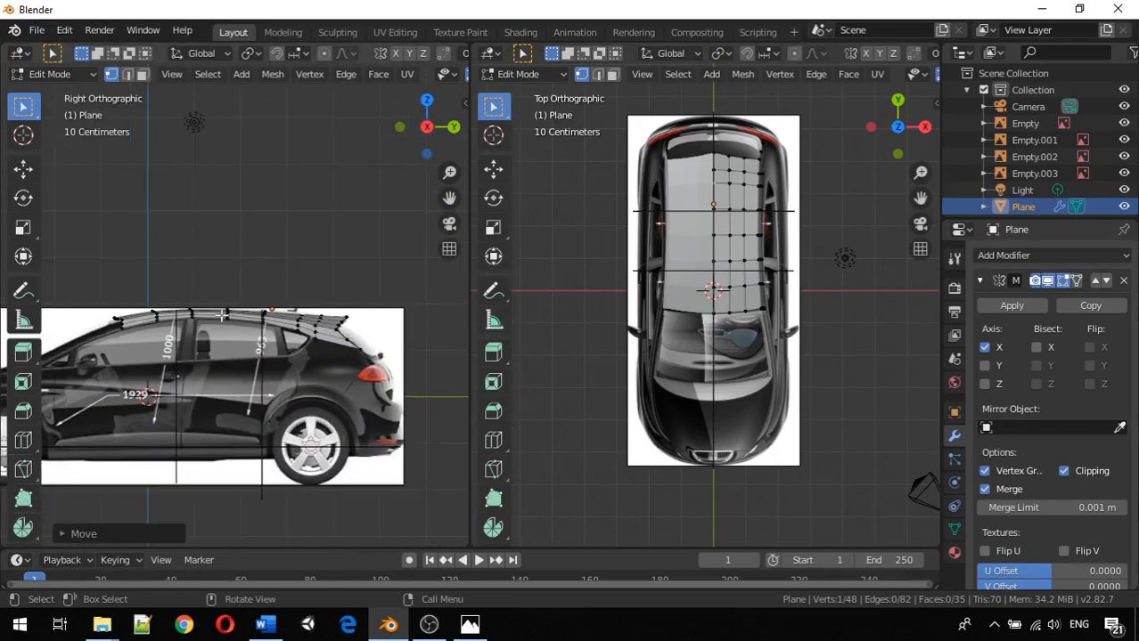
middle_drag(141, 324, 278, 343)
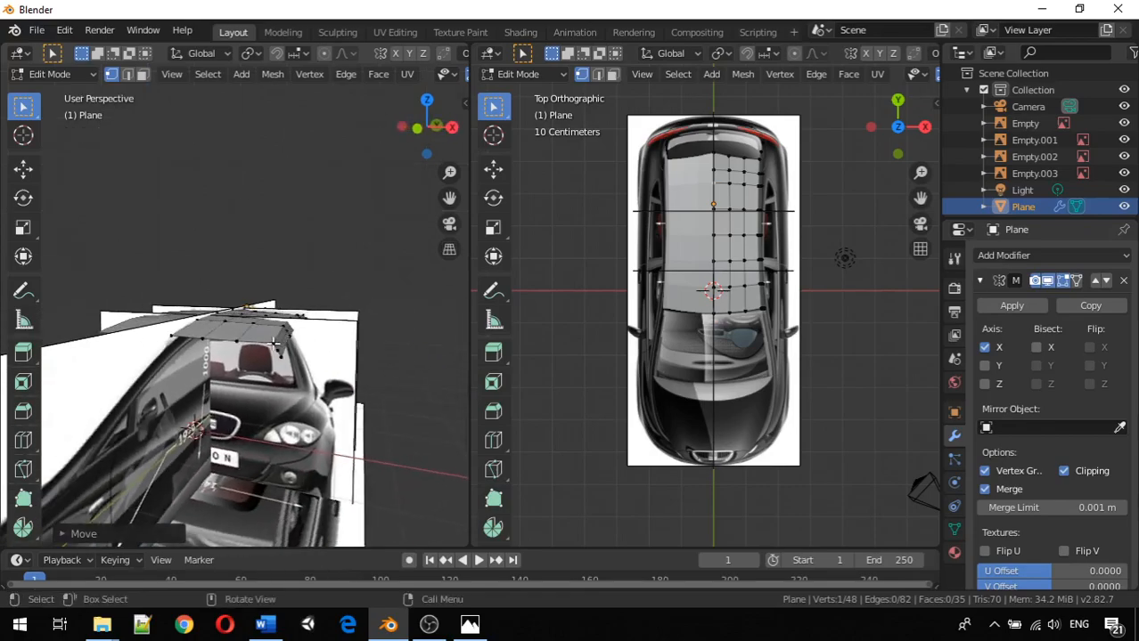
shift+click(278, 347)
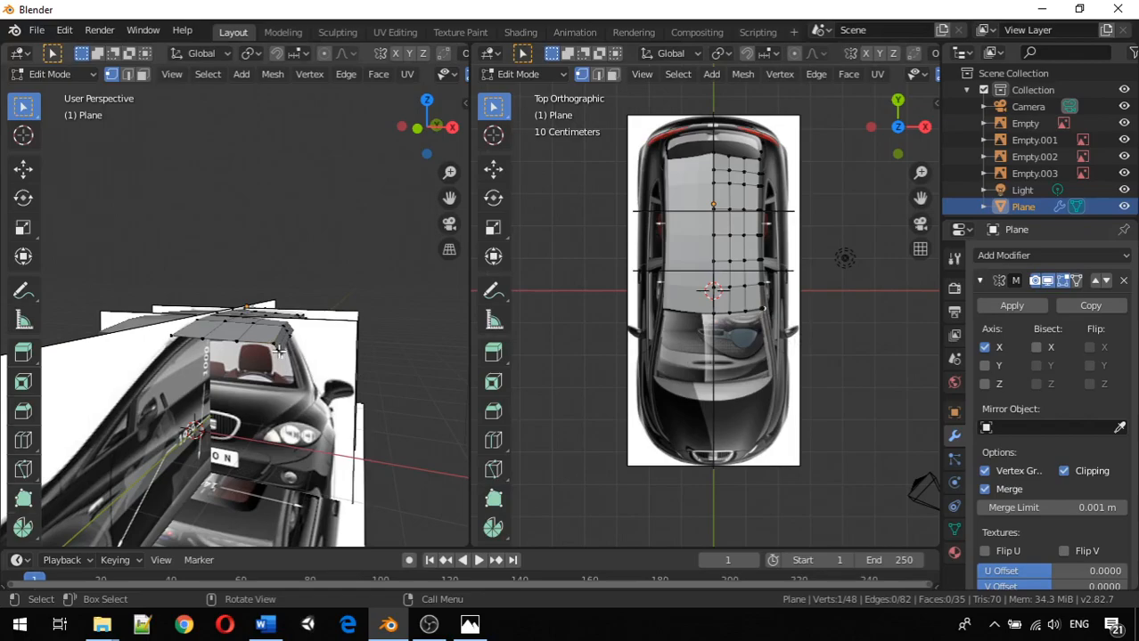
shift+click(279, 350)
shift+click(275, 344)
key(KP_3)
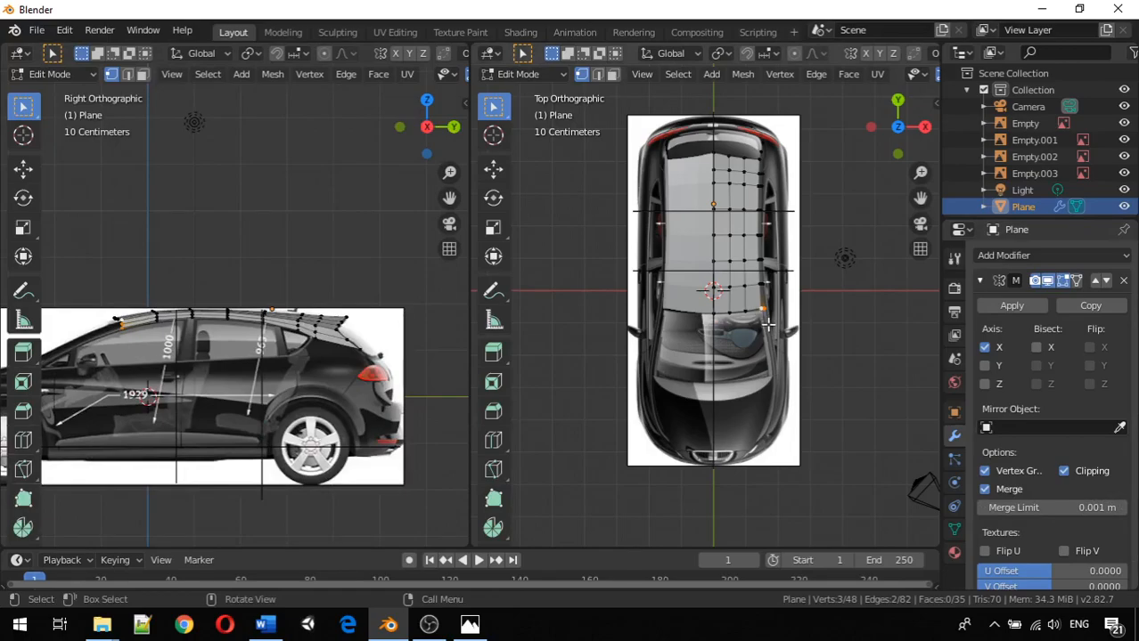
key(e)
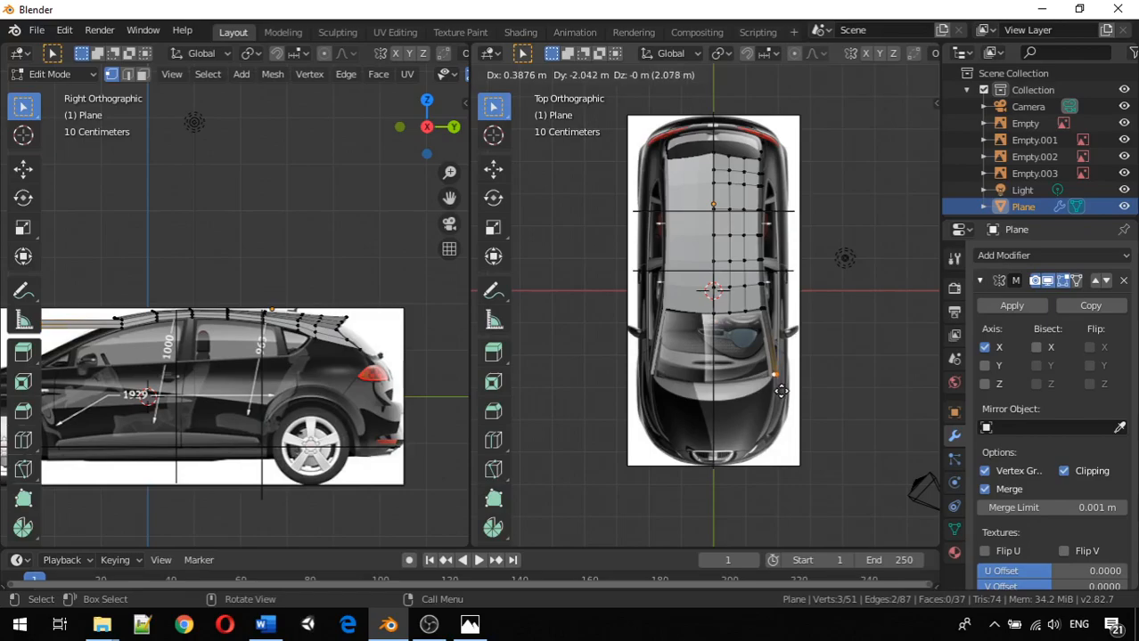
click(781, 391)
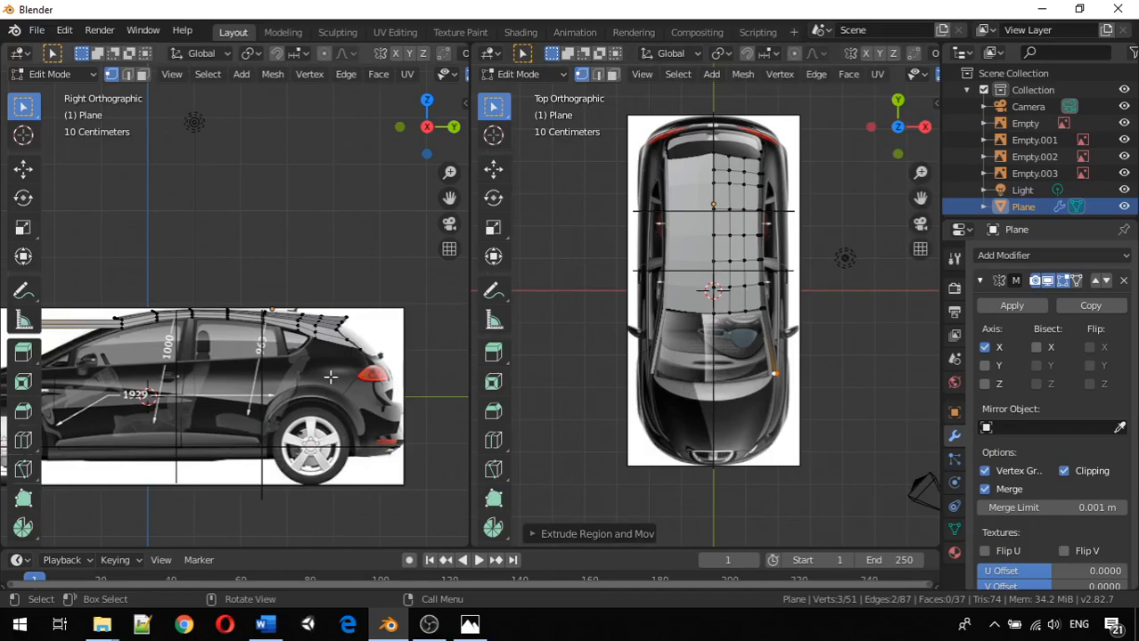
Step: Lower the extruded front end of the side strip about 0.91 m along Z onto the base of the windshield pillar
scroll(330, 376, down, 2)
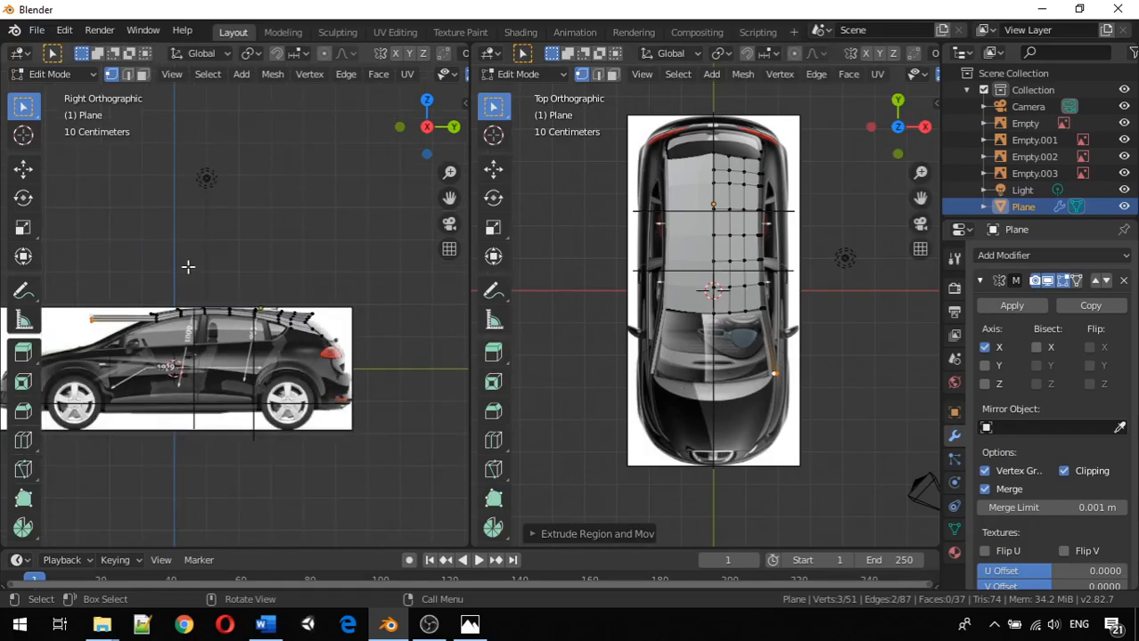
shift+middle_drag(188, 267, 369, 268)
scroll(297, 333, up, 3)
scroll(297, 333, up, 1)
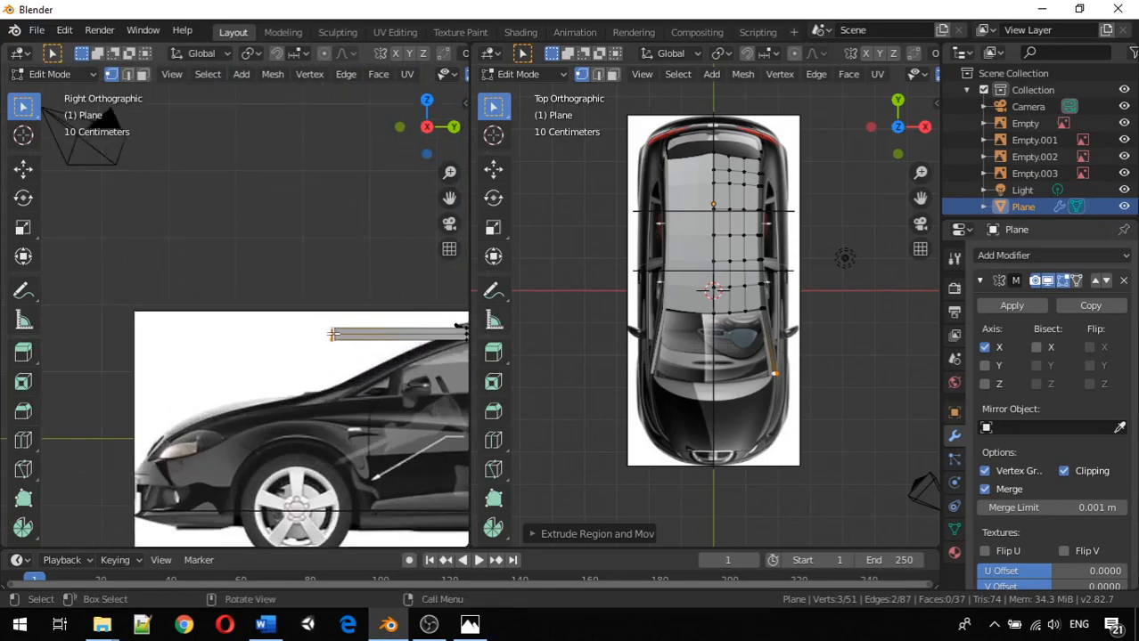
key(g)
key(z)
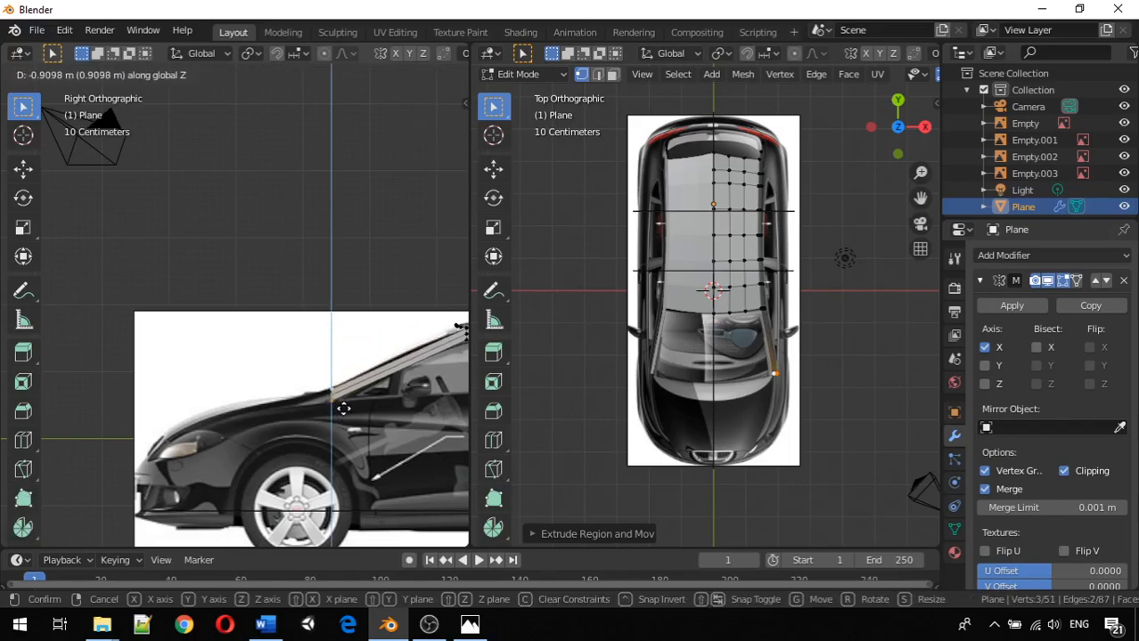
click(344, 409)
Step: Add three evenly spaced loop cuts across the windshield pillar strip without sliding them
scroll(374, 388, down, 2)
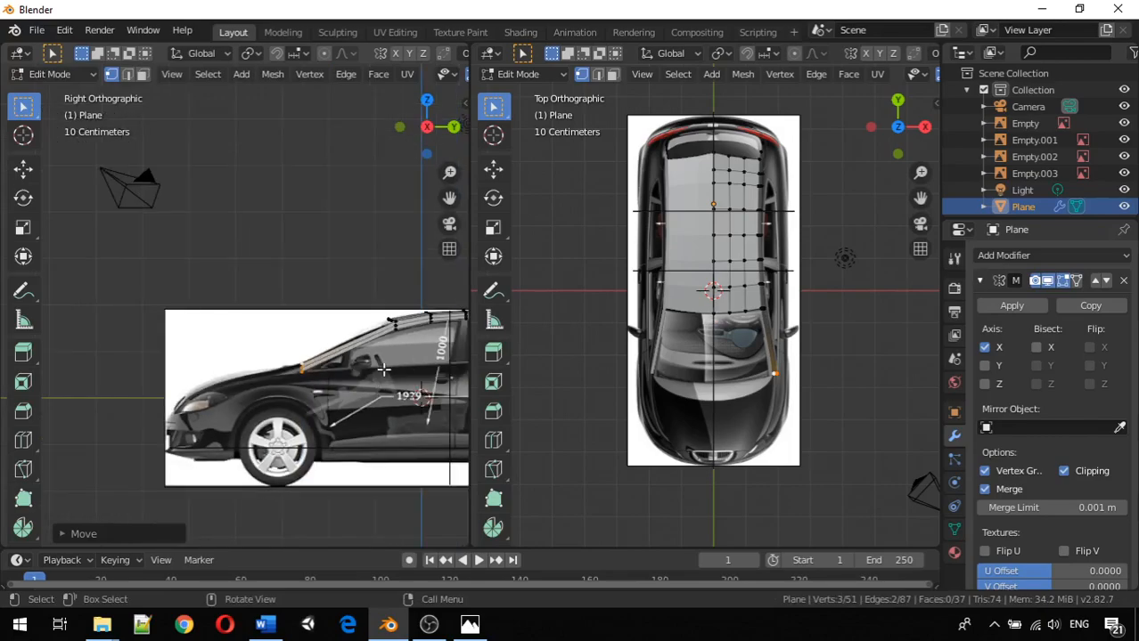
scroll(353, 343, up, 3)
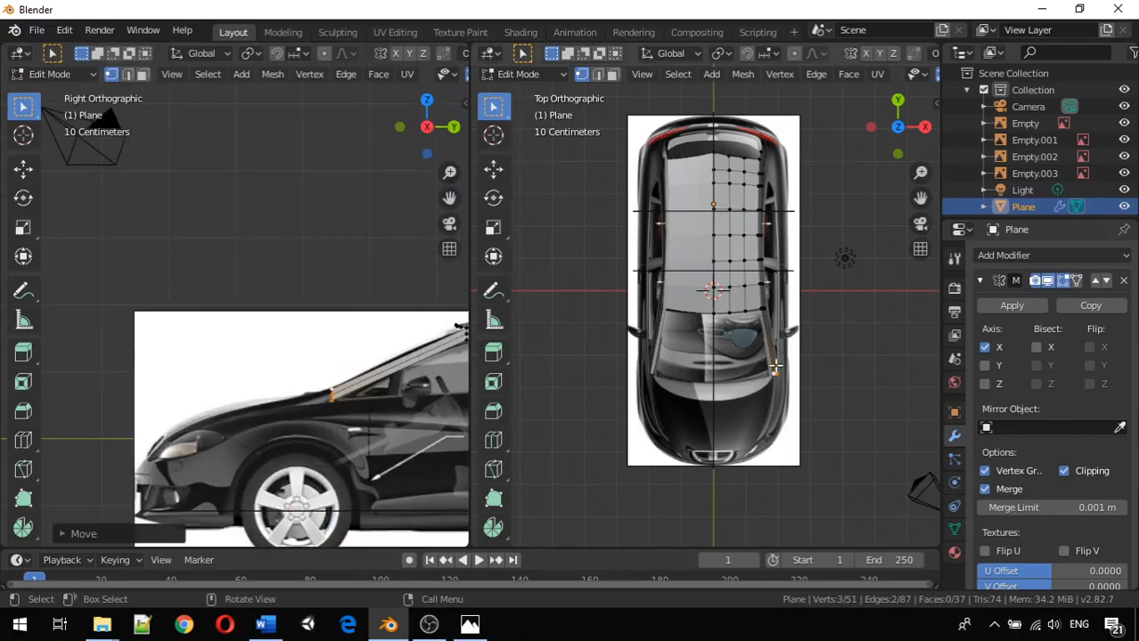
key(ctrl+r)
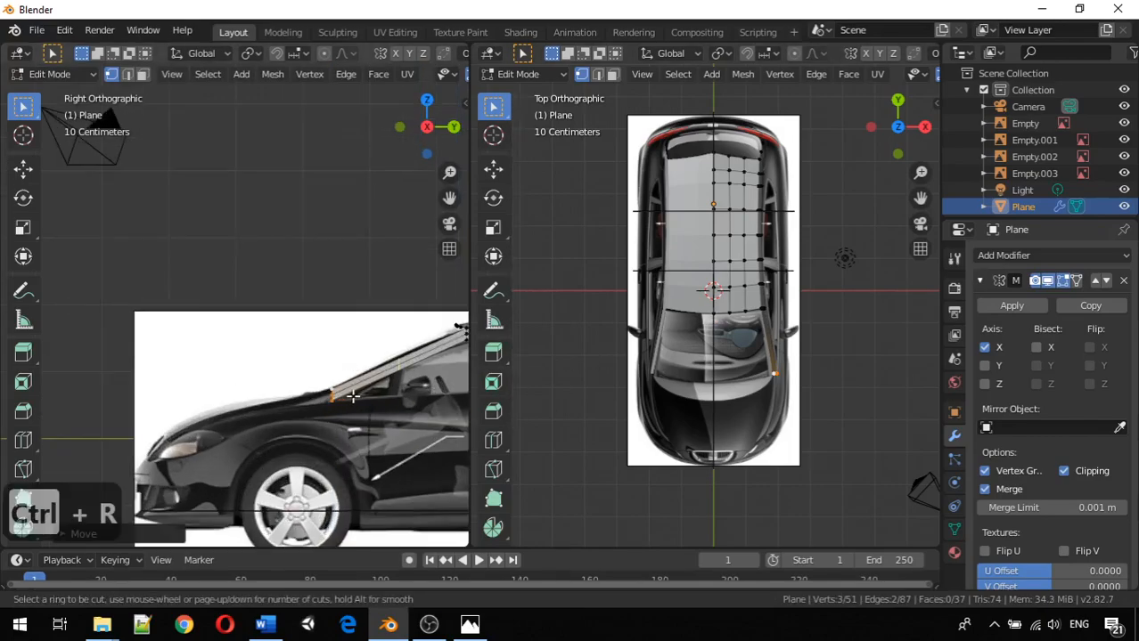
click(402, 371)
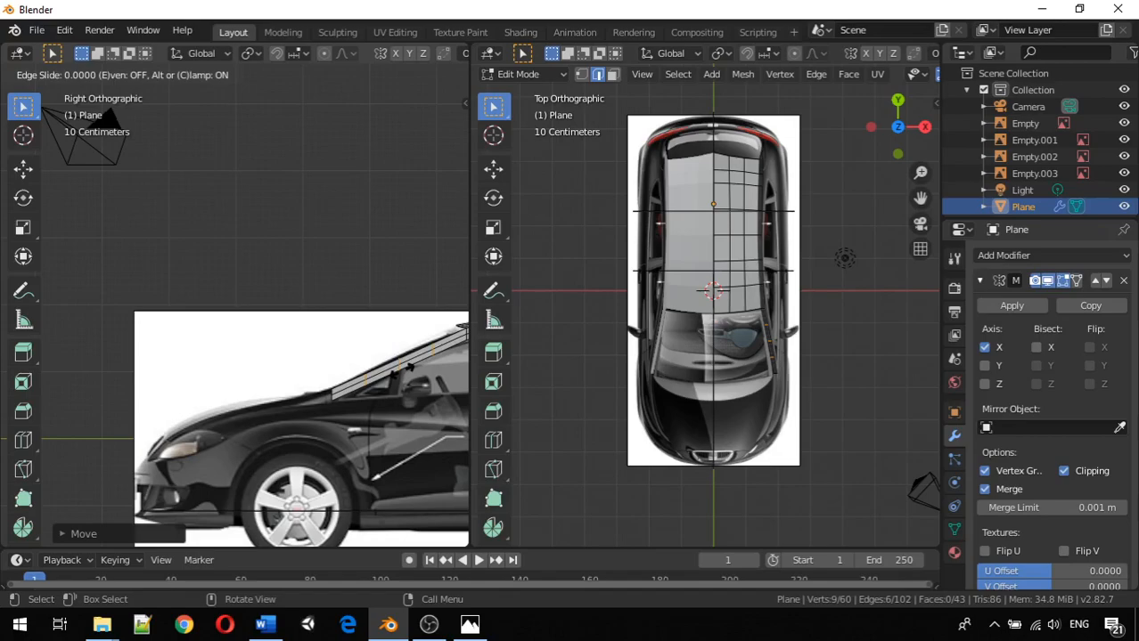
click(403, 370)
Step: Raise the pillar strip's loop cut nearest the roof about 0.025 m along Z to follow the blueprint's curve
middle_drag(401, 383, 405, 395)
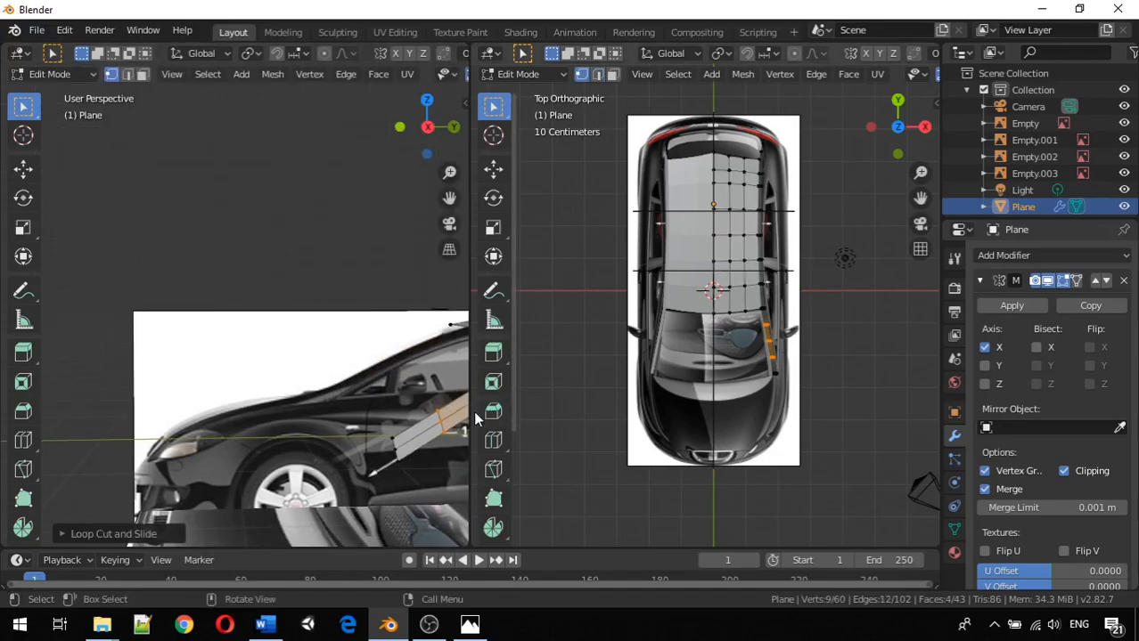
key(KP_3)
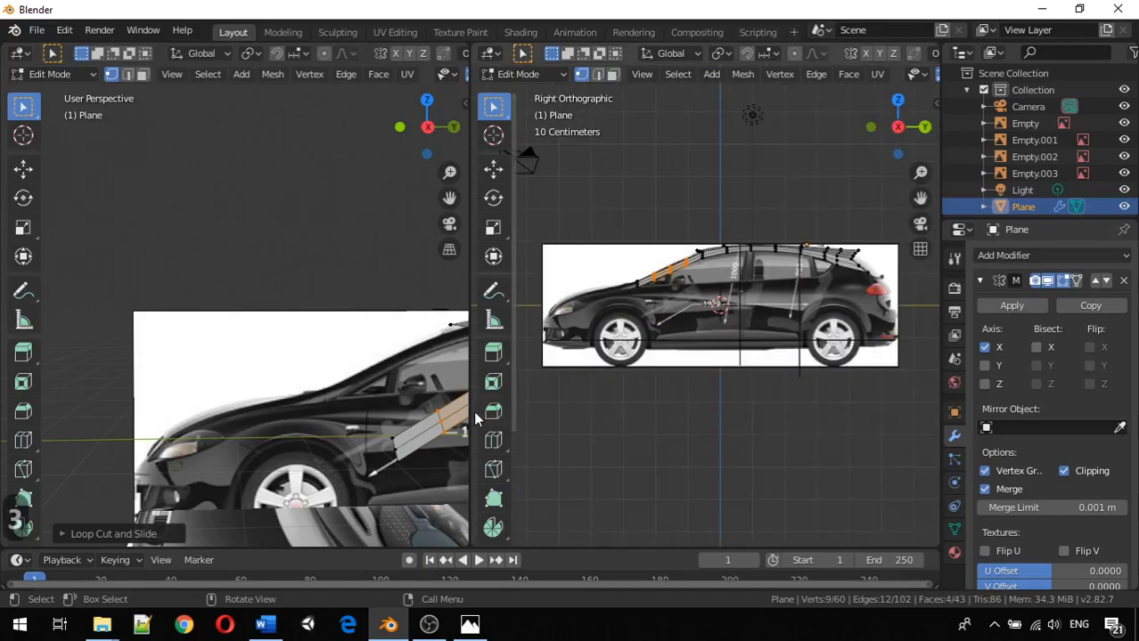
key(KP_7)
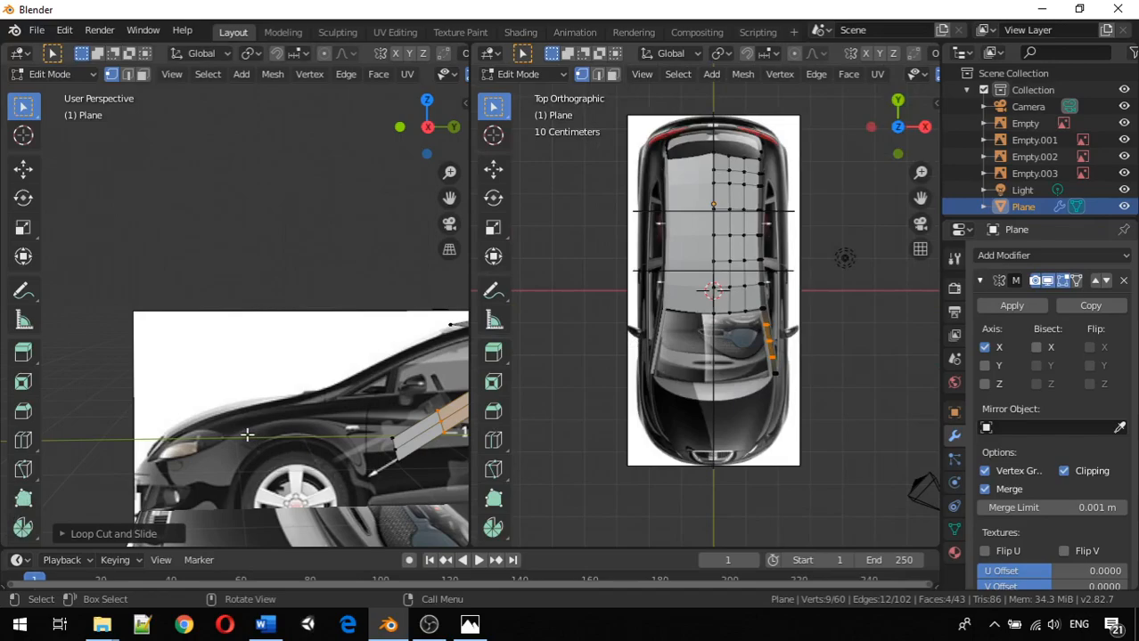
key(KP_3)
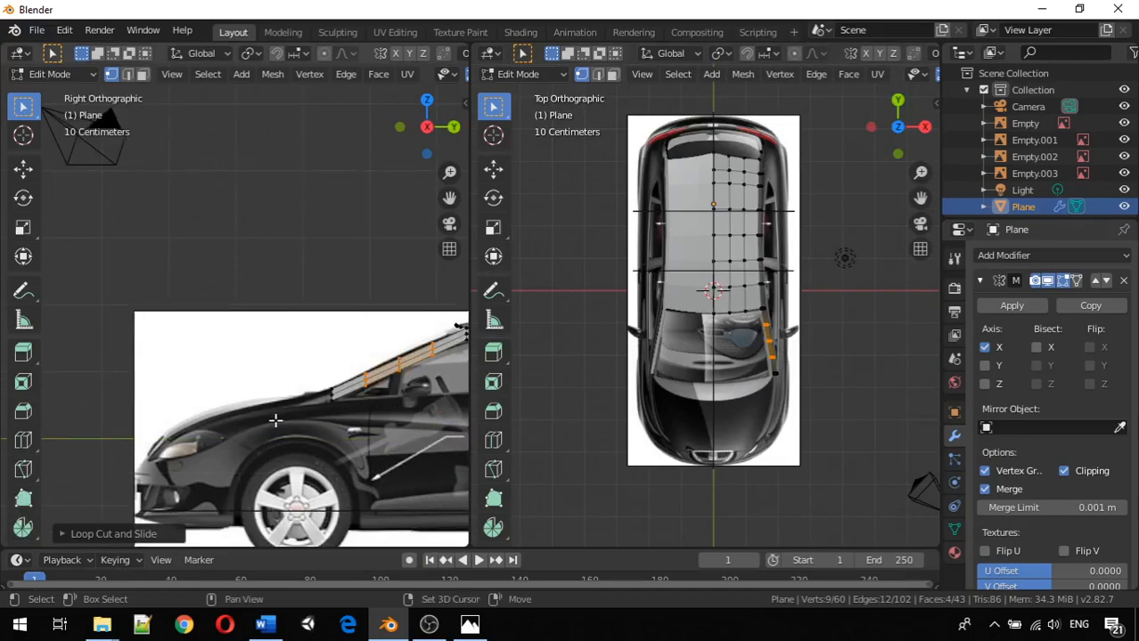
scroll(244, 424, up, 3)
shift+middle_drag(170, 446, 177, 478)
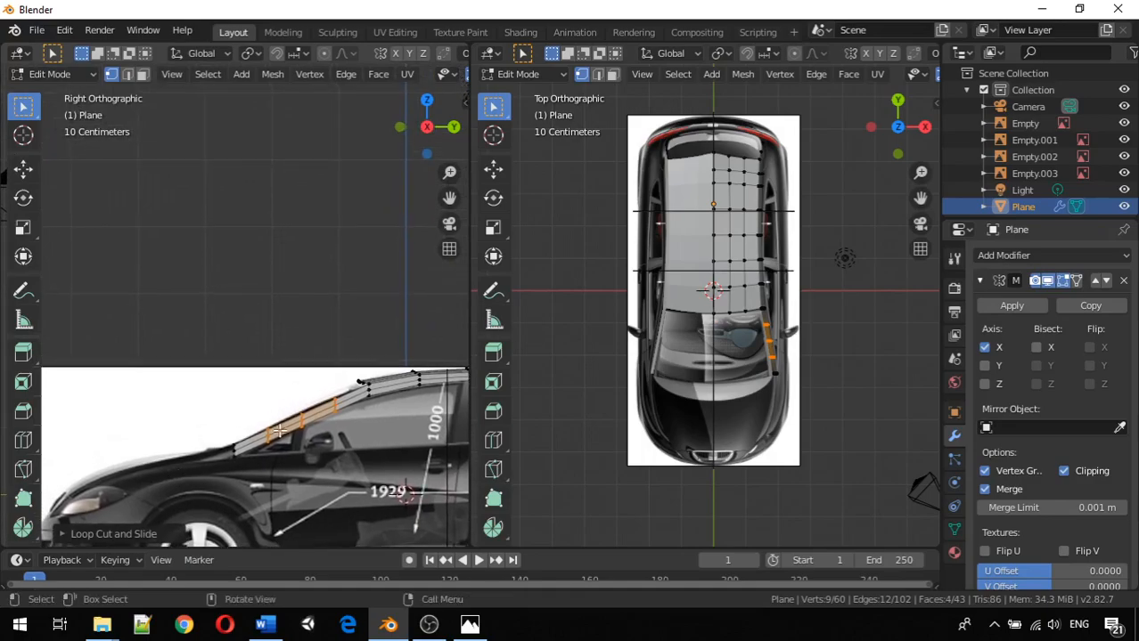
click(335, 403)
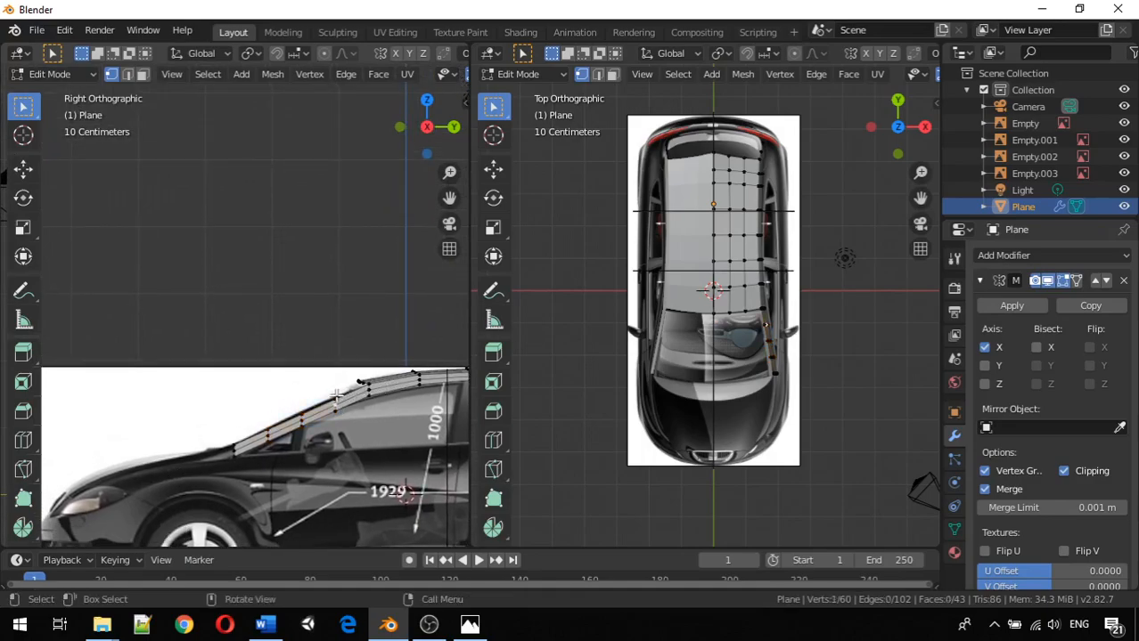
shift+click(347, 407)
click(340, 401)
key(g)
key(z)
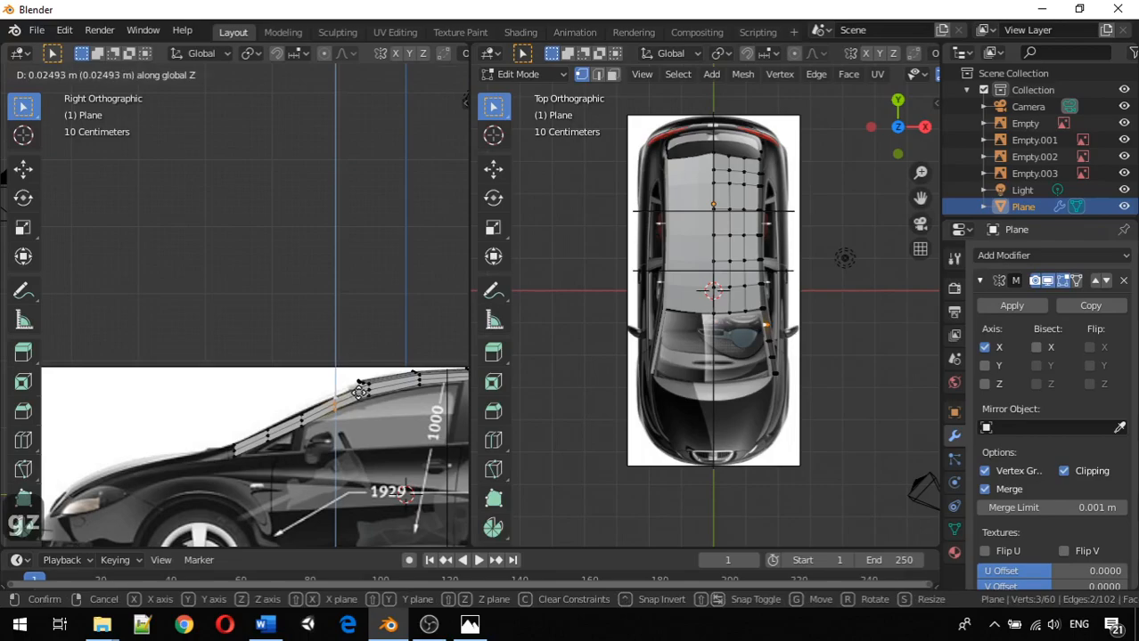
click(325, 403)
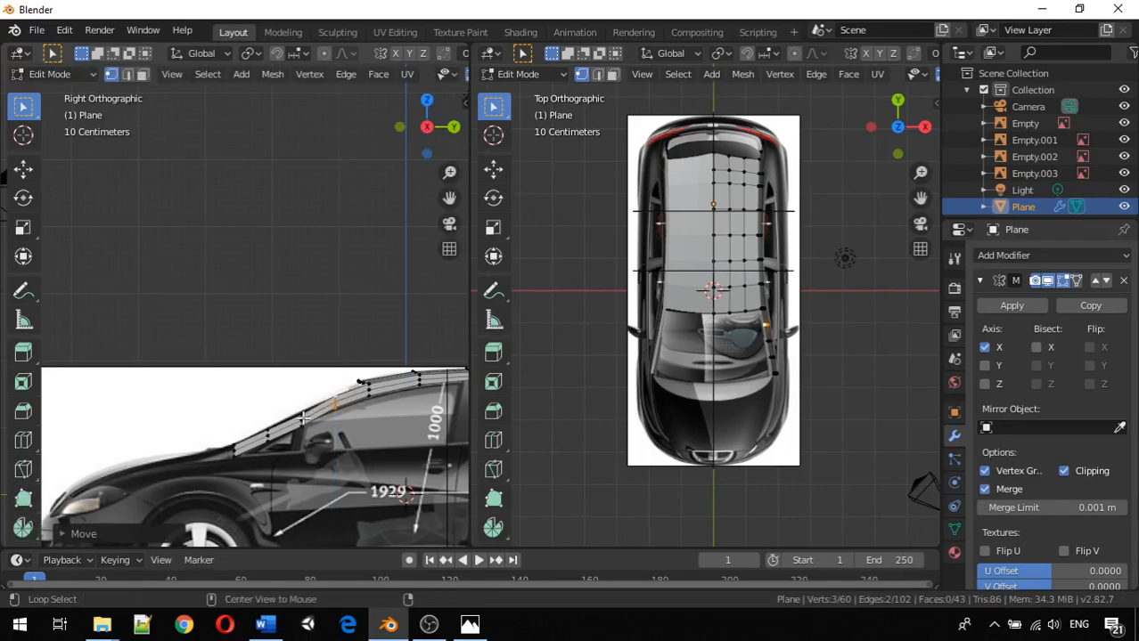
Step: Raise the middle loop cut of the pillar strip about 0.05 m along Z
alt+click(303, 417)
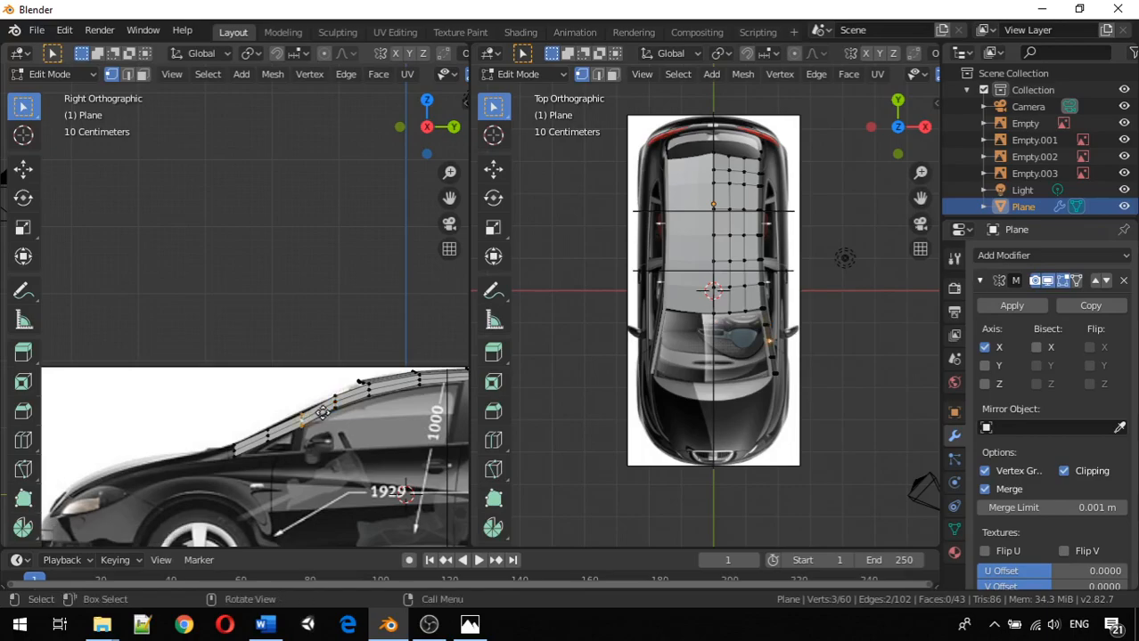
key(g)
key(z)
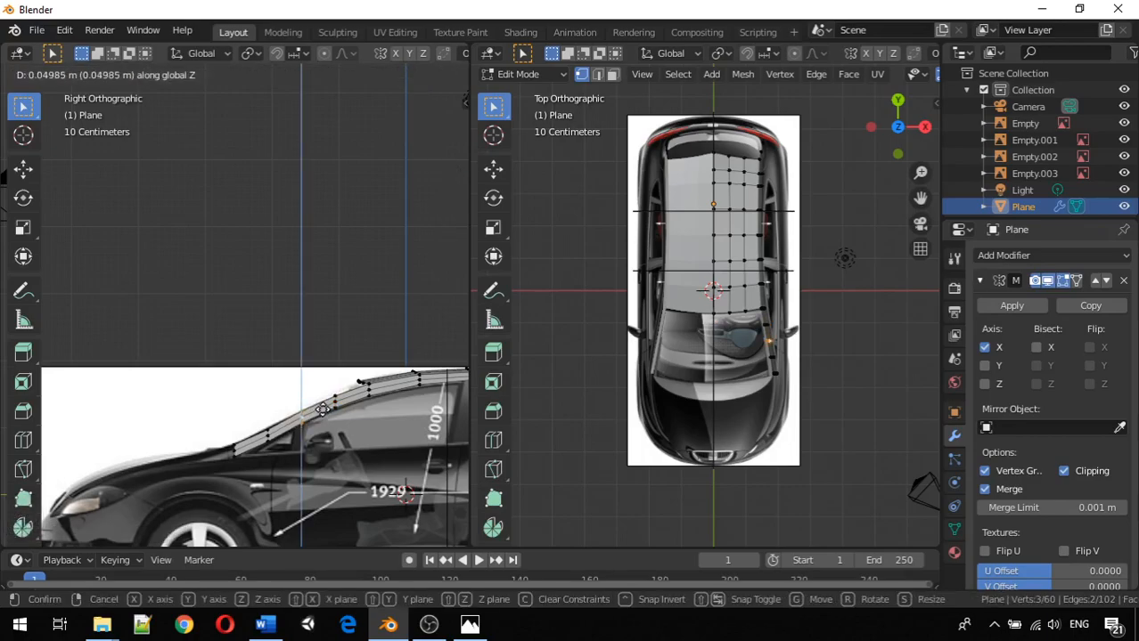
click(323, 410)
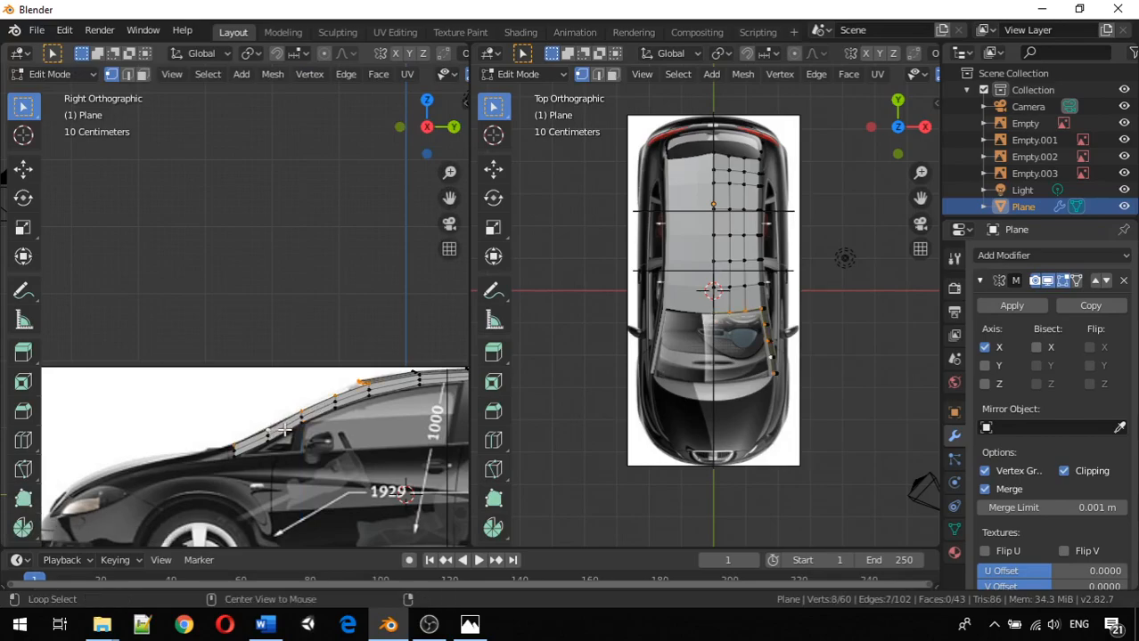
Step: Raise the pillar strip's loop cut nearest the hood slightly along Z to match the blueprint's pillar line
alt+click(270, 433)
alt+click(285, 431)
key(g)
key(z)
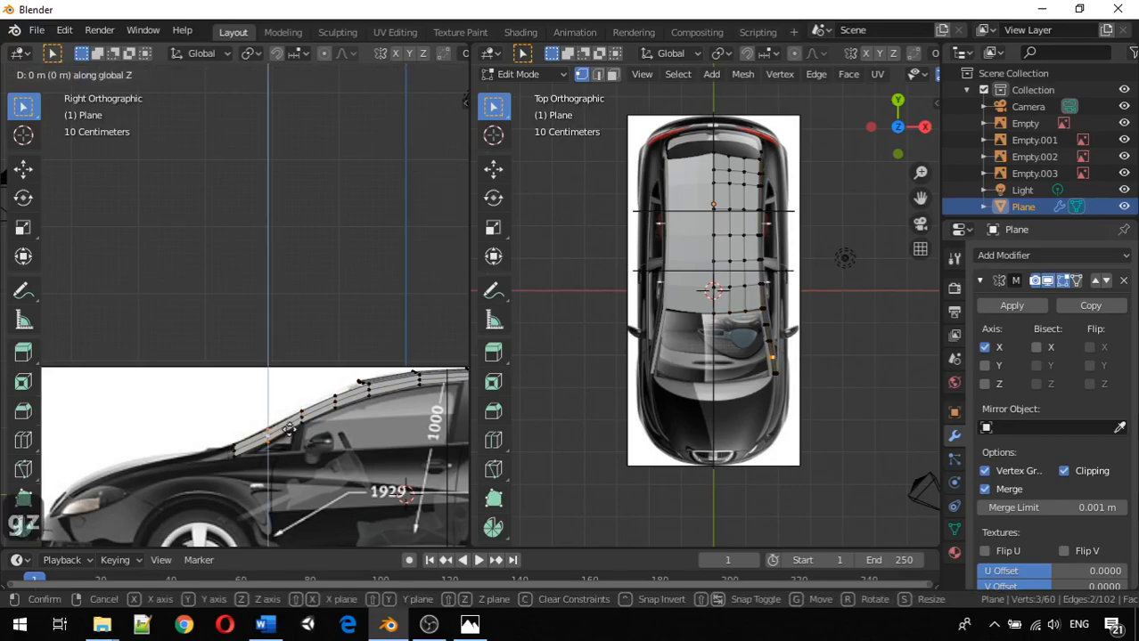
click(290, 427)
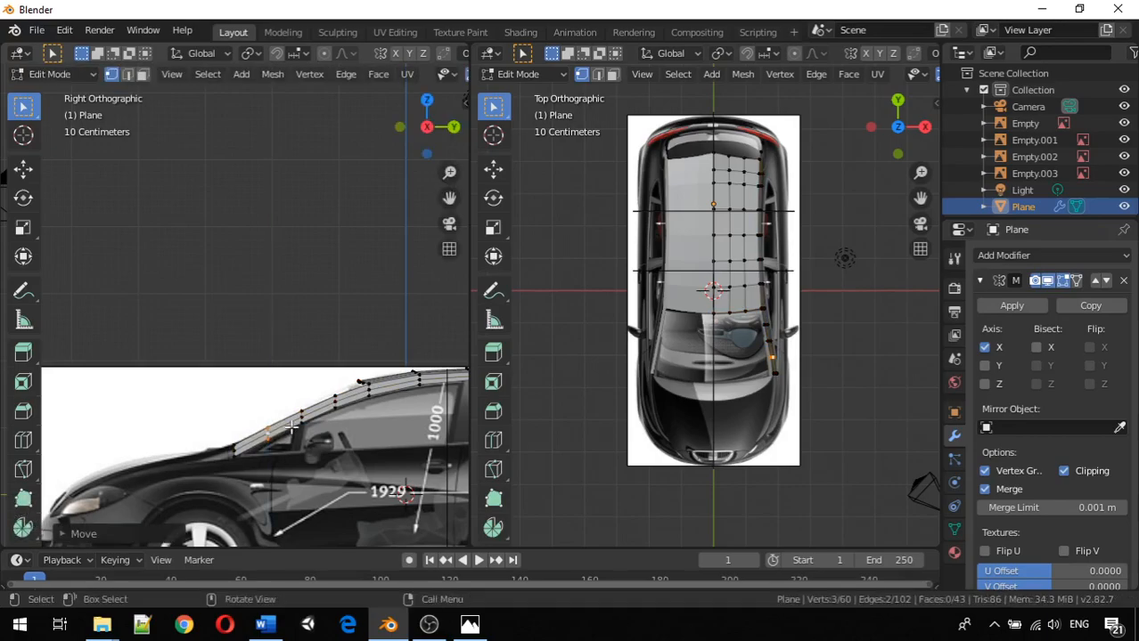
middle_drag(293, 442, 218, 402)
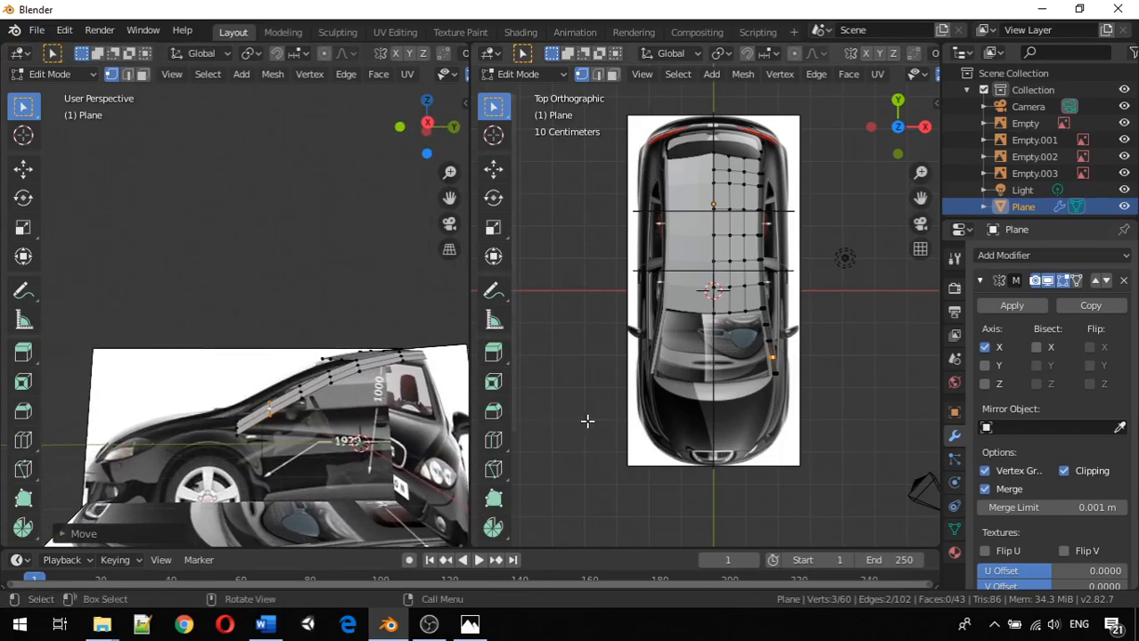
key(KP_3)
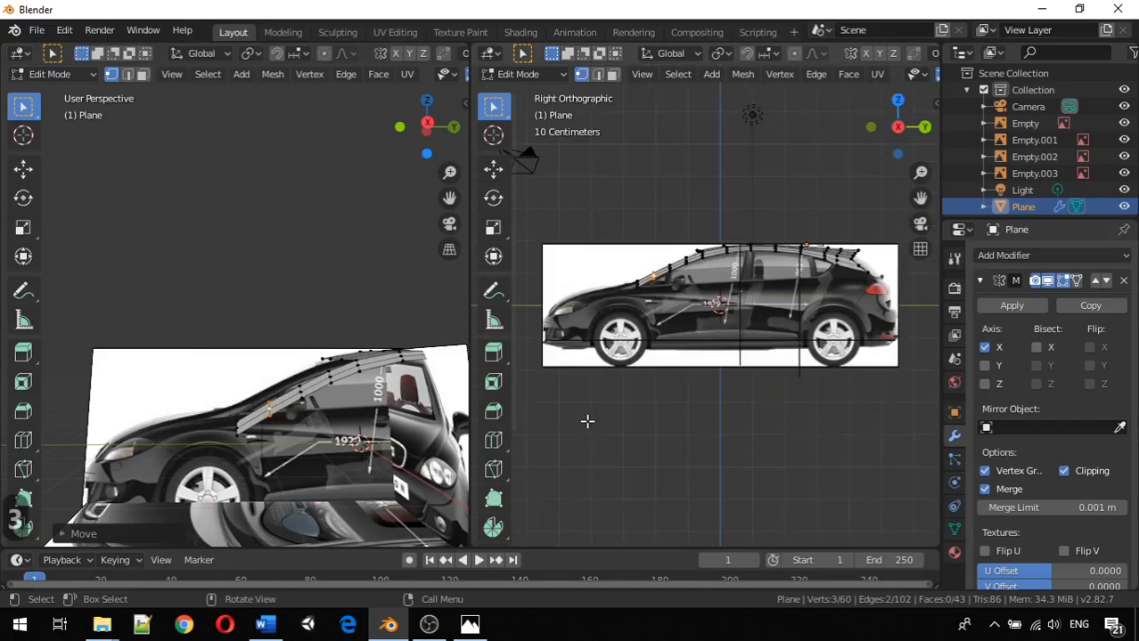
key(KP_7)
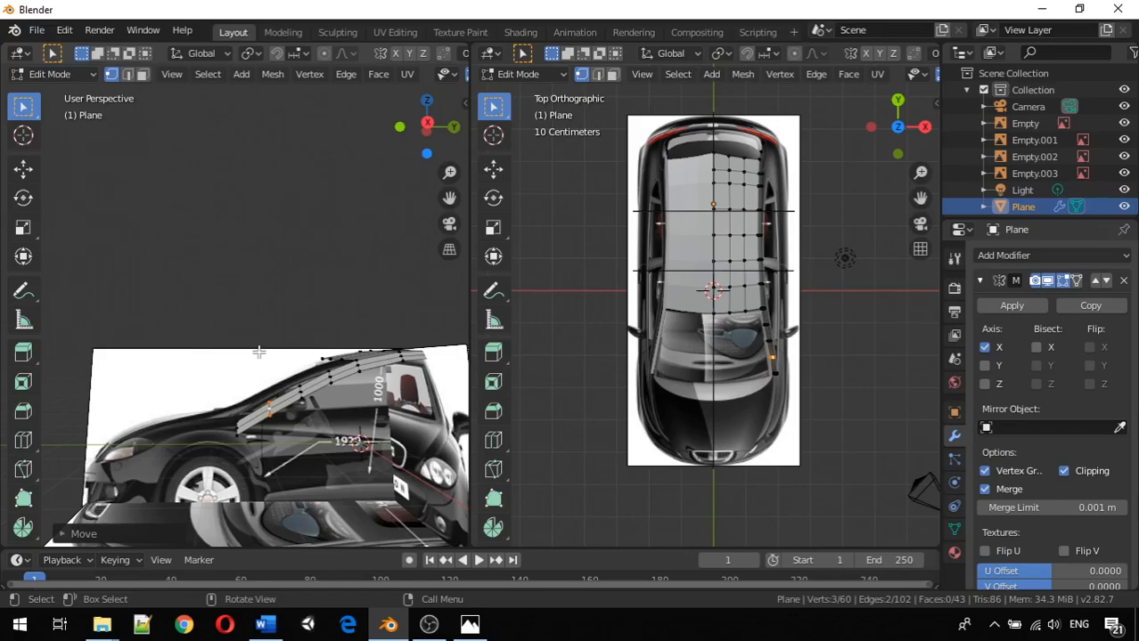
key(KP_3)
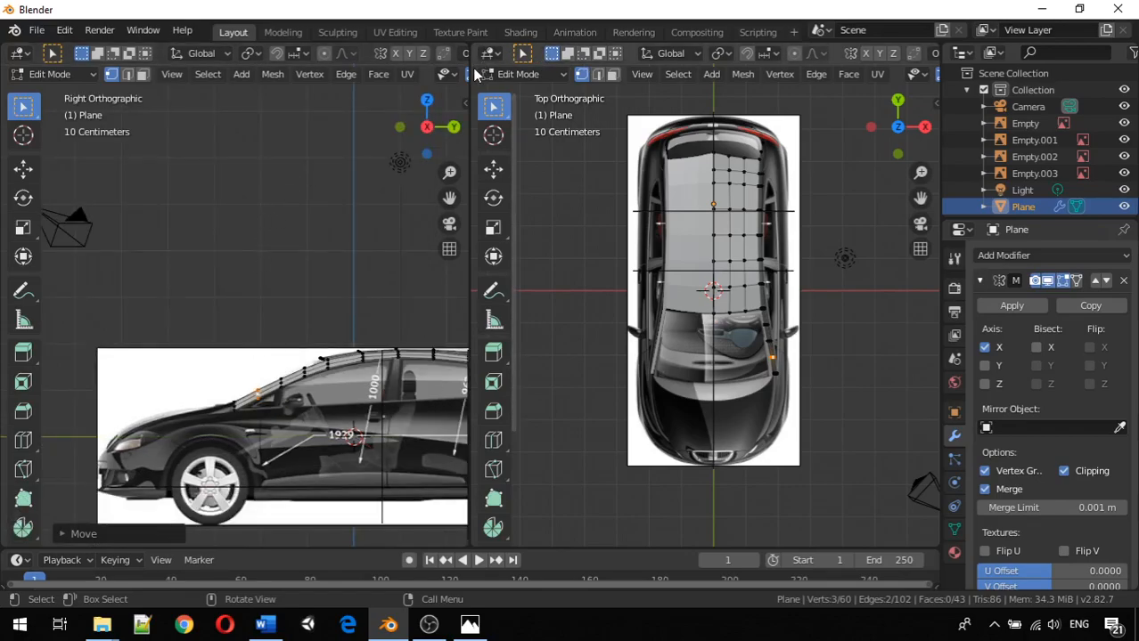
Step: Split the side viewport into two stacked viewports and show the front view with its blueprint in the upper one
drag(471, 78, 486, 346)
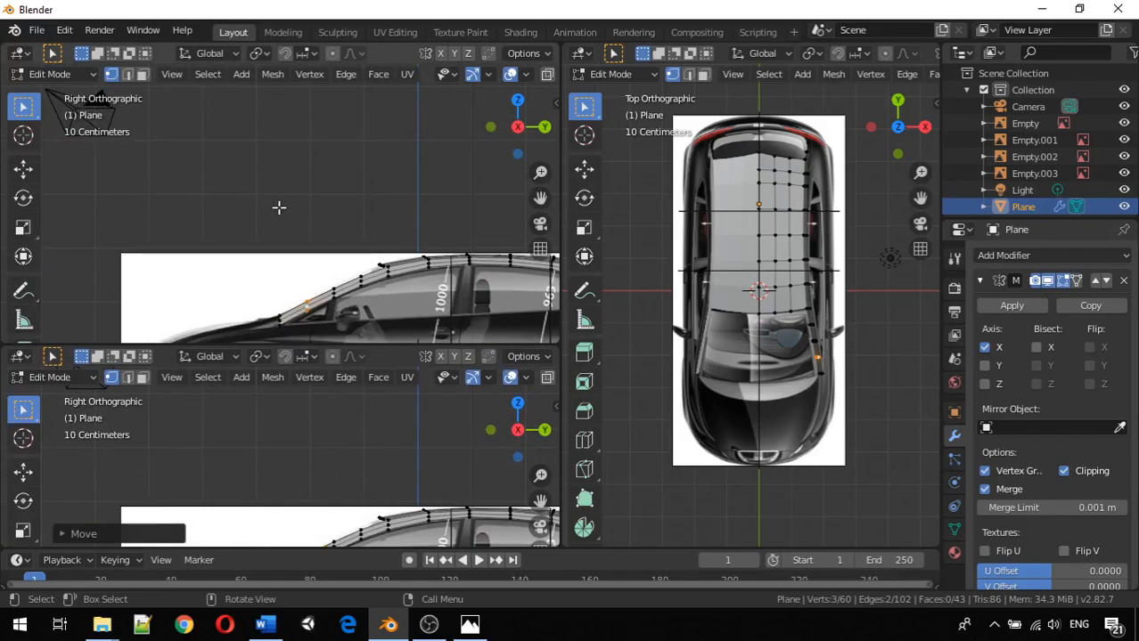
key(KP_1)
scroll(330, 260, up, 1)
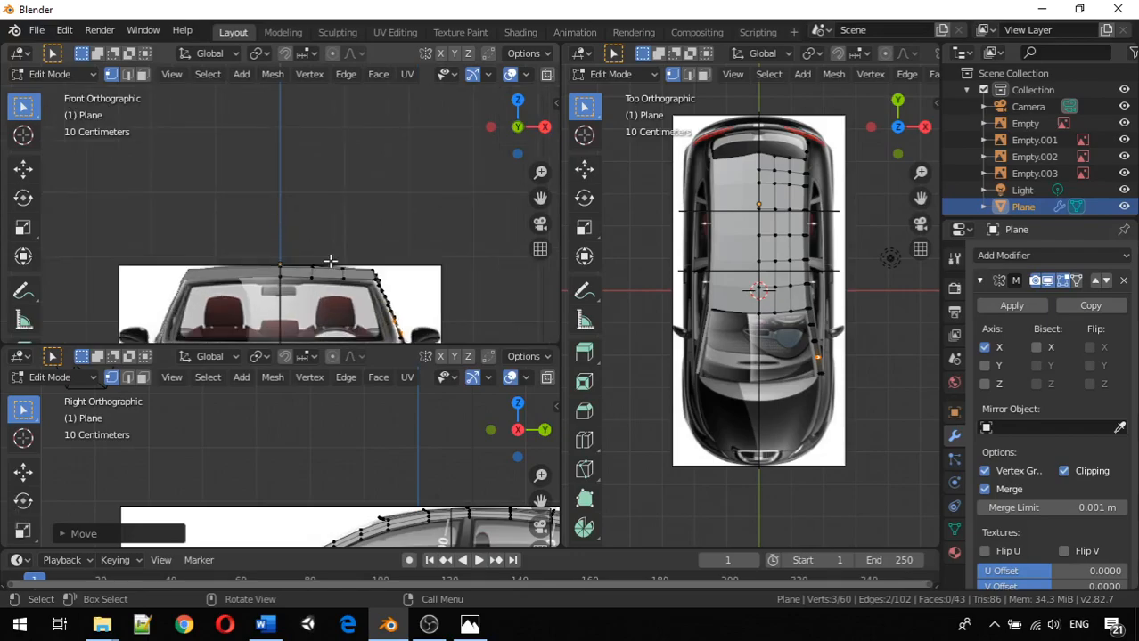
scroll(346, 289, up, 1)
shift+middle_drag(360, 288, 296, 210)
scroll(296, 209, down, 1)
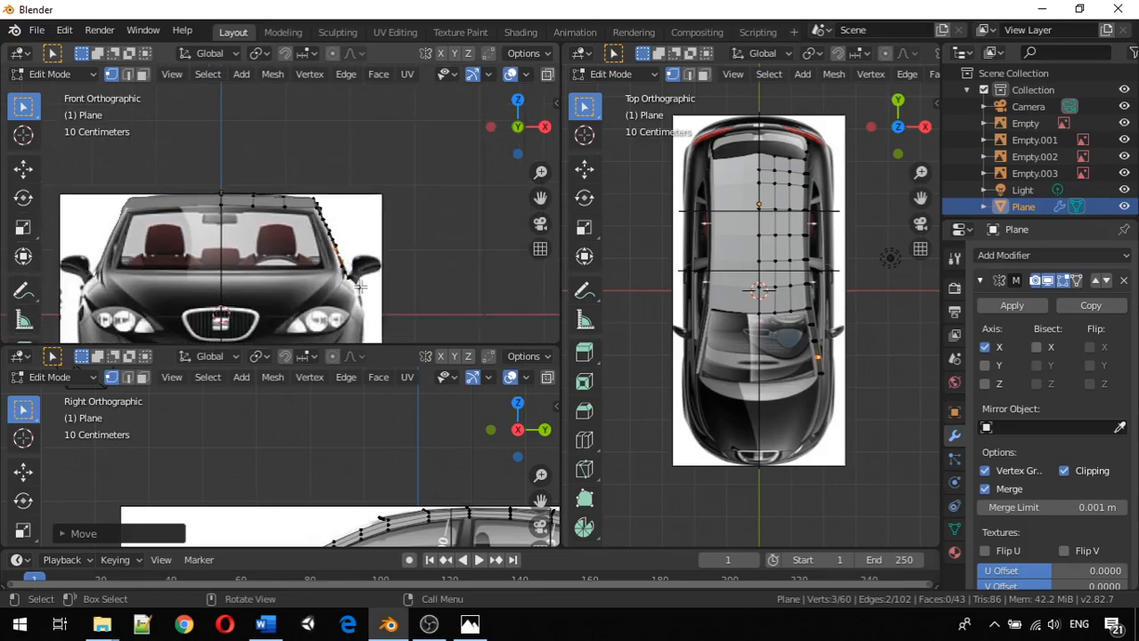
Step: Lower the roof's front-edge vertex just inside the side strip slightly along Z to follow the front blueprint
click(283, 206)
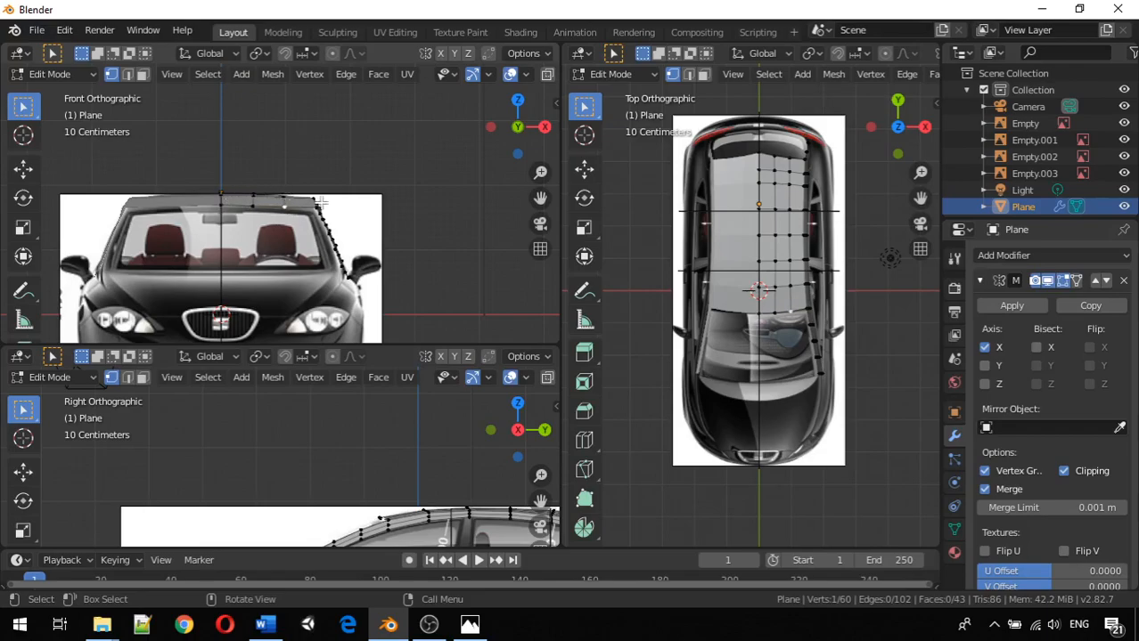
key(g)
key(z)
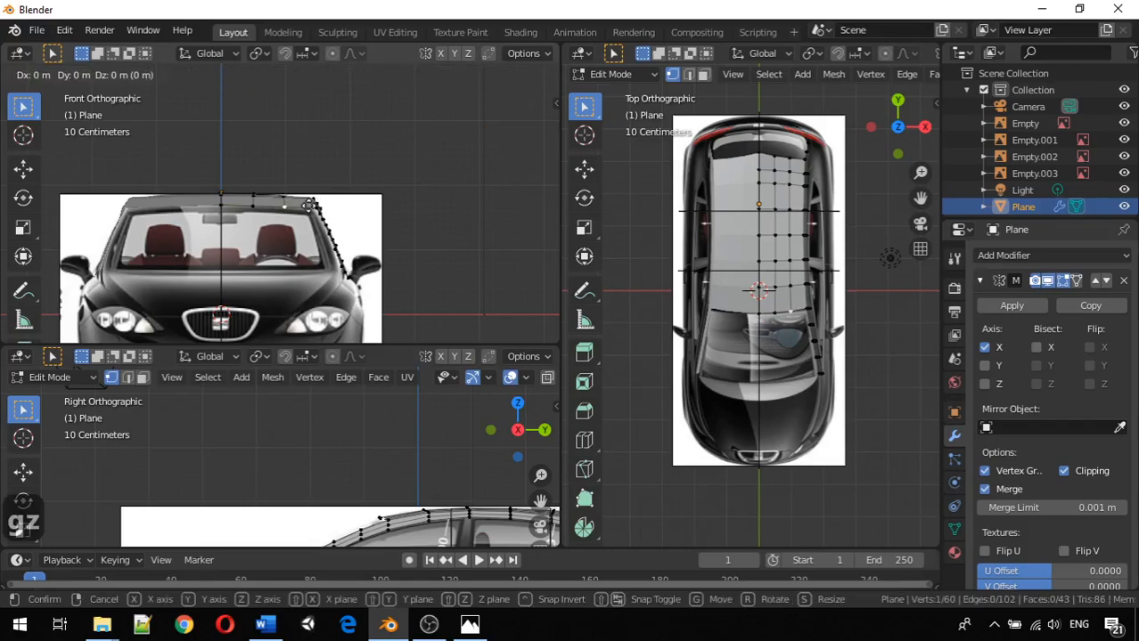
click(309, 207)
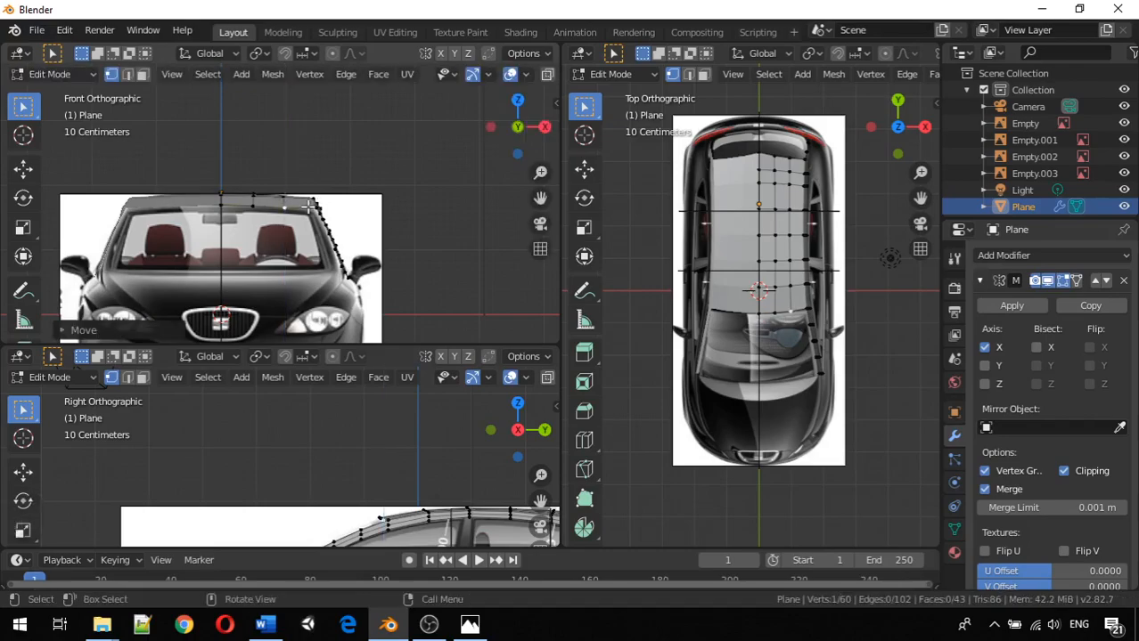
Step: Lower the roof's front corner vertex, where the pillar strip begins, about 0.09 m along Z and adjust it along X
key(g)
key(z)
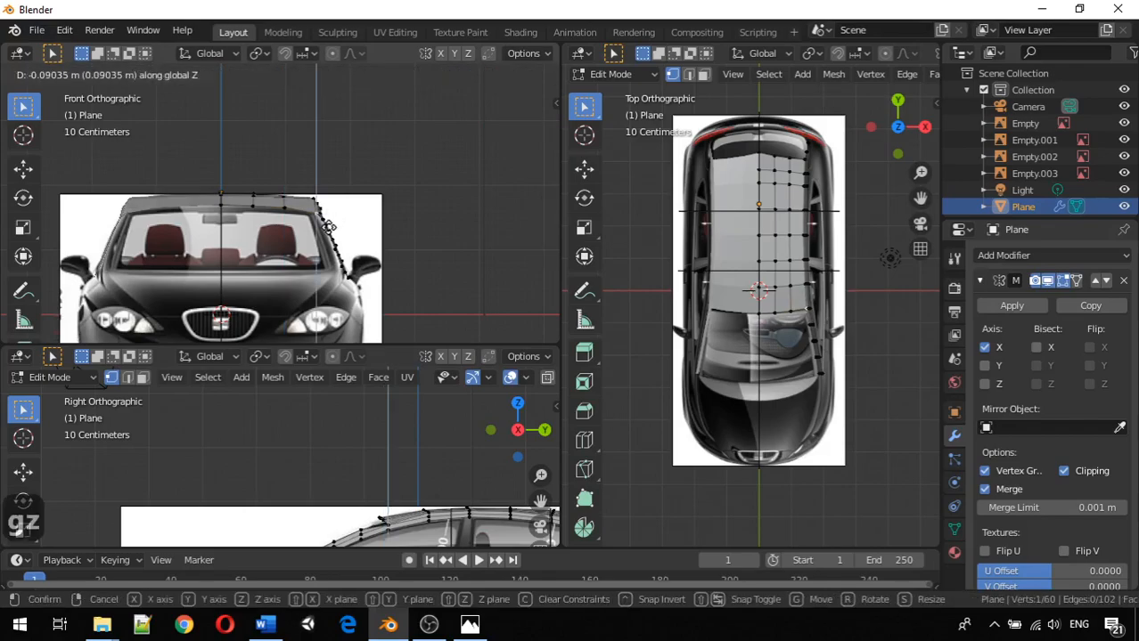
click(328, 226)
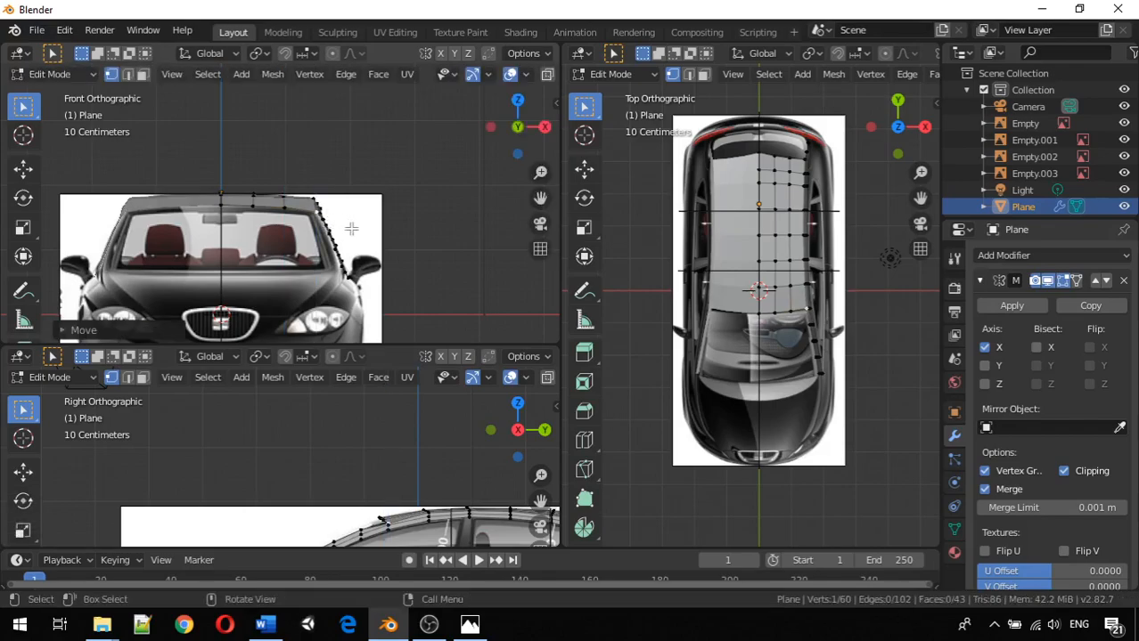
key(g)
key(x)
click(350, 229)
scroll(328, 247, down, 1)
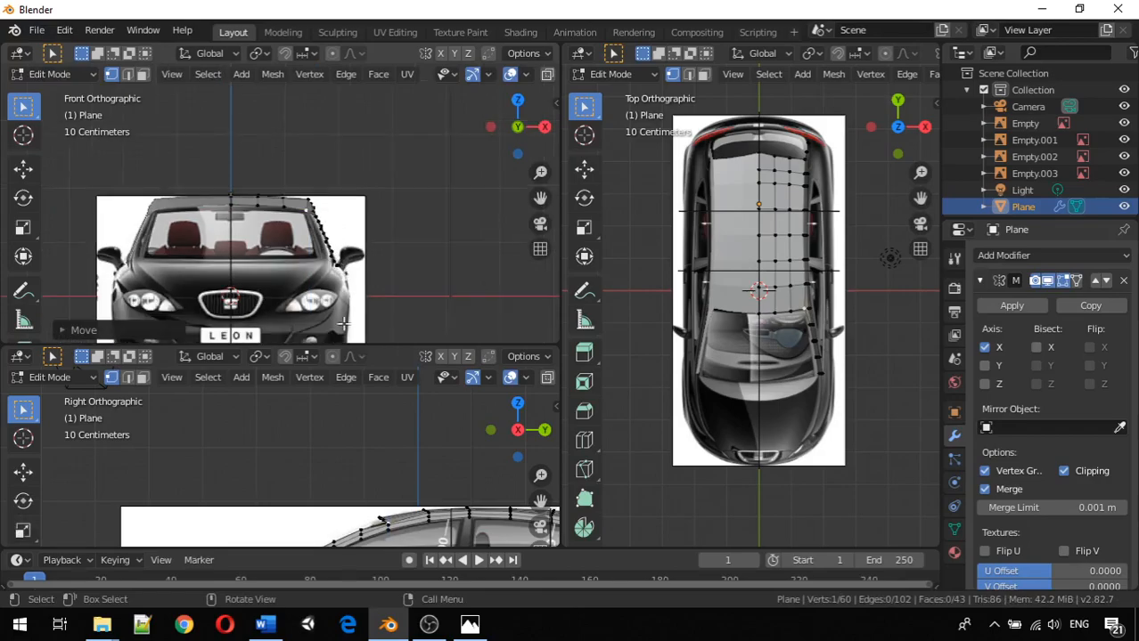
Step: Move the inner vertex of the pillar strip's loop cut nearest the roof inward along X to the blueprint's windshield edge
click(387, 525)
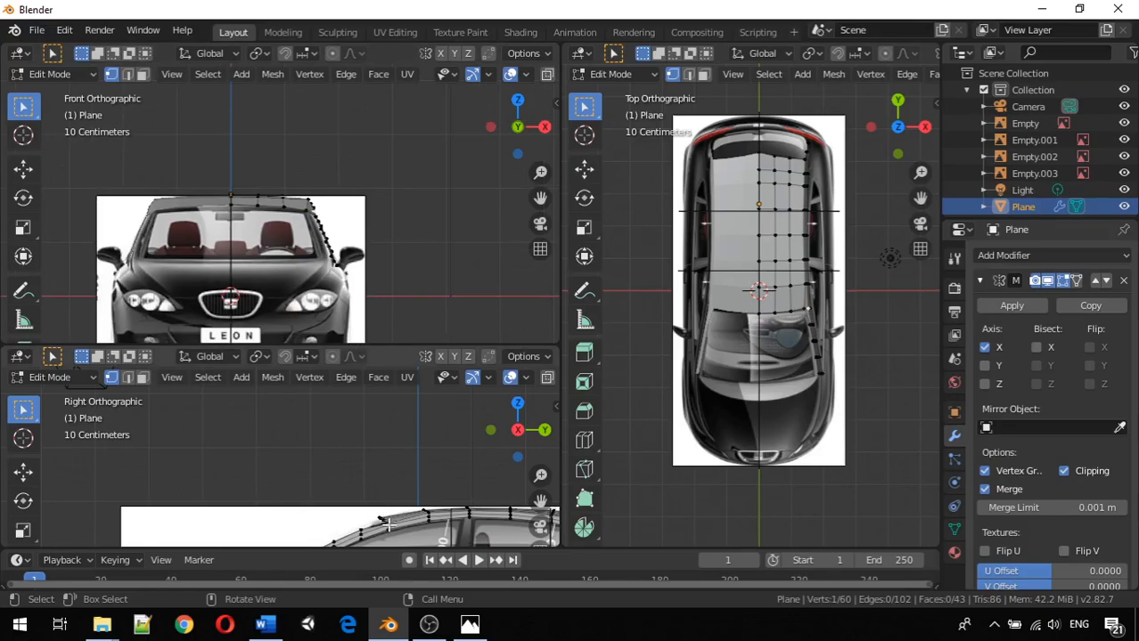
key(alt+0)
key(alt+1)
key(alt+2)
key(alt+8)
scroll(366, 238, up, 5)
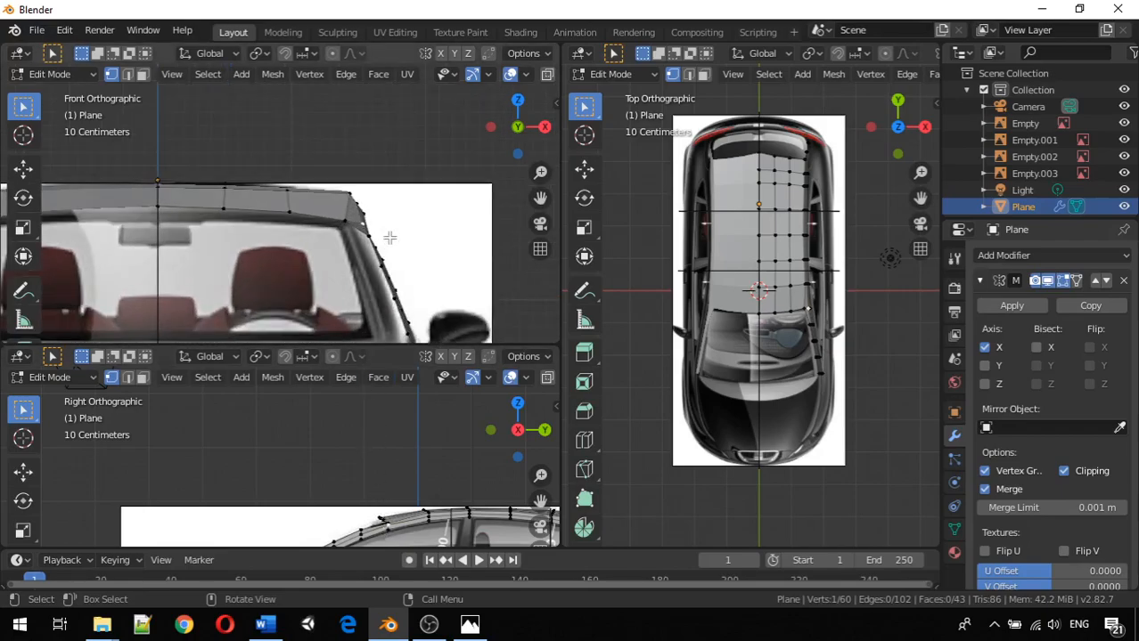
scroll(427, 331, down, 1)
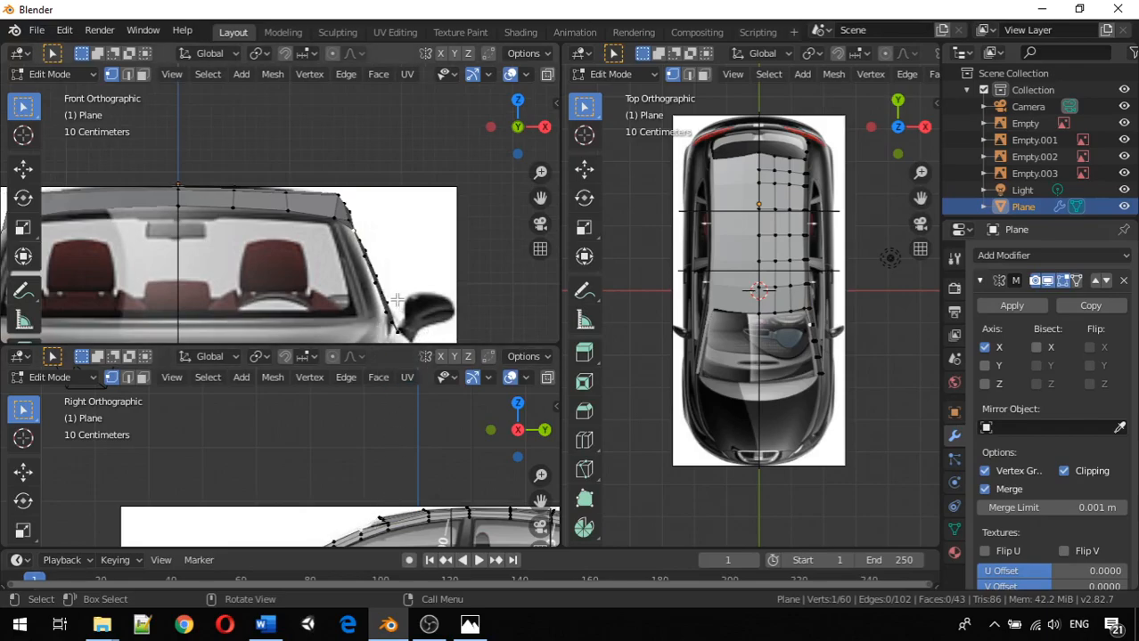
key(g)
key(x)
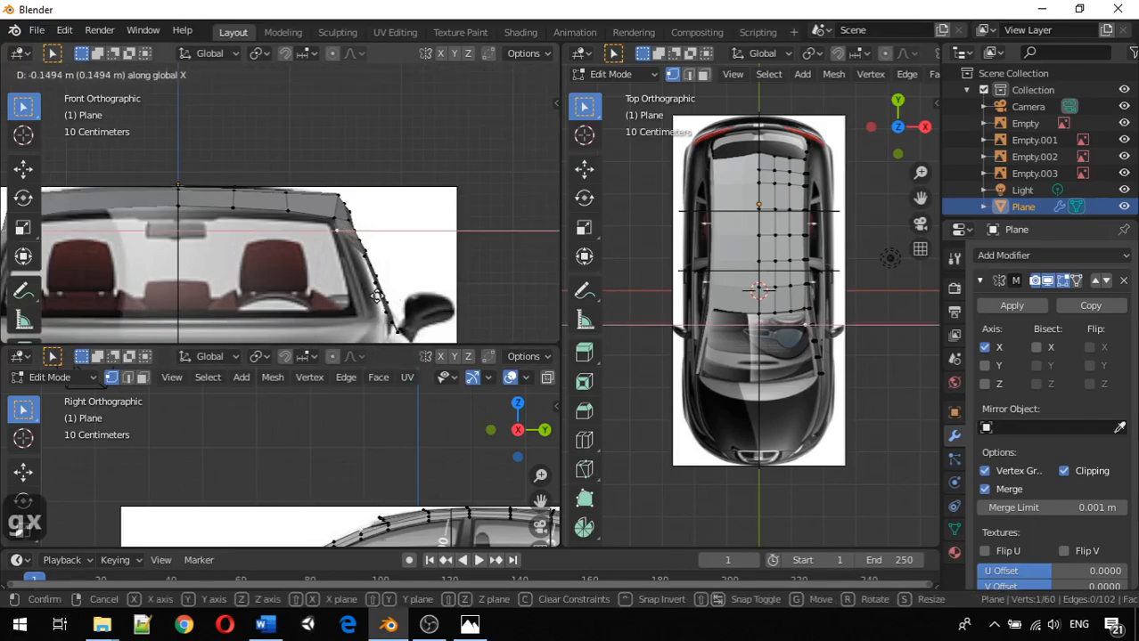
click(381, 297)
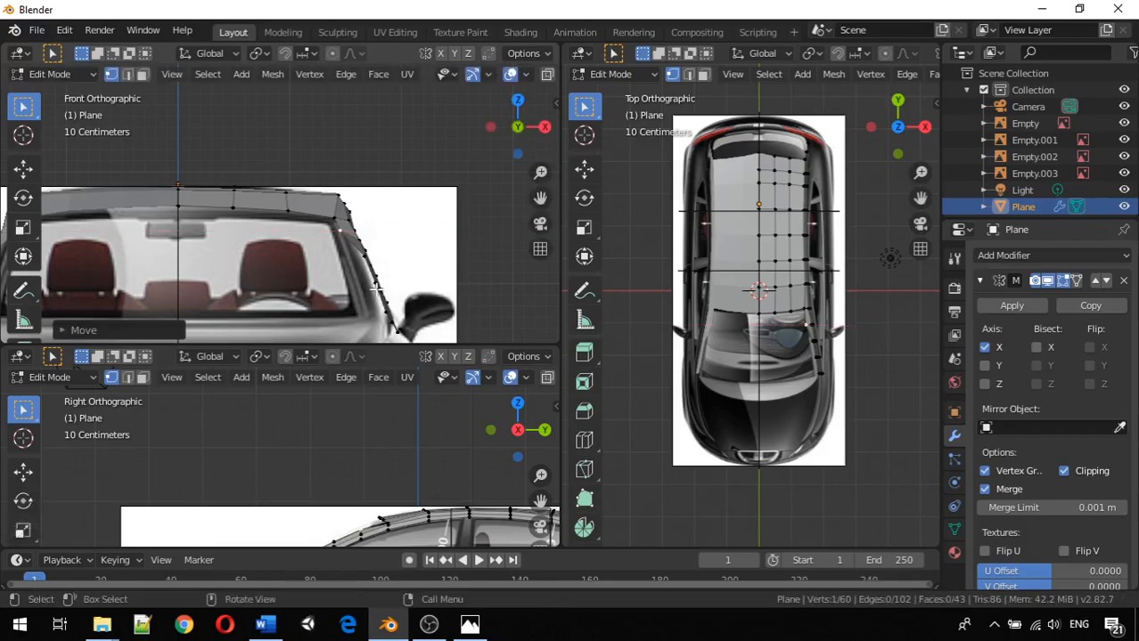
Step: Move the inner vertex of the pillar's middle loop cut about 0.13 m inward along X, and align the hood-side cut's inner vertex likewise
click(363, 256)
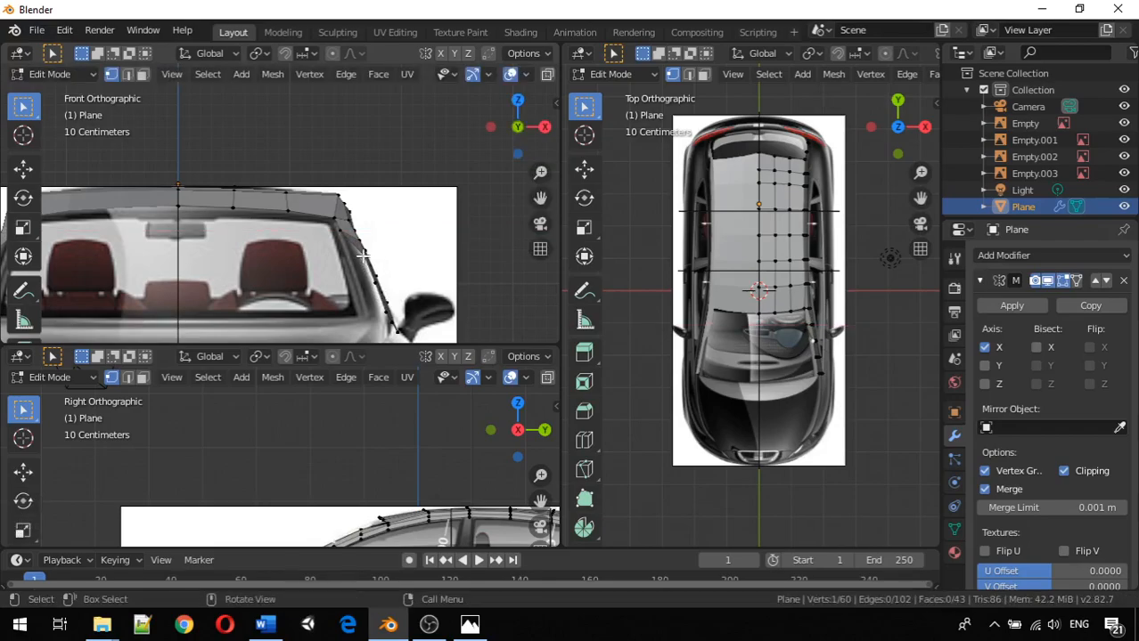
key(g)
key(x)
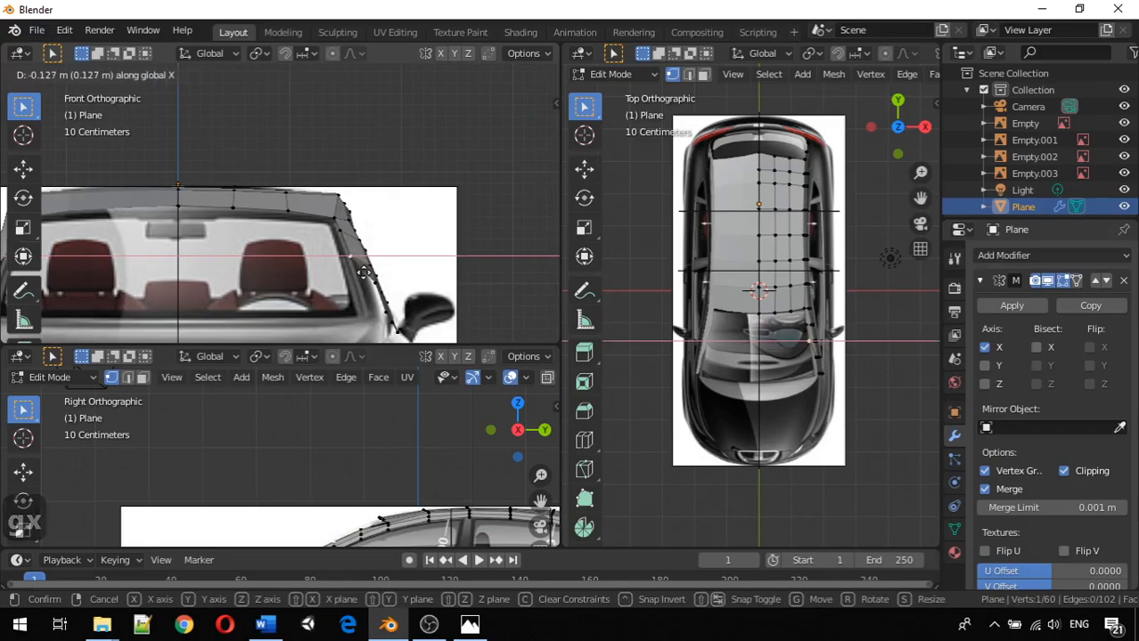
click(363, 271)
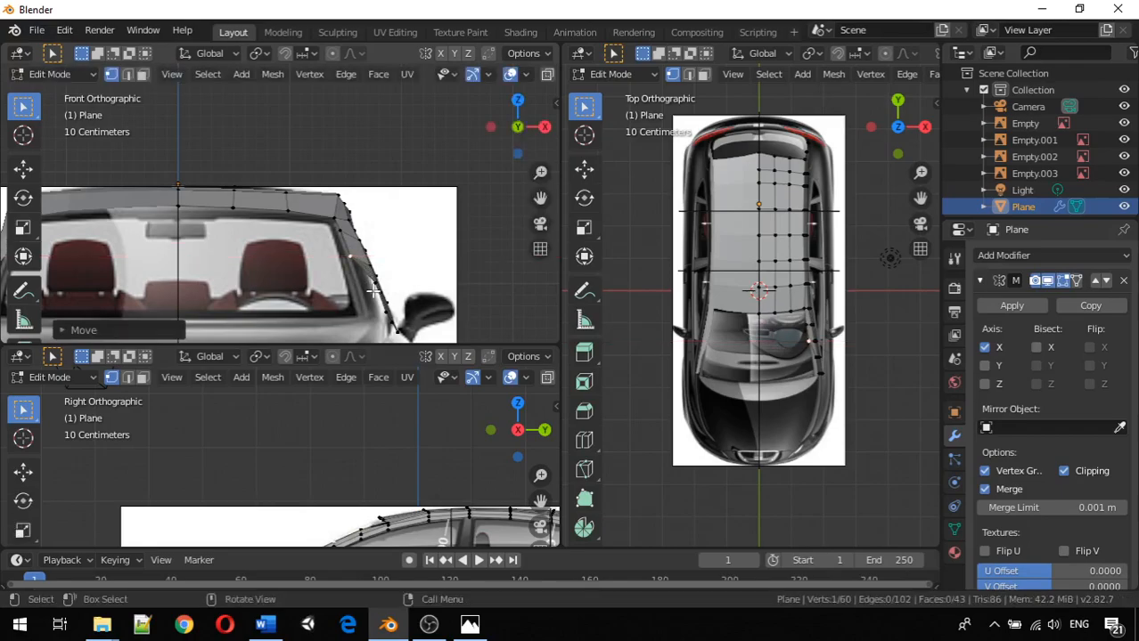
click(374, 282)
key(g)
key(x)
click(381, 308)
Step: Move the inner vertex at the pillar strip's hood end inward along X to widen the strip to the blueprint's pillar
click(381, 307)
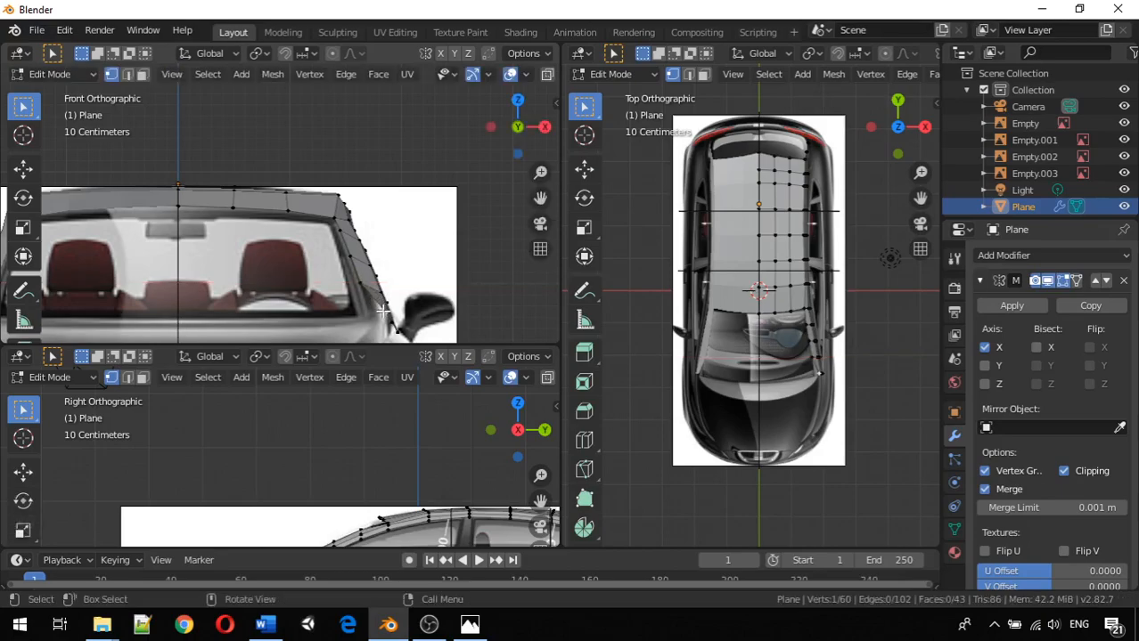
key(g)
key(x)
click(365, 323)
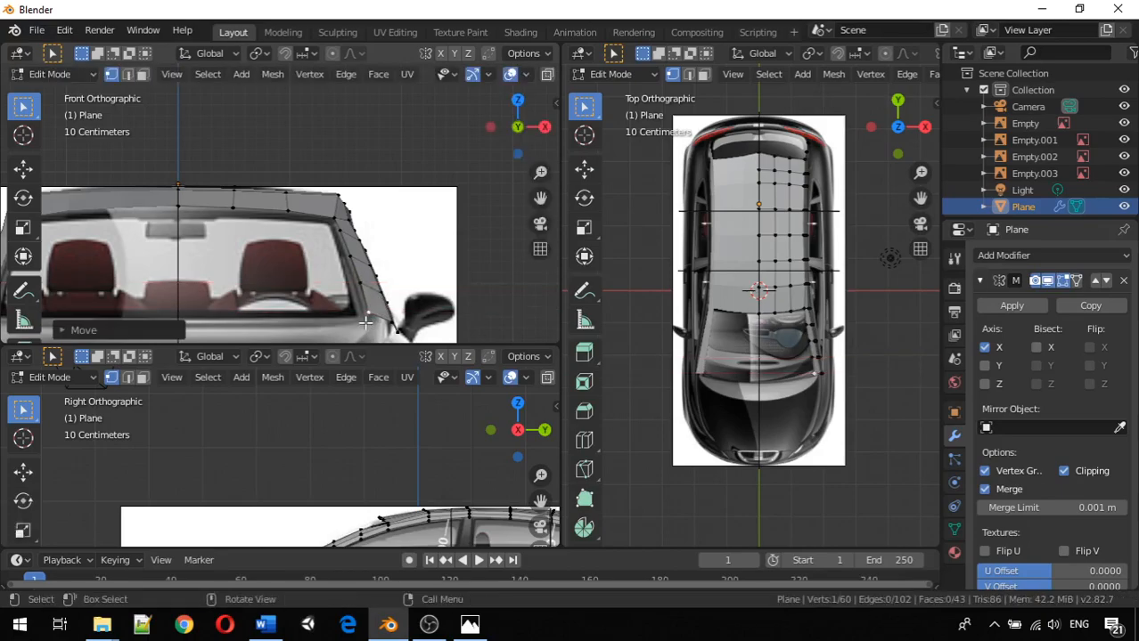
Step: Shift the pillar's centre-line vertex at the roof's front edge about 0.02 m inward along X, and the next one down likewise
click(352, 223)
key(g)
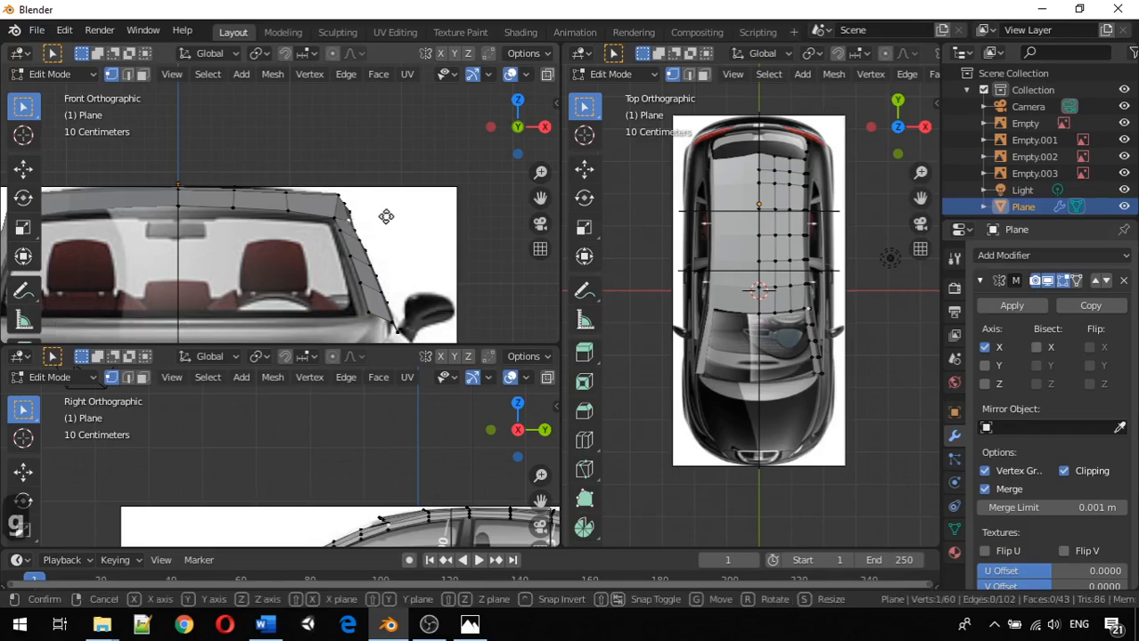
key(x)
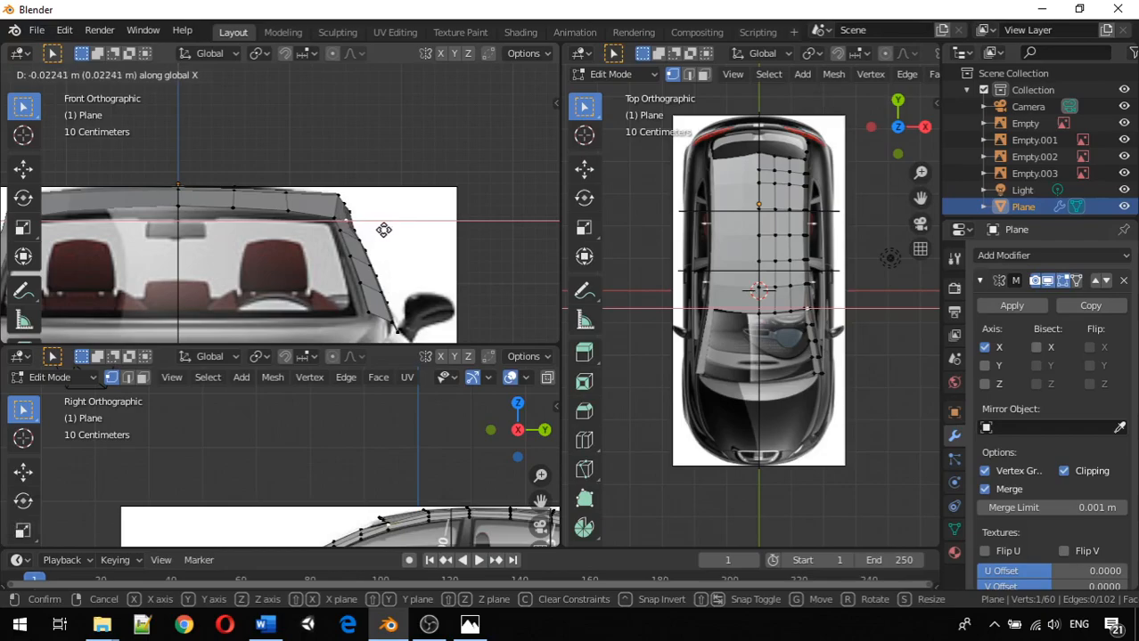
click(384, 230)
click(359, 240)
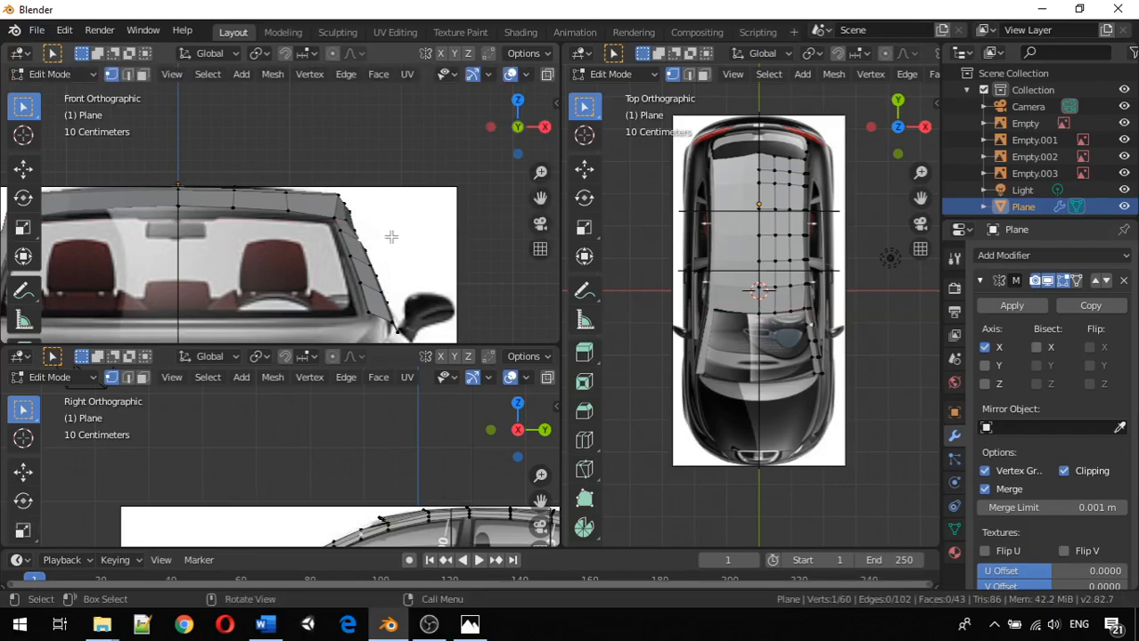
key(g)
key(x)
click(386, 236)
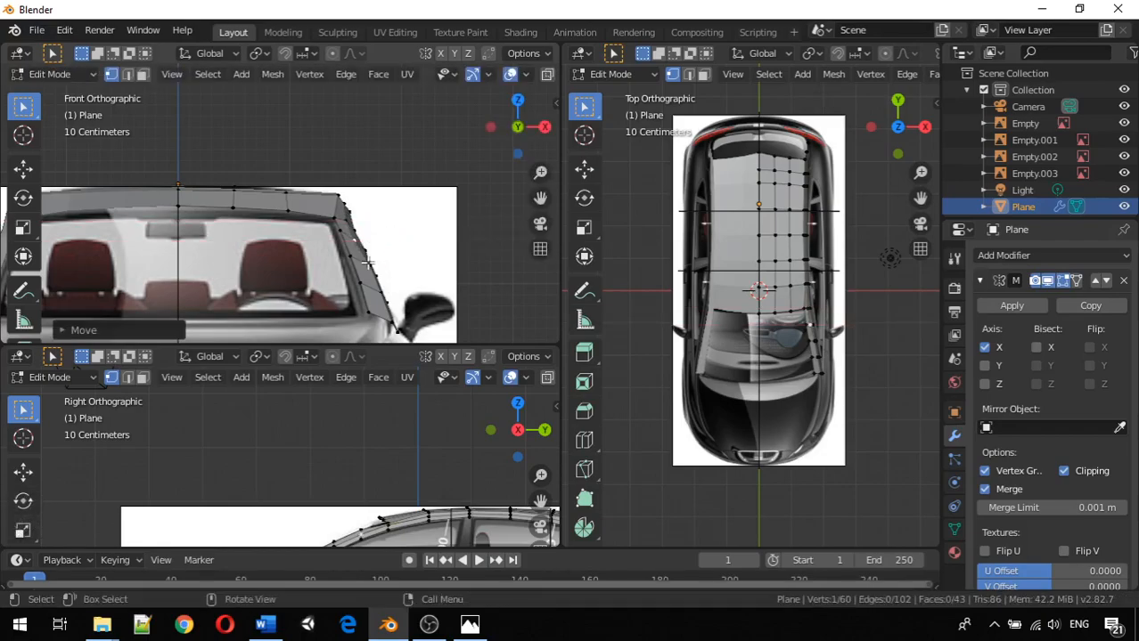
Step: Move the centre-line vertices of the pillar's middle and hood-side loop cuts inward along X to space the strip evenly
click(368, 259)
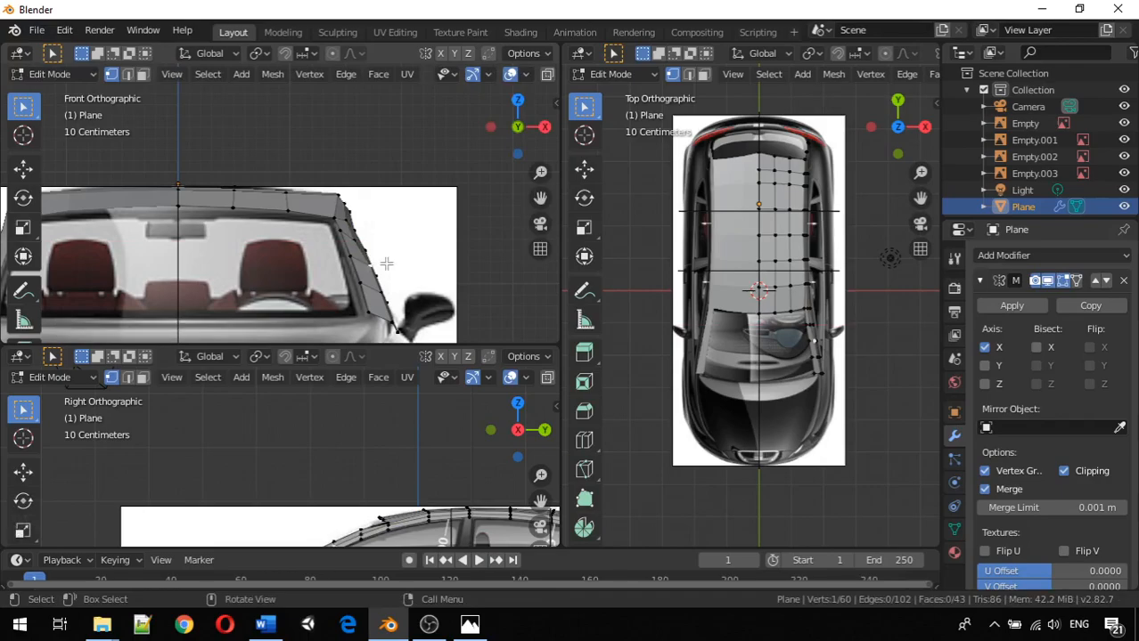
key(g)
key(x)
click(380, 271)
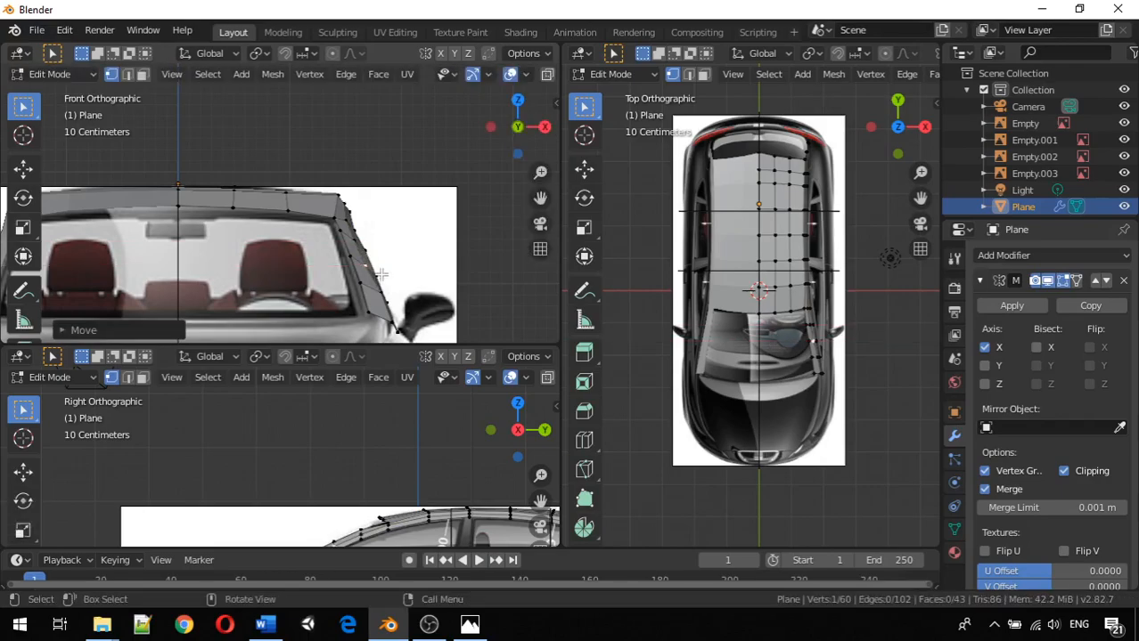
click(381, 292)
key(g)
key(x)
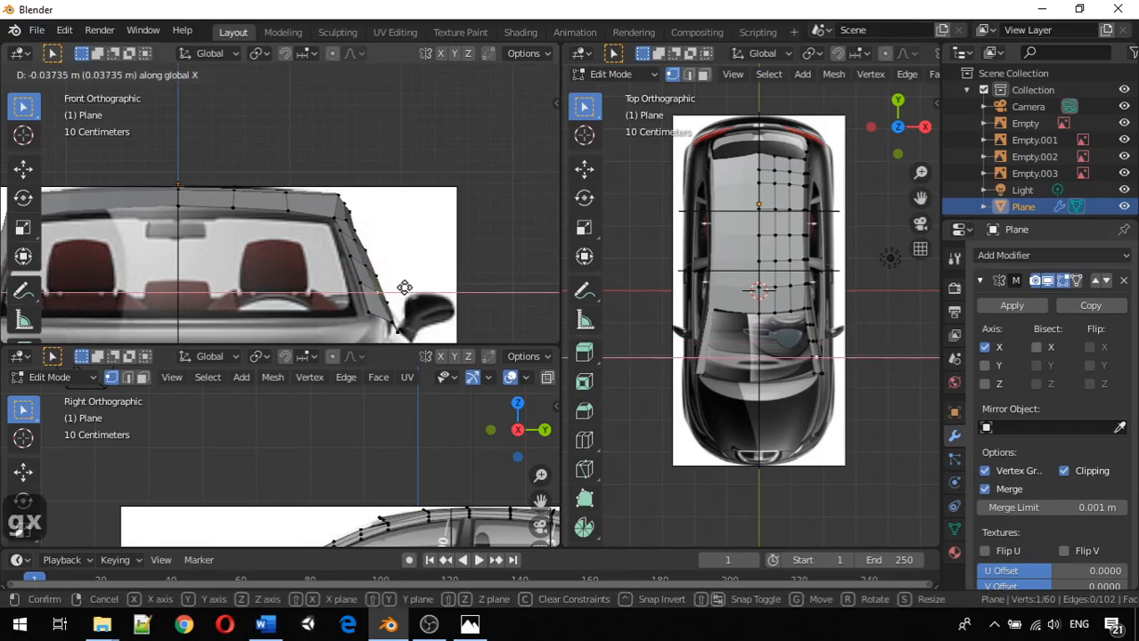
click(401, 287)
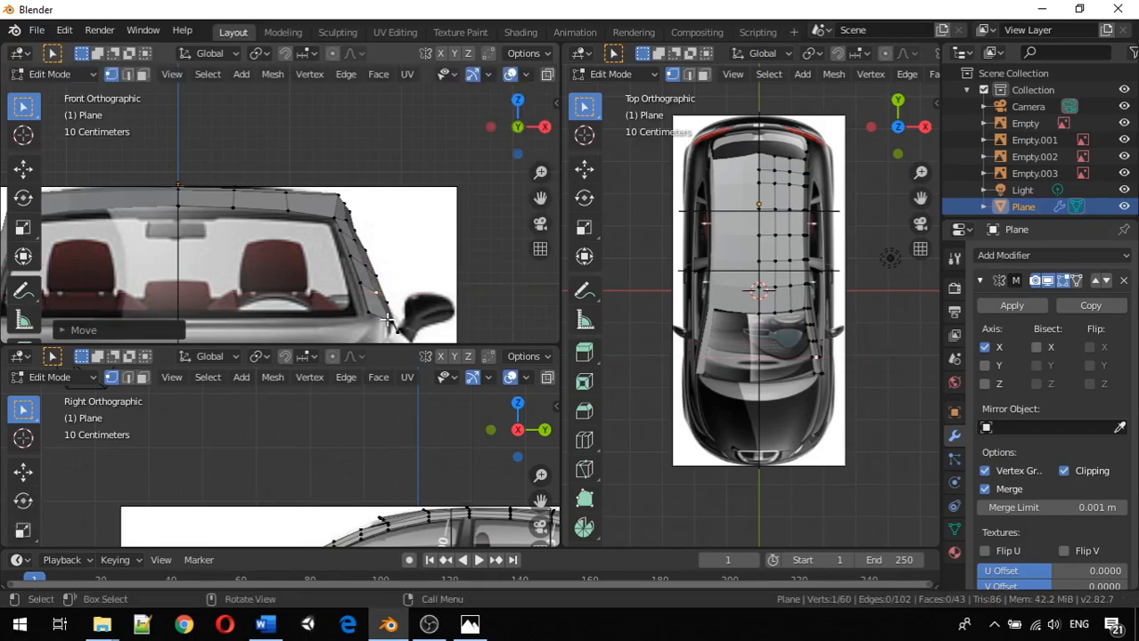
Step: Shift the centre-line vertex at the pillar strip's hood end slightly inward along X
click(393, 327)
key(g)
key(x)
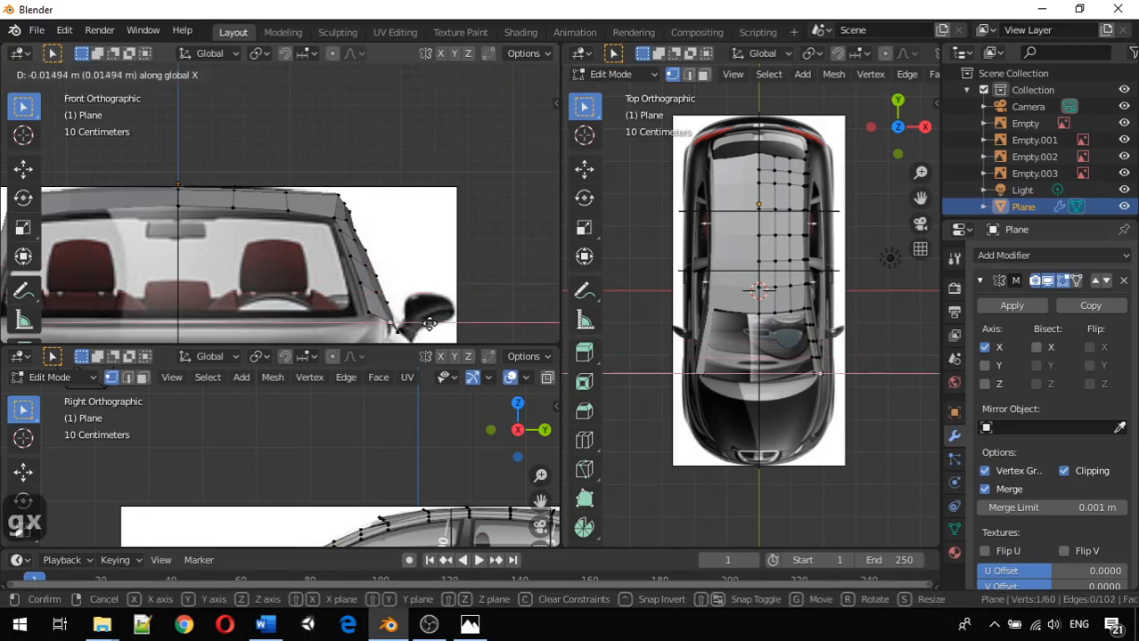
click(422, 326)
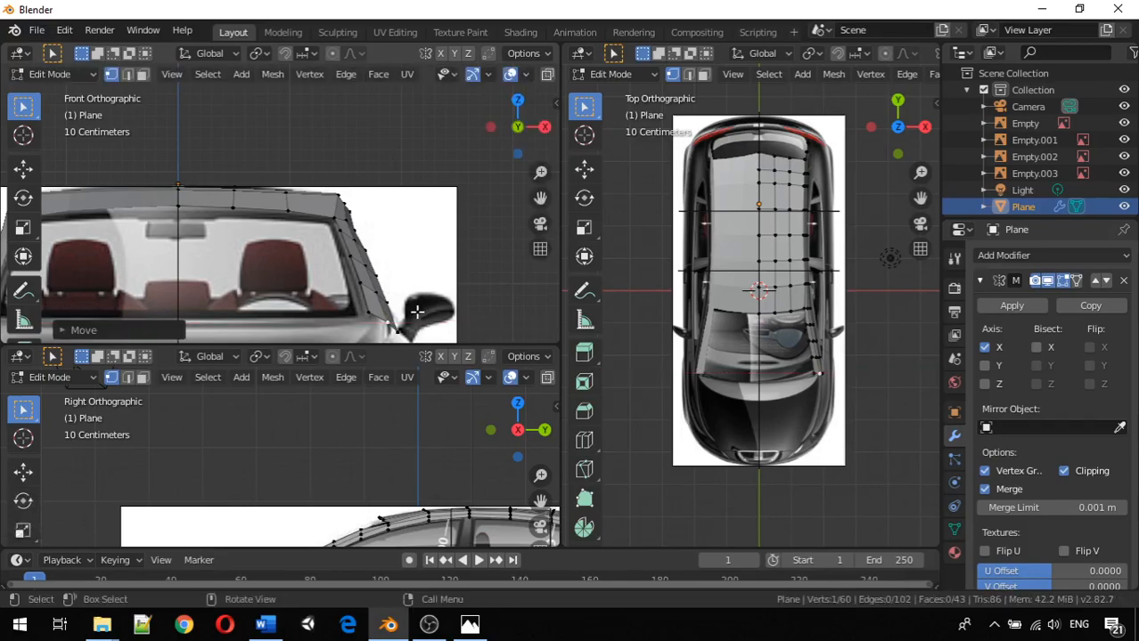
Step: Nudge the side strip's centre-line vertex one row behind the roof's front edge along X to smooth the corner
click(344, 204)
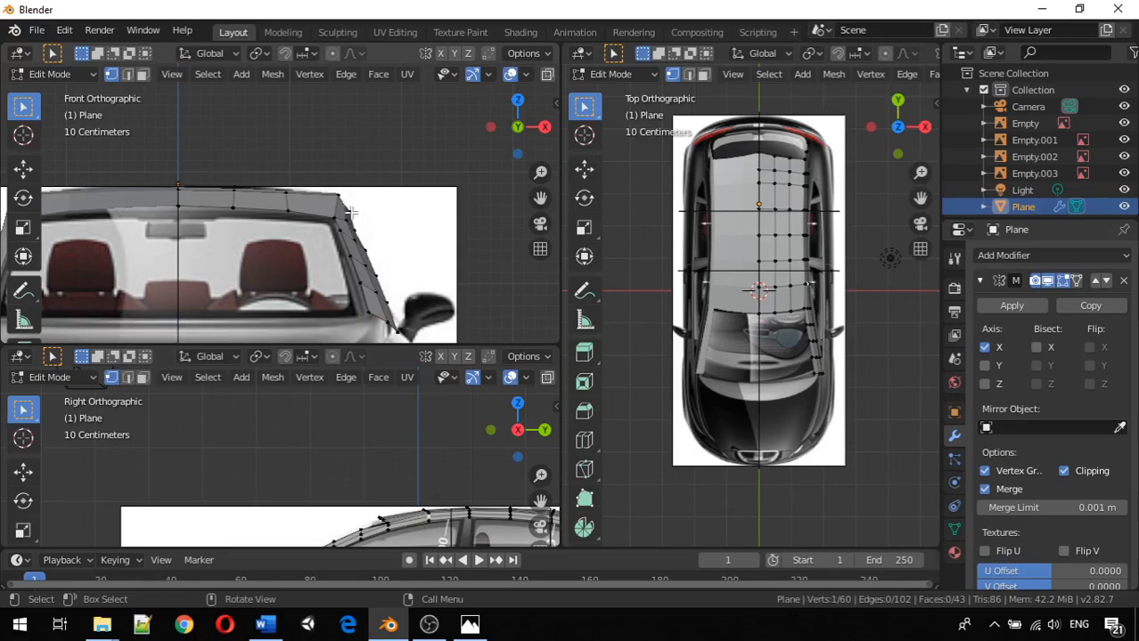
key(x)
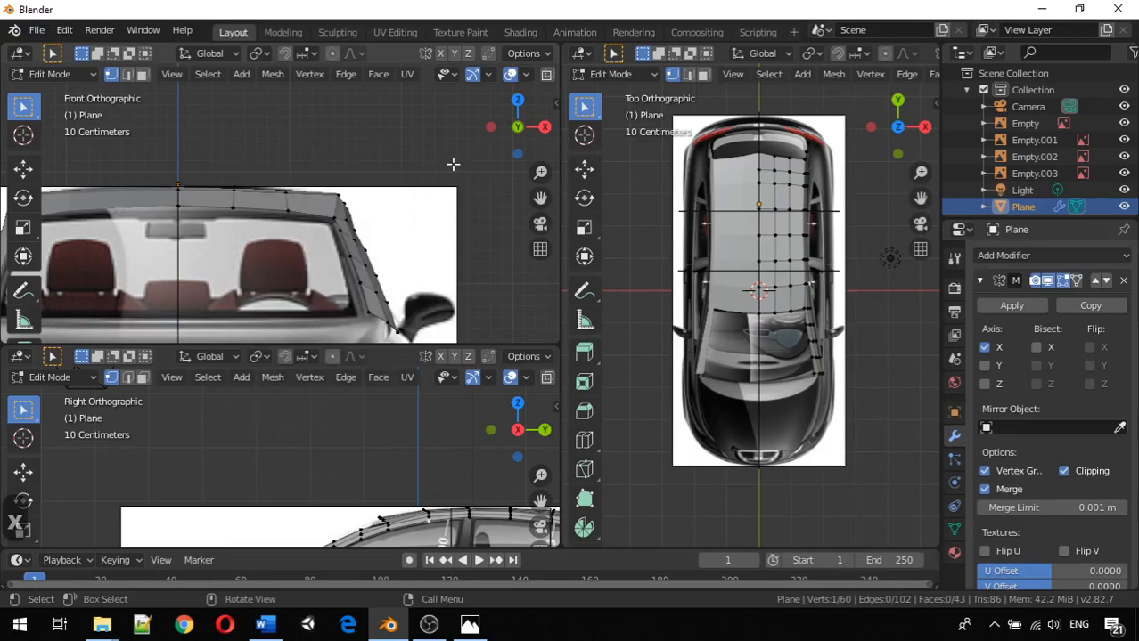
key(g)
key(x)
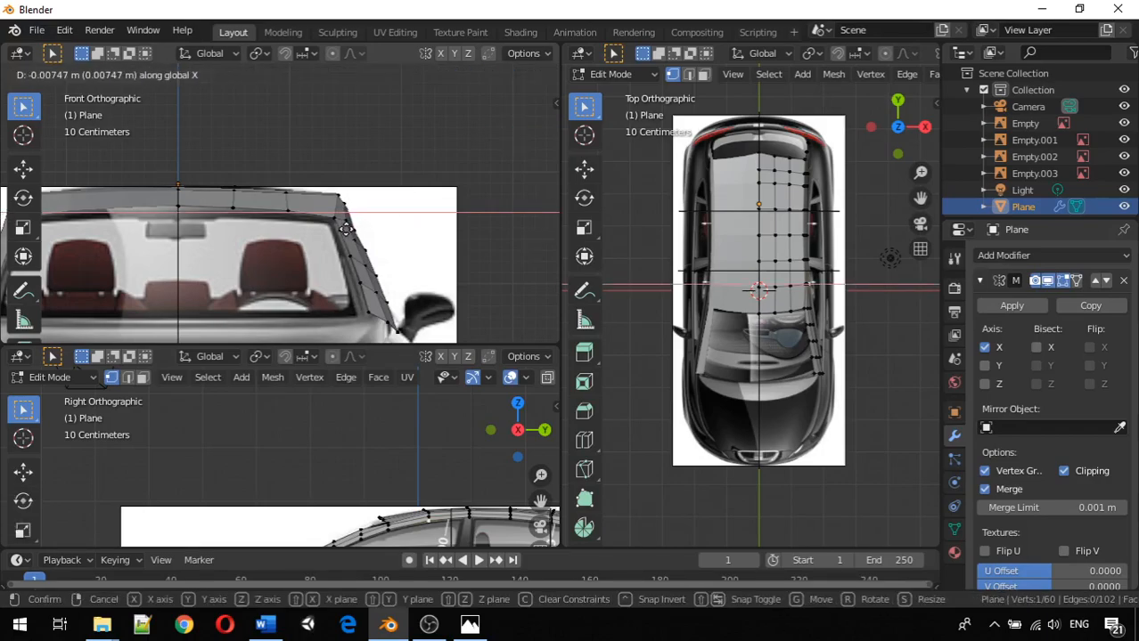
click(355, 231)
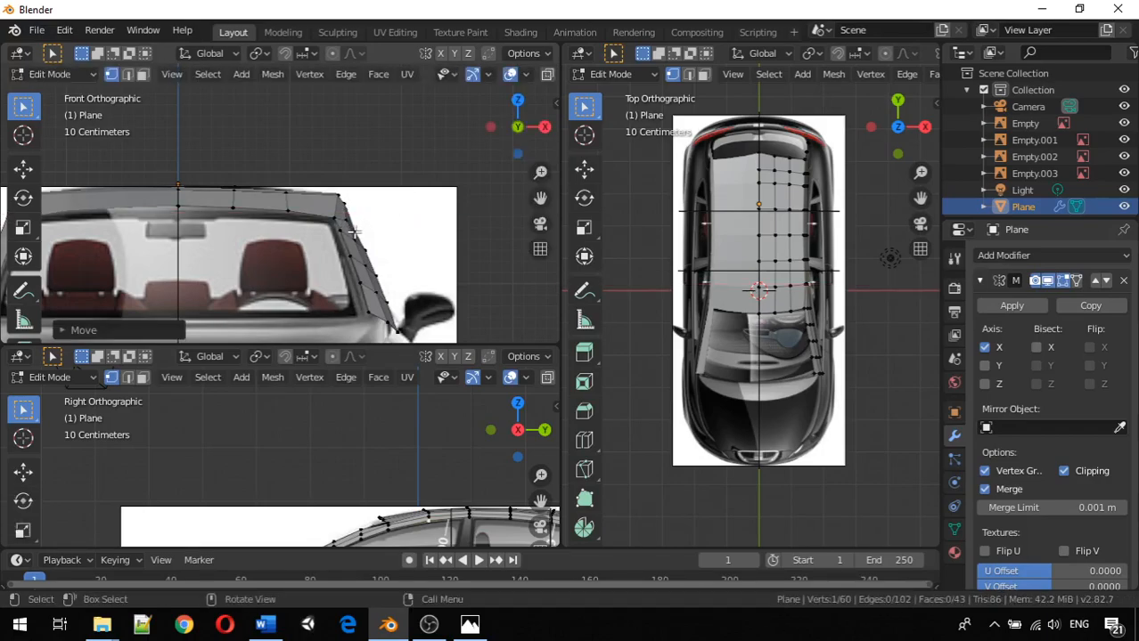
Step: Move the outer vertex of the pillar's loop cut nearest the roof about 0.03 m inward along X
key(g)
key(x)
click(399, 236)
key(g)
key(x)
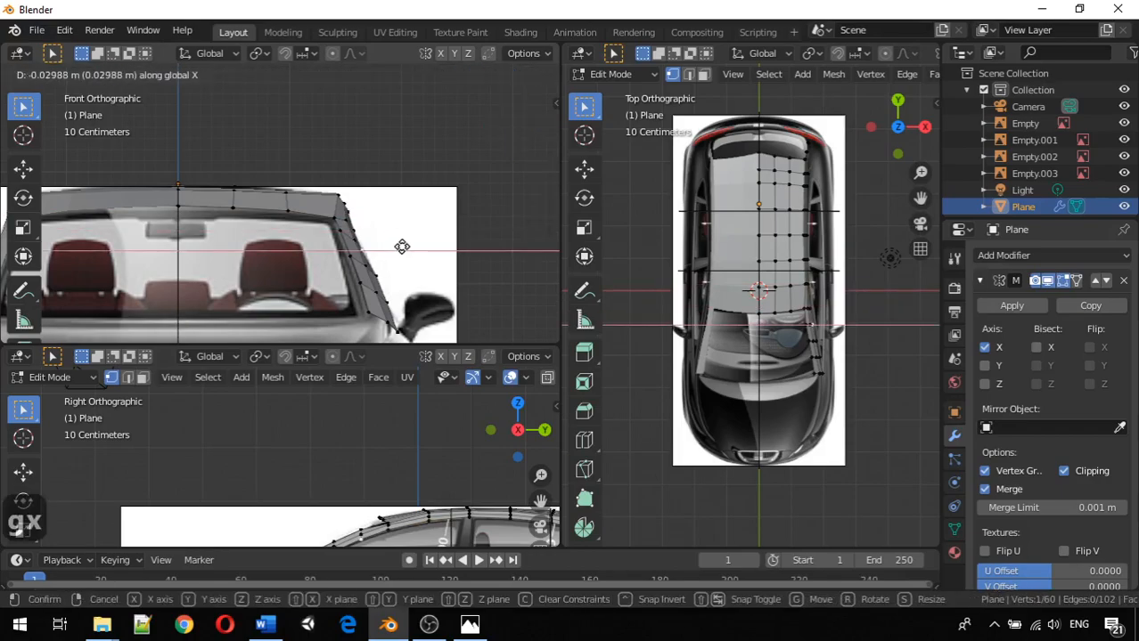
click(401, 246)
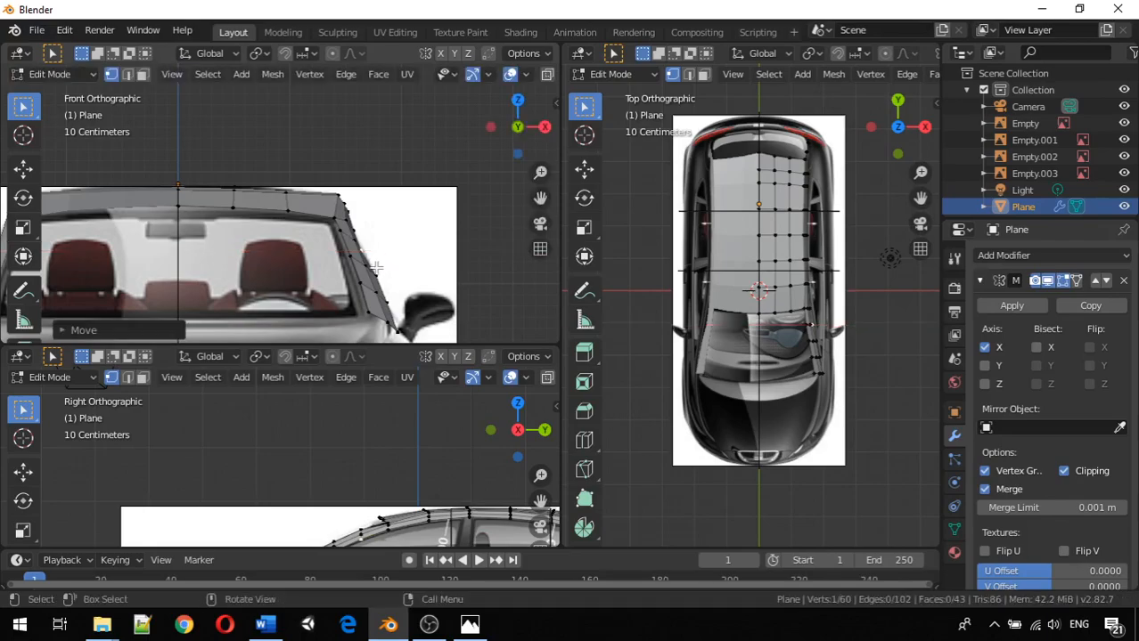
Step: Move the outer vertex of the pillar's middle loop cut about 0.02 m inward along X
key(g)
key(x)
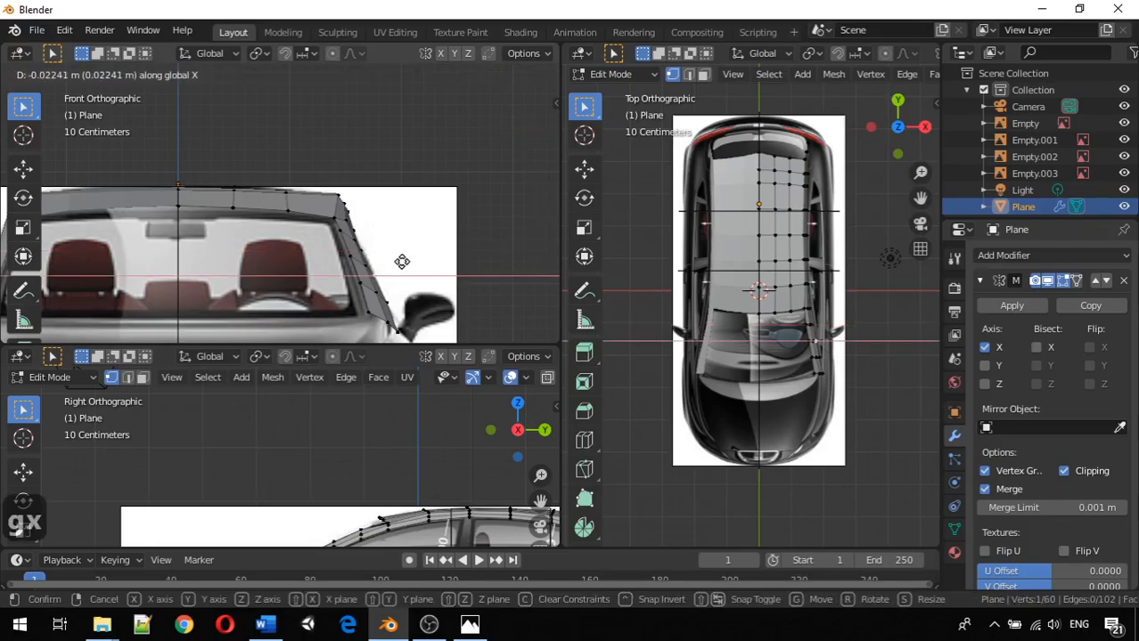
click(400, 262)
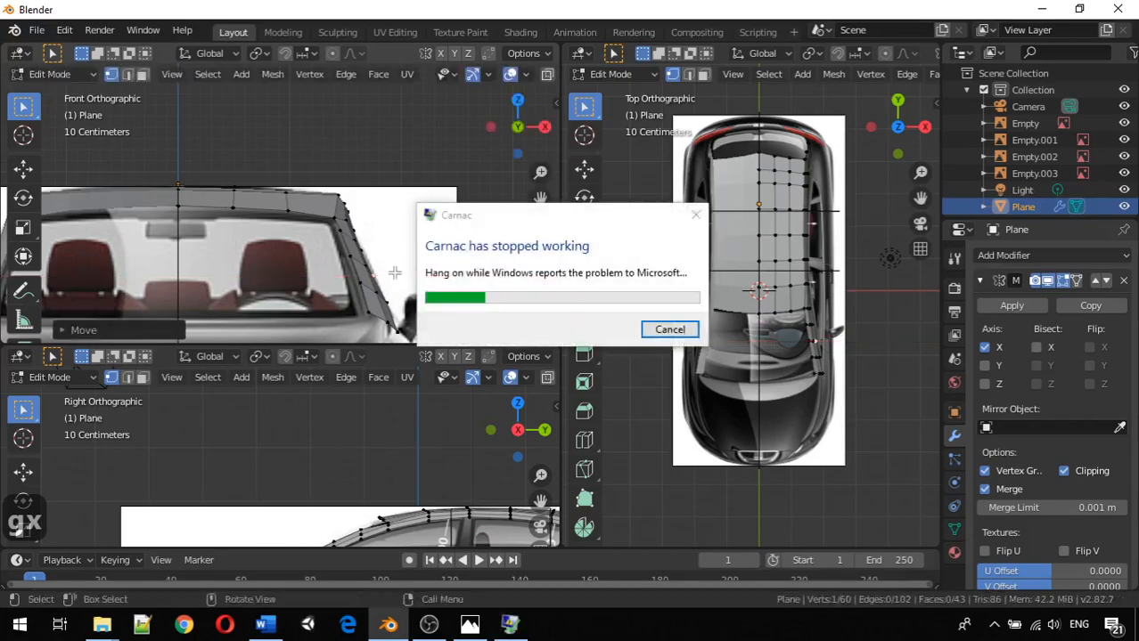
Step: Dismiss the Carnac crash report and relaunch Carnac
click(669, 330)
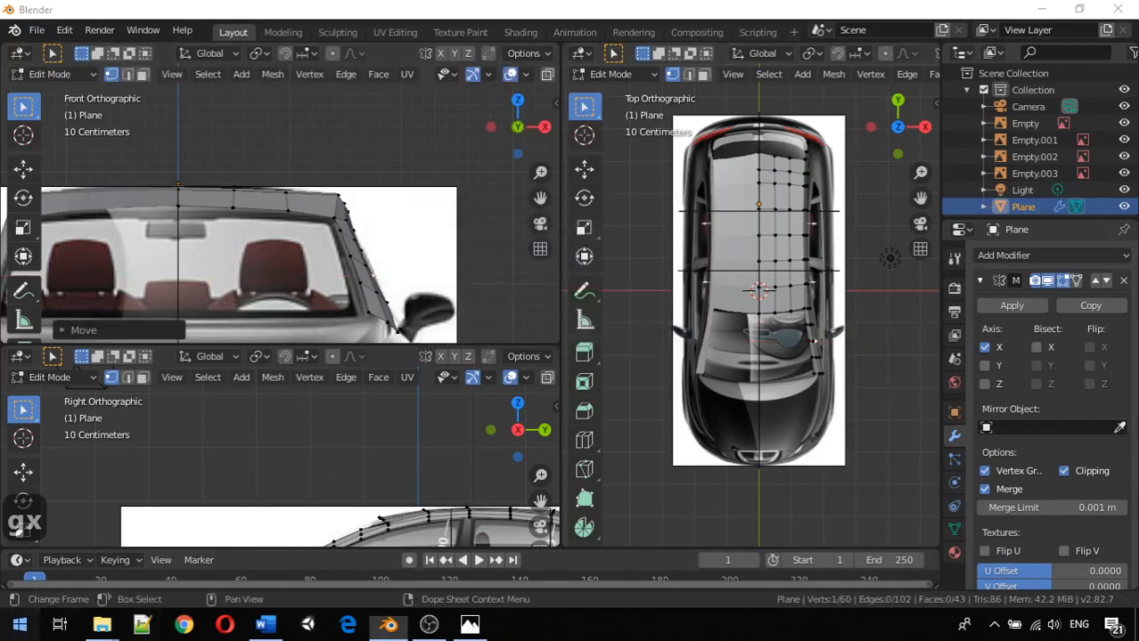
click(19, 626)
text(car)
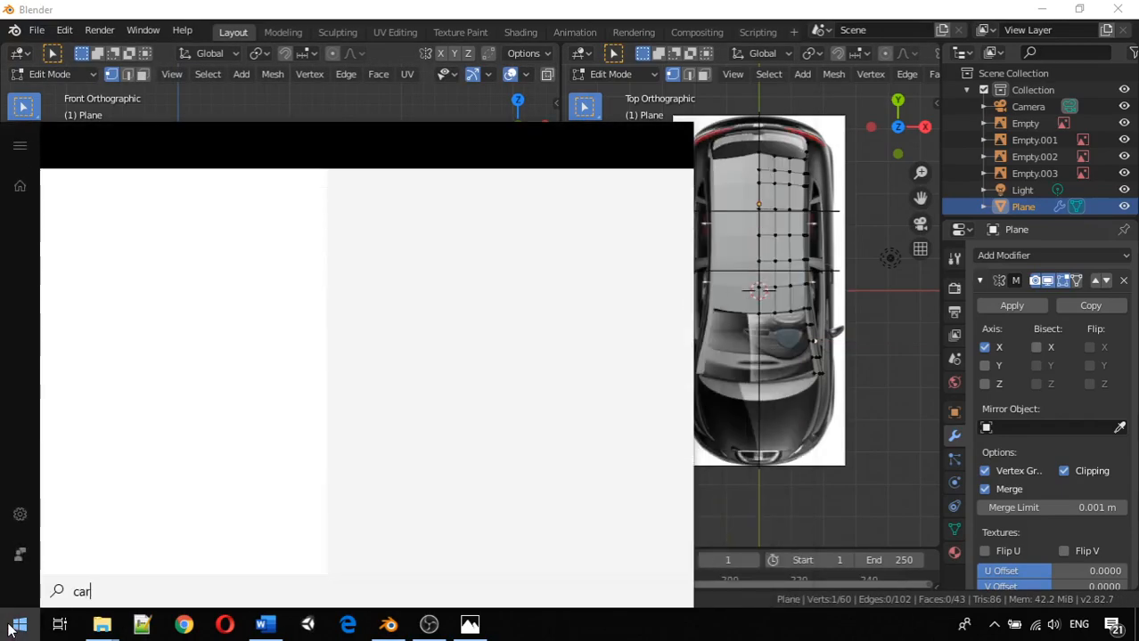
text(nac)
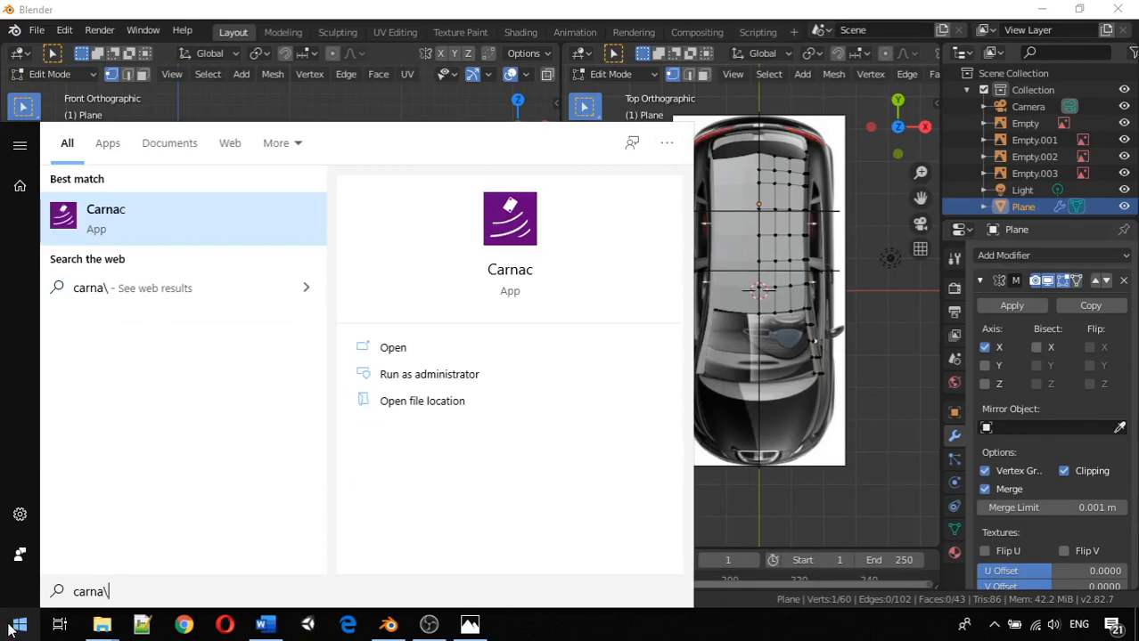
key(Return)
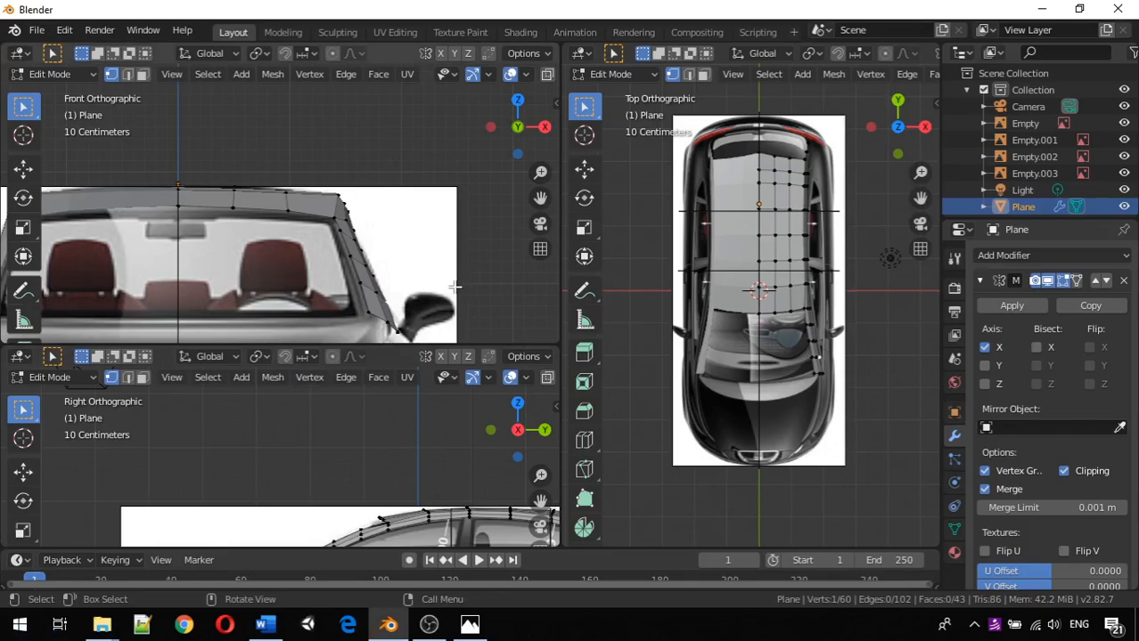
Step: Nudge the outer vertex of the pillar's hood-side loop cut slightly inward along X to follow the pillar edge
key(g)
key(x)
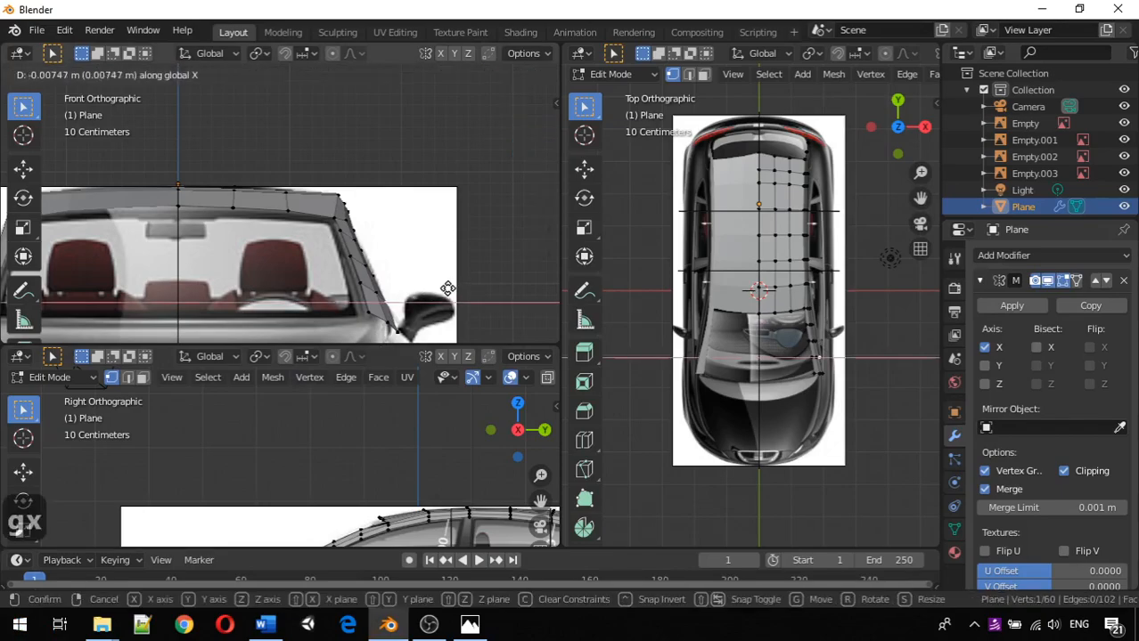
click(437, 304)
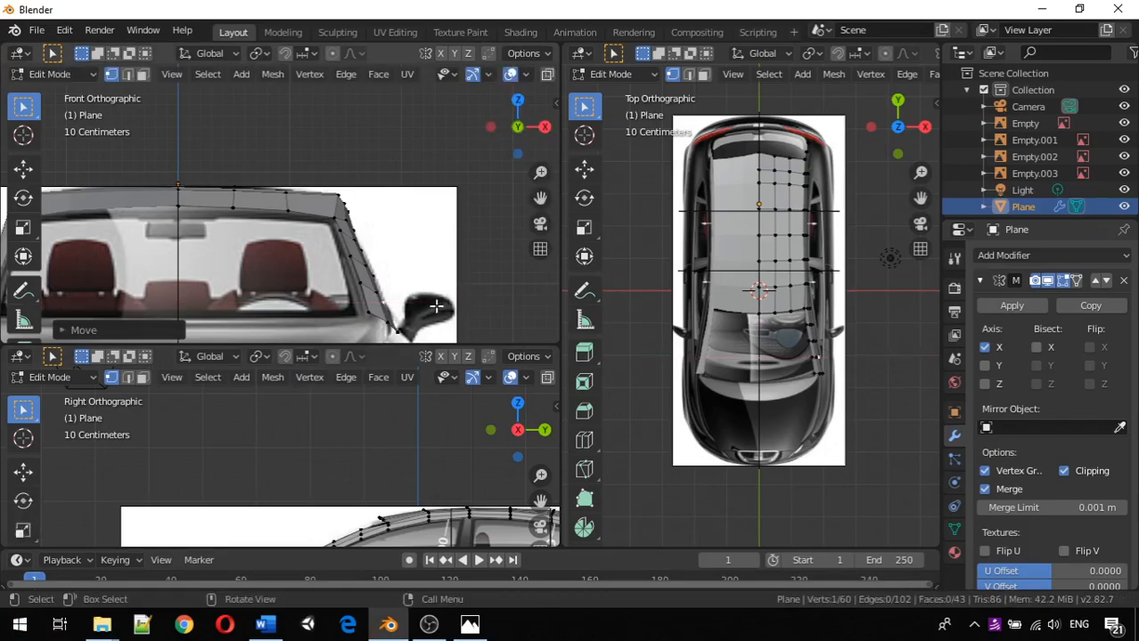
Step: Raise the outer vertex at the pillar strip's hood end along Z and move it about 0.06 m inward along X
click(397, 331)
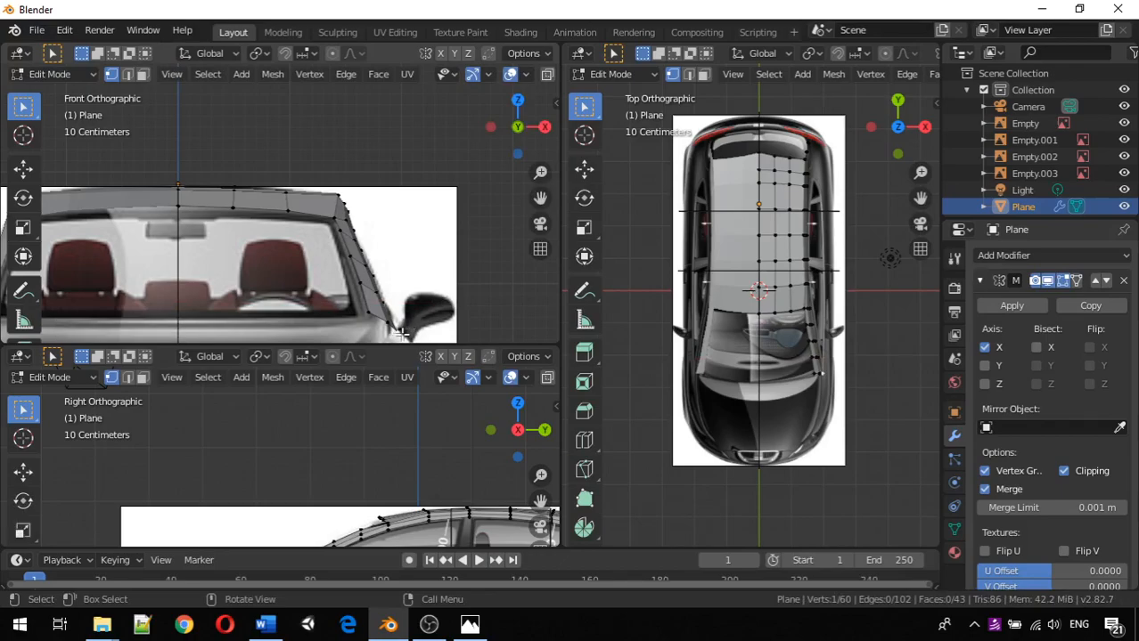
key(g)
key(x)
click(400, 333)
key(g)
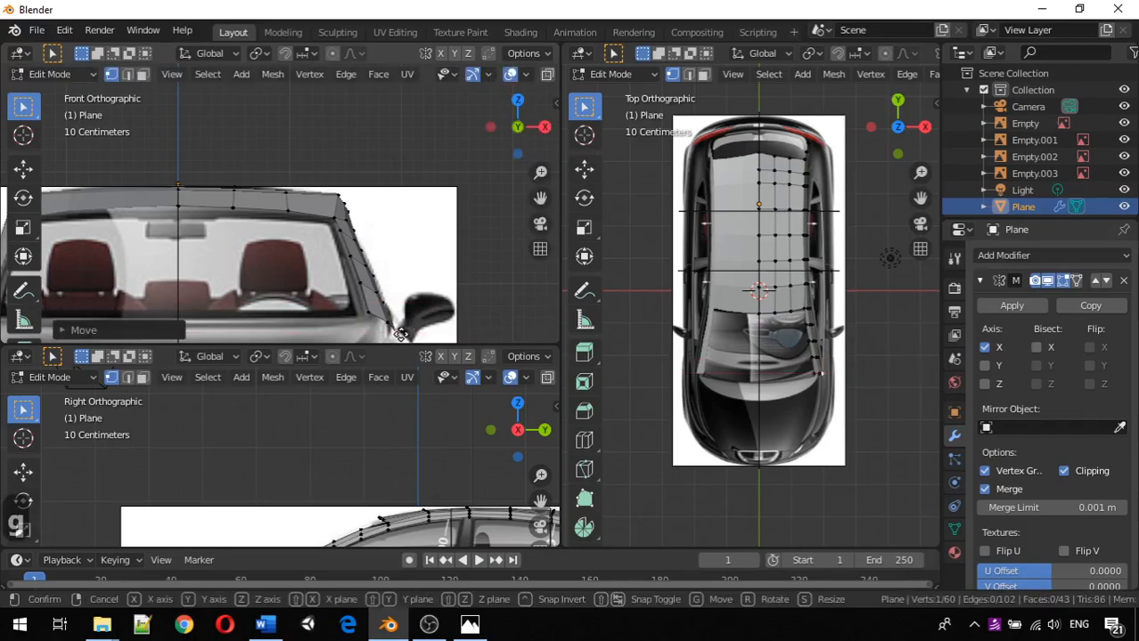
key(z)
right_click(400, 322)
key(g)
key(x)
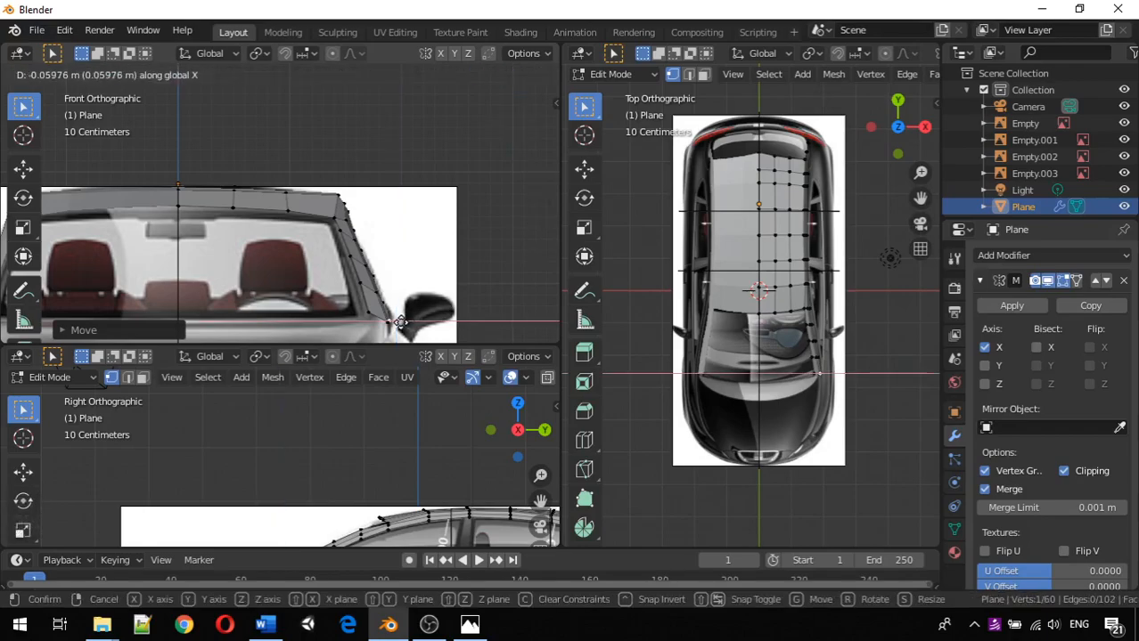
click(401, 322)
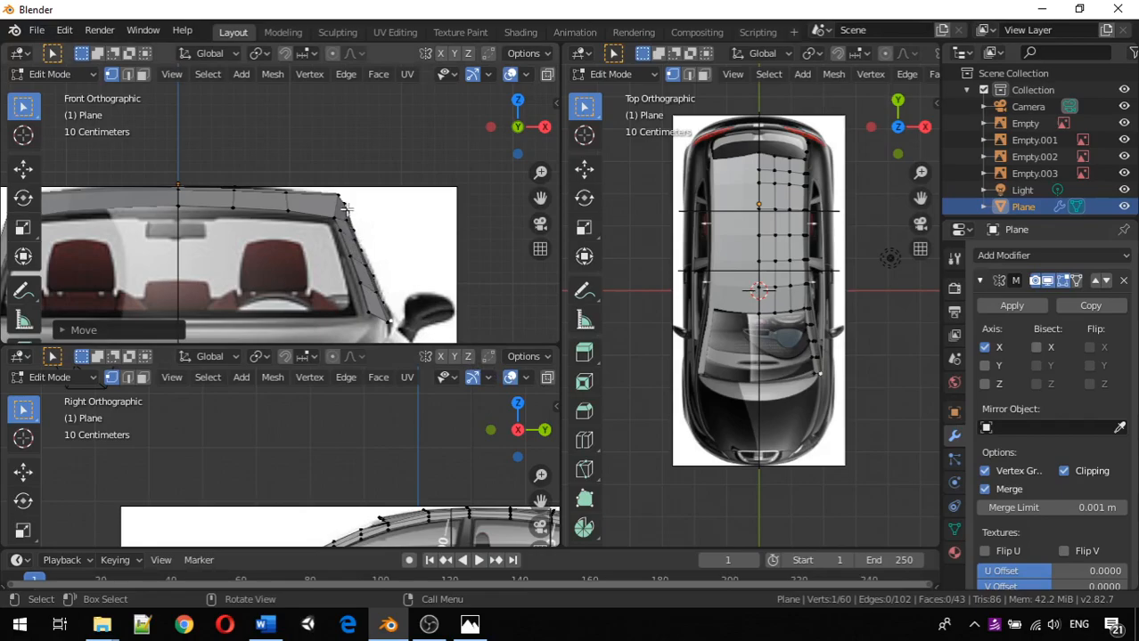
Step: Move the roof's side-edge vertex one row behind the front edge about 0.06 m inward along X and 0.04 m down along Z
scroll(356, 201, up, 3)
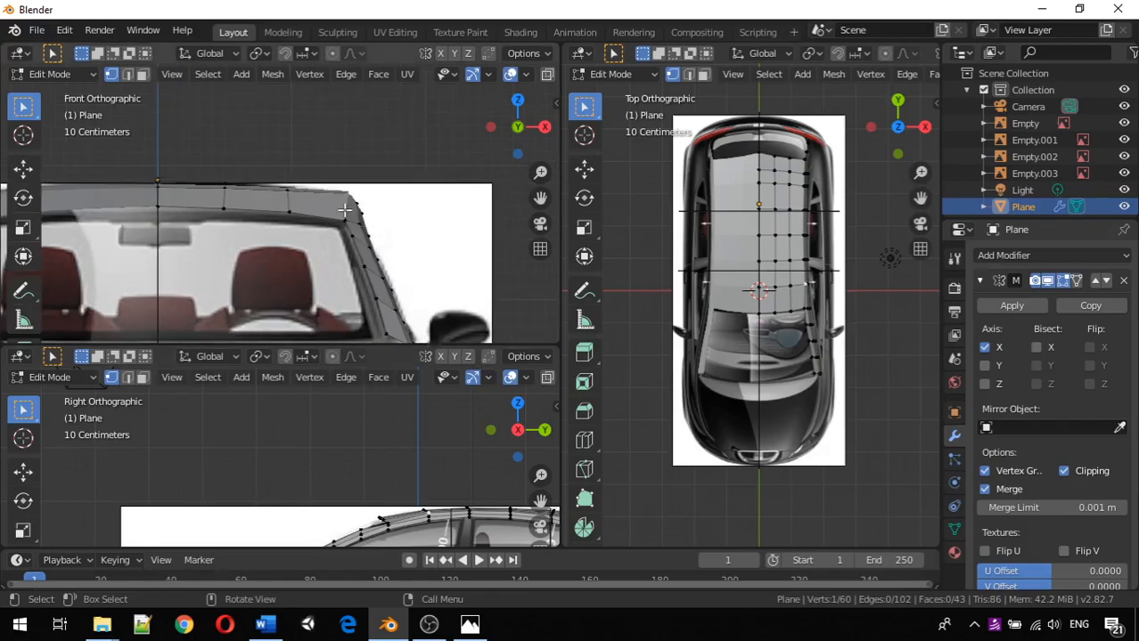
scroll(347, 211, up, 1)
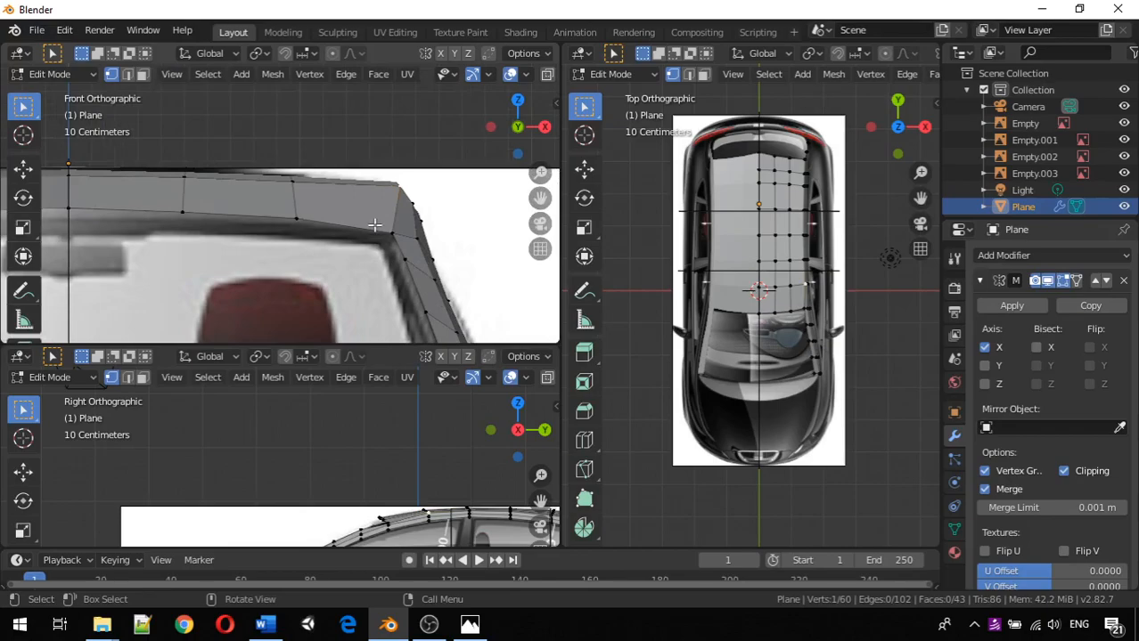
scroll(405, 207, down, 1)
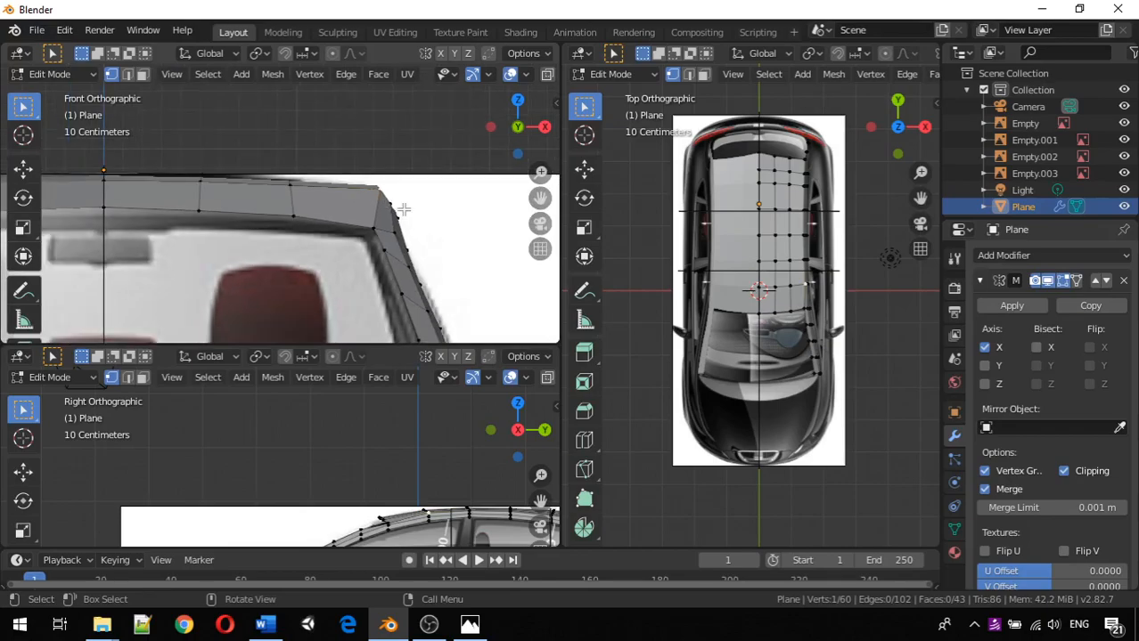
key(g)
key(x)
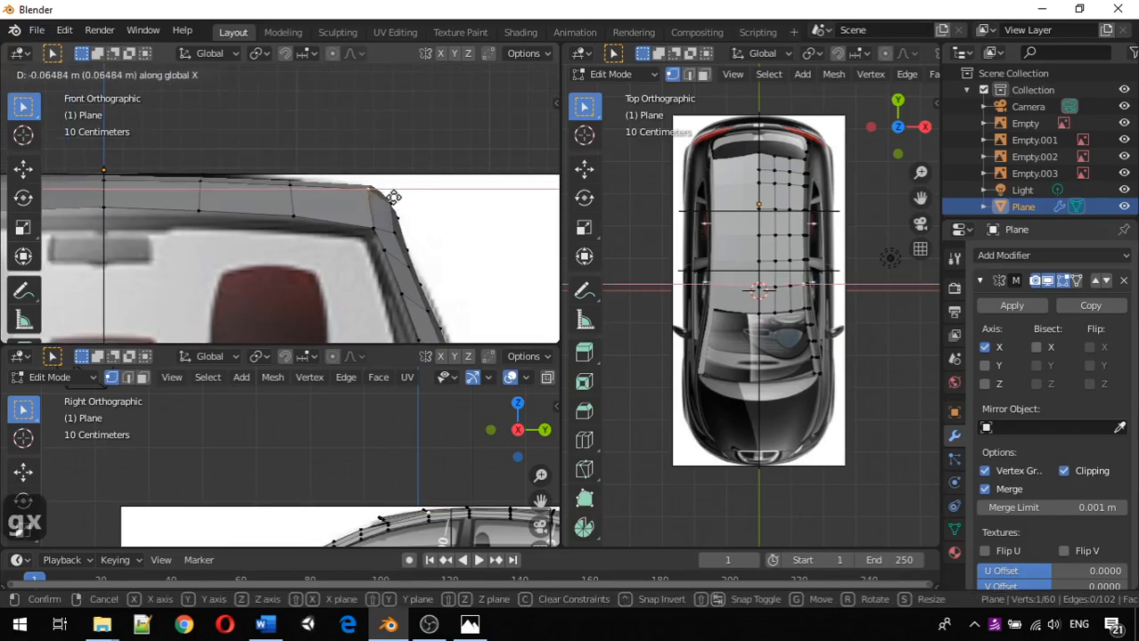
click(393, 196)
key(g)
key(z)
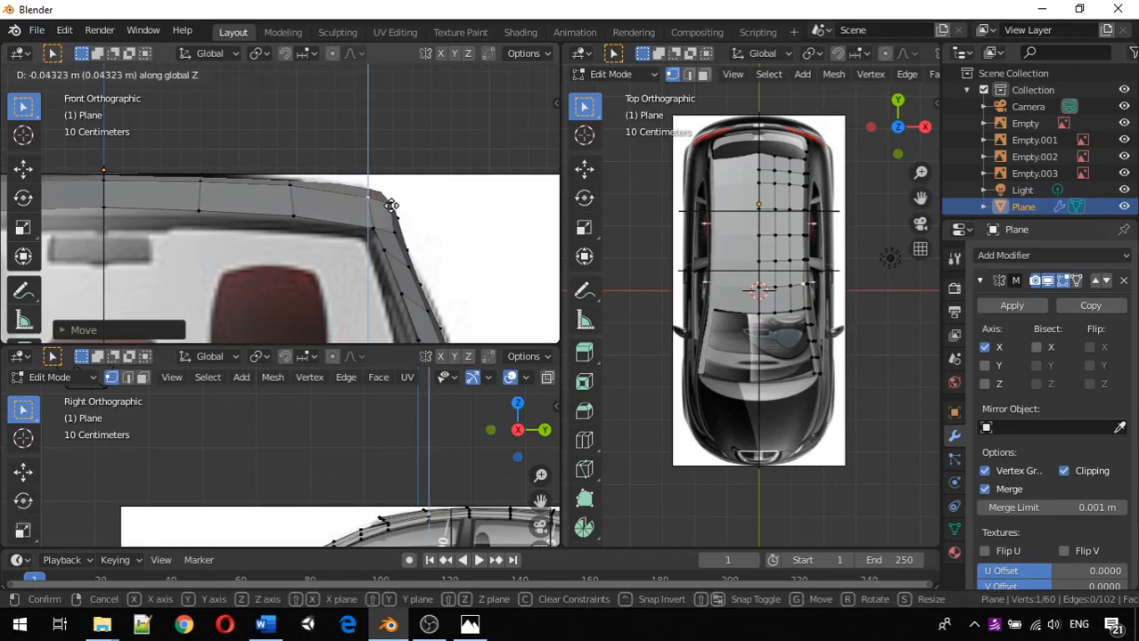
click(391, 209)
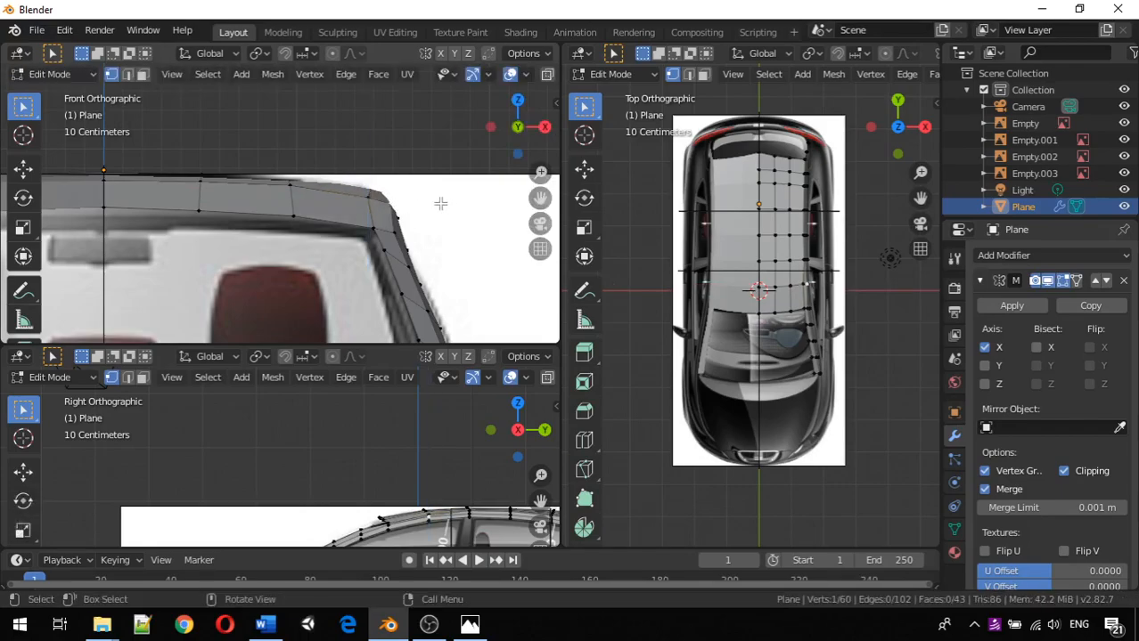
Step: Nudge the neighbouring side-strip vertex in the same row slightly inward along X to round the roof corner
key(g)
key(x)
click(437, 205)
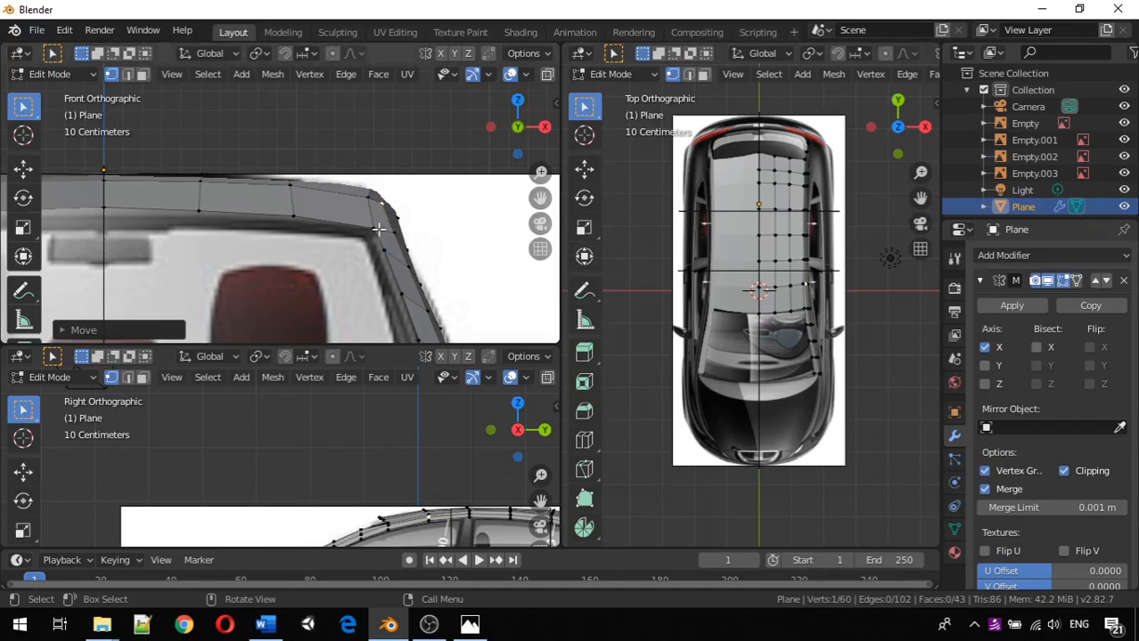
Step: Move the roof's front corner vertex about 0.02 m inward along X and about 0.03 m up along Z
scroll(387, 232, down, 2)
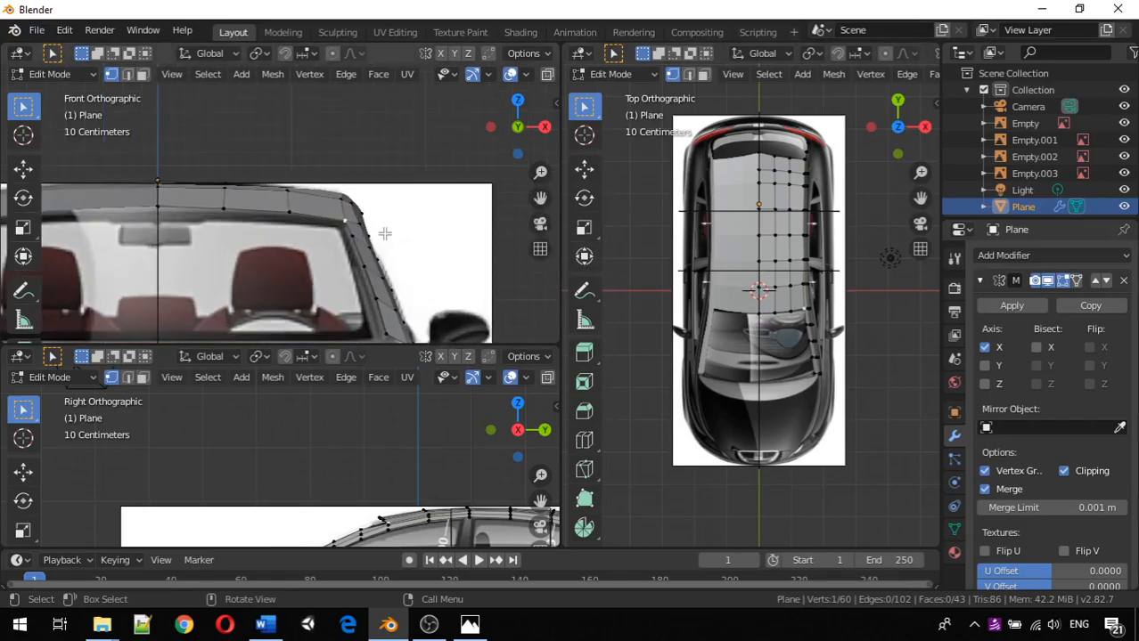
key(g)
key(x)
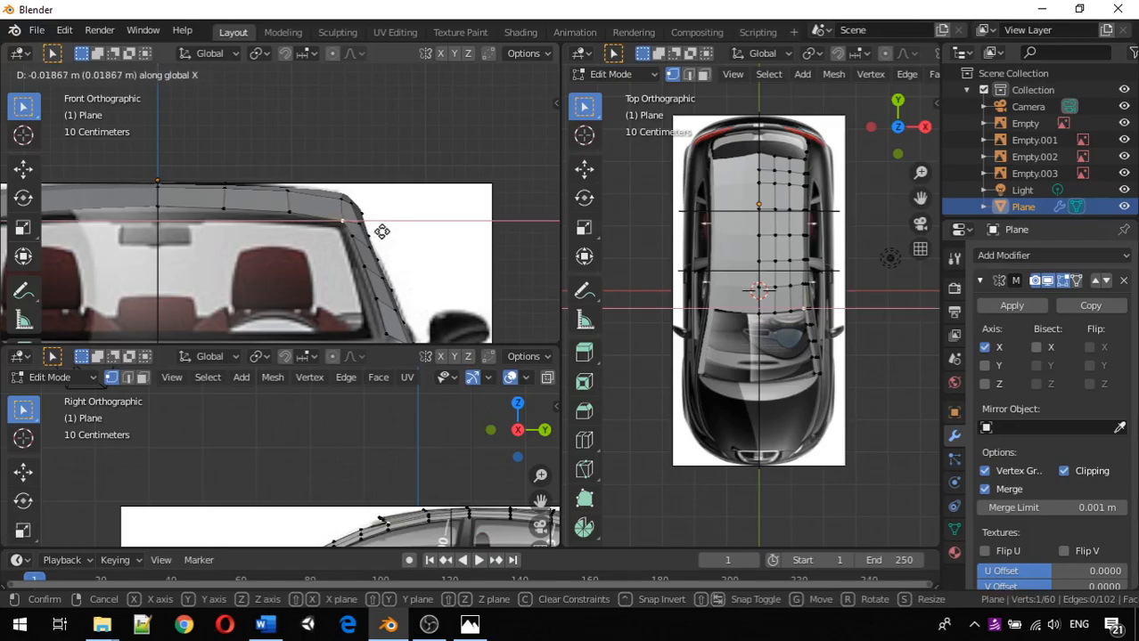
click(381, 232)
key(g)
key(z)
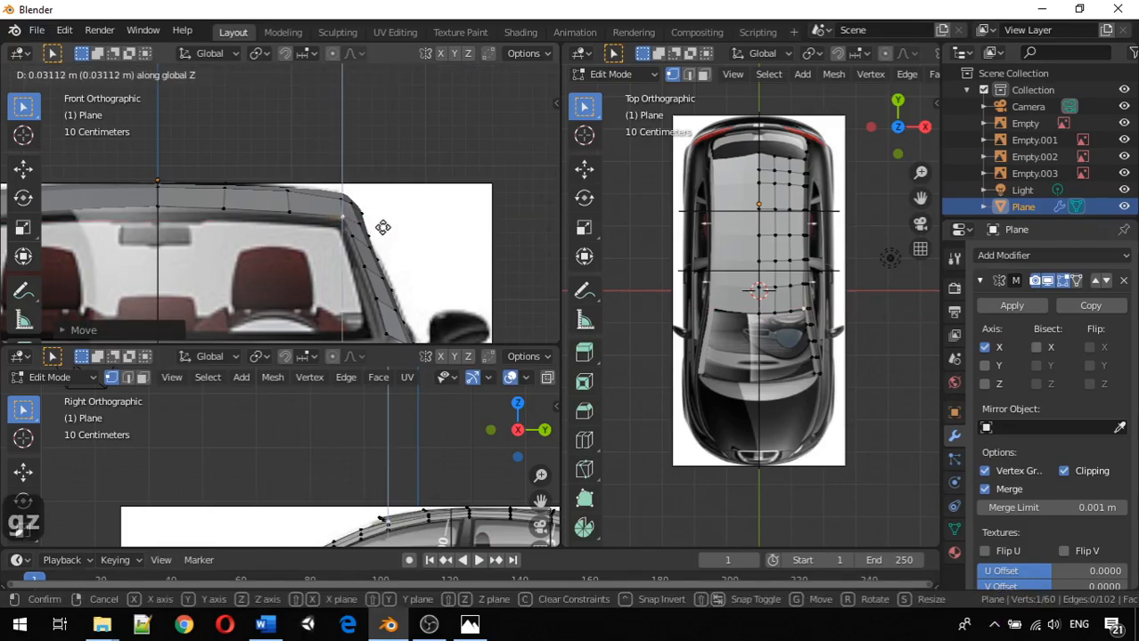
click(379, 228)
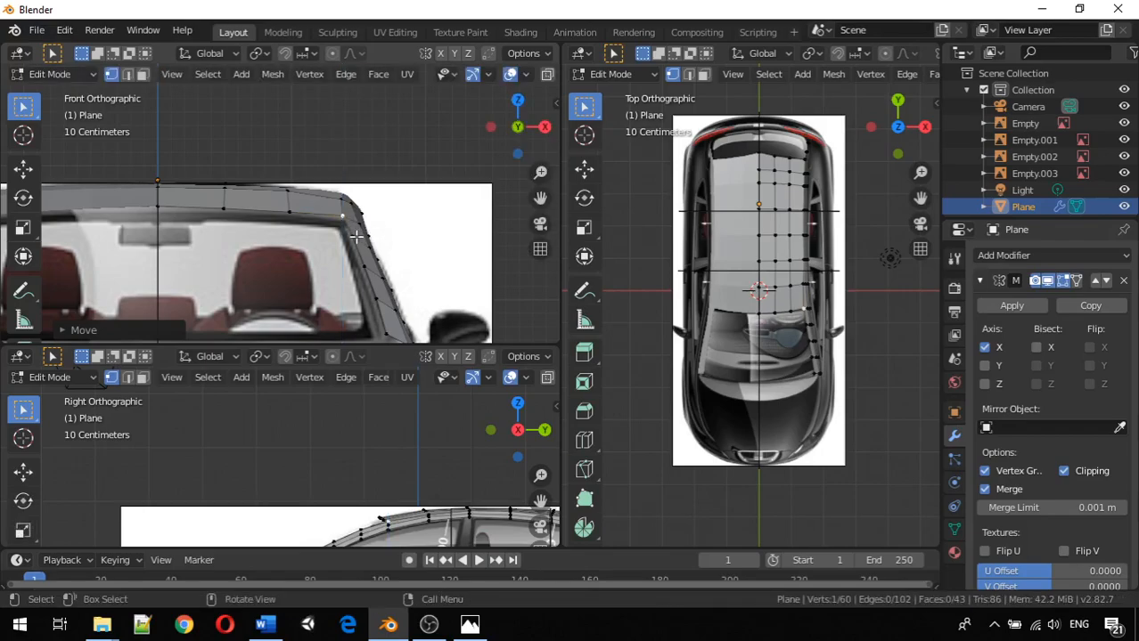
Step: Move the outer vertex at the pillar strip's hood end toward the car's rear along Y, following the side view
middle_drag(352, 223, 175, 239)
middle_drag(277, 280, 420, 300)
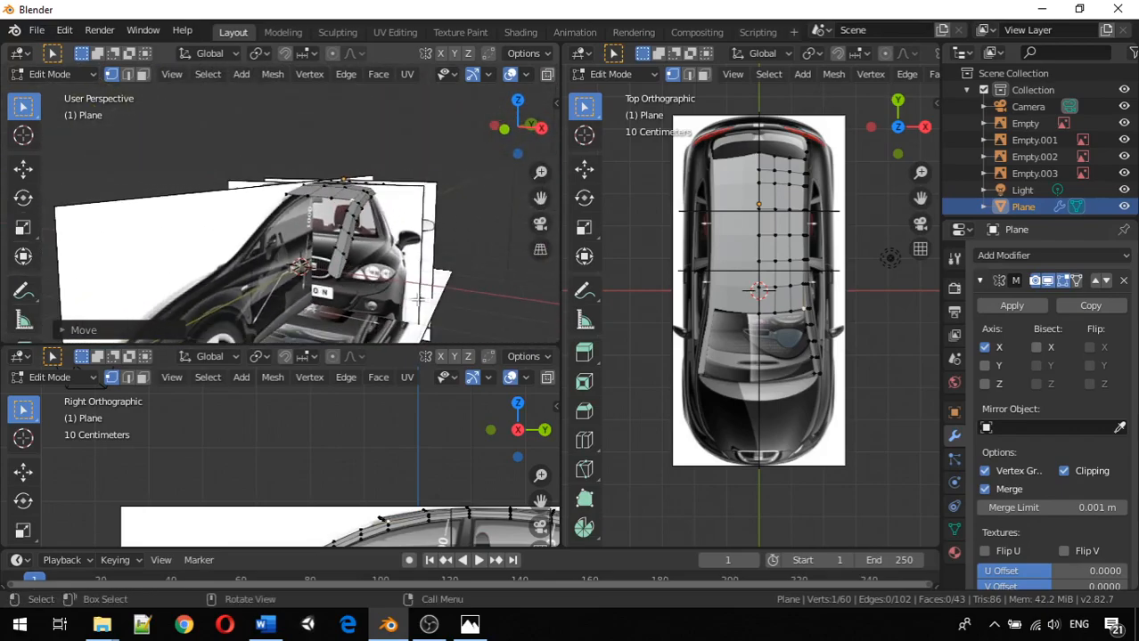
key(KP_1)
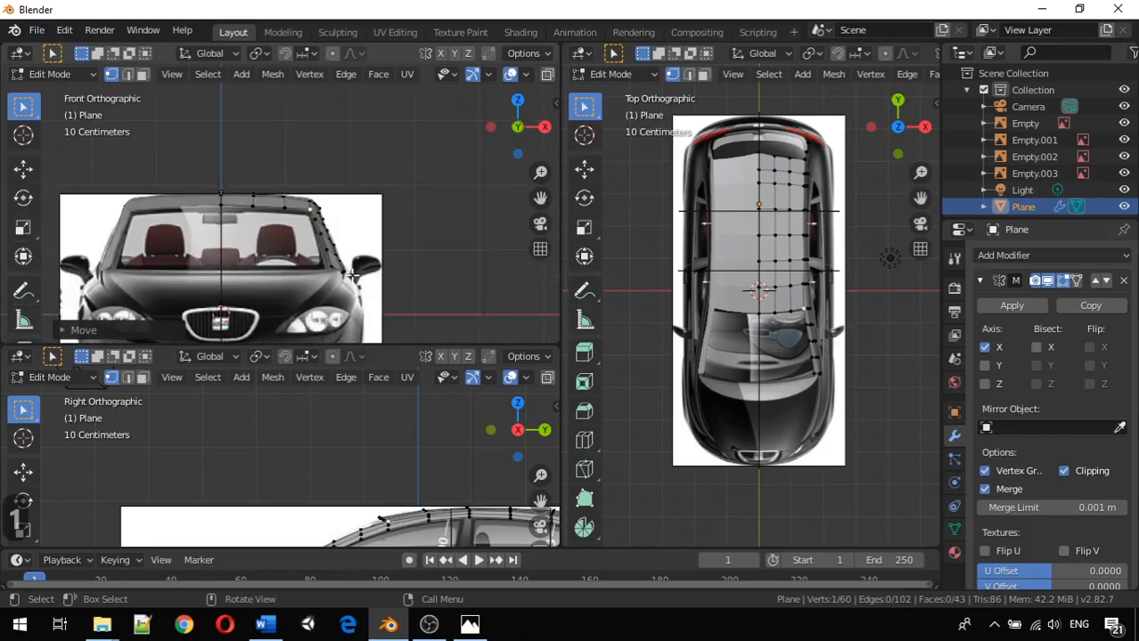
click(344, 269)
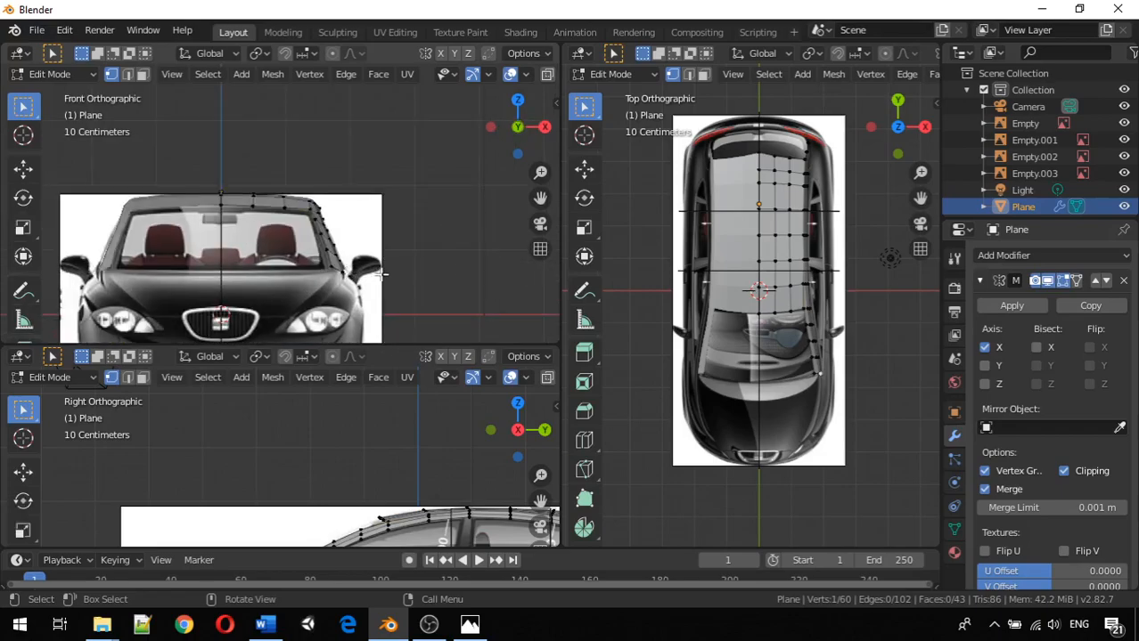
middle_drag(375, 448, 305, 506)
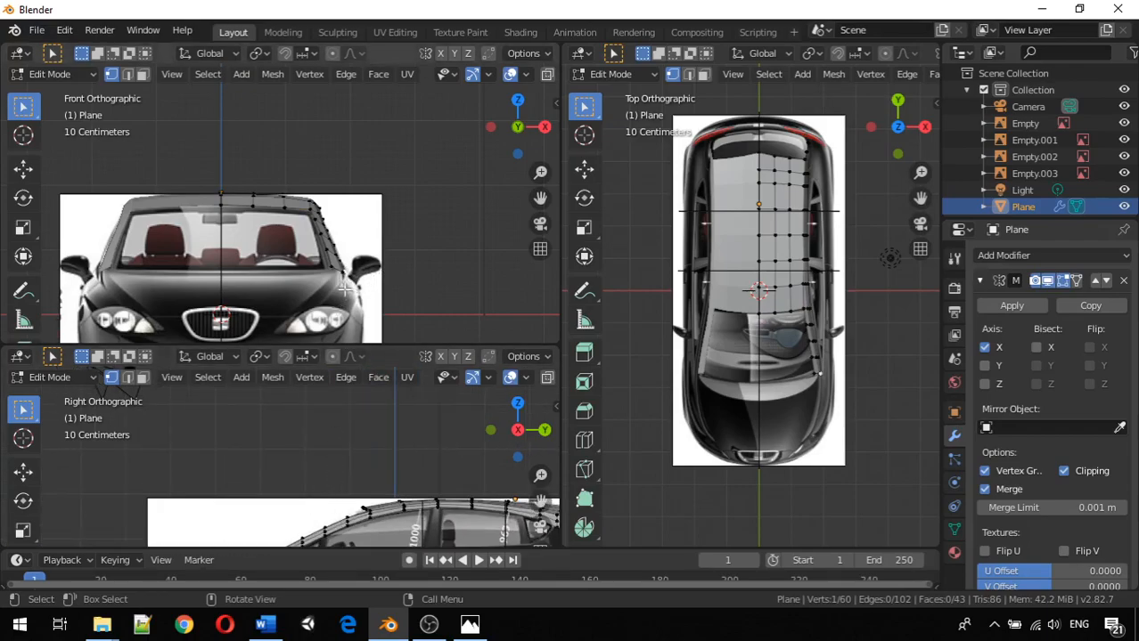
shift+middle_drag(348, 470, 329, 362)
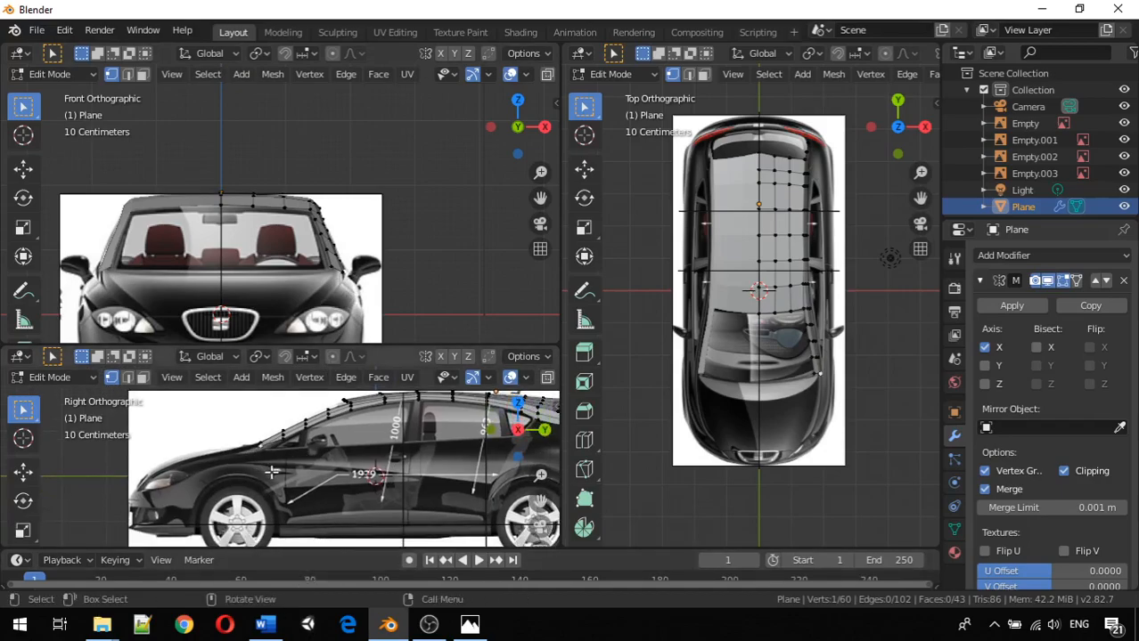
key(g)
key(y)
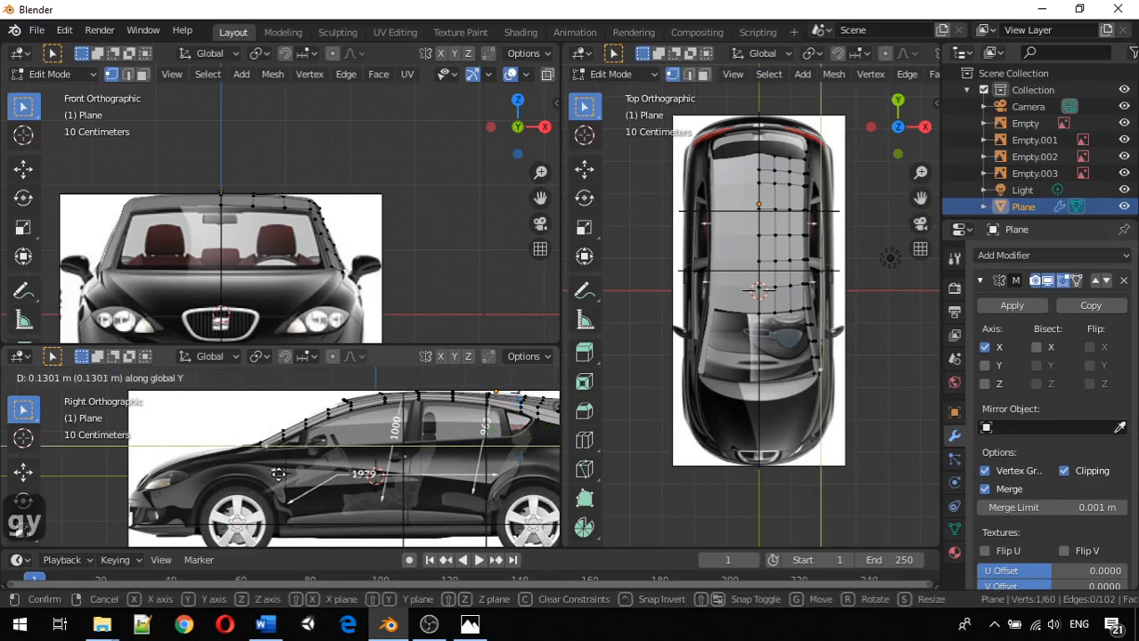
click(285, 481)
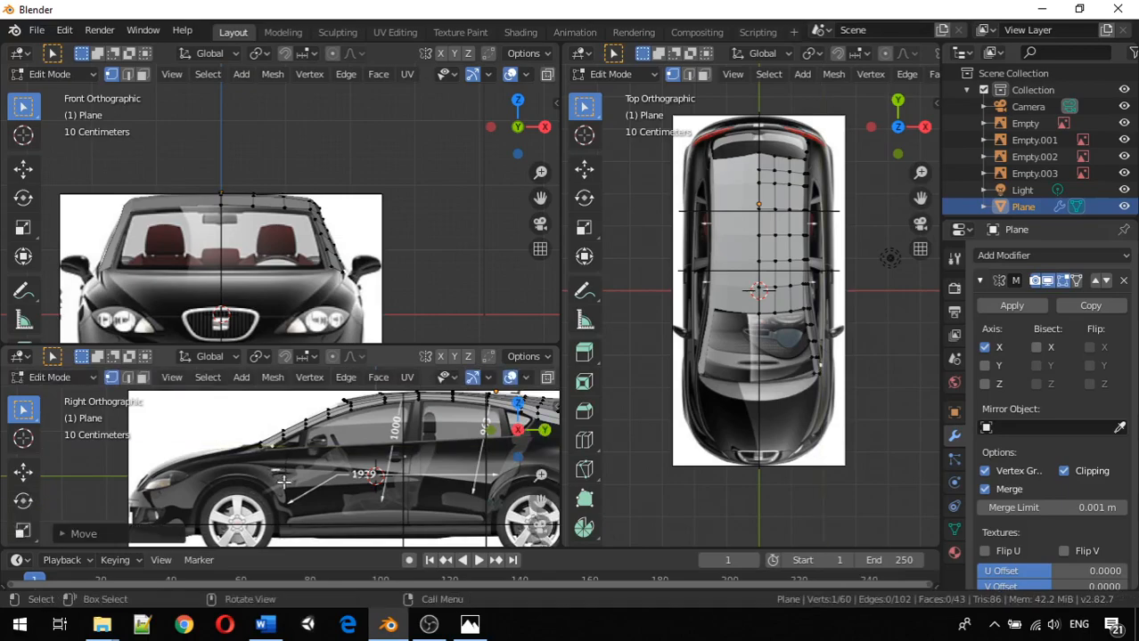
Step: Lower the hood-end outer vertex slightly along Z and shift it about 0.1 m toward the hood along Y
scroll(286, 466, up, 2)
scroll(286, 465, up, 3)
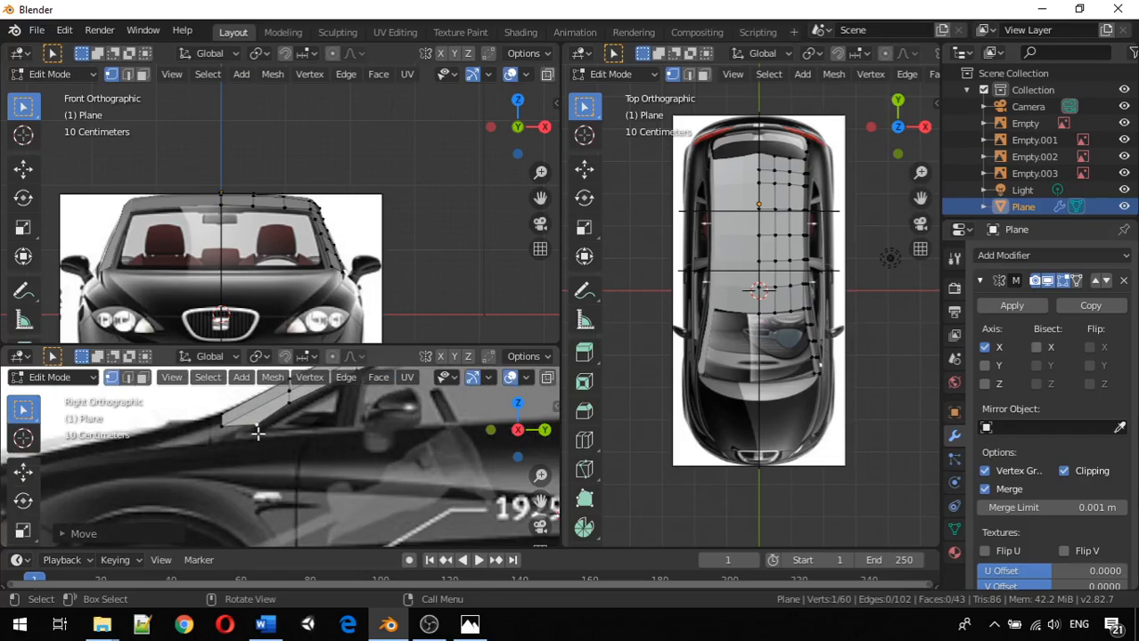
key(g)
key(z)
click(254, 443)
key(g)
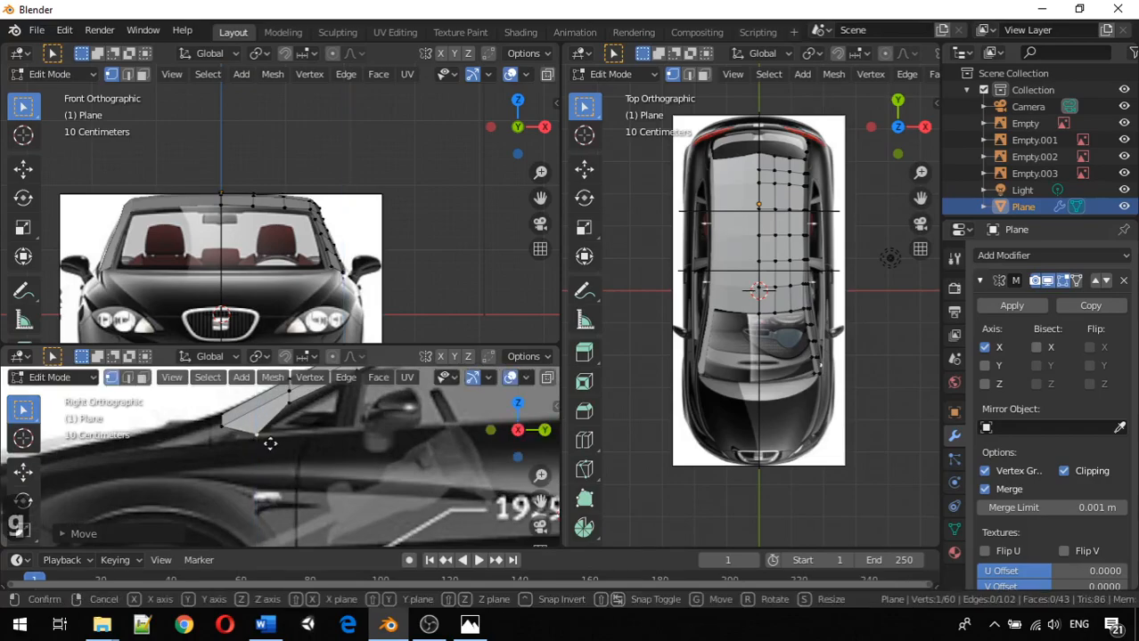
key(x)
key(y)
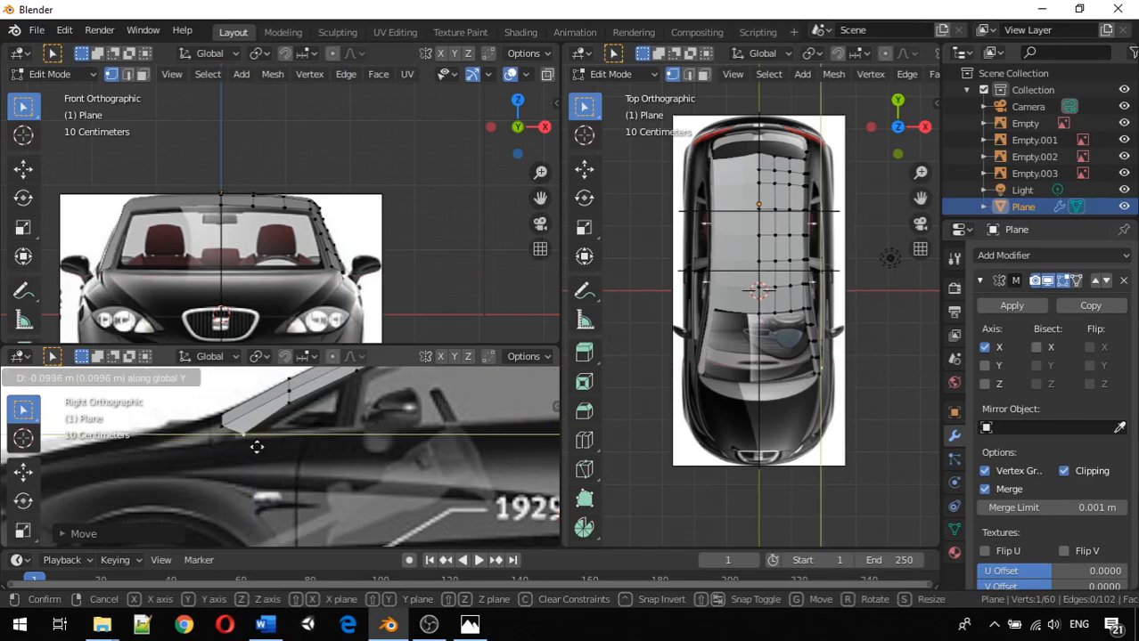
click(256, 447)
Step: Raise the lower-edge vertex next to the pillar strip's hood end about 0.02 m along Z, following the side view
scroll(266, 437, down, 2)
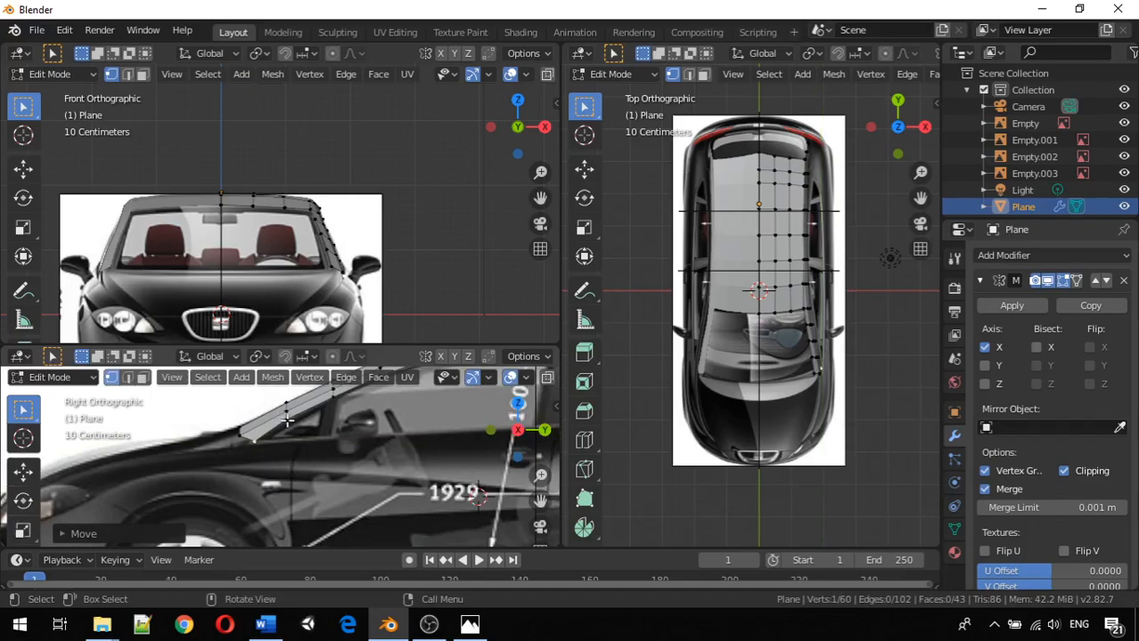
click(287, 418)
key(g)
key(z)
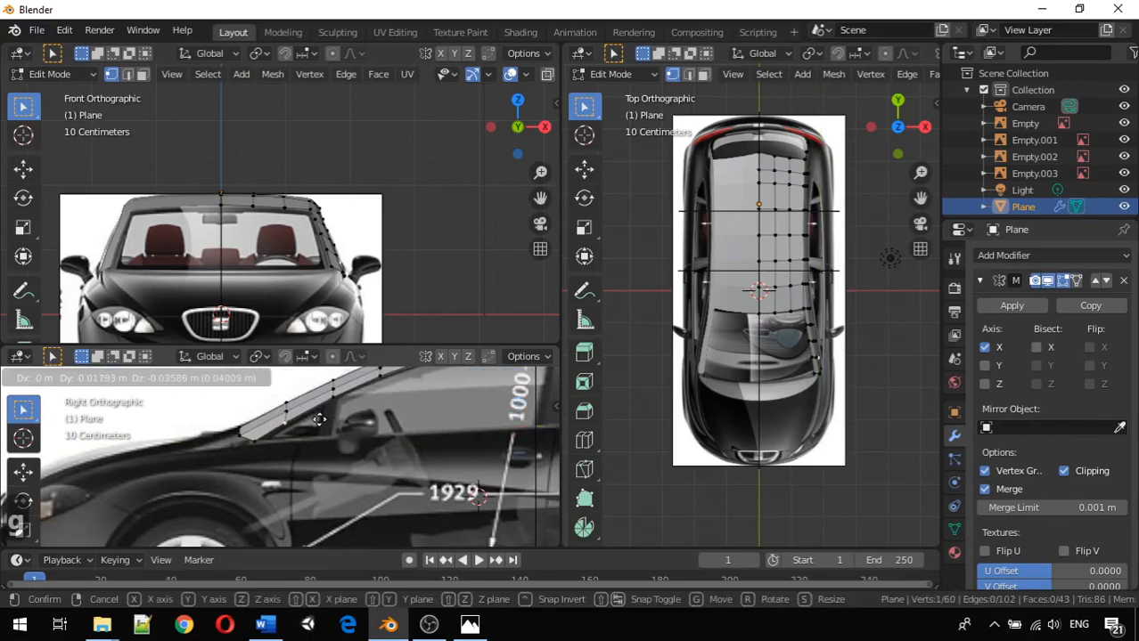
click(319, 419)
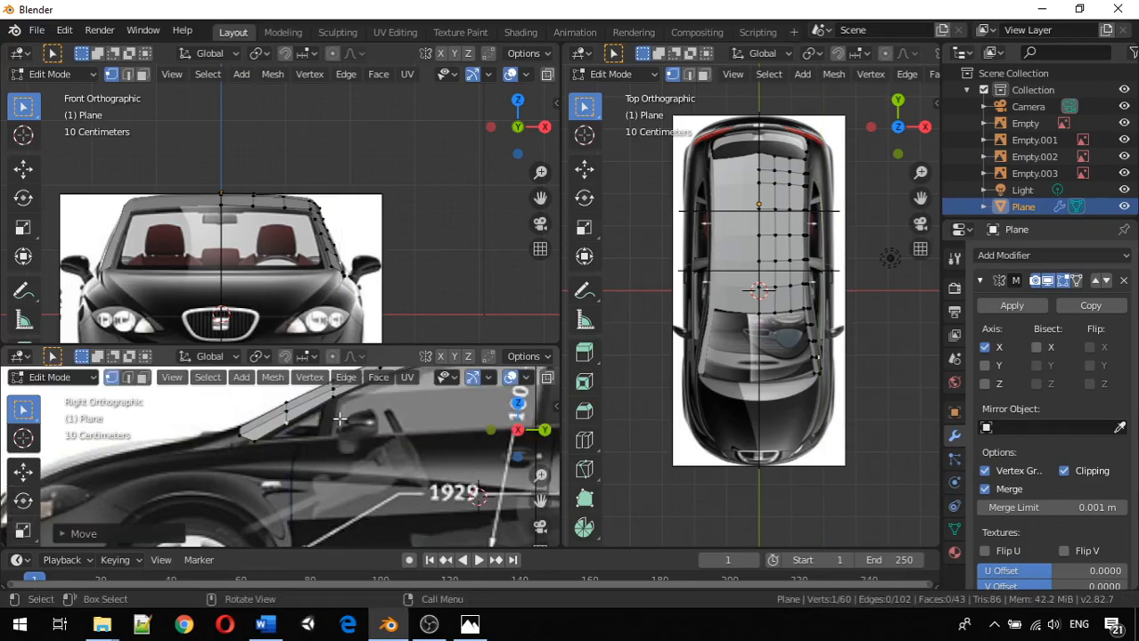
key(g)
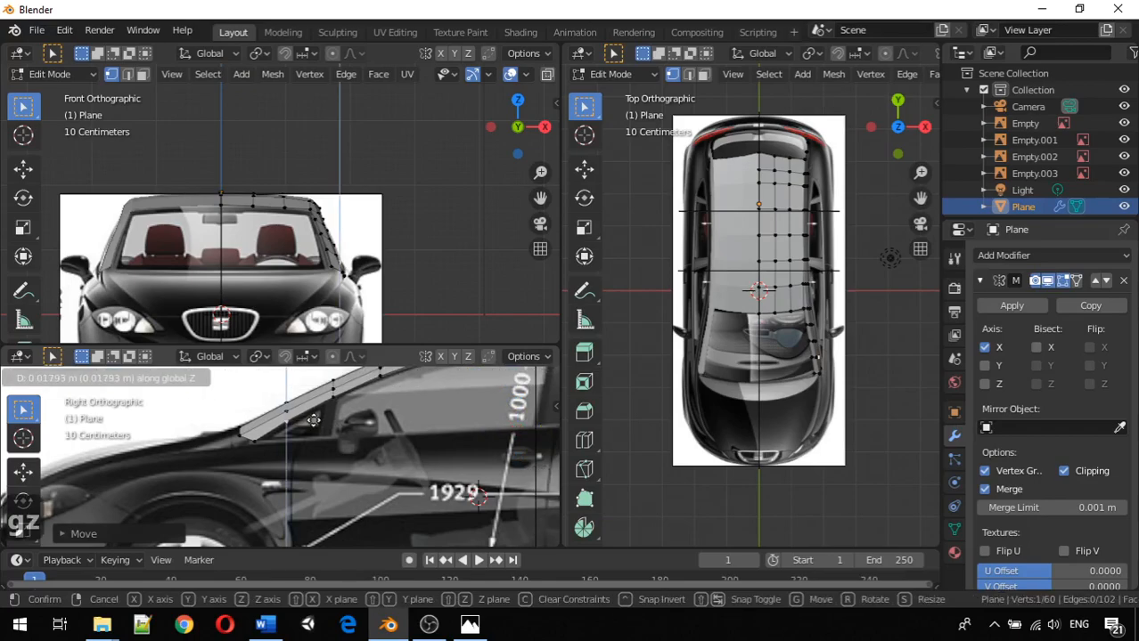
Step: Raise the following lower-edge vertex up the pillar strip about 0.01 m along Z to match the windshield pillar
click(328, 403)
key(g)
key(z)
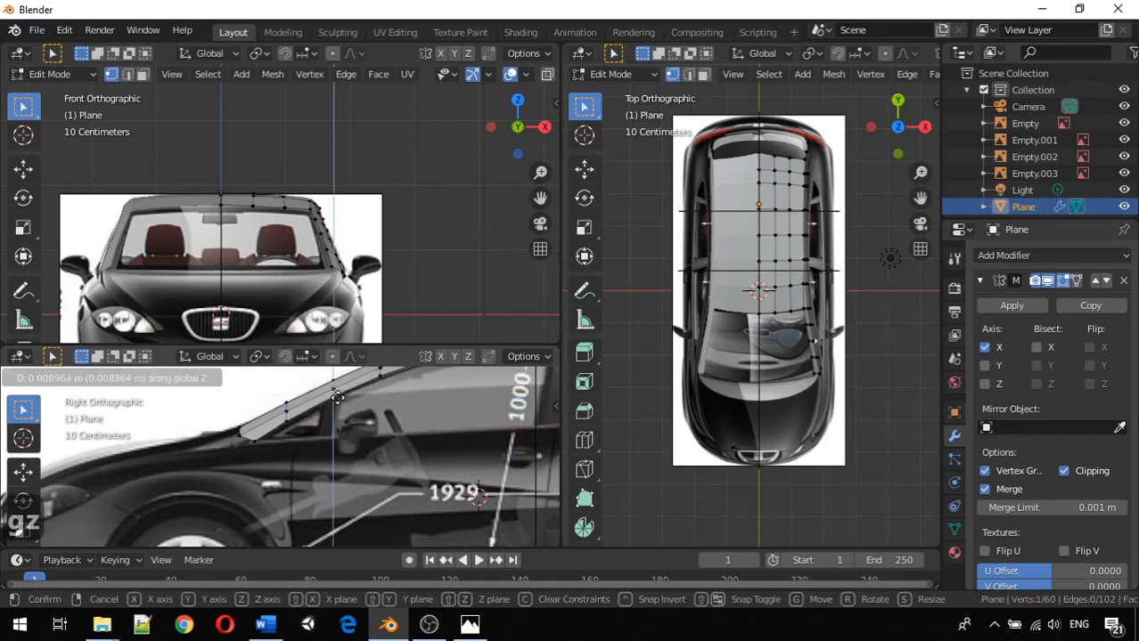
click(337, 398)
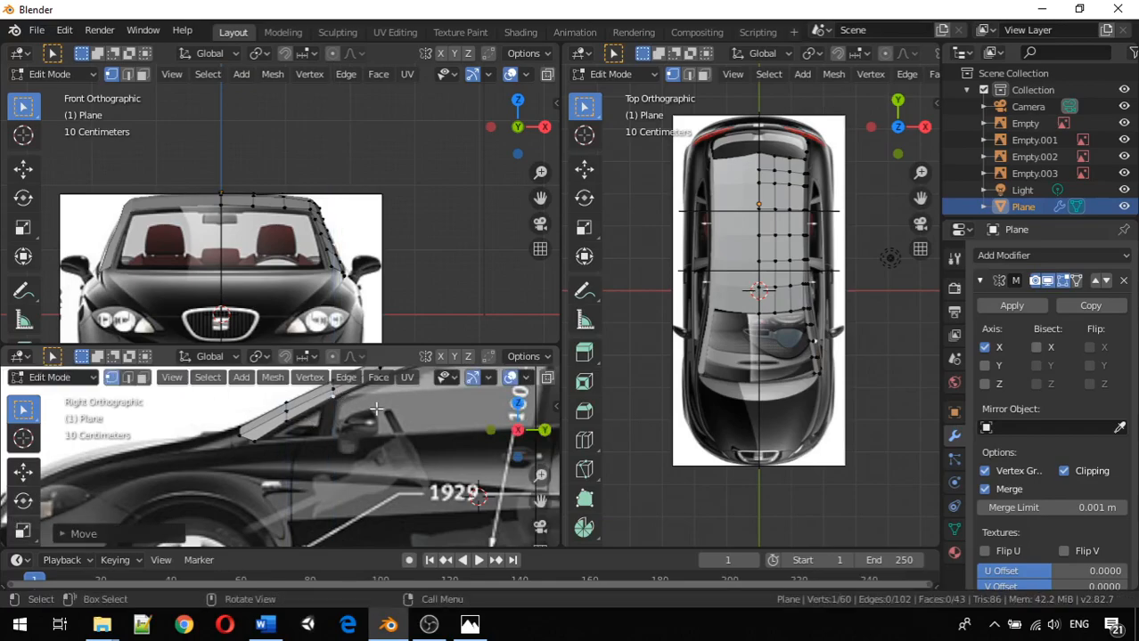
Step: Examine the roof and pillar strip mesh against the blueprint images in perspective from several angles
scroll(376, 409, down, 2)
scroll(349, 405, up, 2)
middle_drag(343, 419, 412, 497)
scroll(412, 495, down, 7)
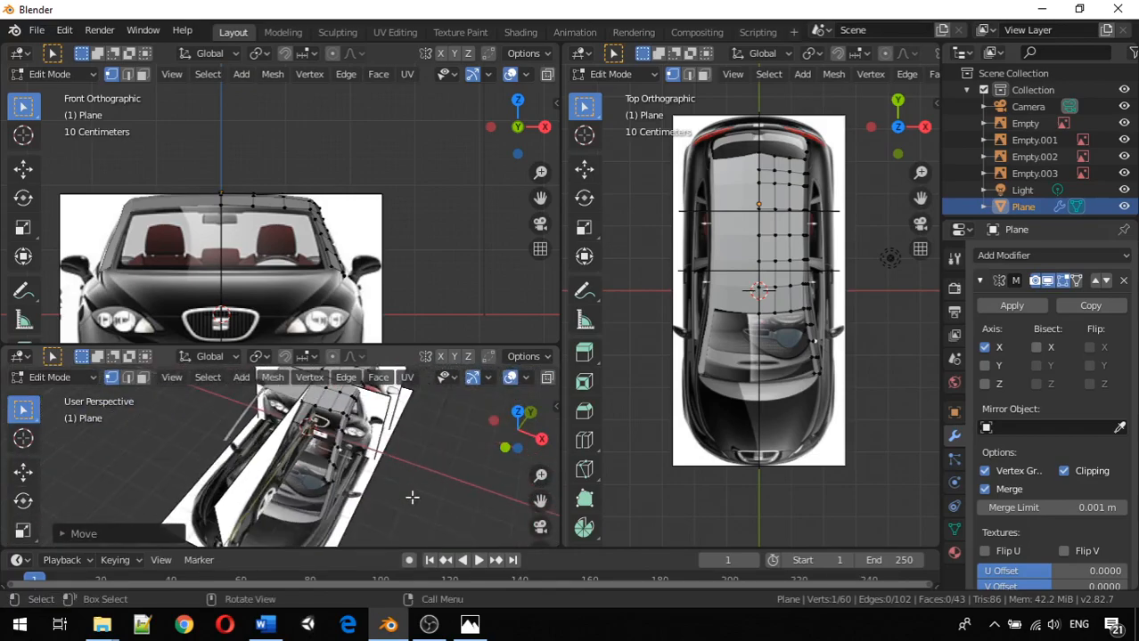
middle_drag(353, 451, 239, 521)
scroll(264, 480, up, 6)
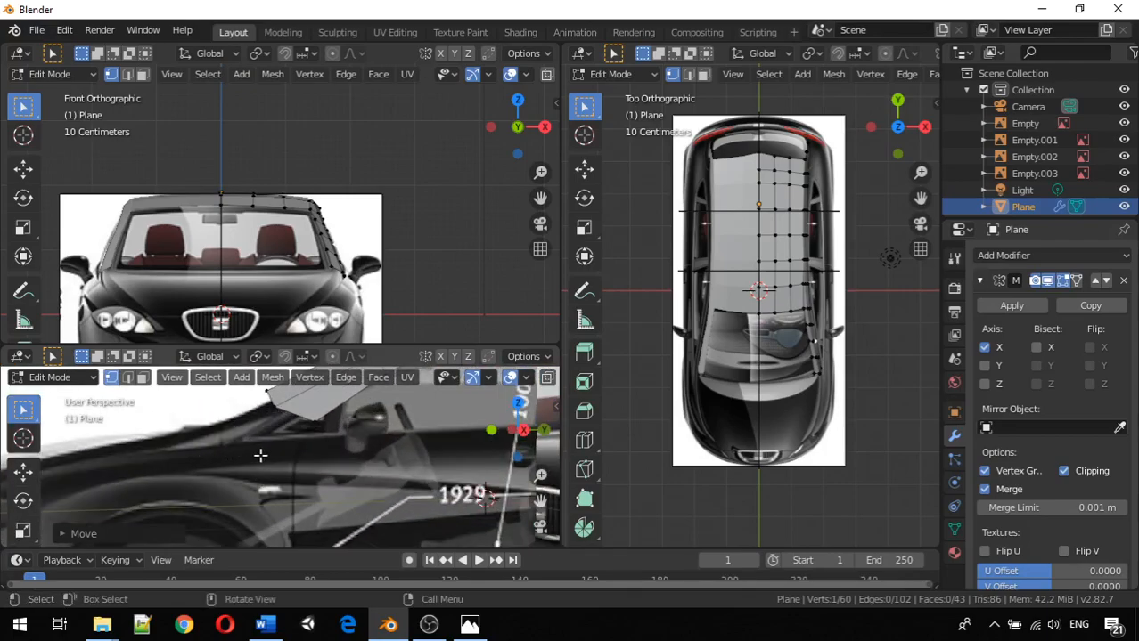
scroll(352, 503, down, 5)
middle_drag(273, 488, 419, 516)
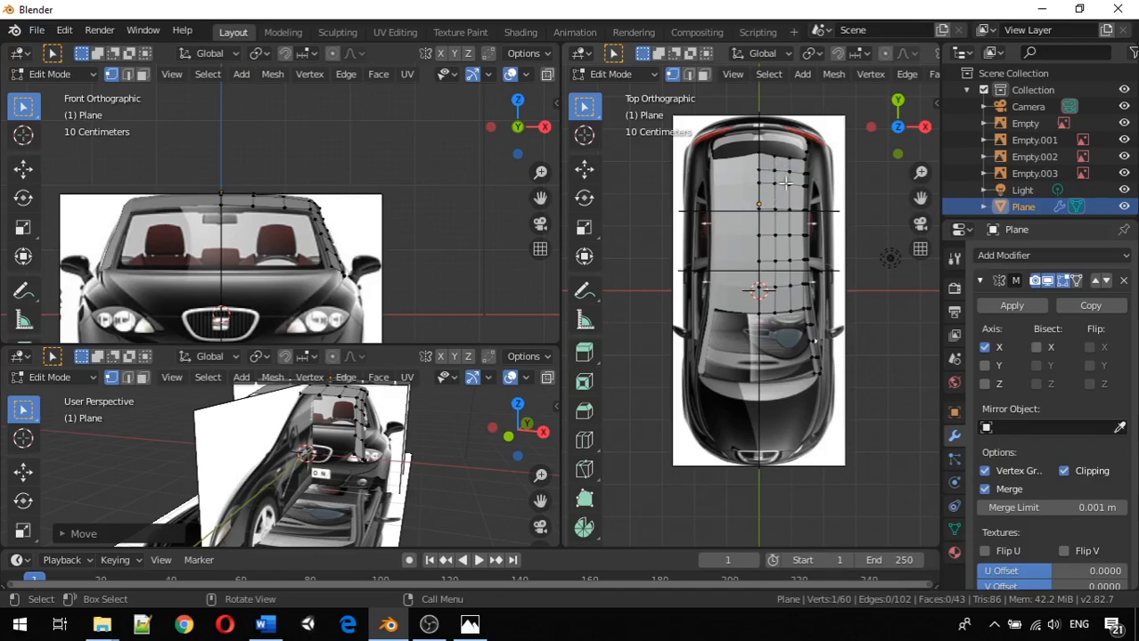
key(Caps_Lock)
key(Caps_Lock)
key(Caps_Lock)
key(Caps_Lock)
key(Caps_Lock)
key(Caps_Lock)
key(Caps_Lock)
key(Caps_Lock)
key(Caps_Lock)
key(Caps_Lock)
key(Caps_Lock)
key(Caps_Lock)
key(Caps_Lock)
key(Caps_Lock)
key(Caps_Lock)
key(Caps_Lock)
key(Caps_Lock)
key(Caps_Lock)
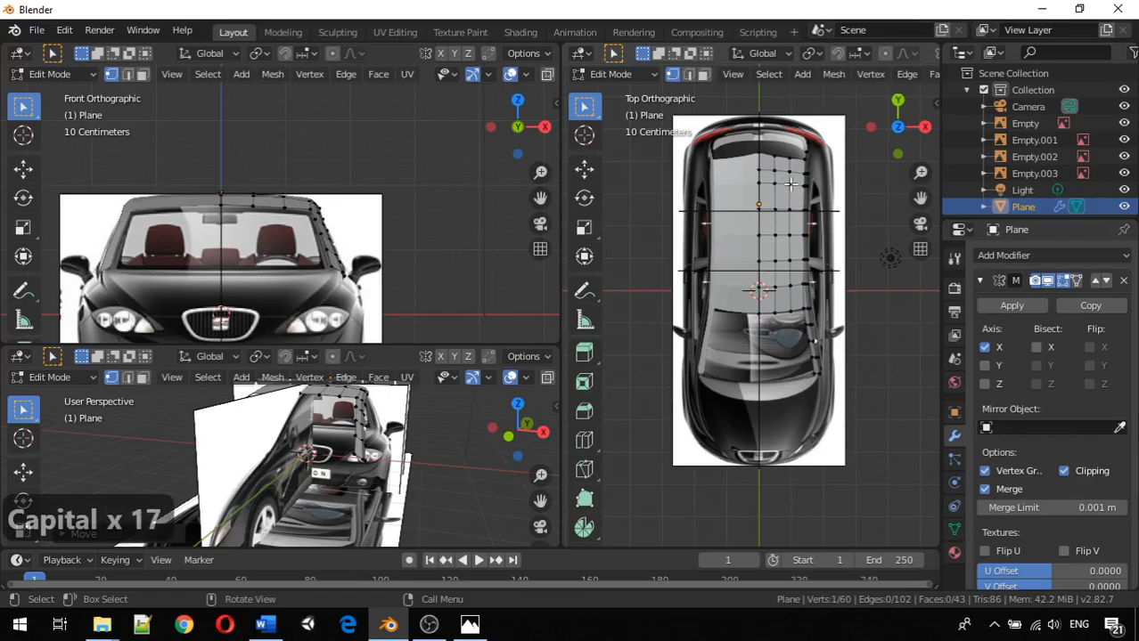
Step: Move the roof's rear-edge vertex beside the centre line about 0.07 m rearward along Y in the top view
shift+middle_drag(788, 185, 777, 277)
scroll(777, 278, up, 4)
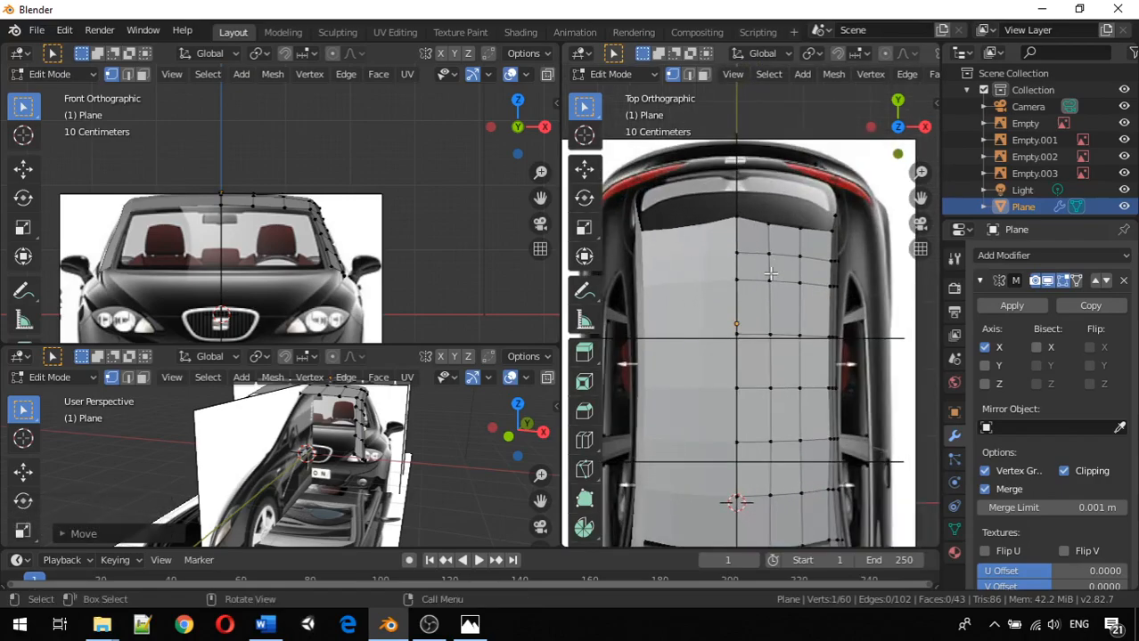
click(768, 224)
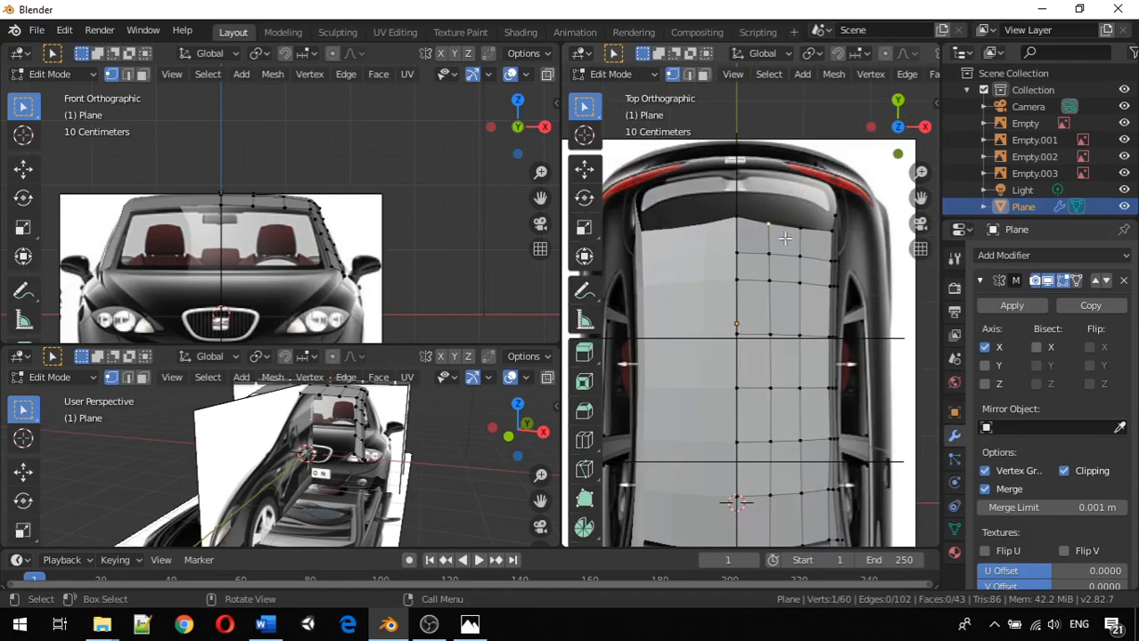
key(g)
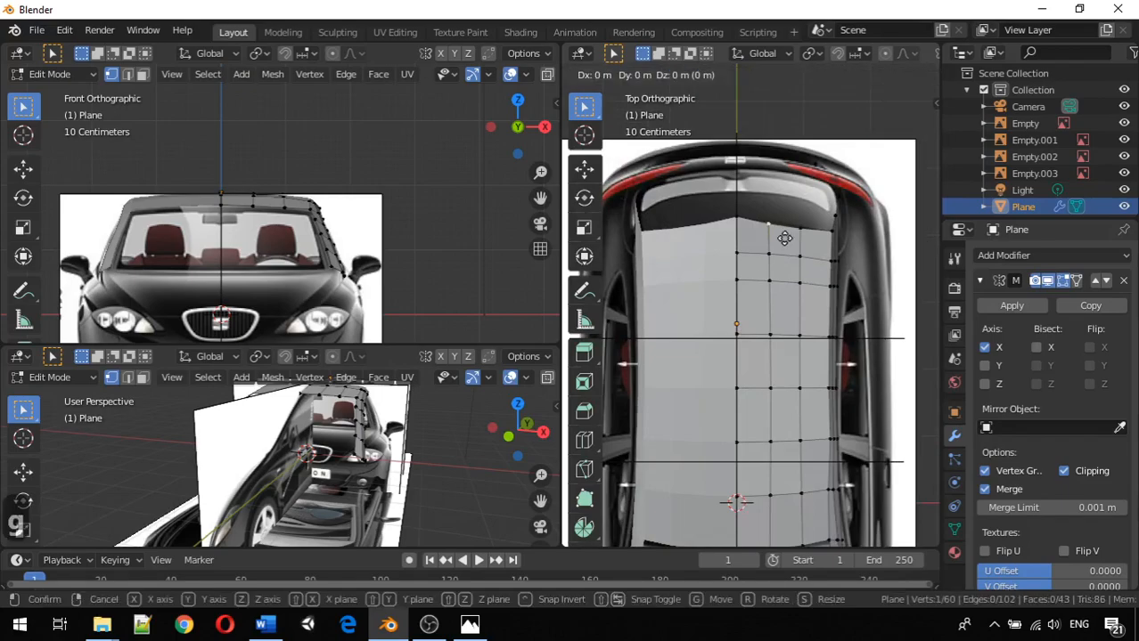
key(y)
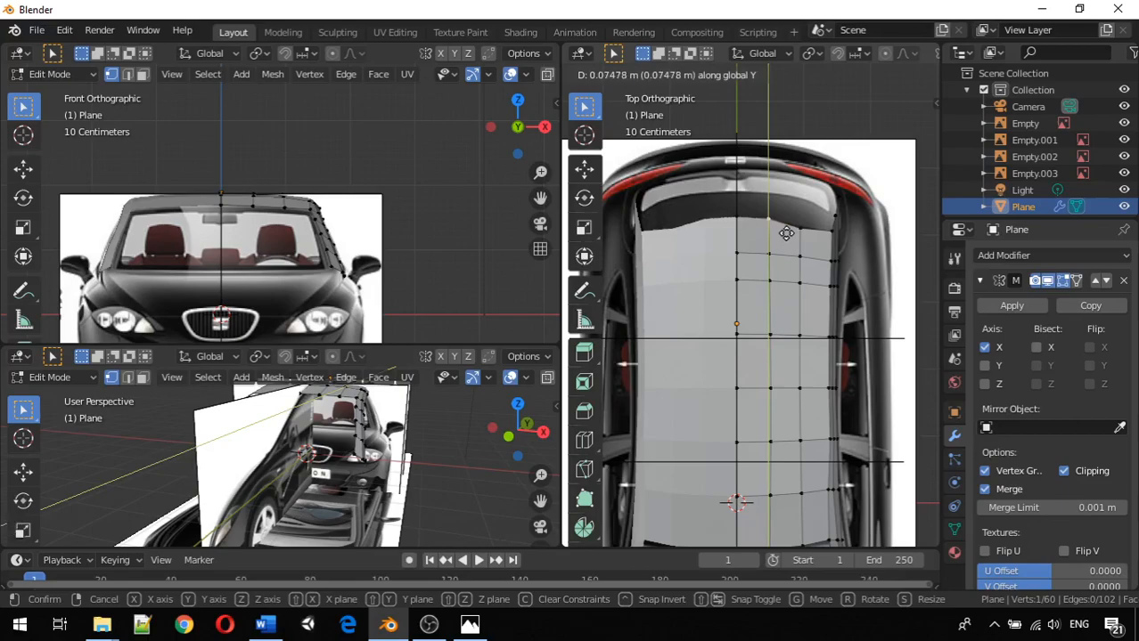
click(787, 231)
ctrl+right_click(801, 230)
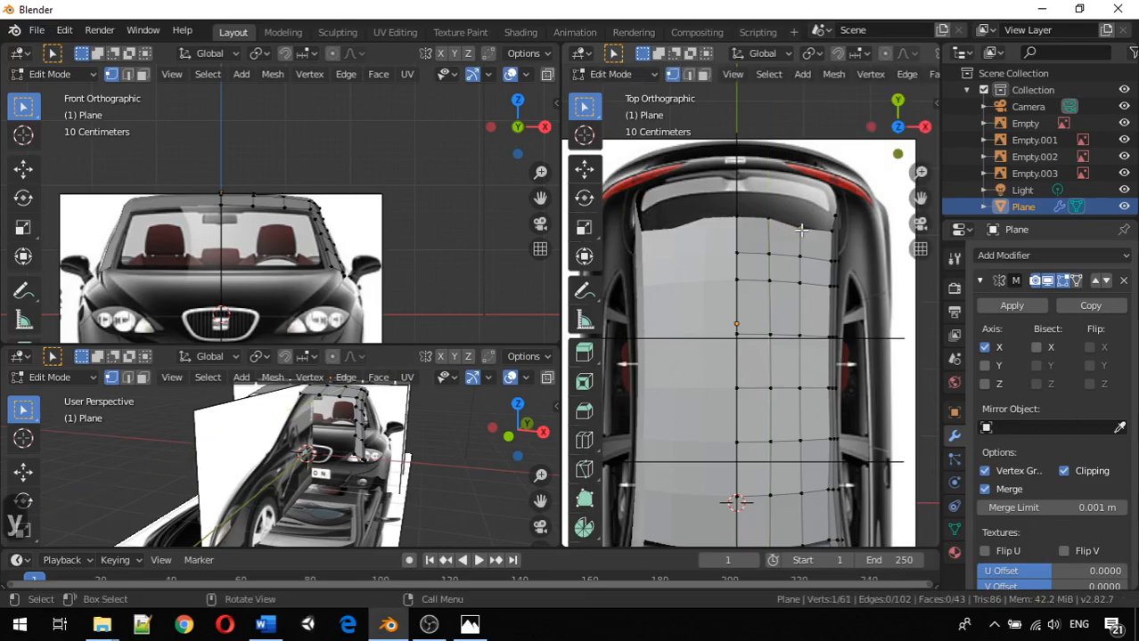
key(g)
key(y)
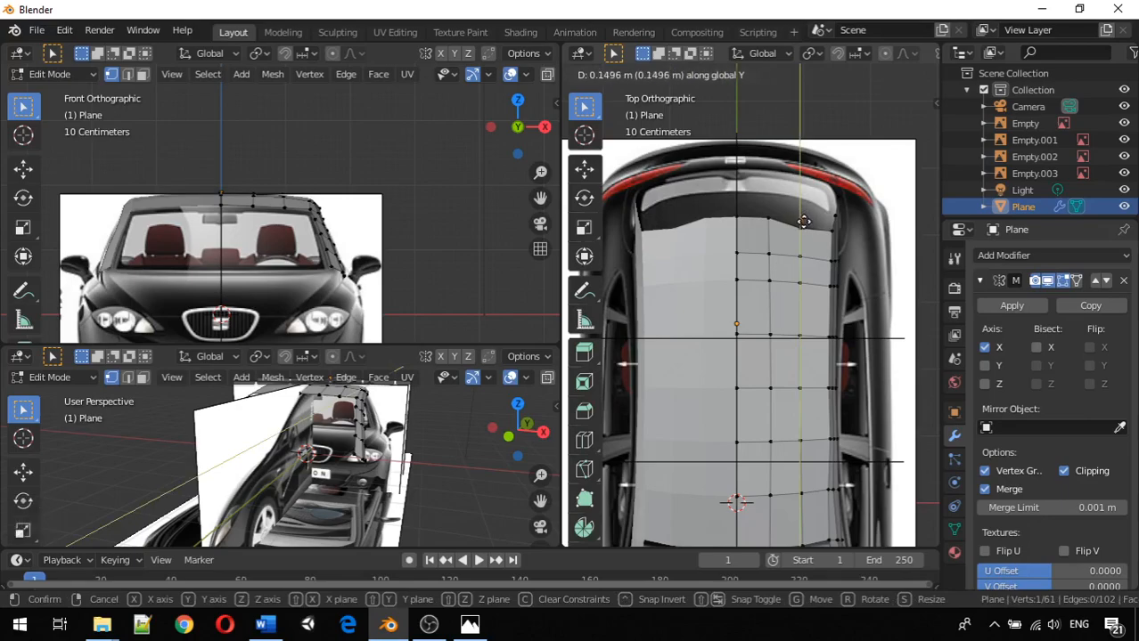
click(812, 229)
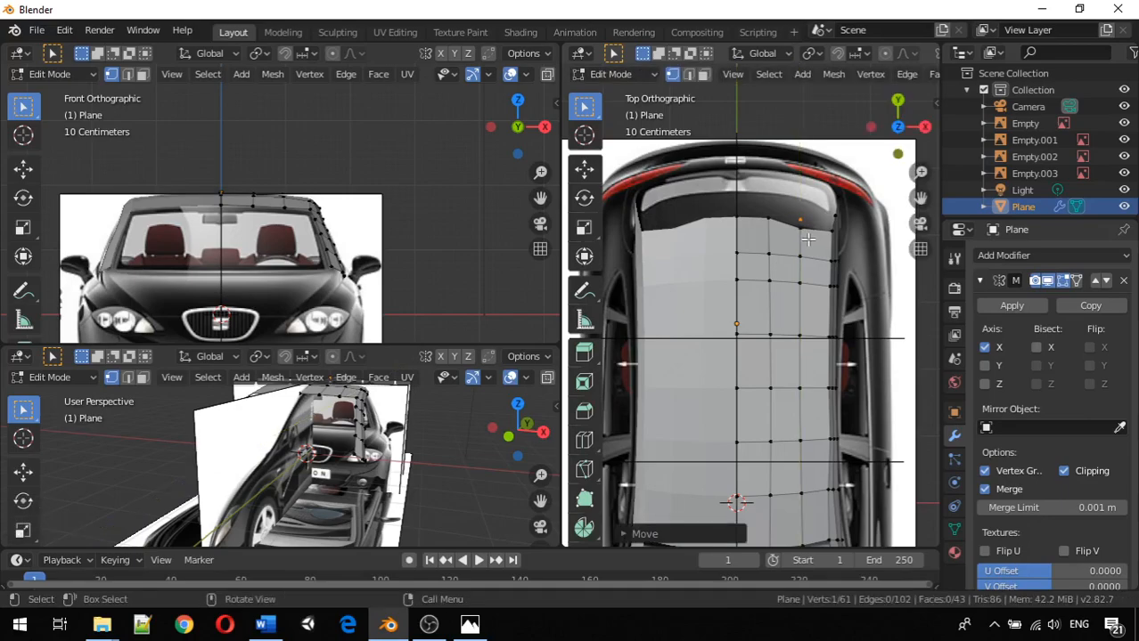
scroll(809, 238, up, 3)
scroll(827, 200, up, 3)
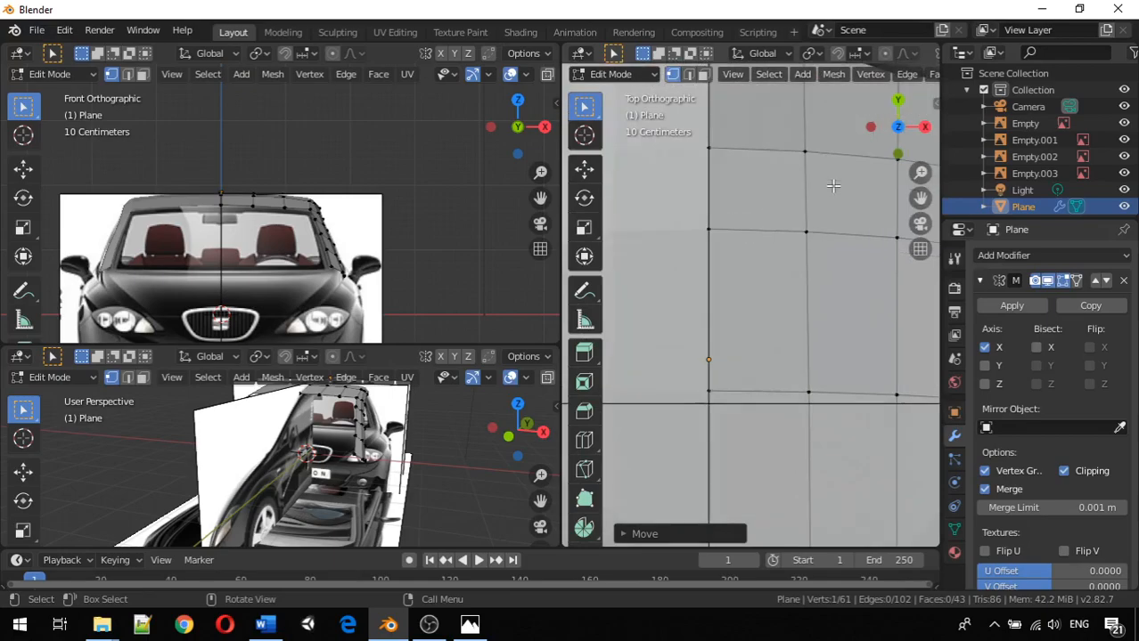
scroll(830, 197, down, 2)
key(ctrl+z)
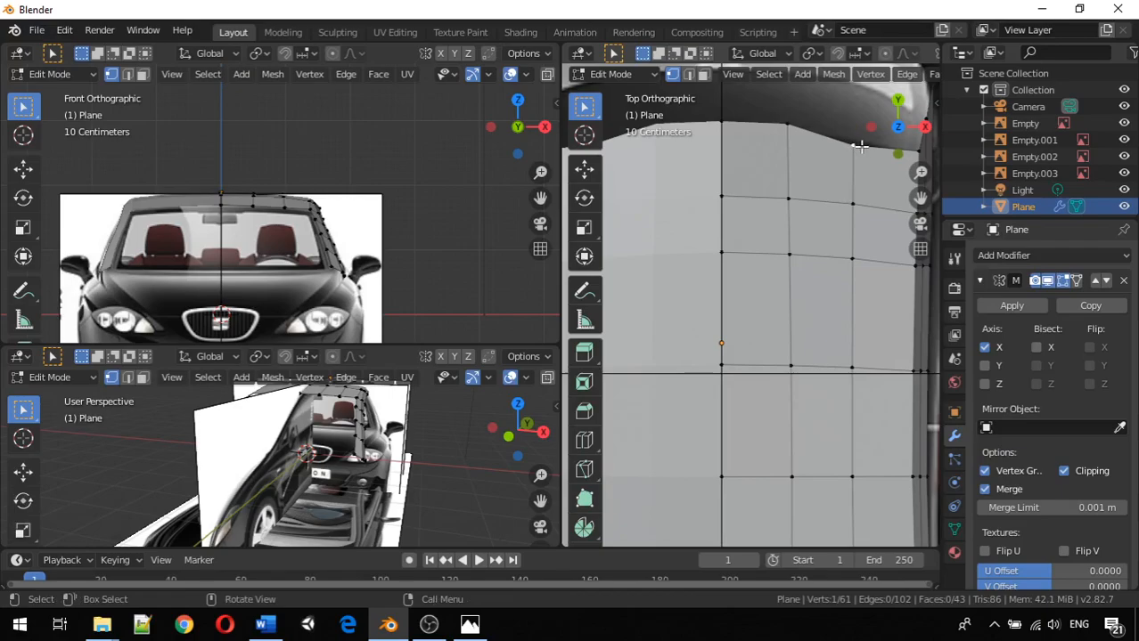
key(g)
key(y)
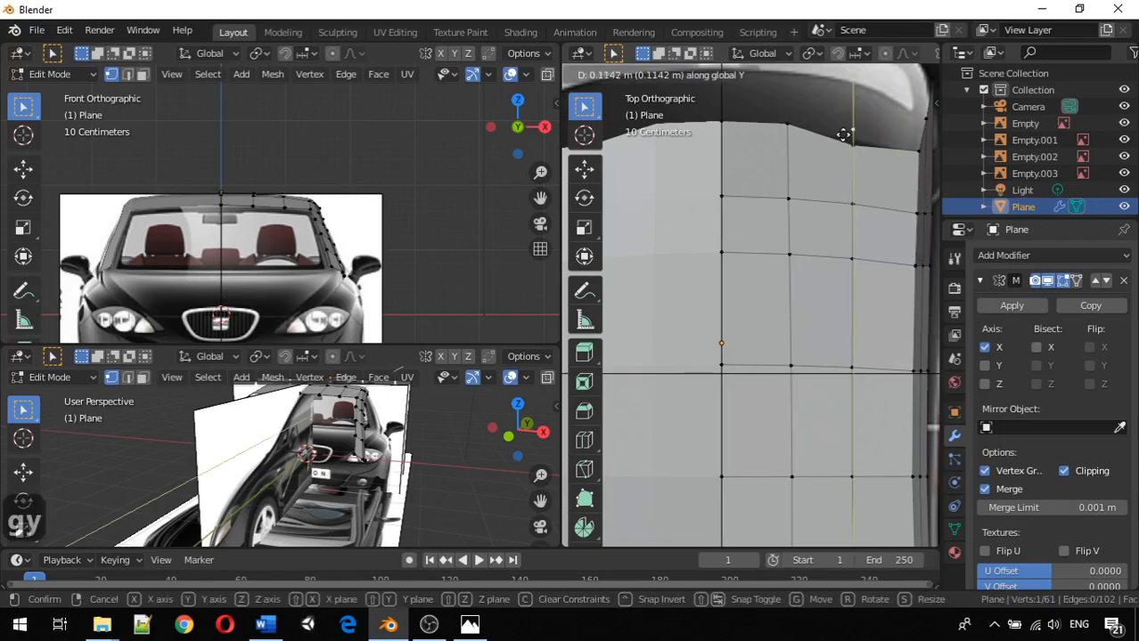
click(847, 126)
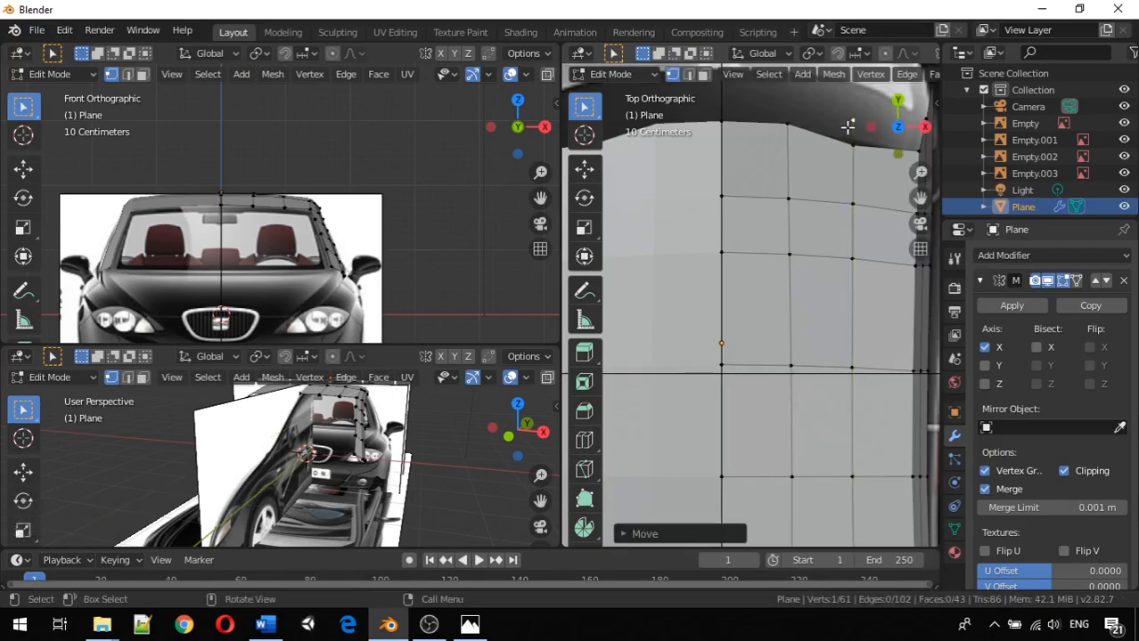
key(x)
click(828, 171)
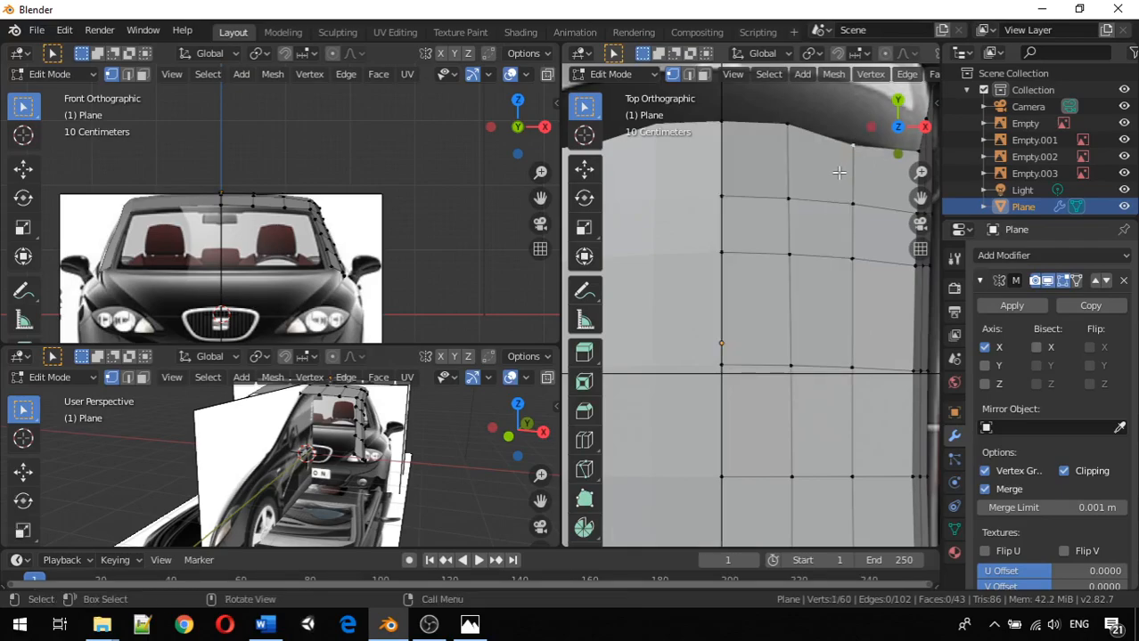
Step: Move the second rear-edge vertex from the centre line about 0.05 m rearward along Y, smoothing the edge curve
key(g)
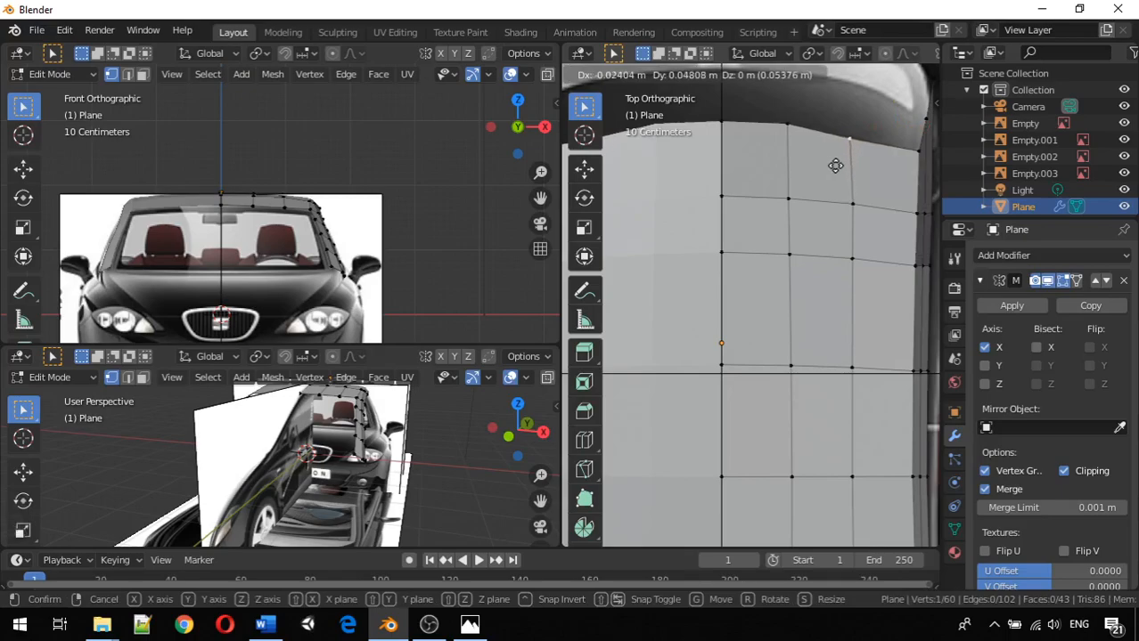
key(y)
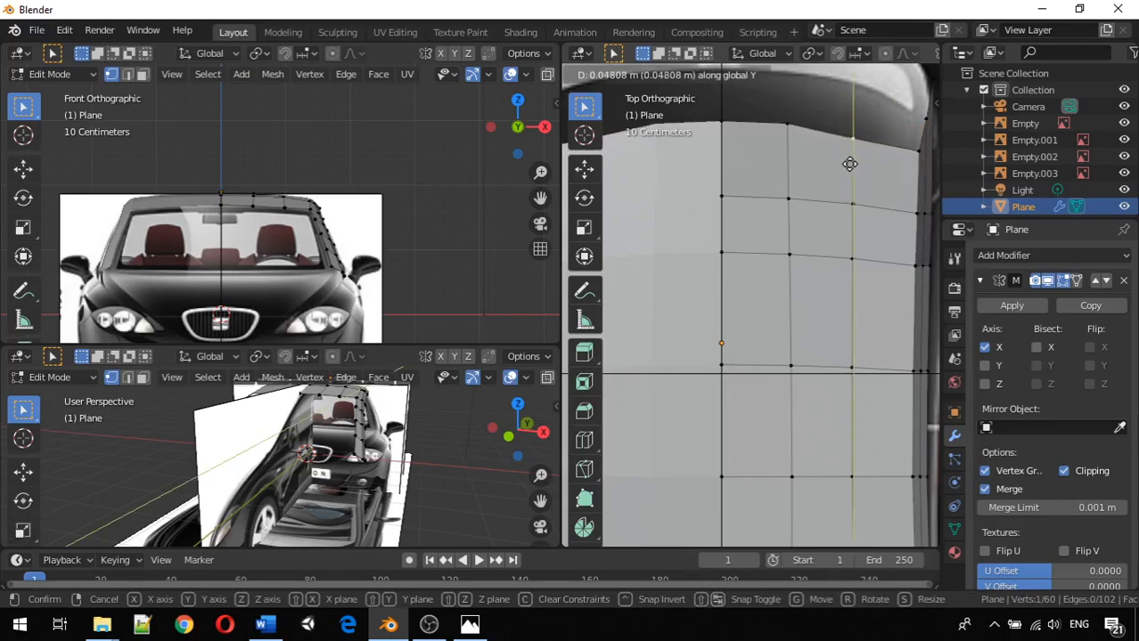
click(849, 163)
scroll(849, 170, down, 3)
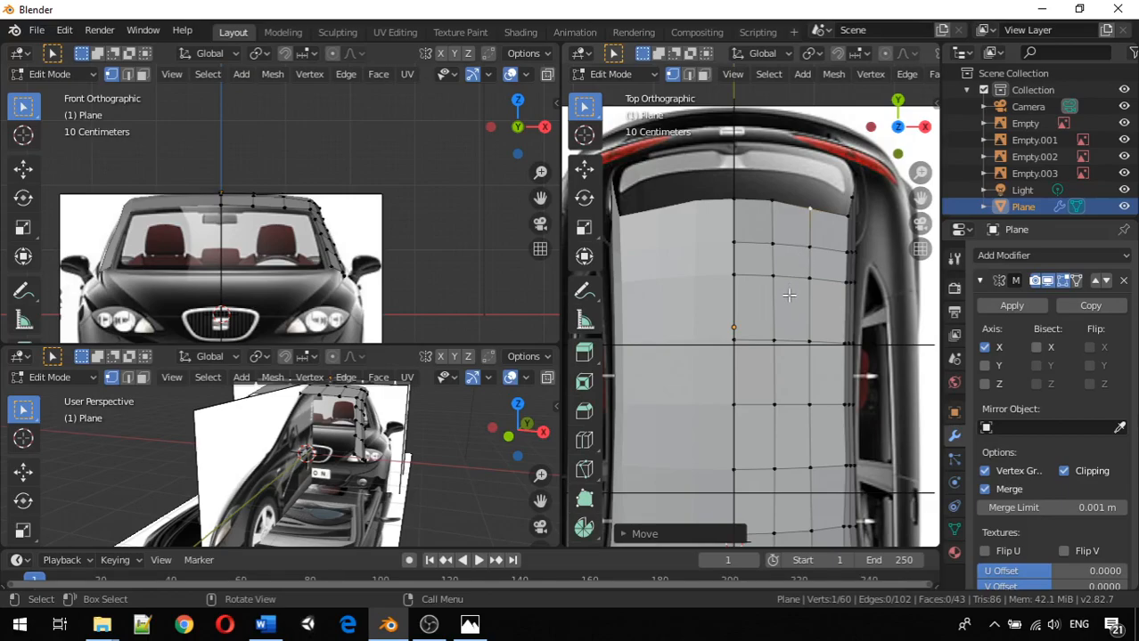
middle_drag(787, 299, 848, 153)
key(KP_3)
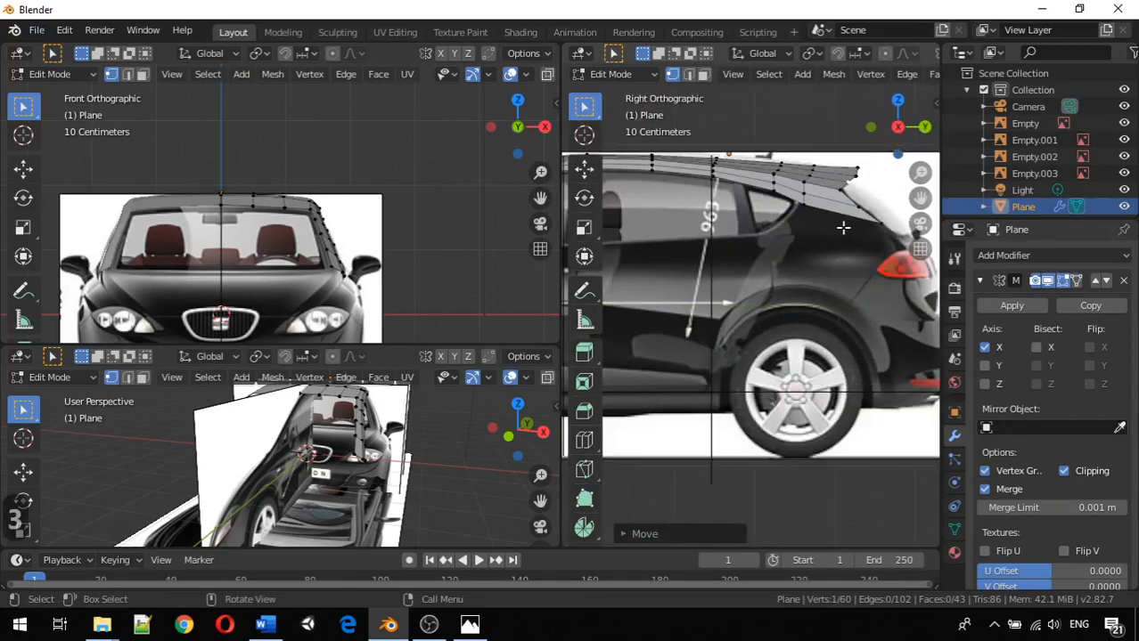
key(KP_1)
key(KP_3)
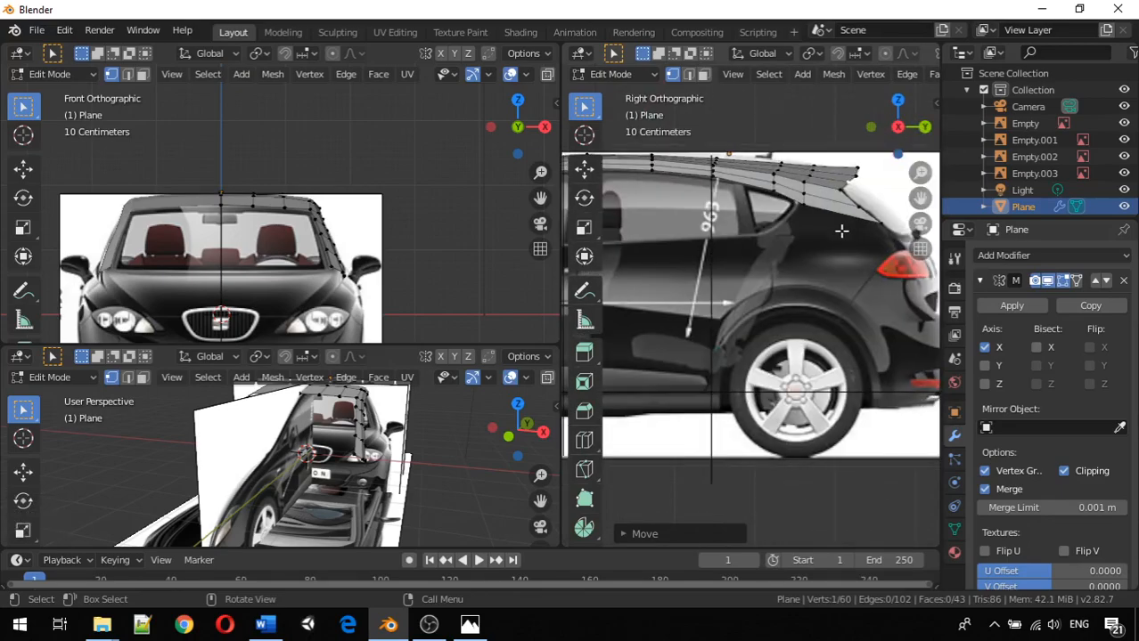
key(KP_7)
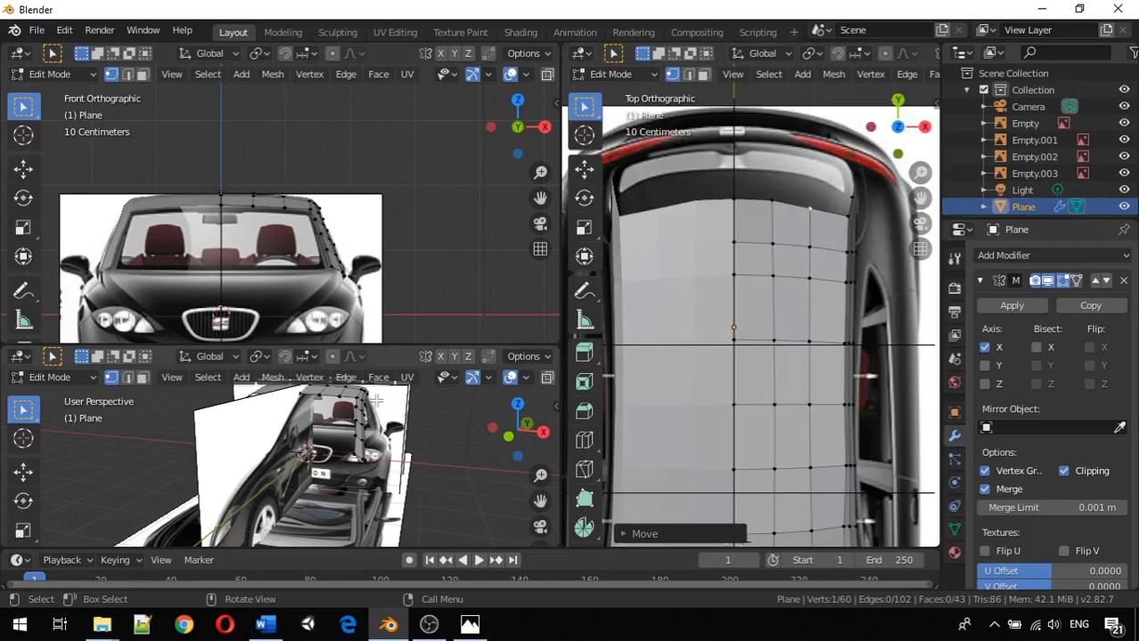
Step: Lower the two roof vertices between the centre line and the side, one row ahead of the rear edge, about 0.01 m along Z
key(KP_3)
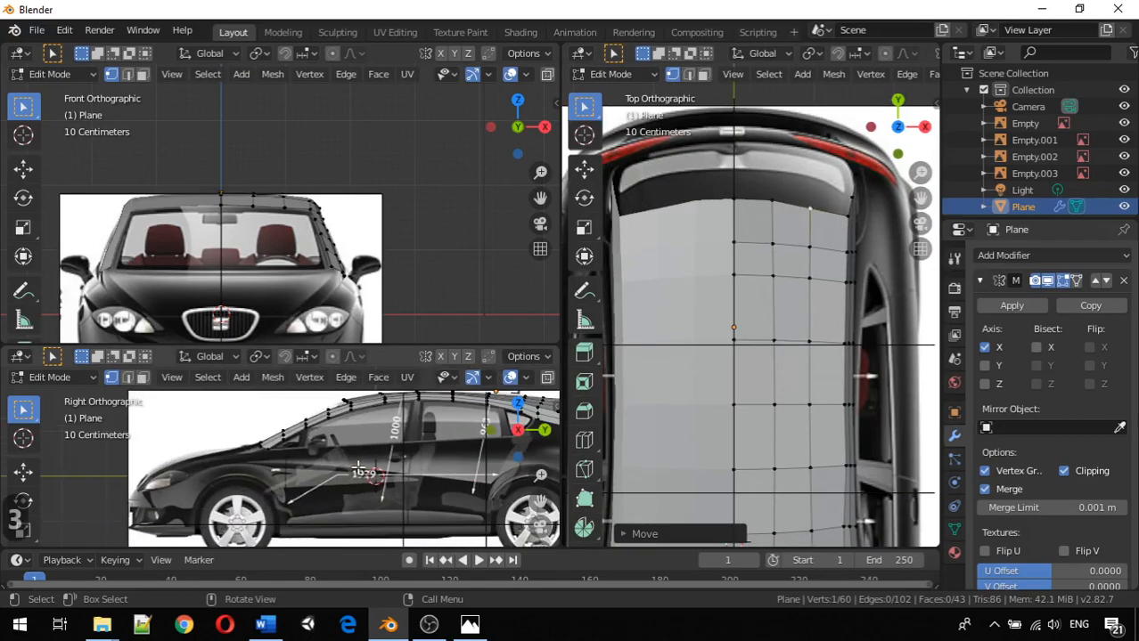
scroll(358, 470, down, 1)
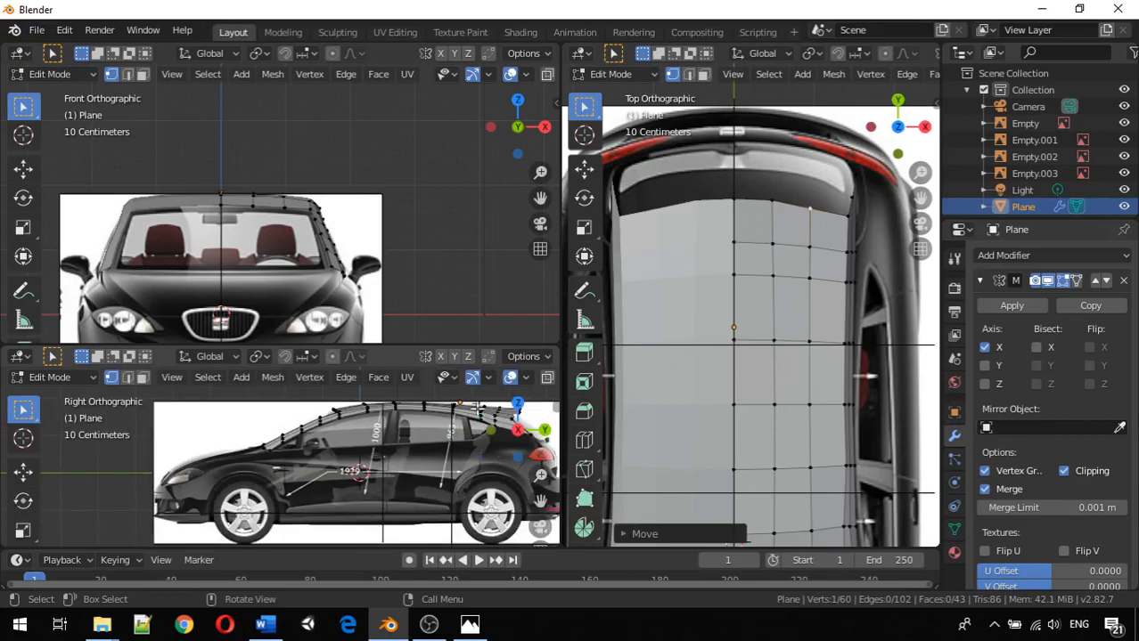
scroll(475, 417, up, 2)
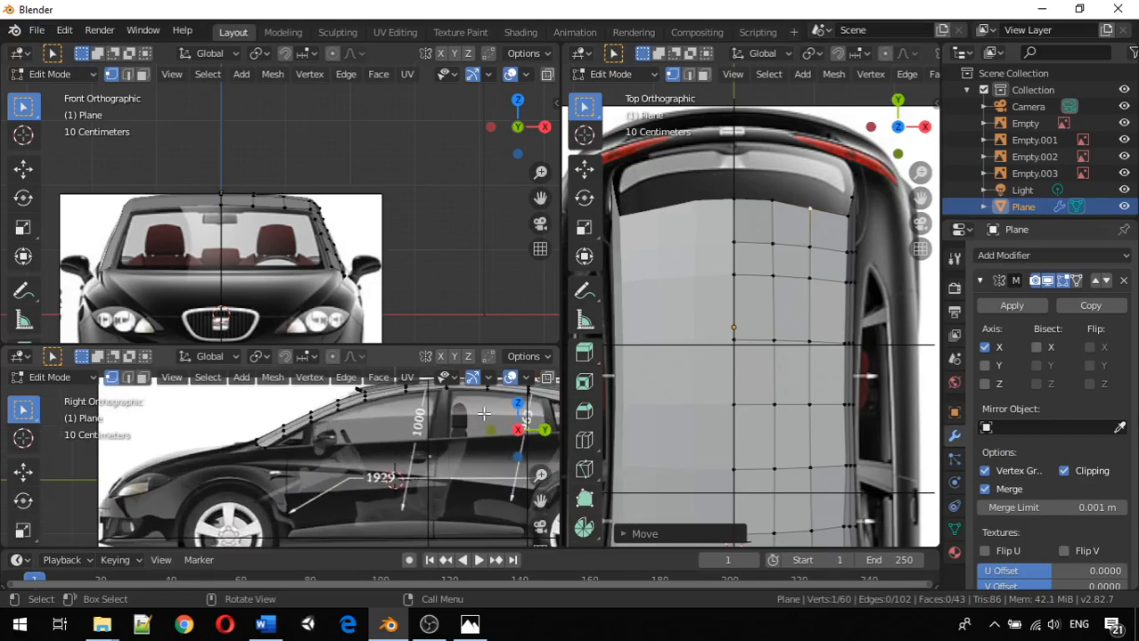
shift+middle_drag(473, 419, 385, 424)
scroll(456, 412, up, 2)
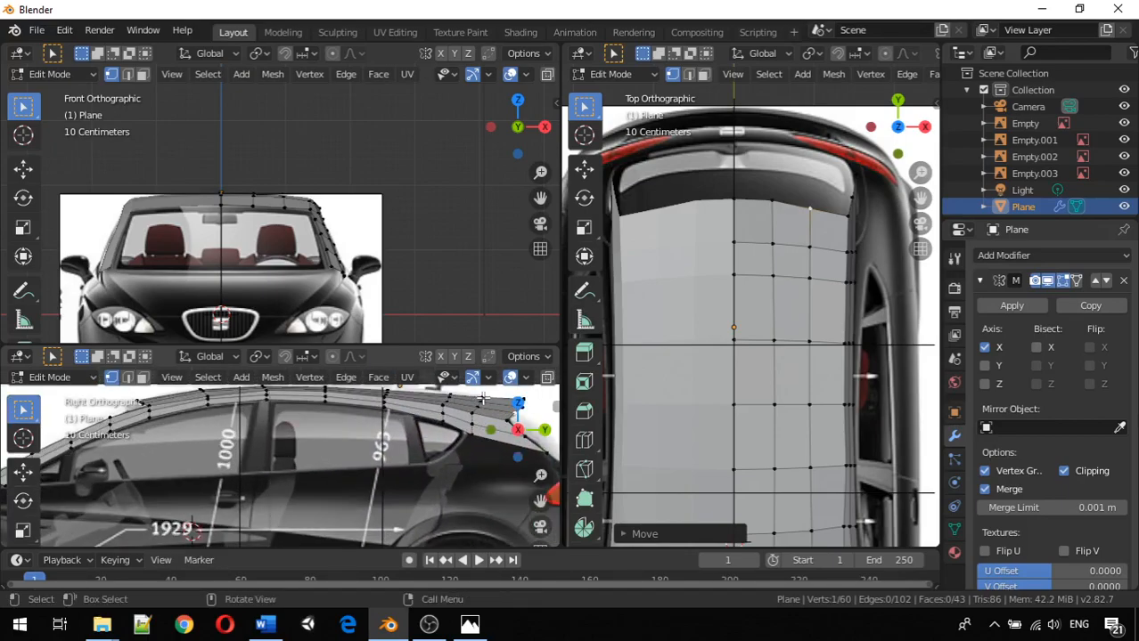
click(483, 399)
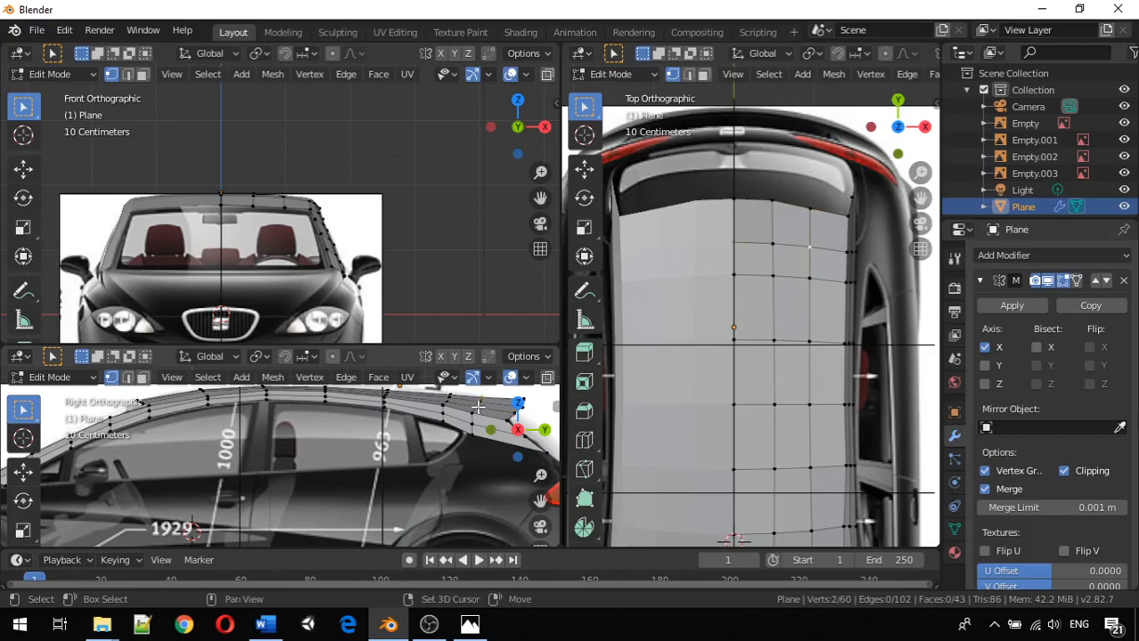
shift+click(479, 407)
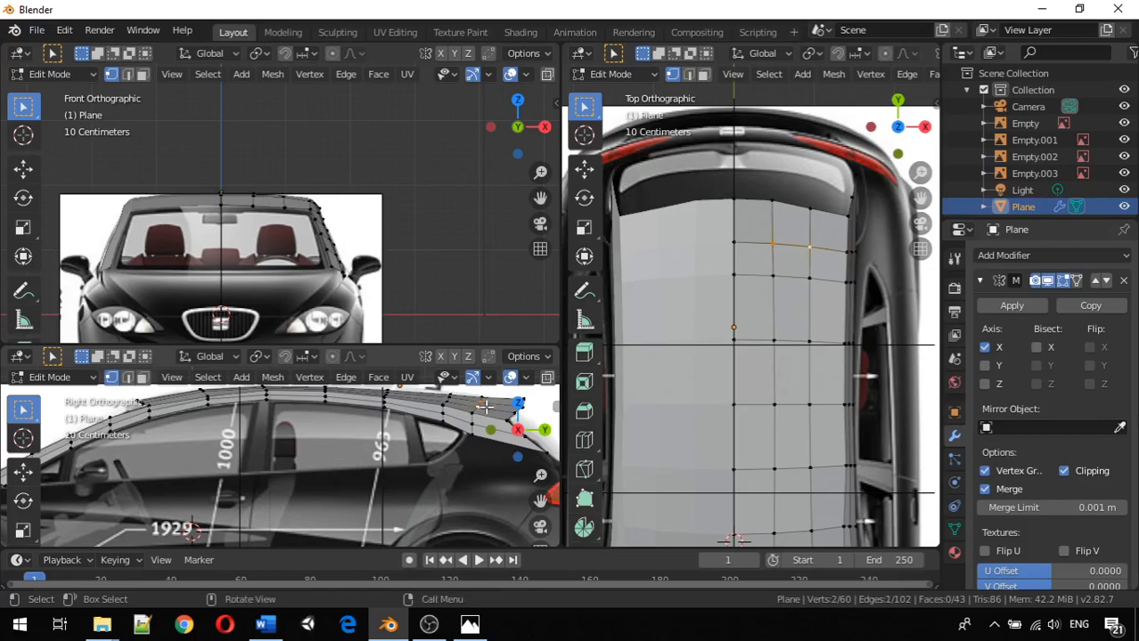
key(g)
key(z)
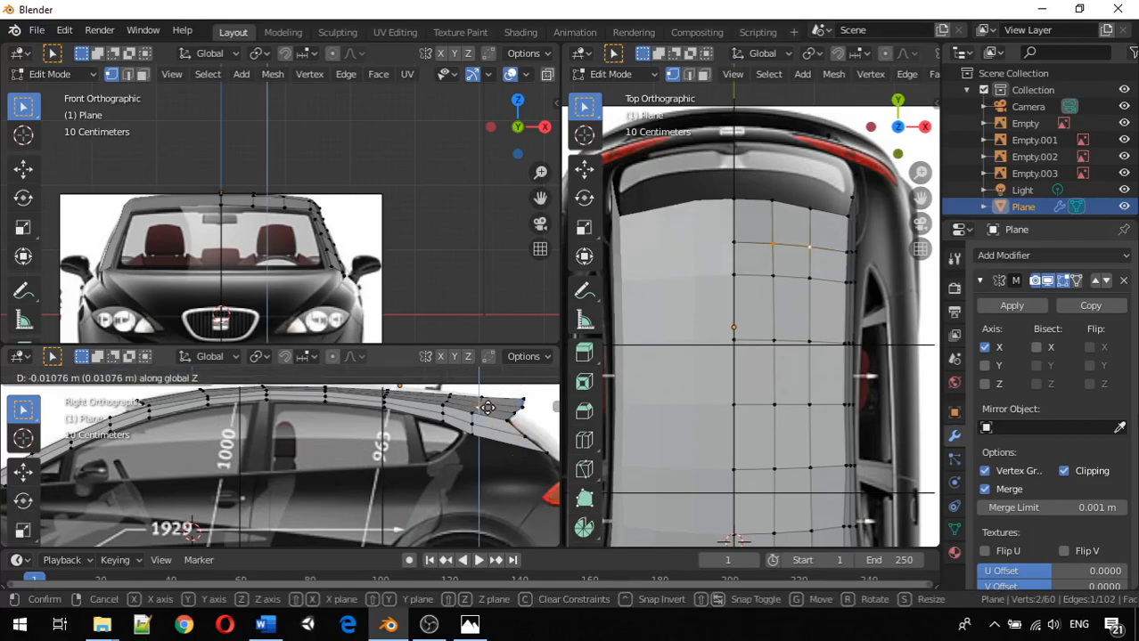
click(487, 407)
Step: Lower the centre-line vertex of that same roof row about 0.01 m along Z in the side view
key(g)
key(z)
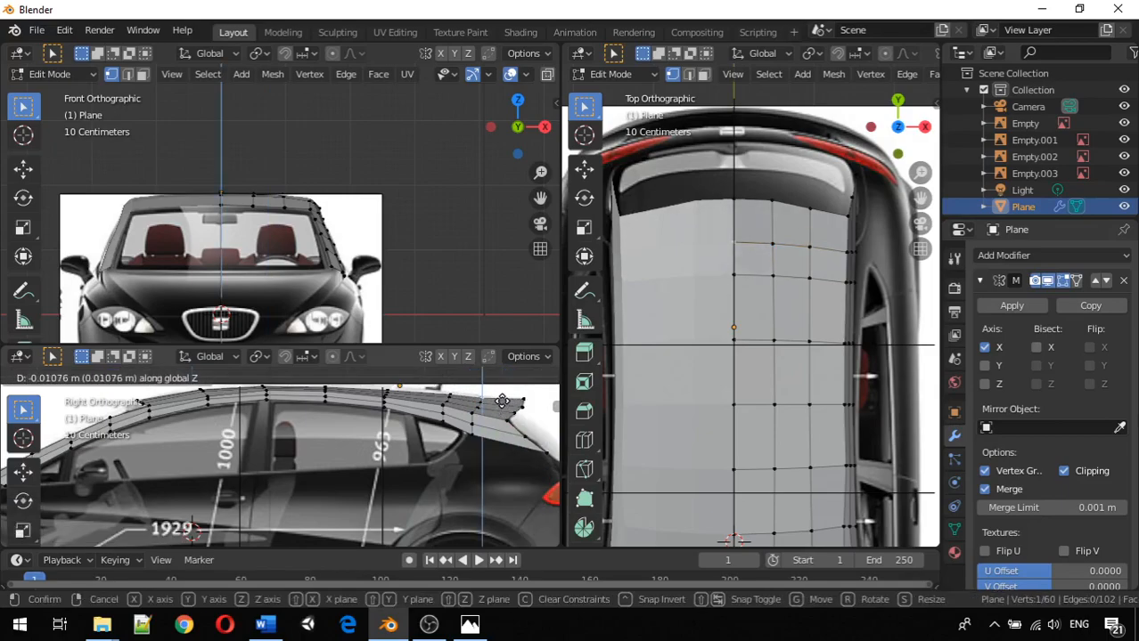
click(503, 402)
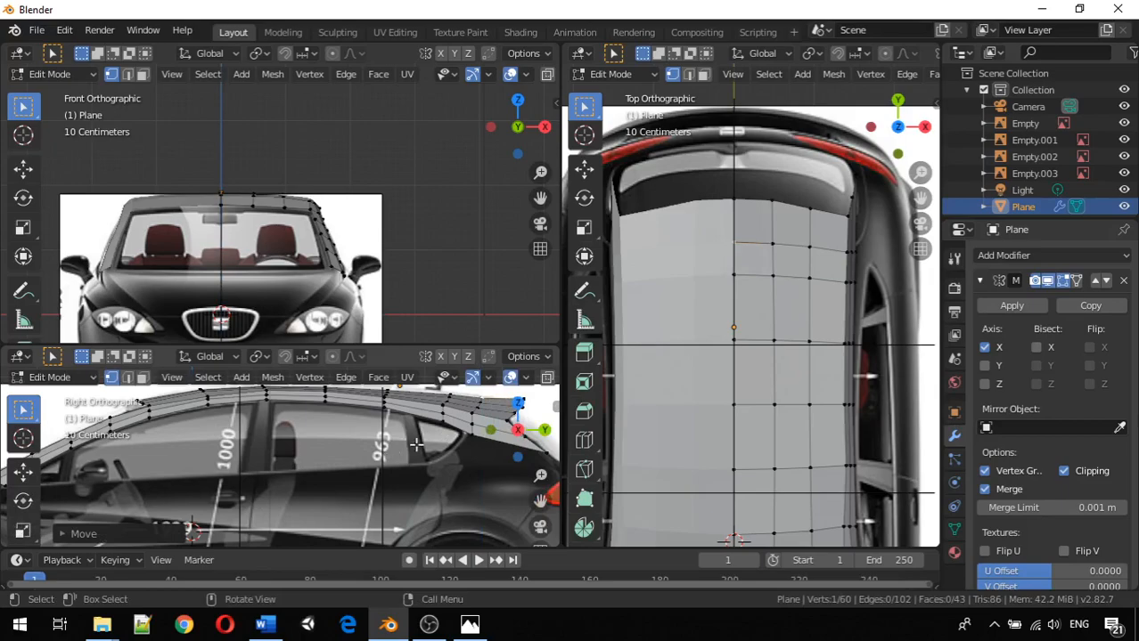
Step: Orbit the top viewport to a rear perspective and merge the front-view area into the side-view area
middle_drag(798, 350, 796, 211)
scroll(797, 211, down, 5)
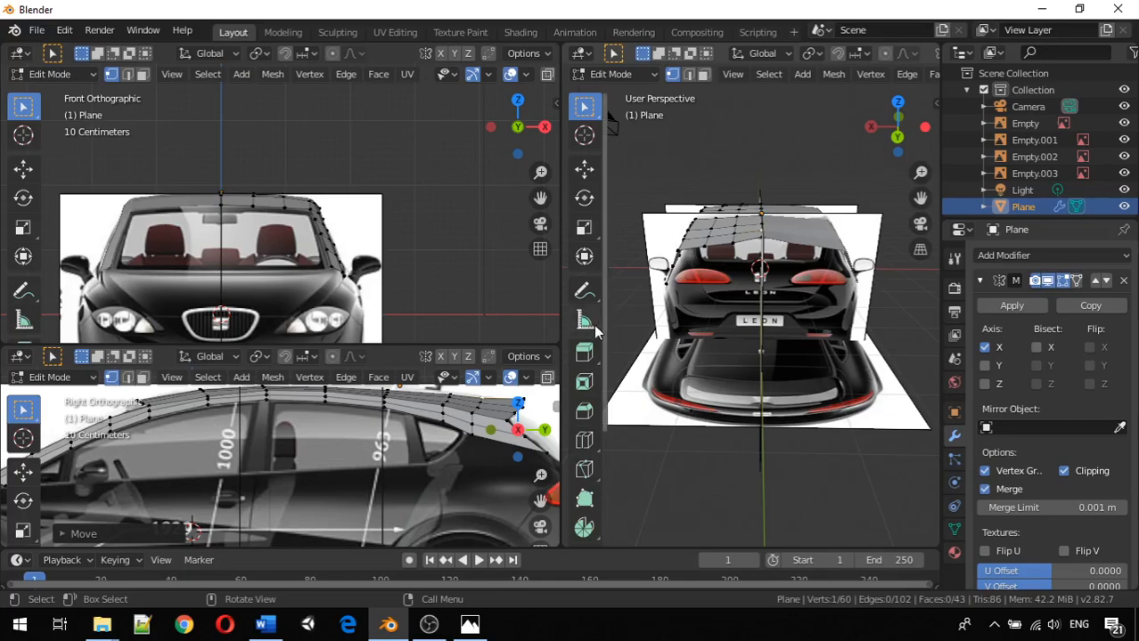
scroll(359, 378, down, 3)
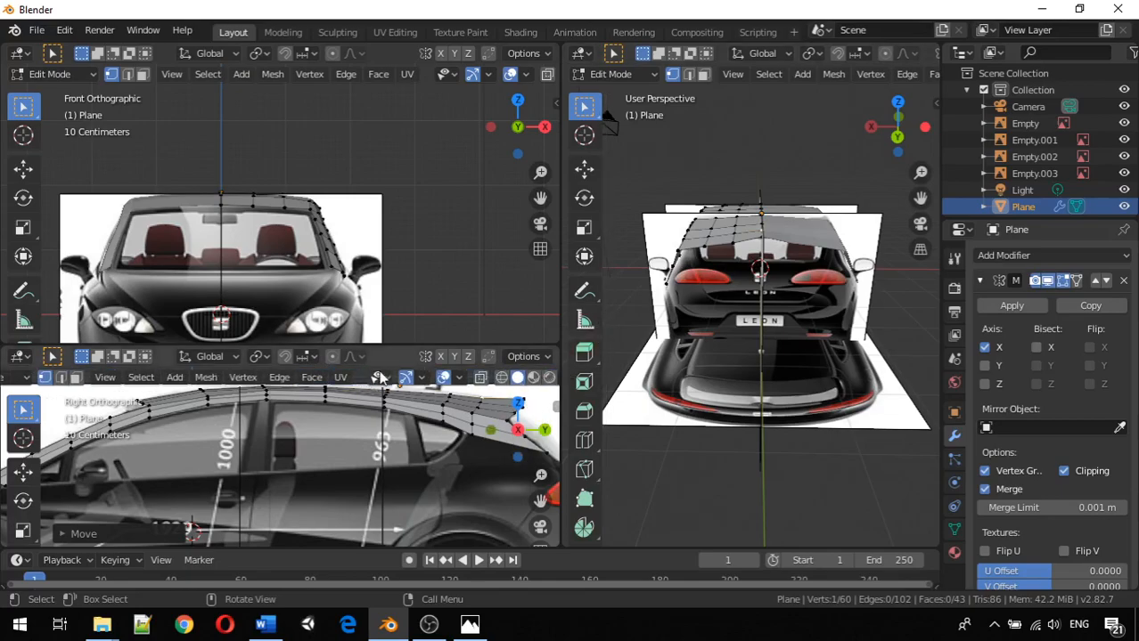
scroll(379, 377, up, 3)
scroll(488, 389, down, 1)
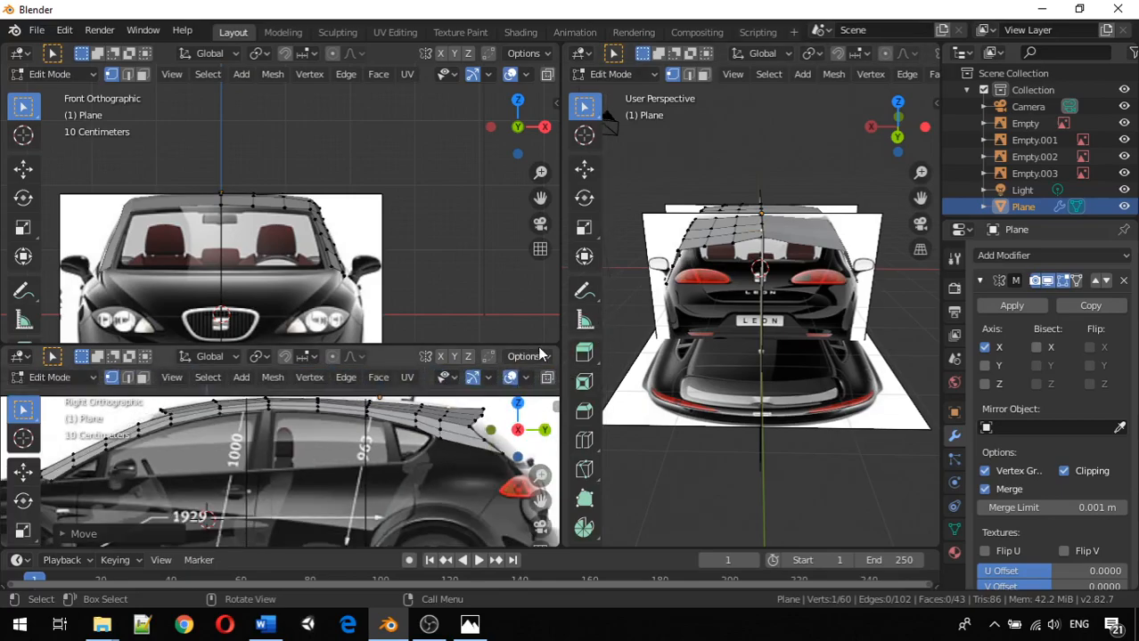
drag(558, 341, 463, 346)
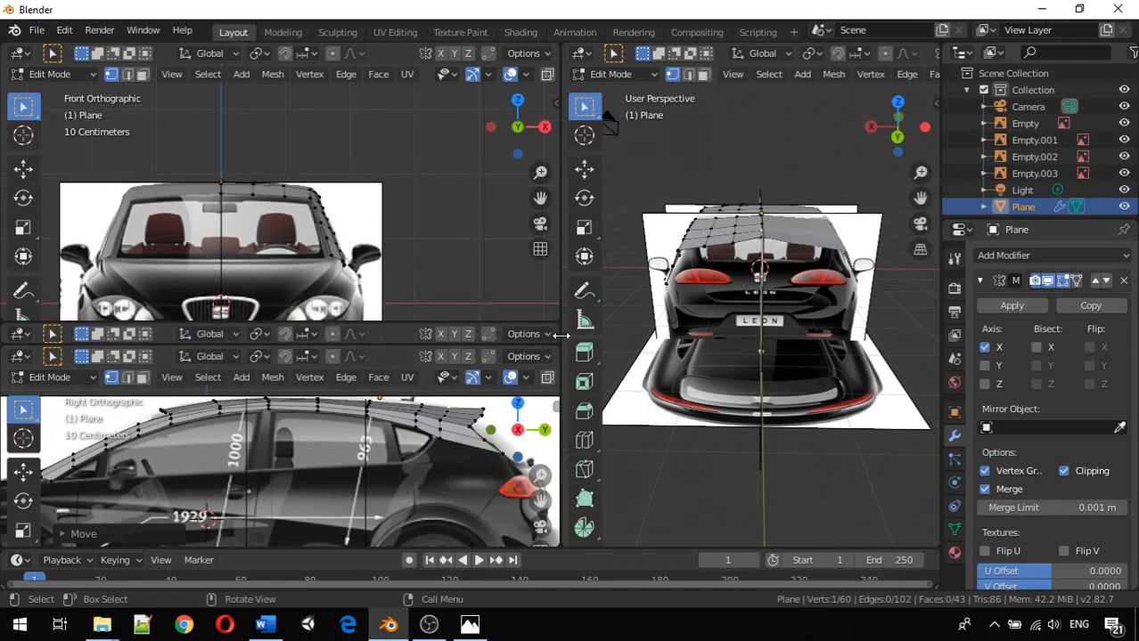
drag(557, 322, 380, 271)
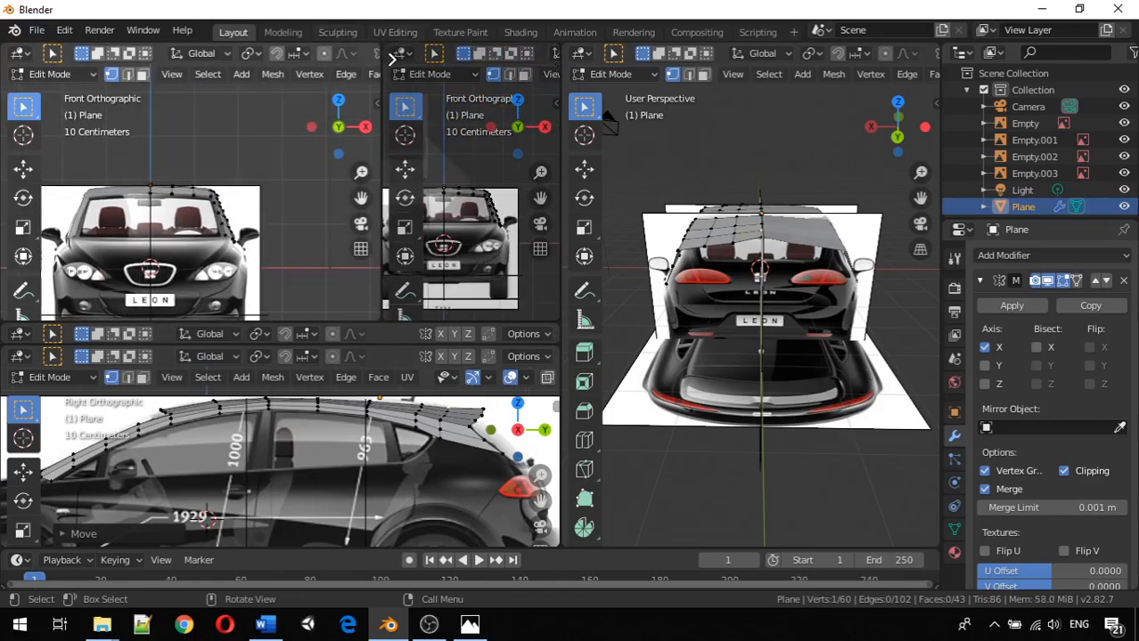
drag(401, 86, 405, 89)
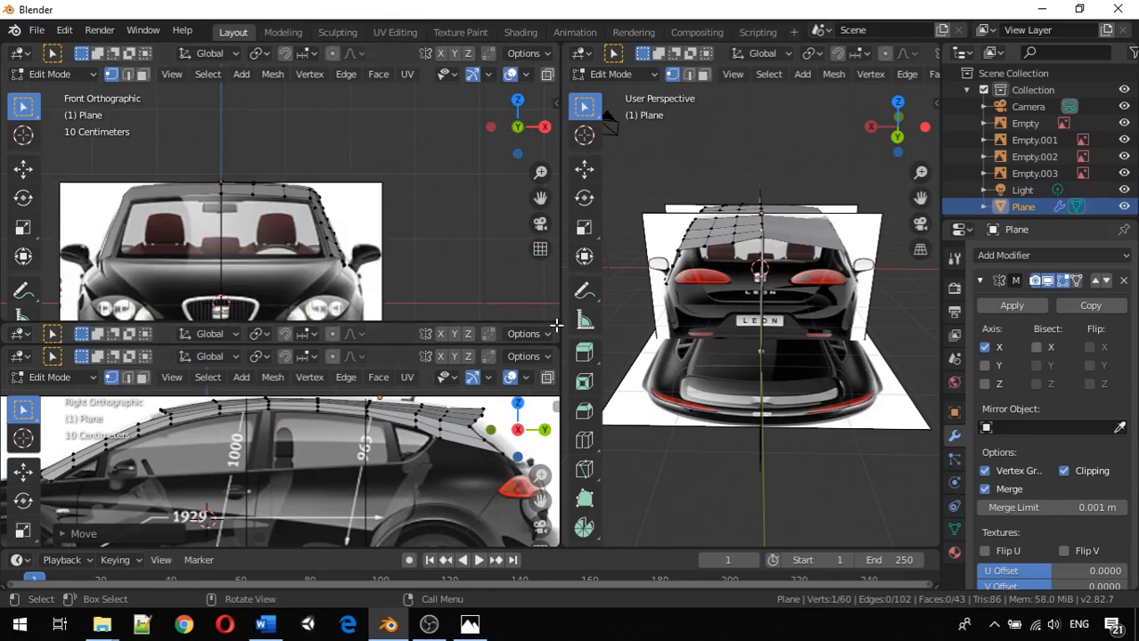
drag(556, 325, 502, 311)
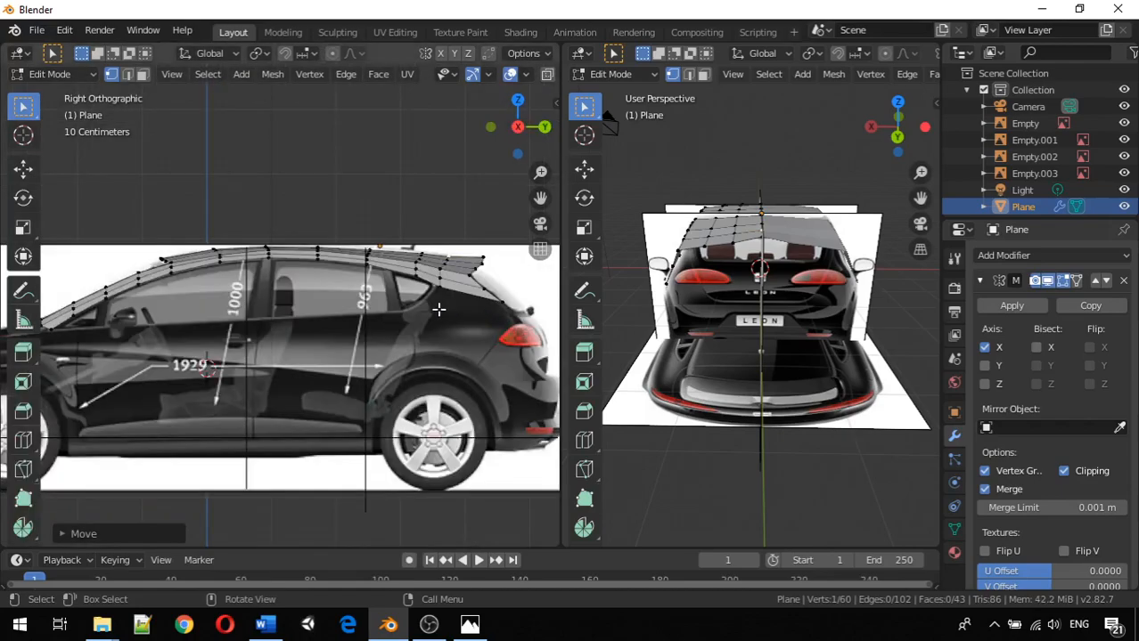
Step: In the back view, move the two rearmost vertices on the roof's outer side about 0.03 m inward along X
scroll(418, 307, down, 3)
scroll(326, 293, up, 1)
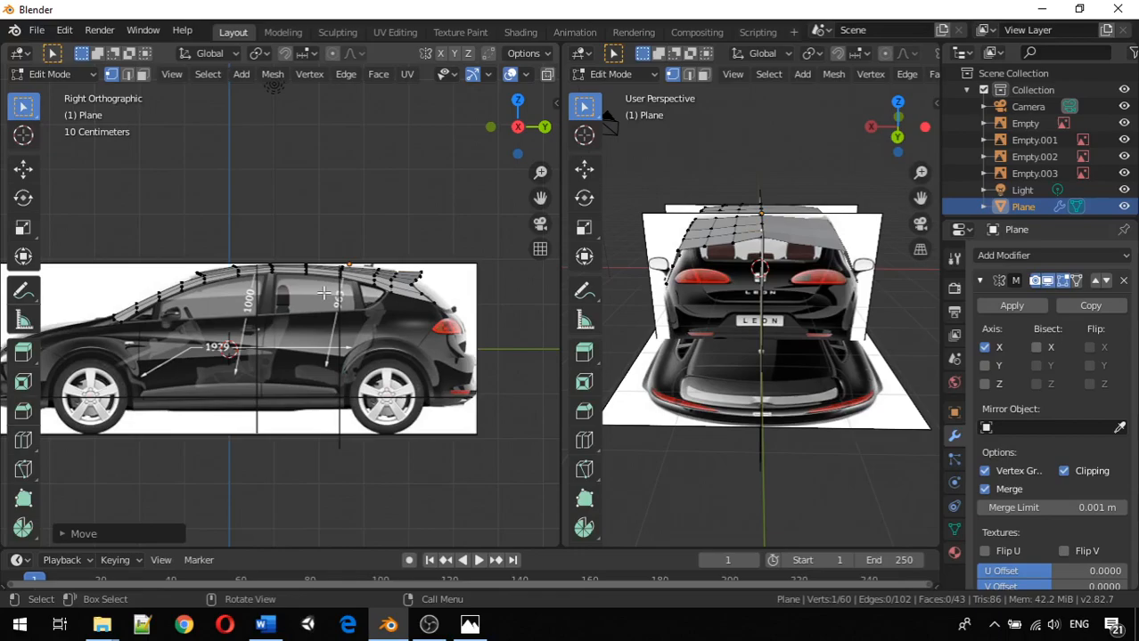
key(ctrl+KP_1)
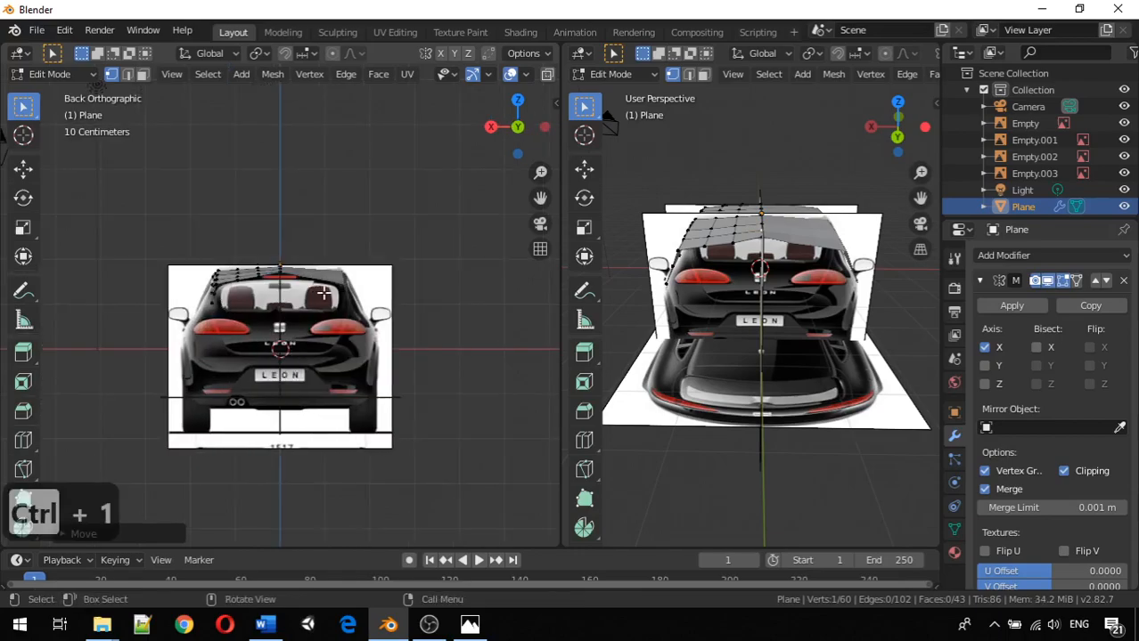
scroll(229, 277, up, 5)
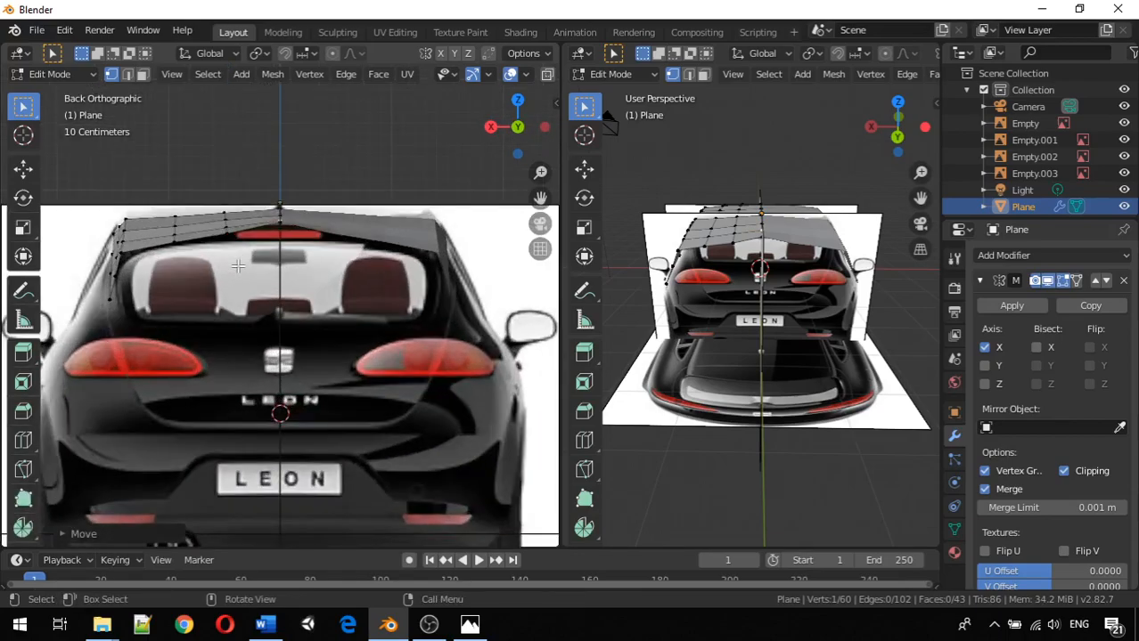
scroll(237, 265, up, 1)
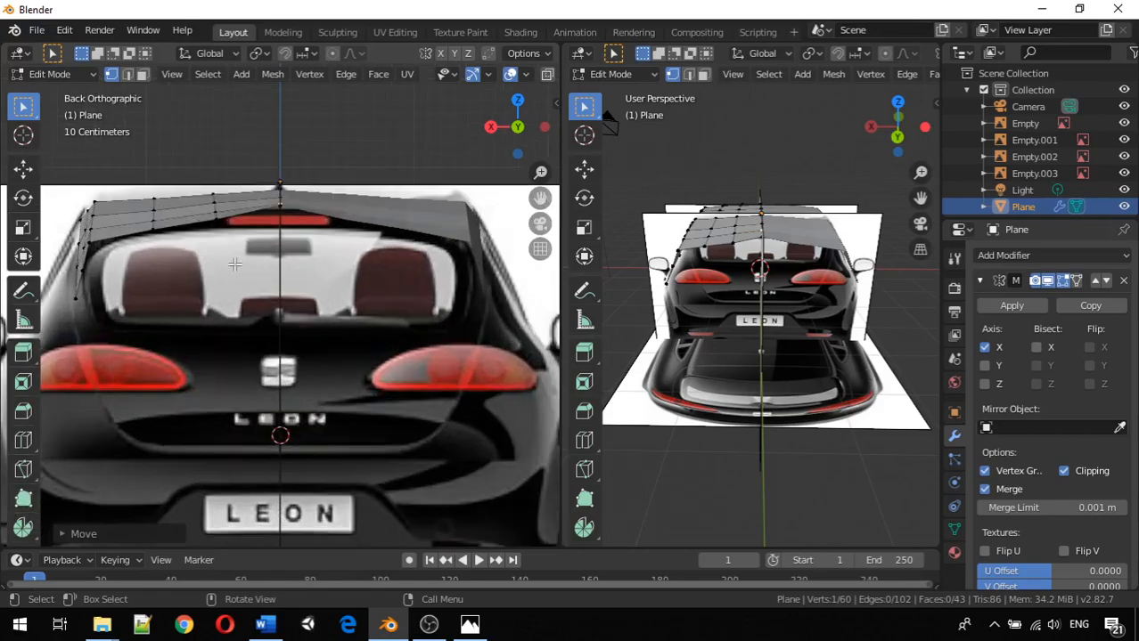
click(95, 233)
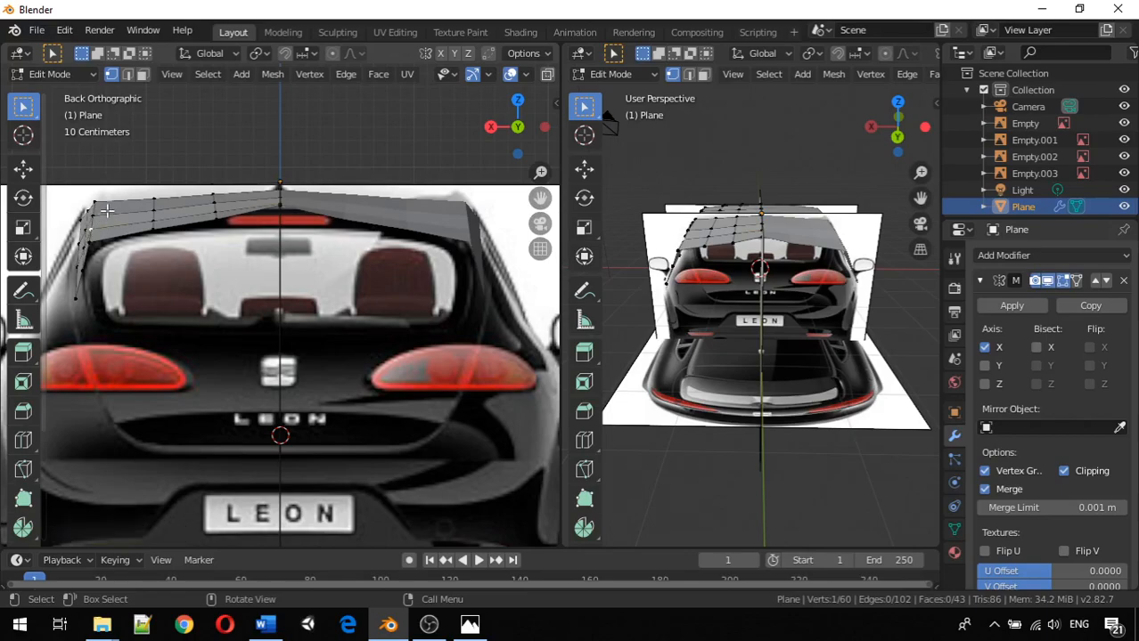
key(g)
key(x)
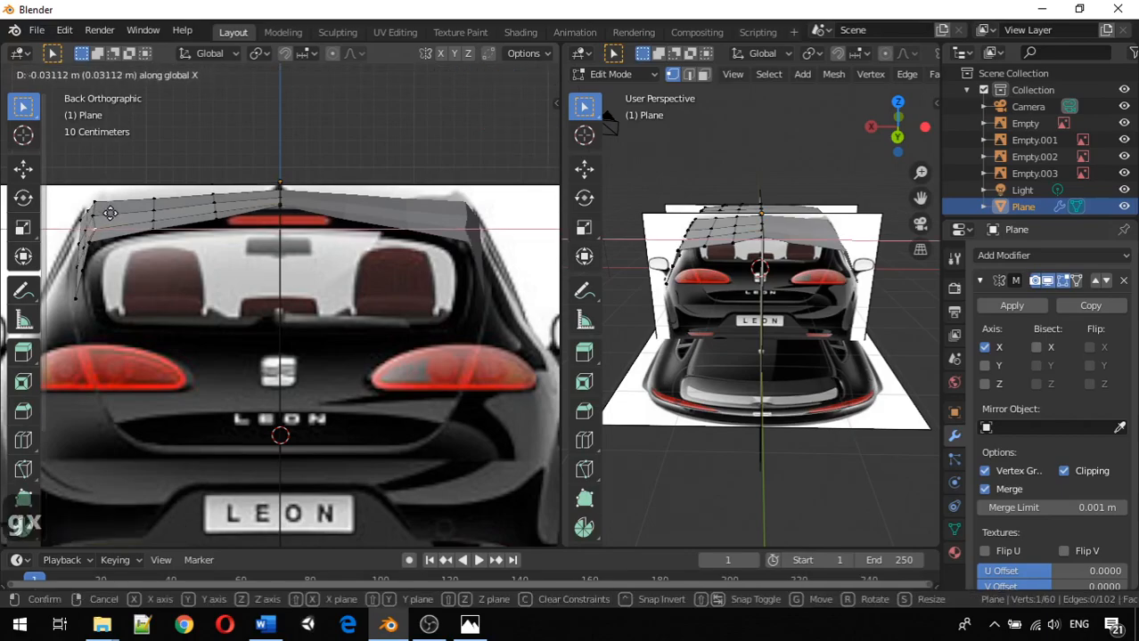
click(92, 214)
click(92, 214)
key(g)
key(x)
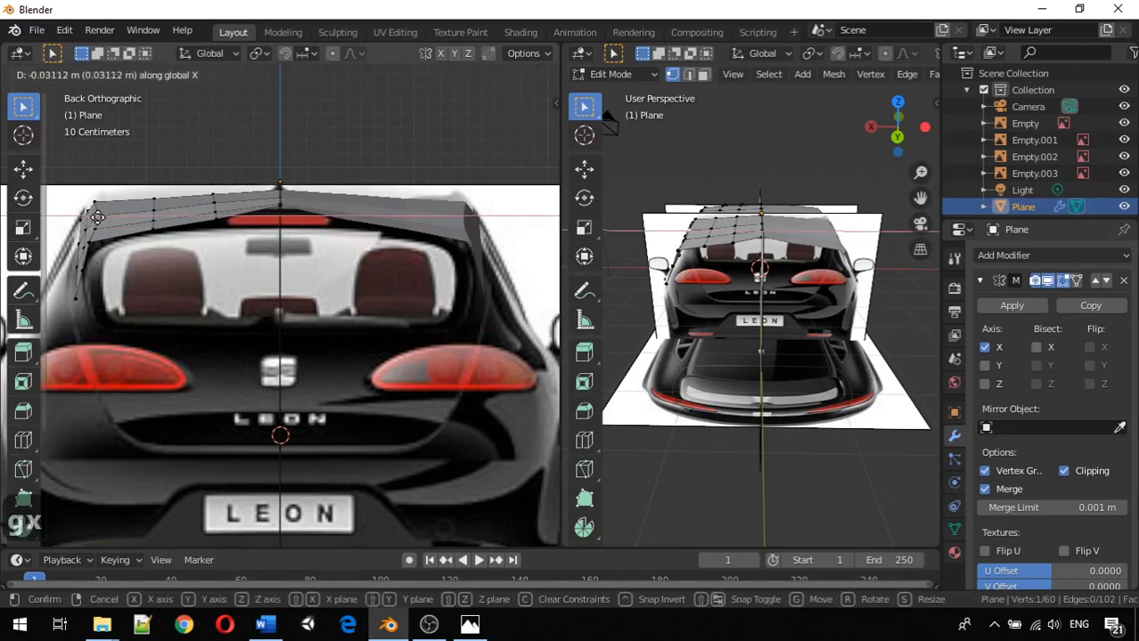
click(97, 206)
Step: Move the third vertex from the rear on the roof's outer side about 0.07 m inward along X
click(96, 205)
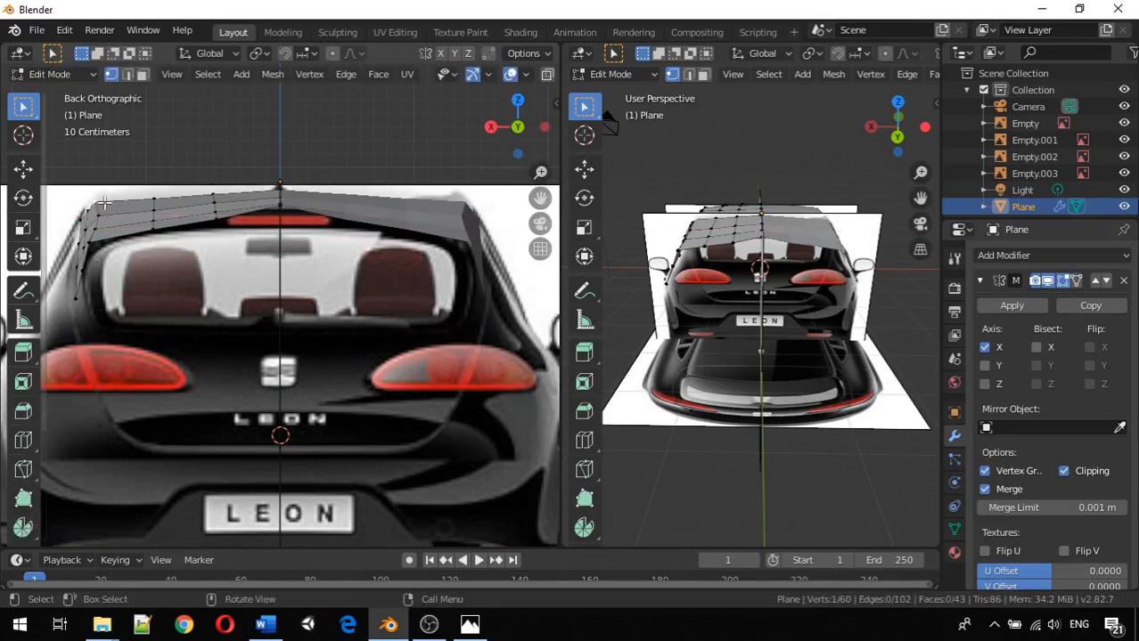
key(g)
key(x)
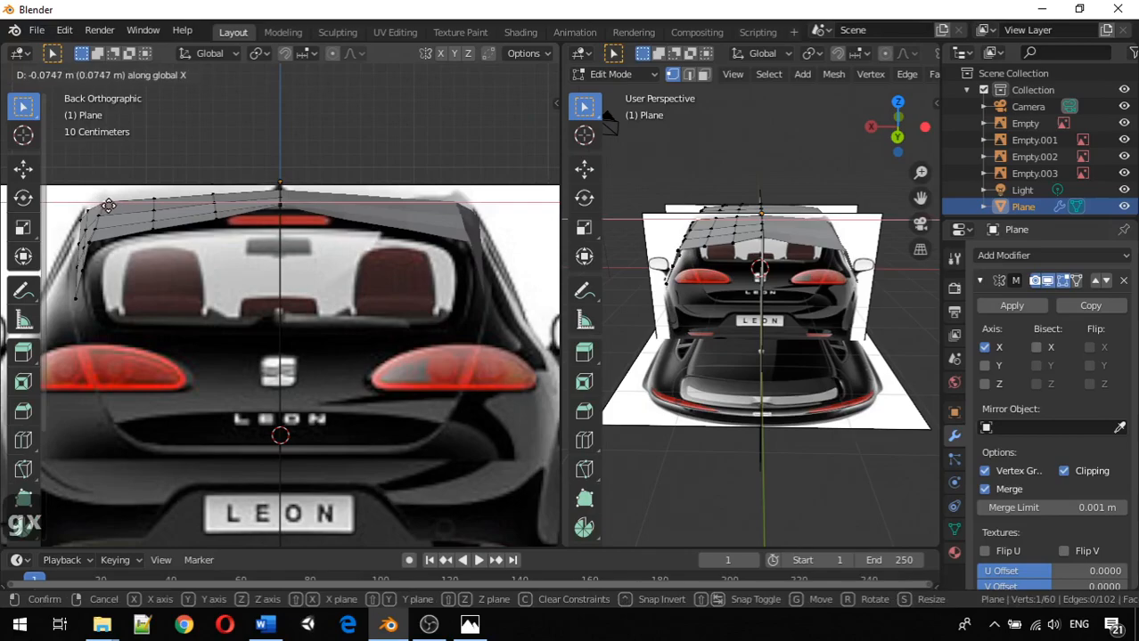
click(103, 205)
scroll(103, 205, up, 1)
middle_click(102, 206)
scroll(104, 208, down, 2)
scroll(104, 206, down, 3)
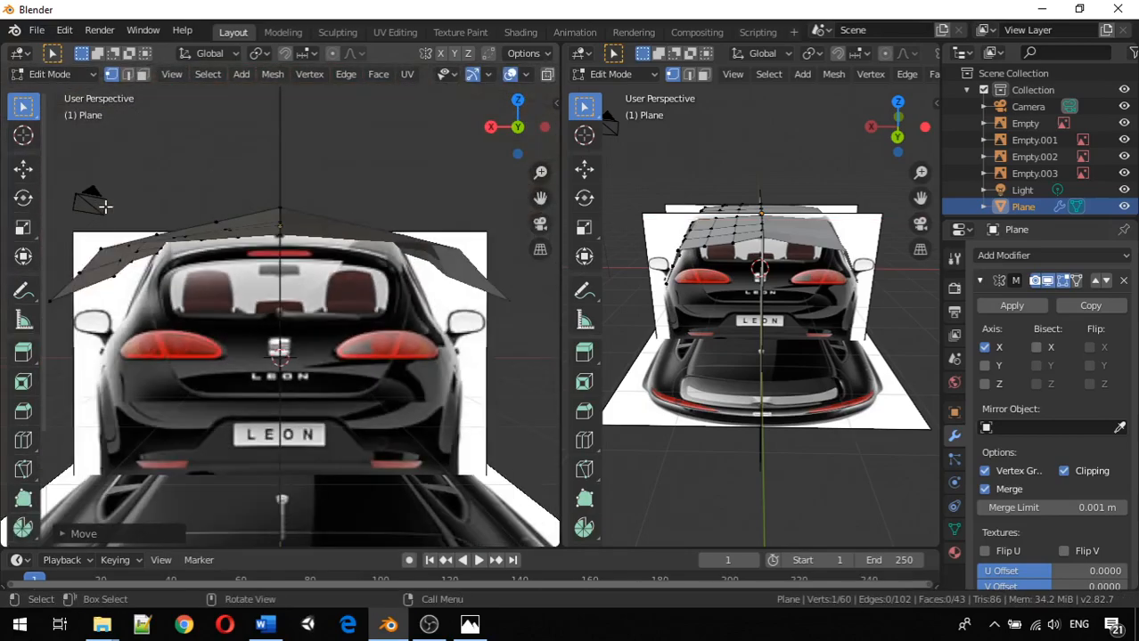
Step: Lower the rear-edge vertex beside the centre line about 0.03 m along Z in the back view
key(KP_1)
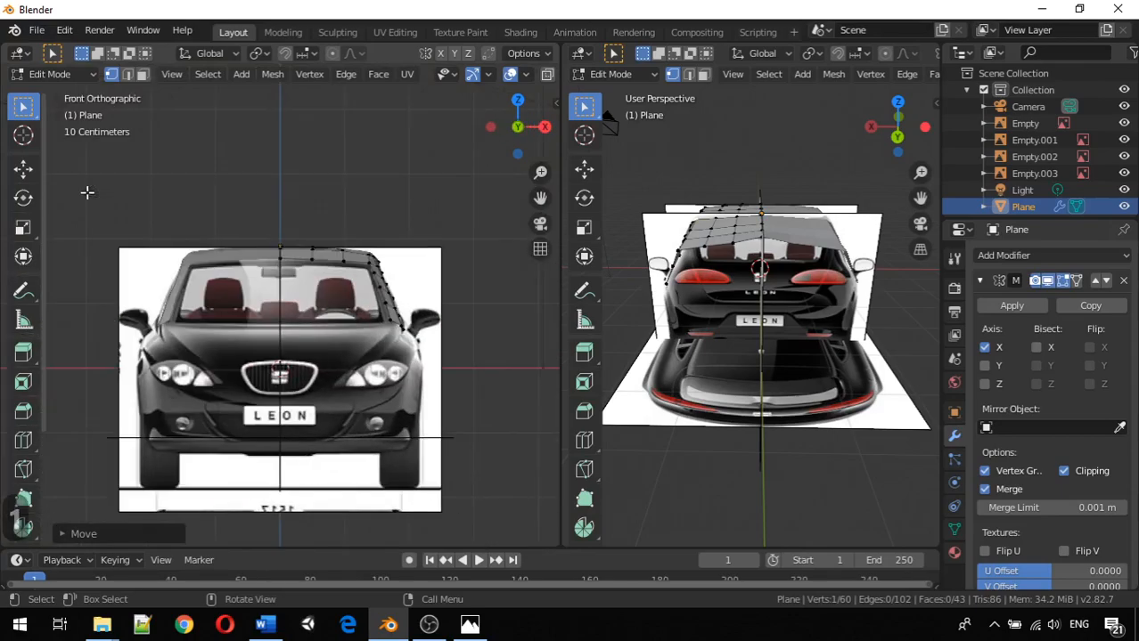
key(ctrl+KP_1)
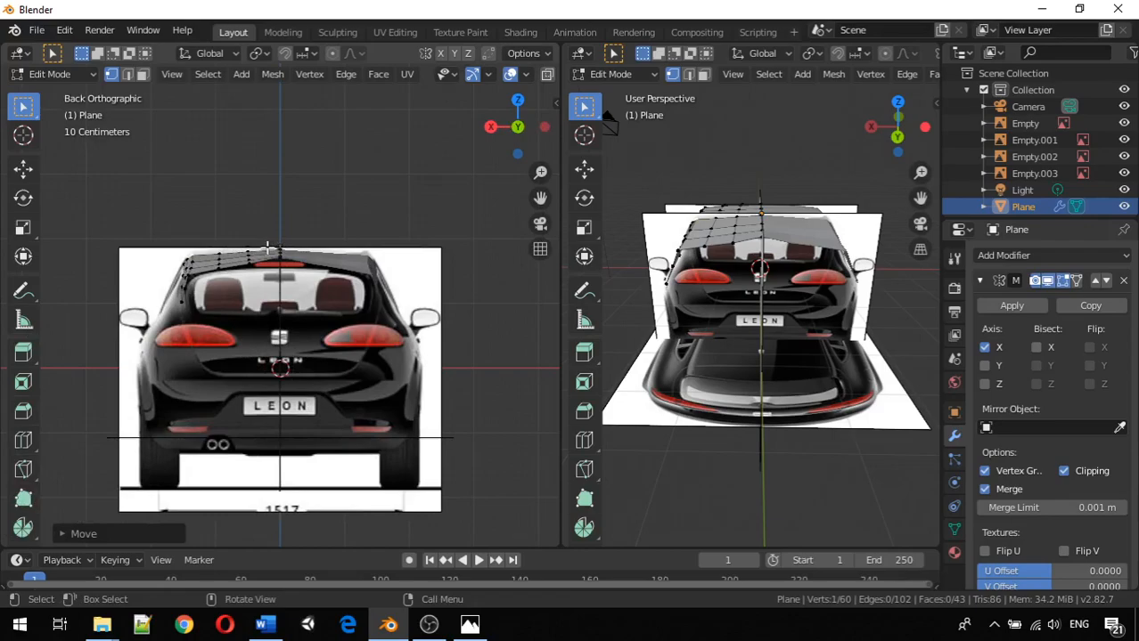
scroll(268, 248, up, 1)
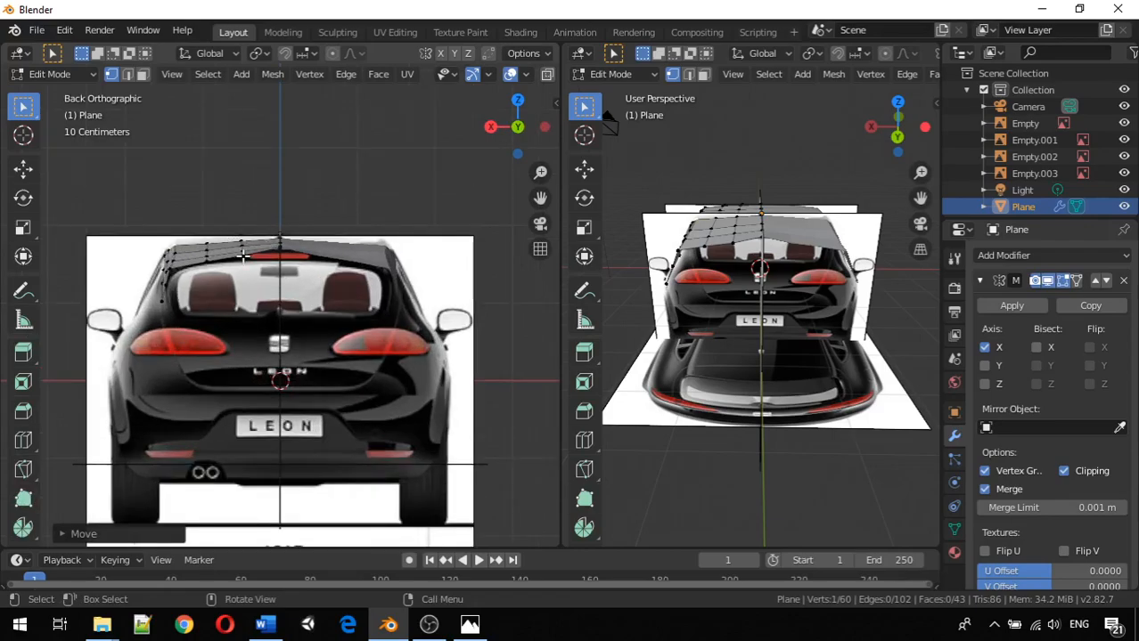
click(243, 256)
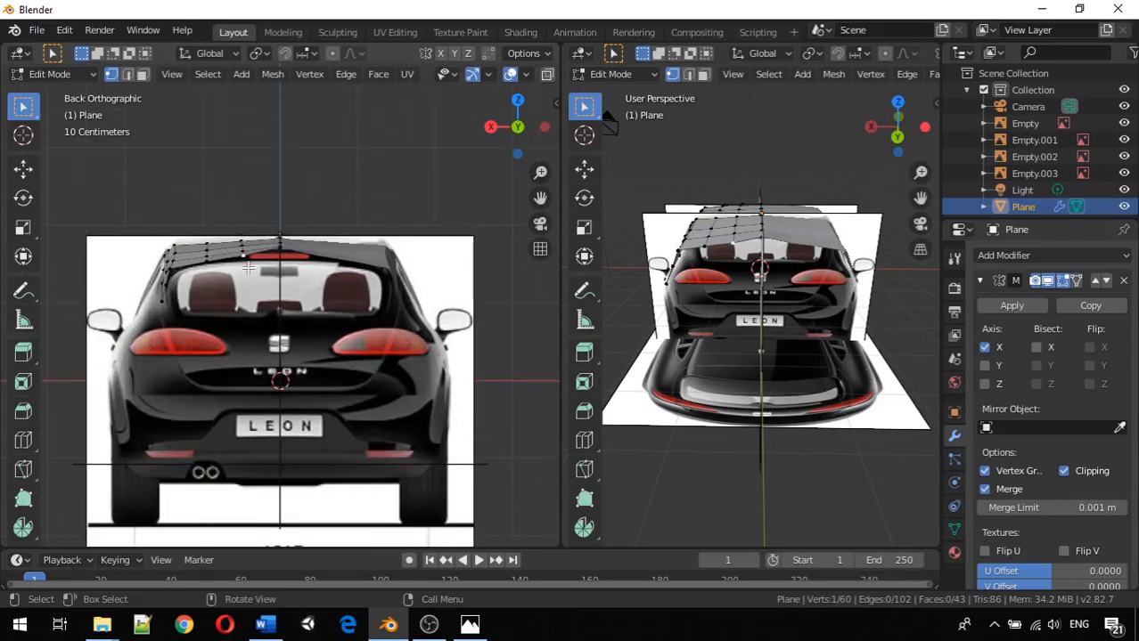
key(g)
key(z)
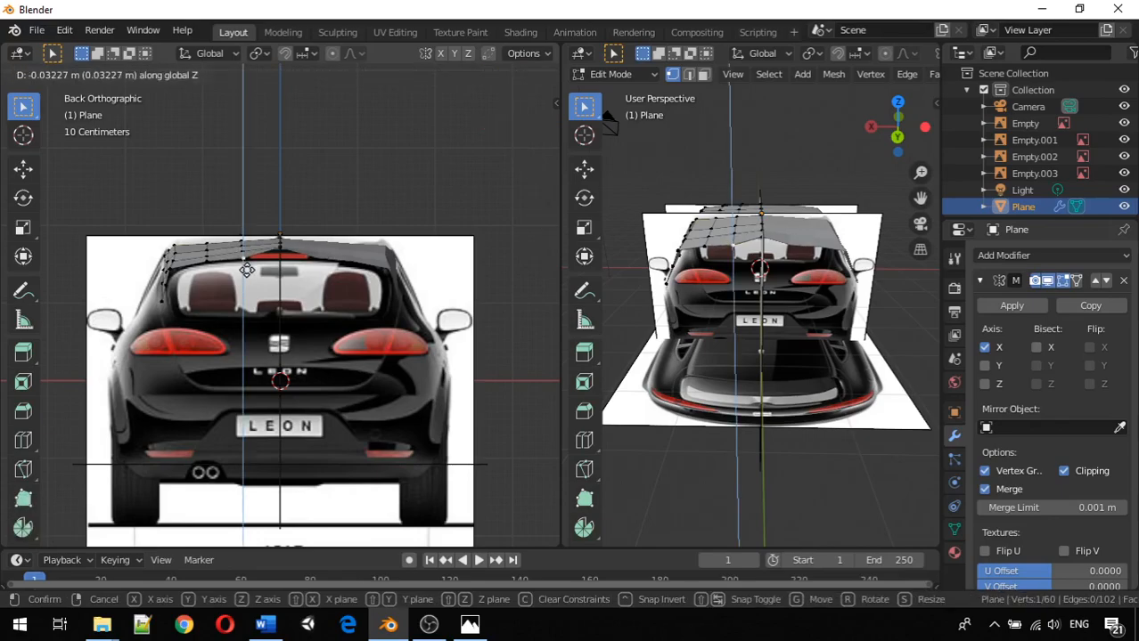
click(275, 252)
Step: Lower the rear edge's centre-line vertex about 0.11 m along Z to level the edge at the top of the rear window
key(g)
key(z)
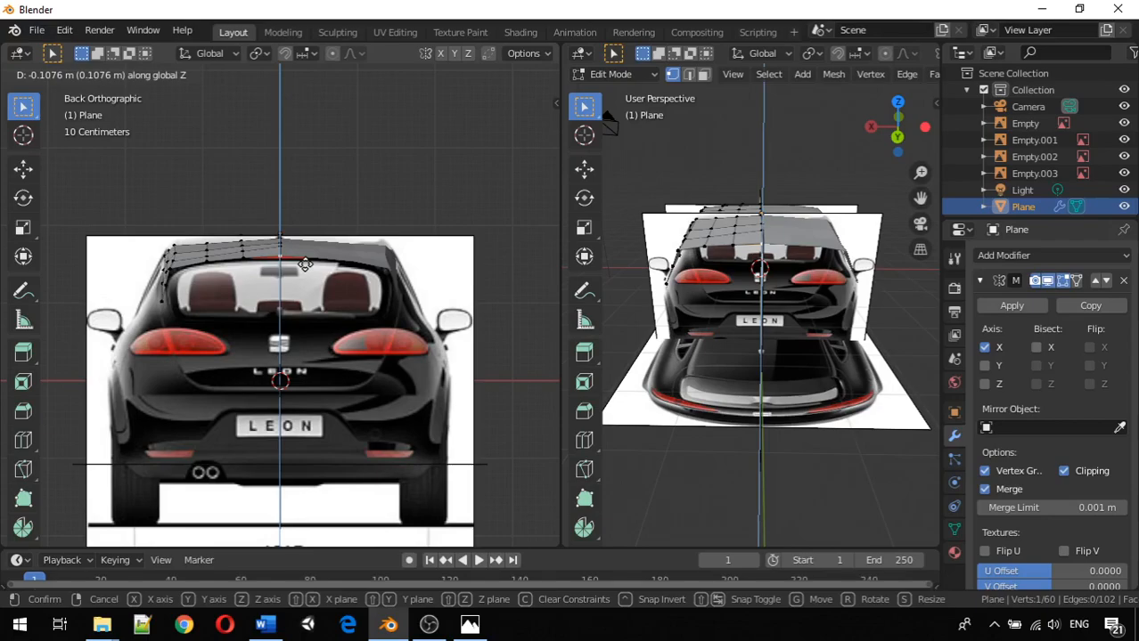
click(305, 264)
Step: Lower the centre-line vertex just ahead of the rear edge along Z to even out the roof's slope
click(281, 243)
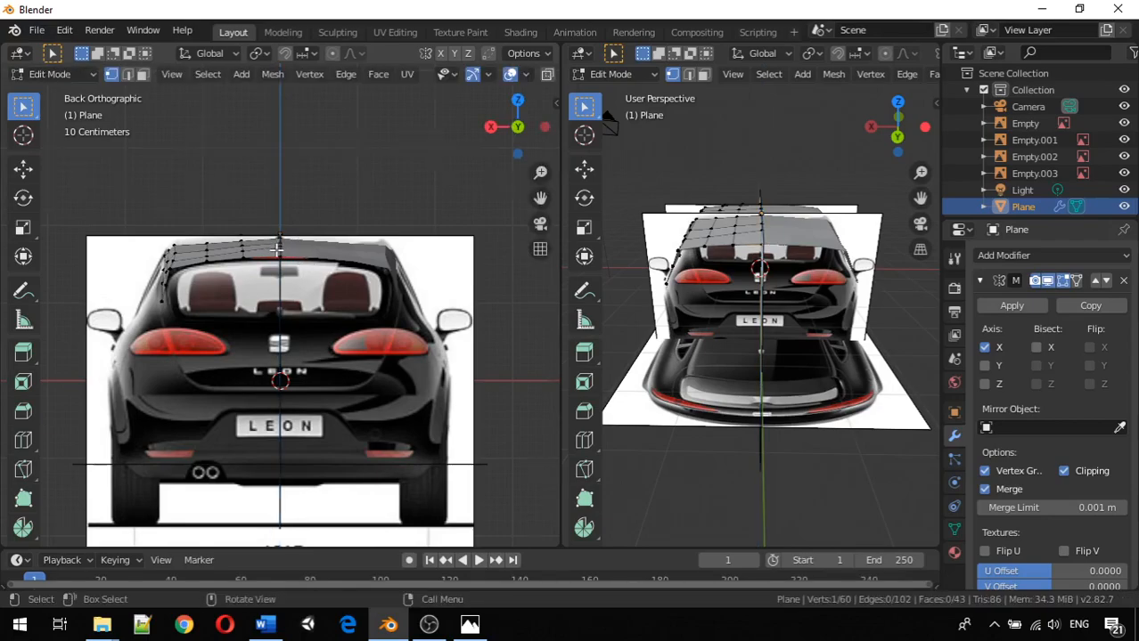
scroll(277, 249, up, 4)
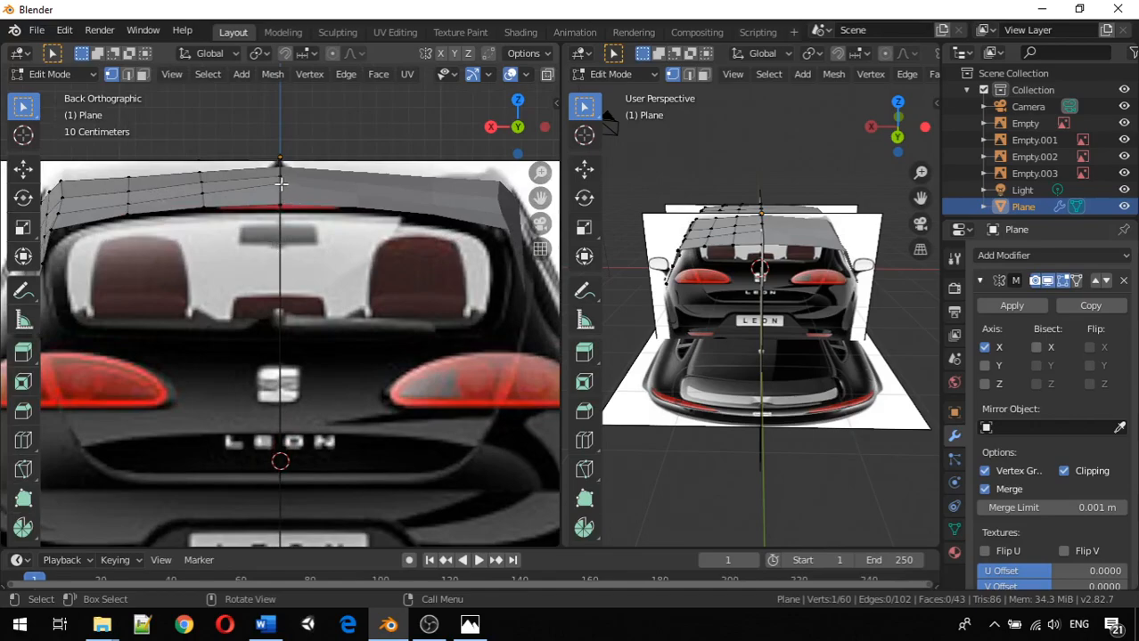
key(g)
key(z)
click(313, 196)
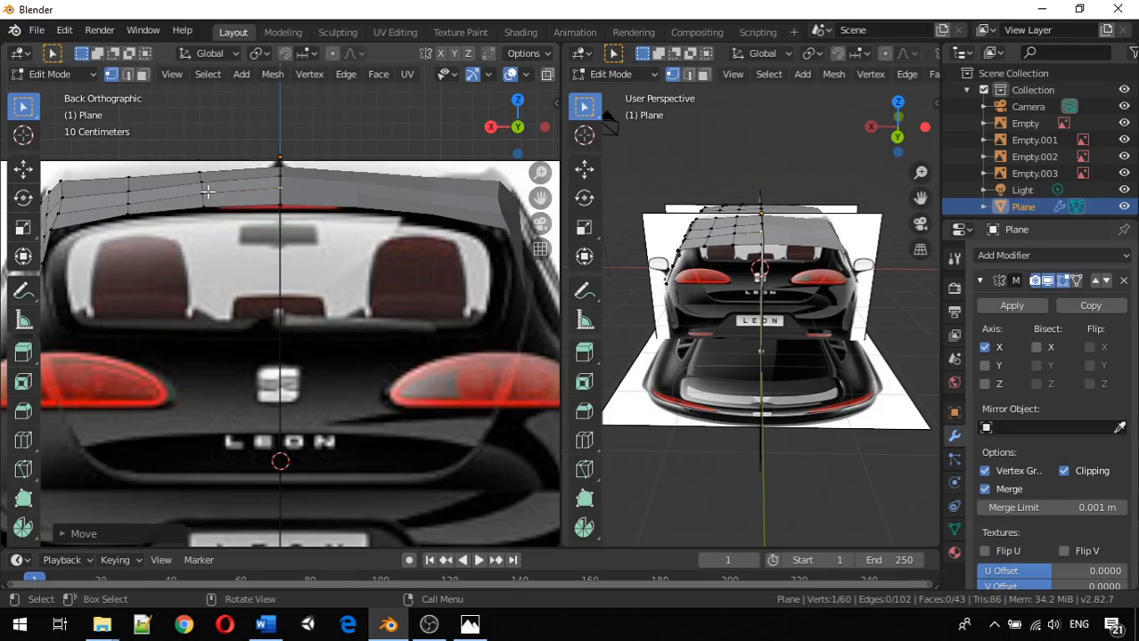
Step: Raise the two vertices nearest the rear edge in the second column from the centre line along Z, the forward one about 0.016 m
click(129, 189)
key(g)
key(z)
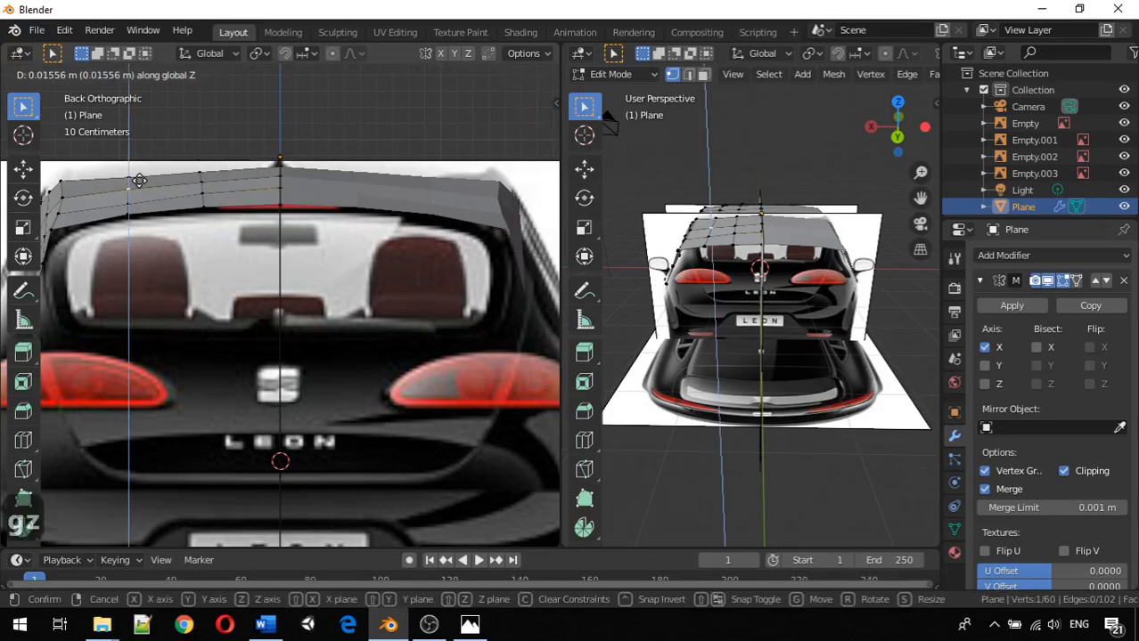
click(139, 181)
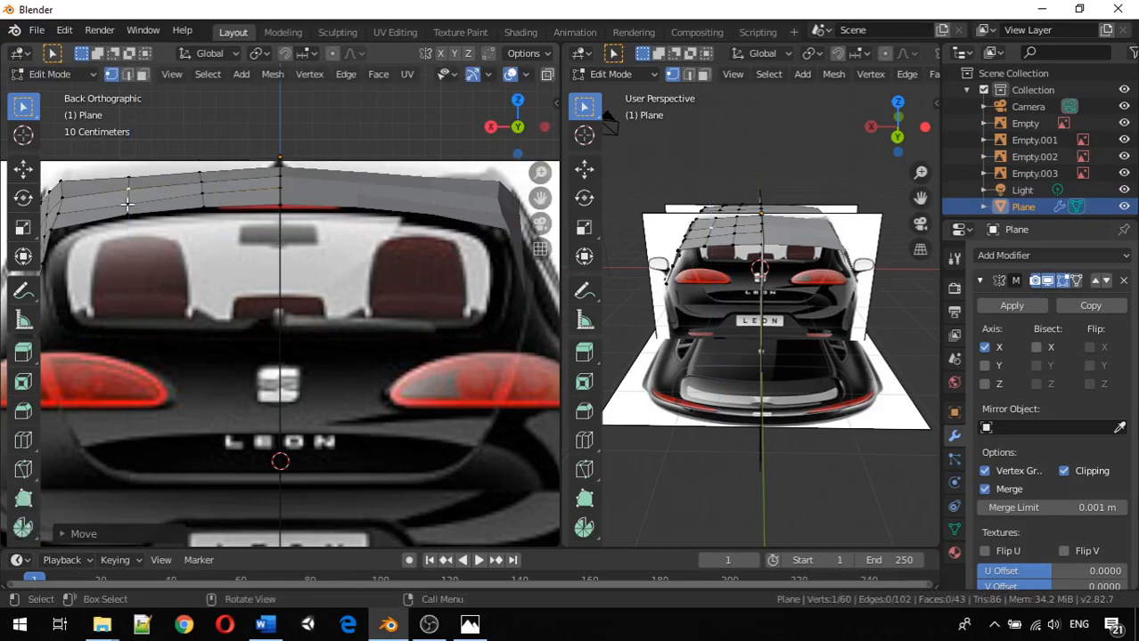
click(129, 205)
key(g)
key(z)
click(151, 198)
Step: Lower the vertex at the roof's upper outer corner slightly along Z to follow the roof outline in the back view
scroll(151, 198, down, 1)
click(97, 201)
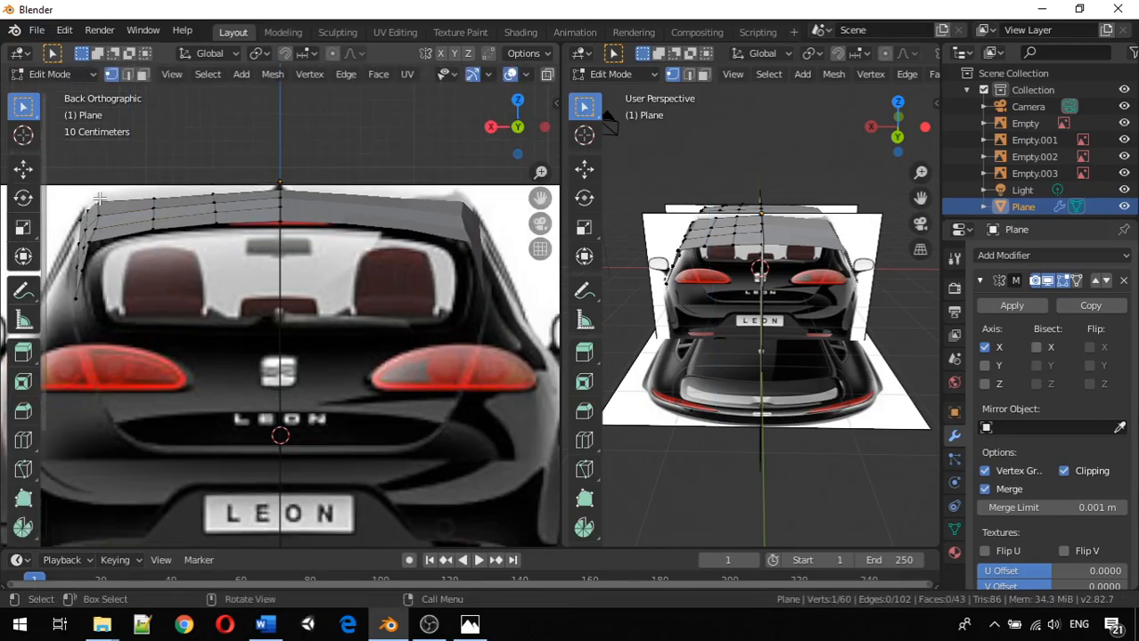
key(g)
key(z)
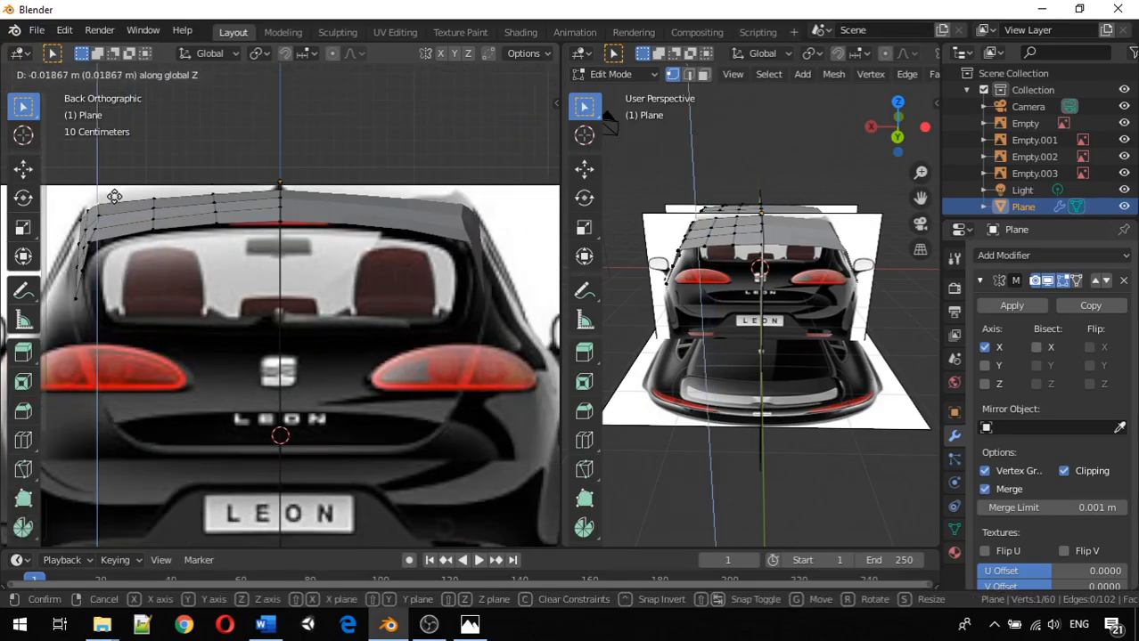
click(118, 196)
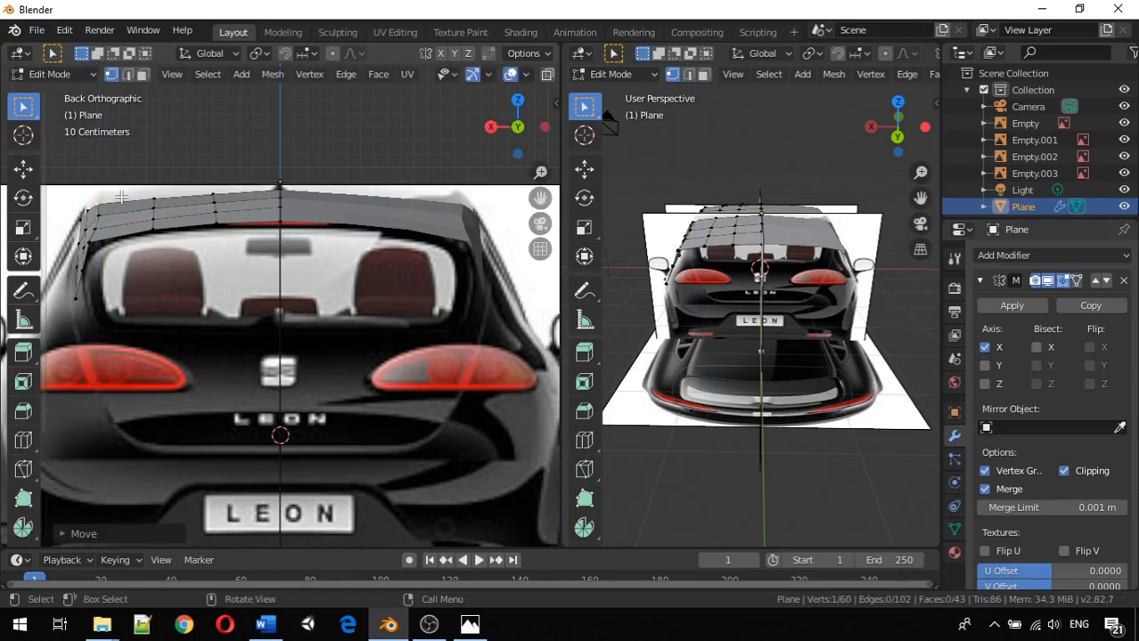
Step: Nudge the upper roof vertices in the two columns between the outer corner and the centre line along Z to smooth the outline
click(155, 202)
key(g)
key(z)
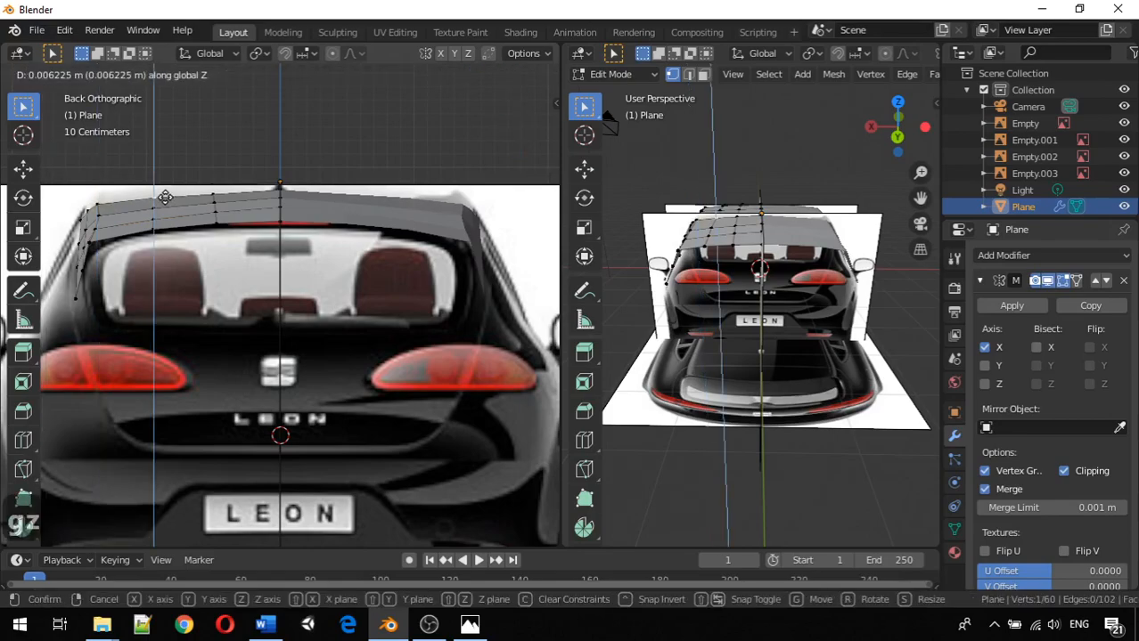
click(164, 196)
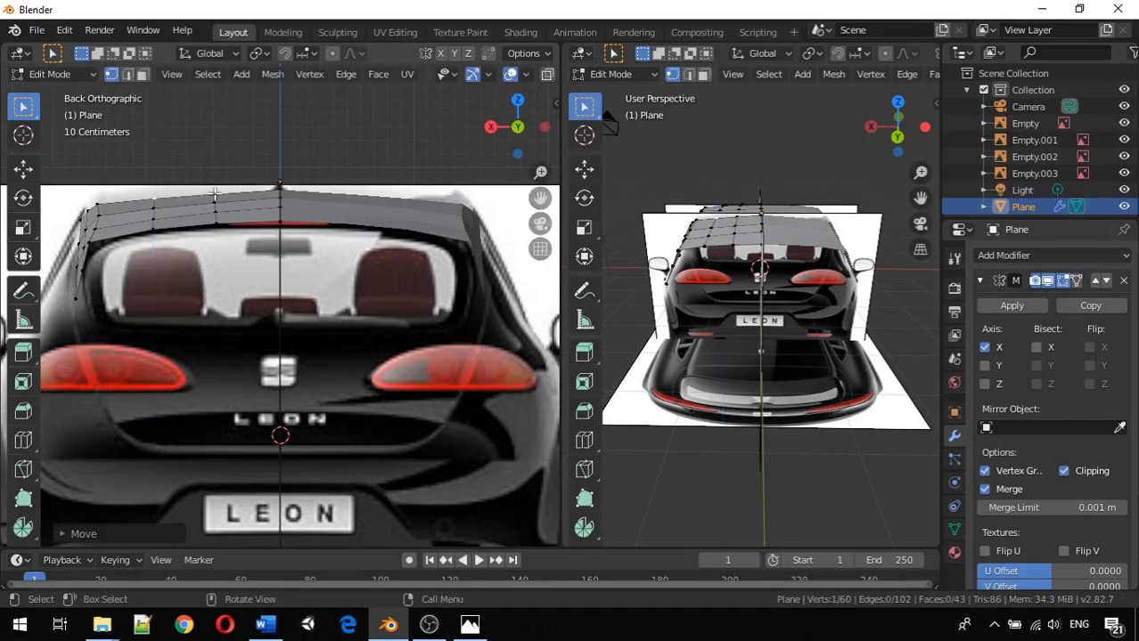
click(214, 195)
key(g)
key(z)
click(214, 193)
middle_drag(215, 193, 432, 264)
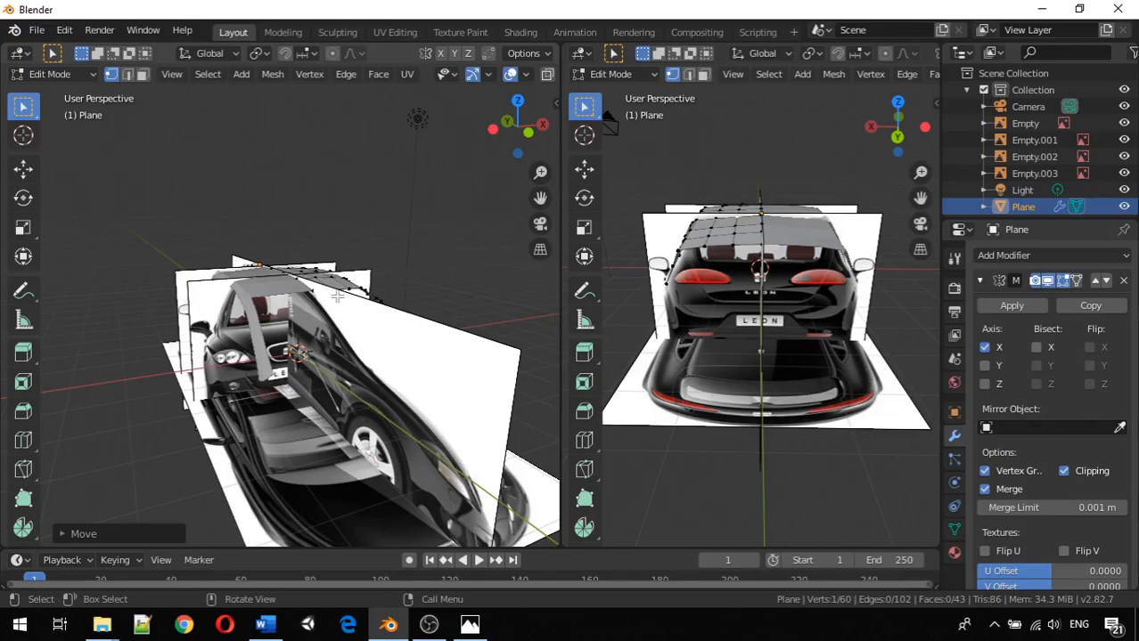